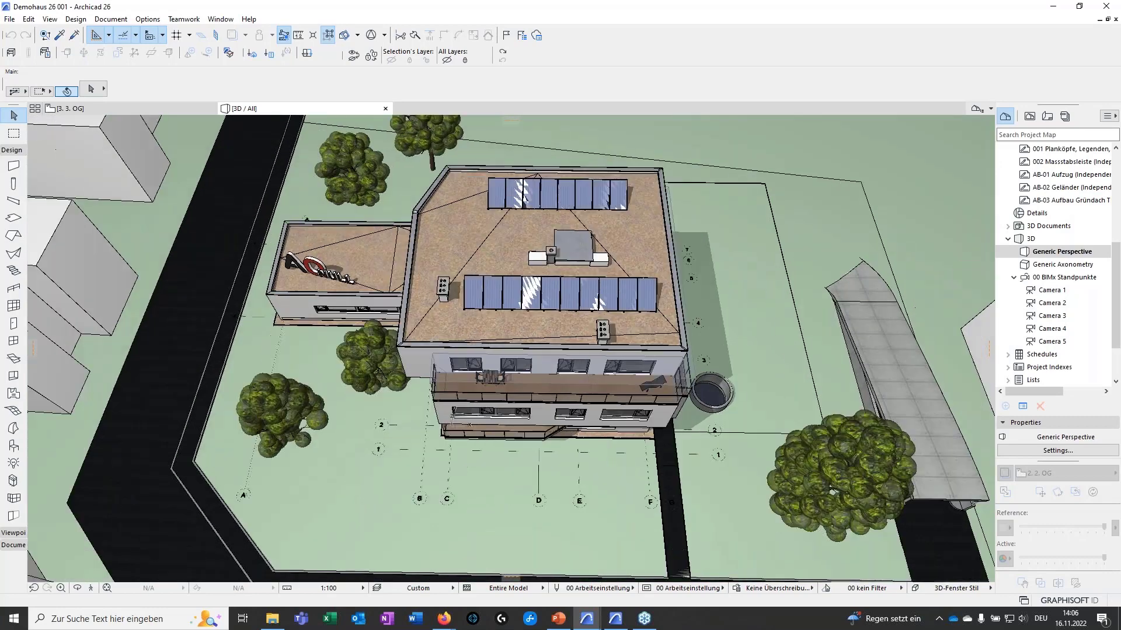
Step: Open the floor plan of the 3. OG story
scroll(1048, 193, up, 5)
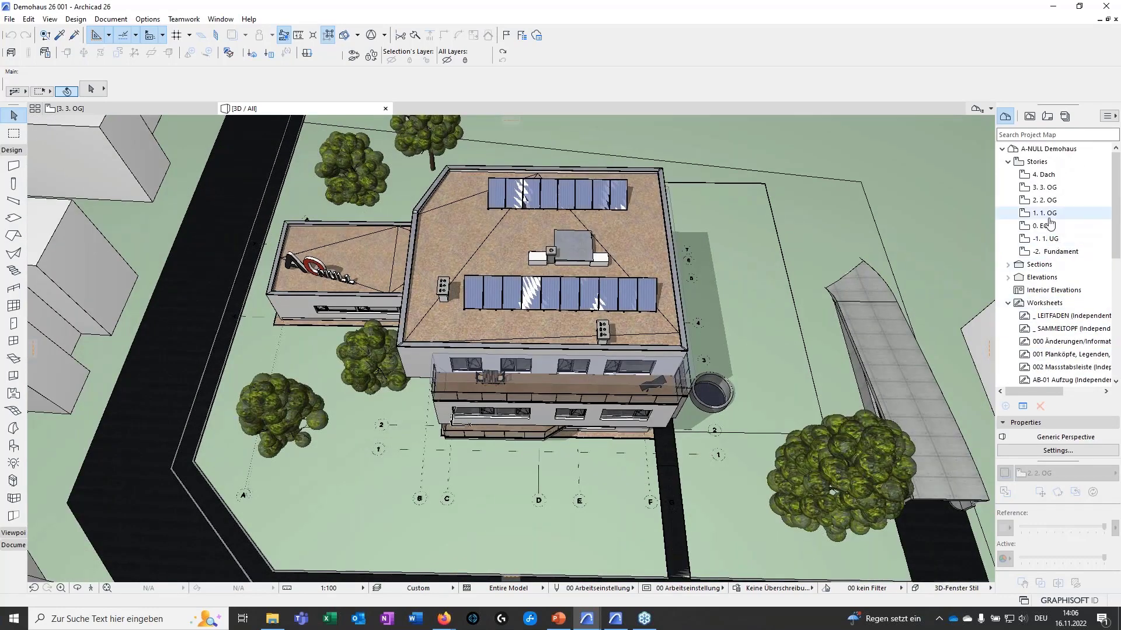
double_click(1043, 188)
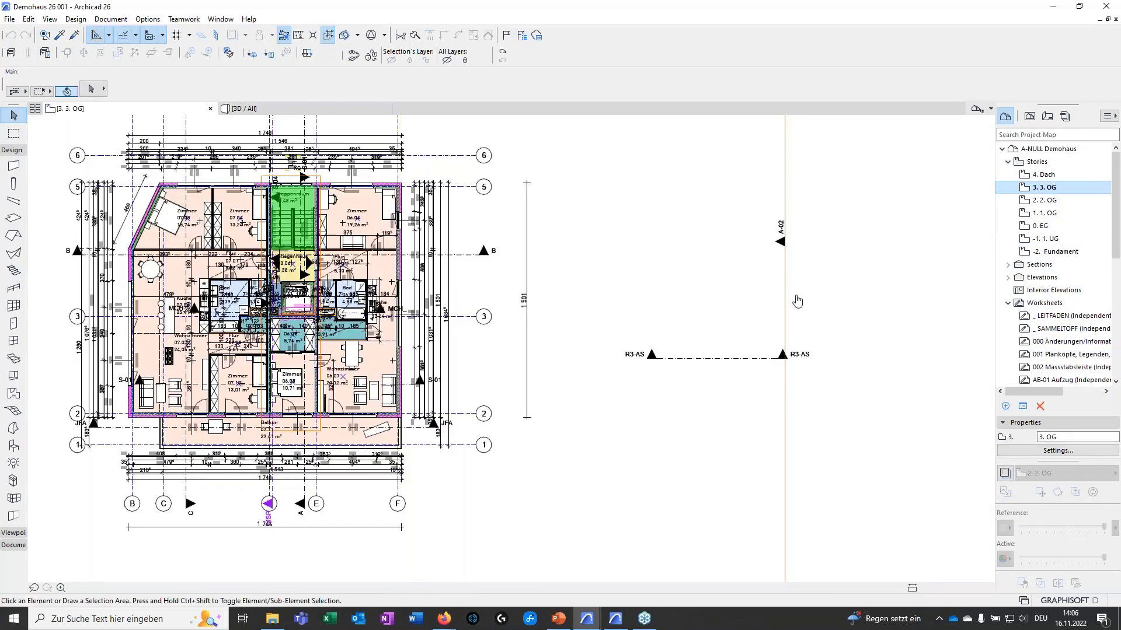
scroll(729, 326, down, 2)
middle_drag(671, 356, 655, 363)
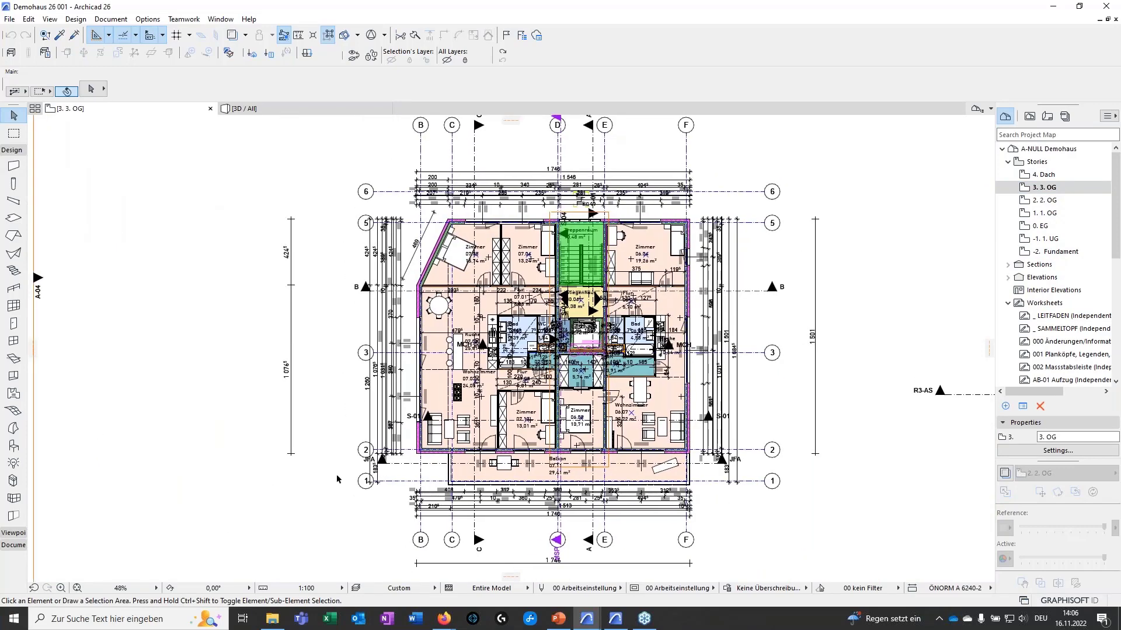
Step: Examine the room layout, zone stamps and dimension chains of the 3. OG floor plan
scroll(528, 352, up, 4)
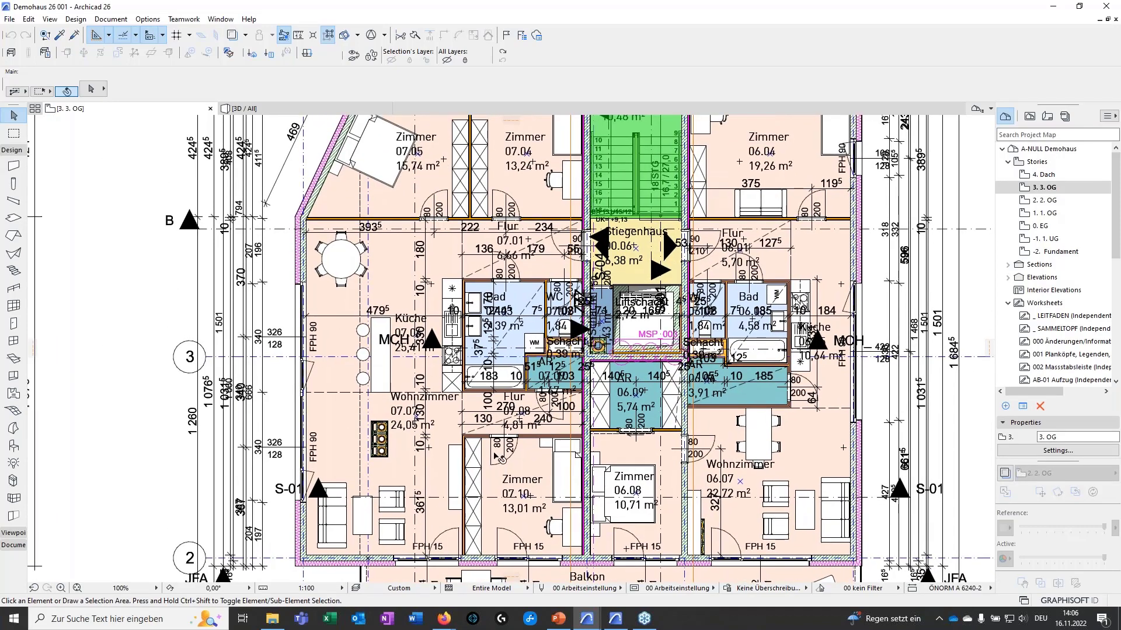
scroll(501, 442, down, 2)
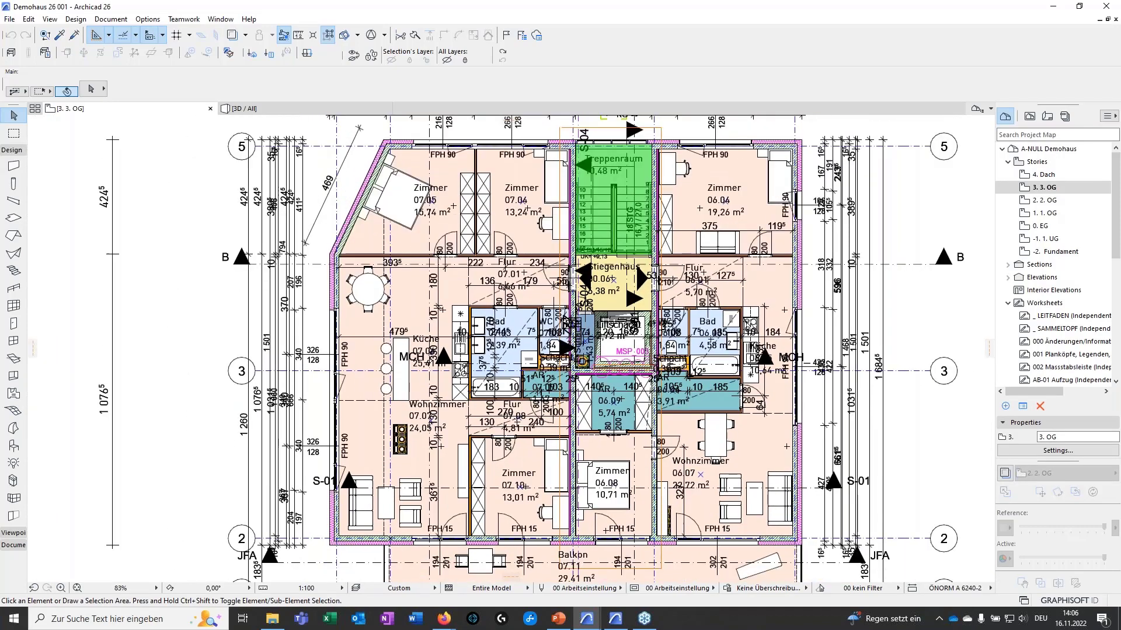
middle_drag(628, 422, 594, 431)
middle_drag(484, 493, 526, 480)
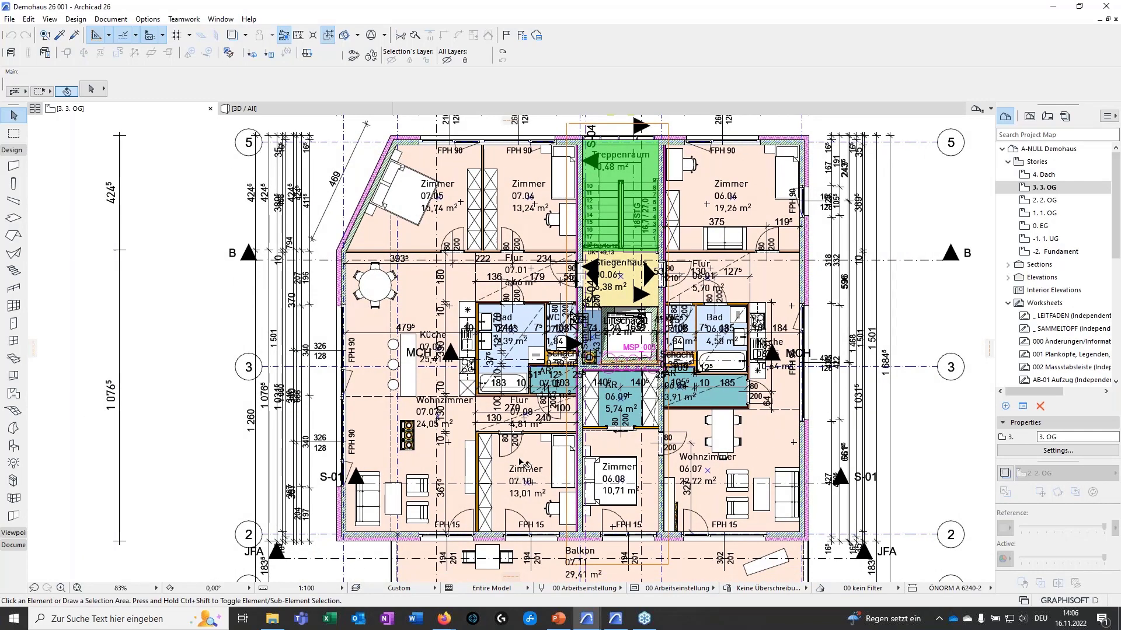
scroll(618, 481, down, 1)
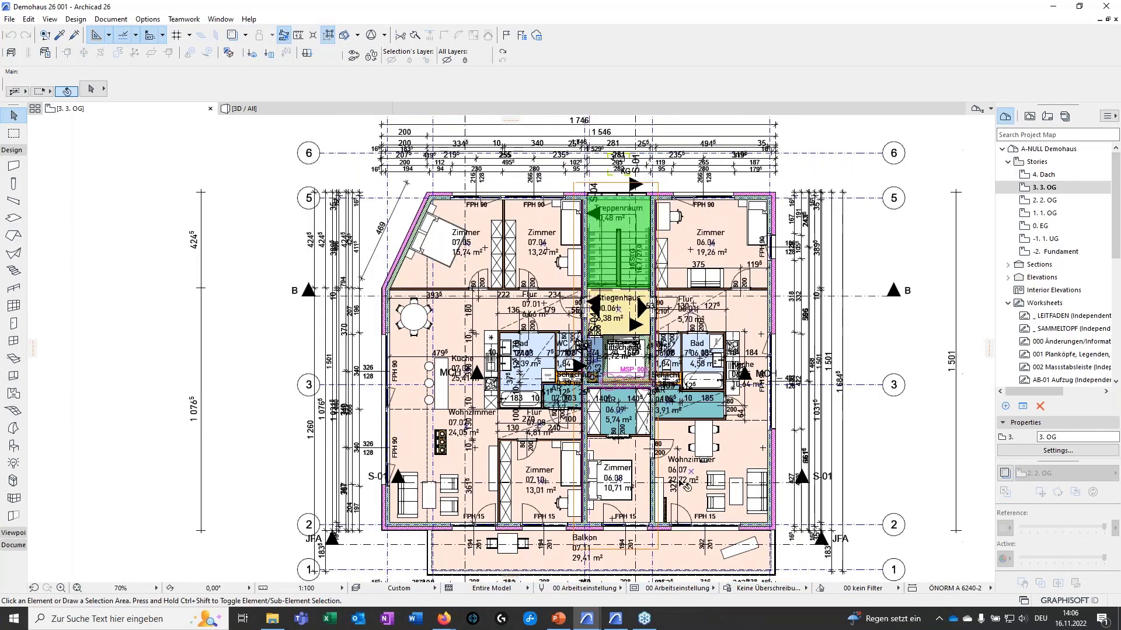
middle_drag(693, 472, 682, 451)
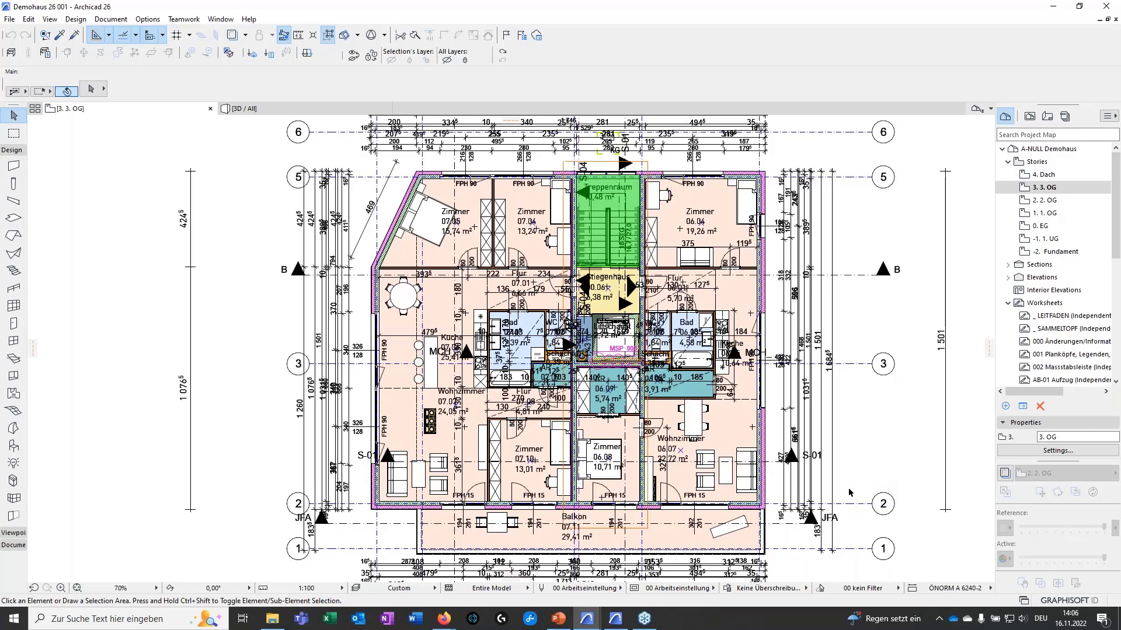
middle_drag(838, 464, 811, 459)
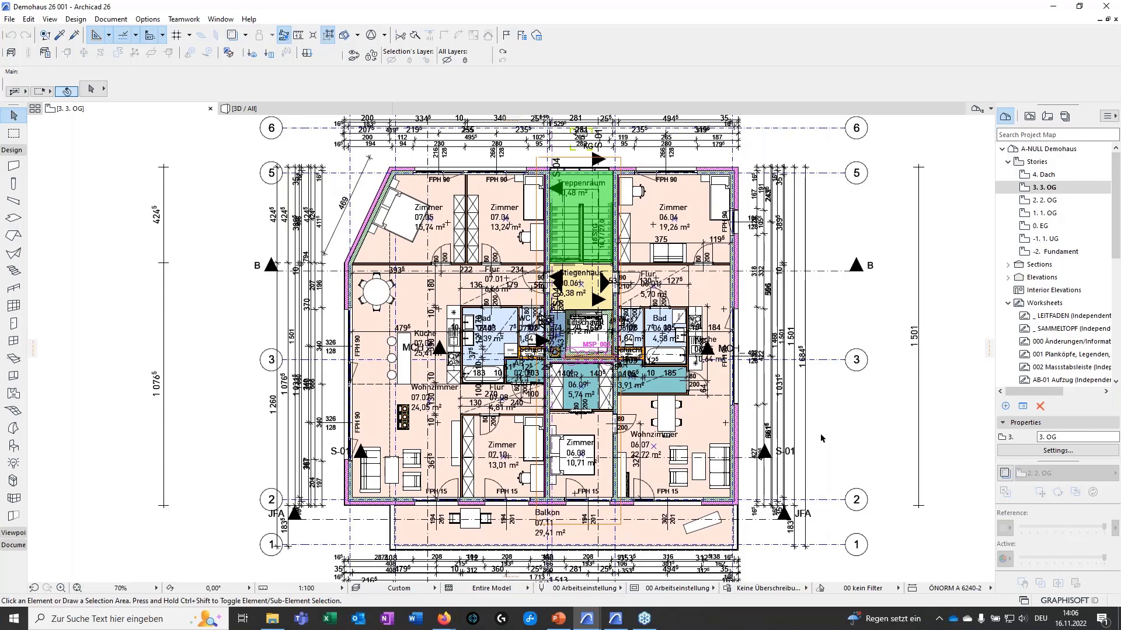
middle_drag(810, 414, 841, 446)
middle_drag(645, 494, 626, 461)
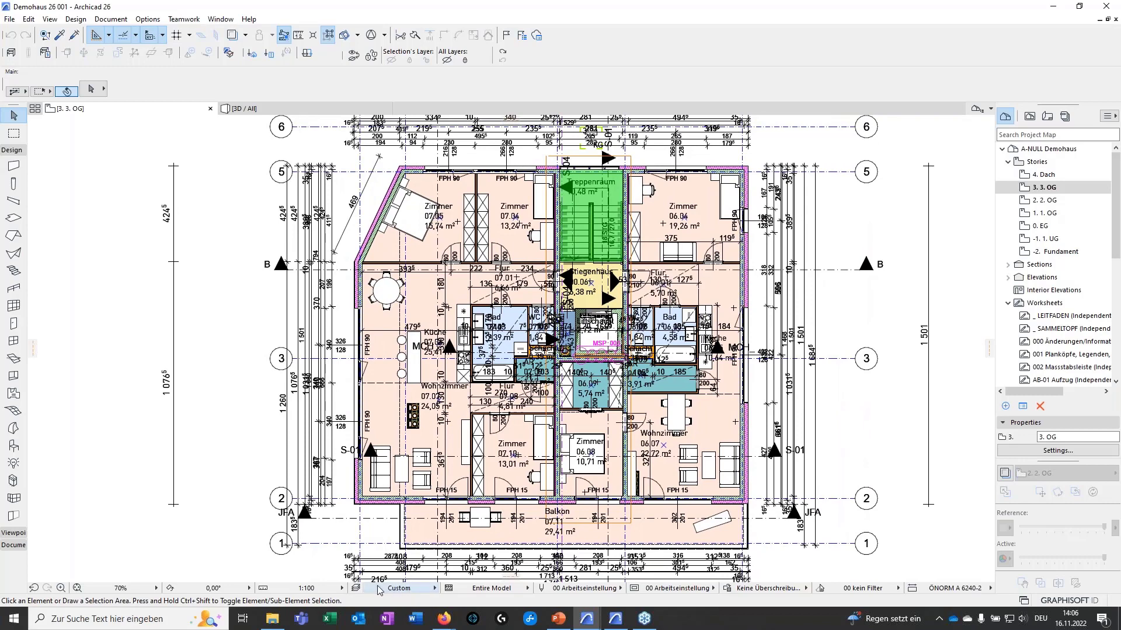
Step: Apply the 56 TWP info layer combination to the 3. OG floor plan
click(397, 589)
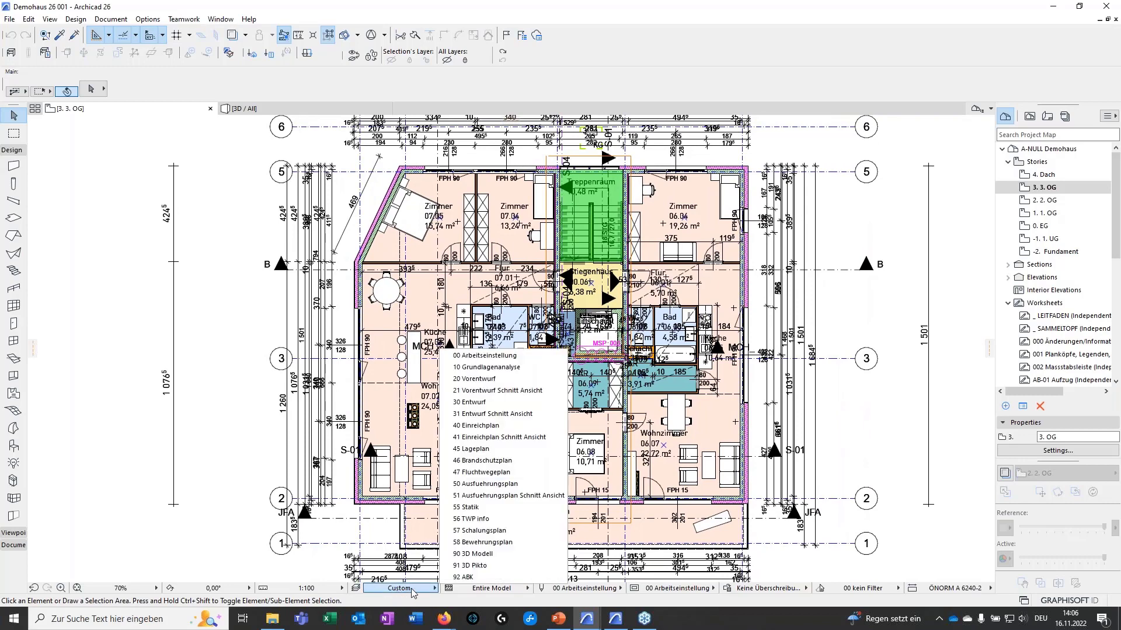
click(473, 519)
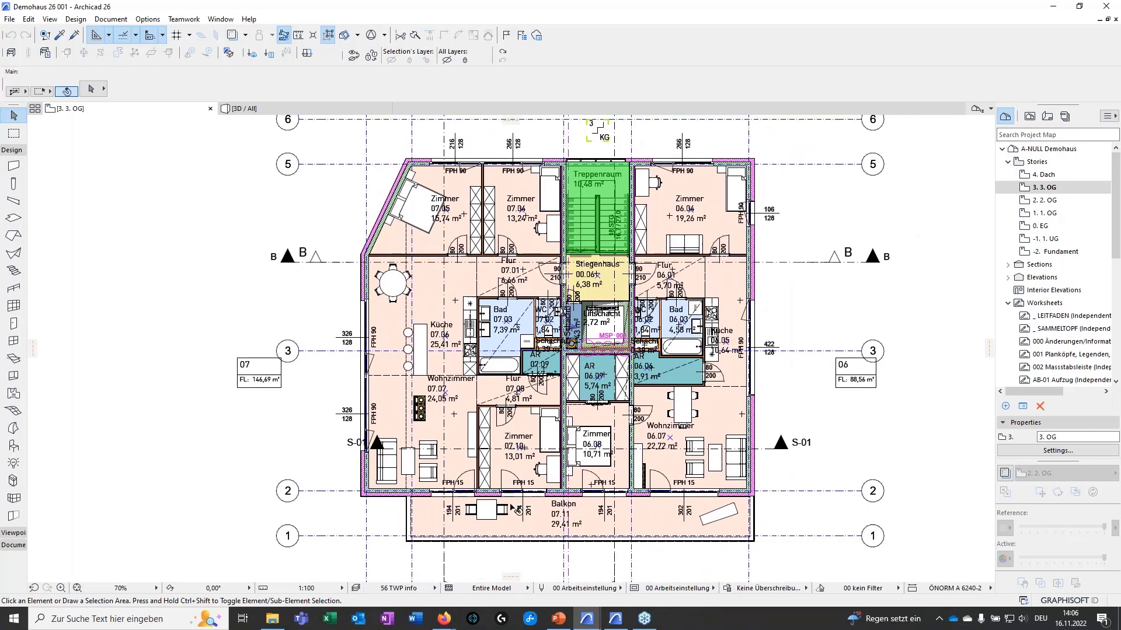
middle_drag(482, 370, 473, 398)
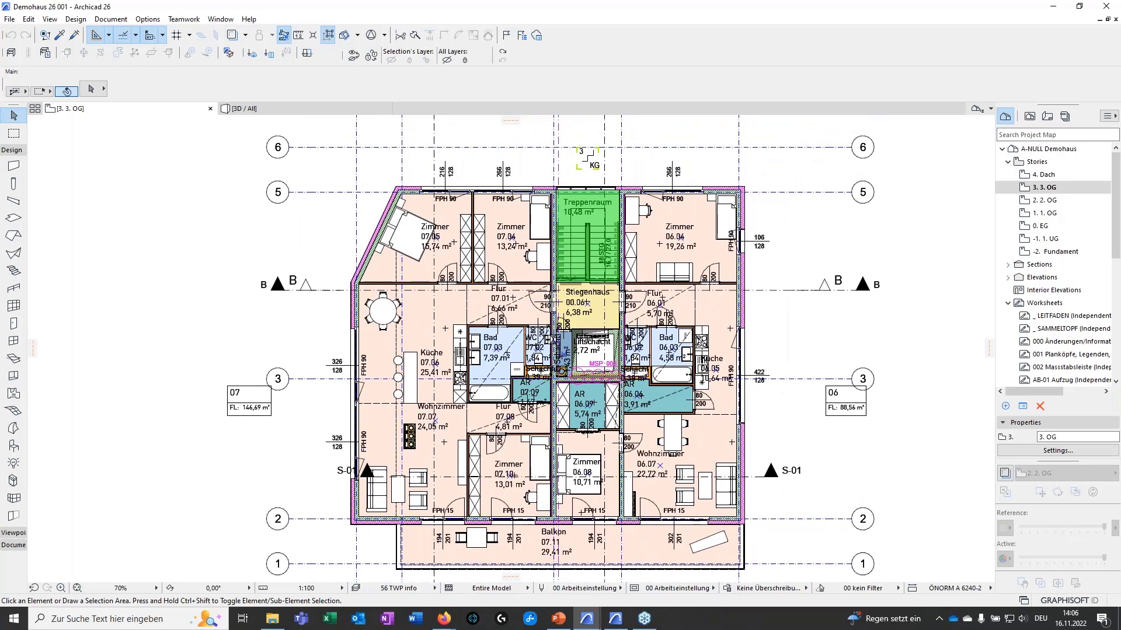
Step: Hide the furniture layer 510 Moeblierung by way of the round dining table in the Küche
scroll(387, 299, up, 6)
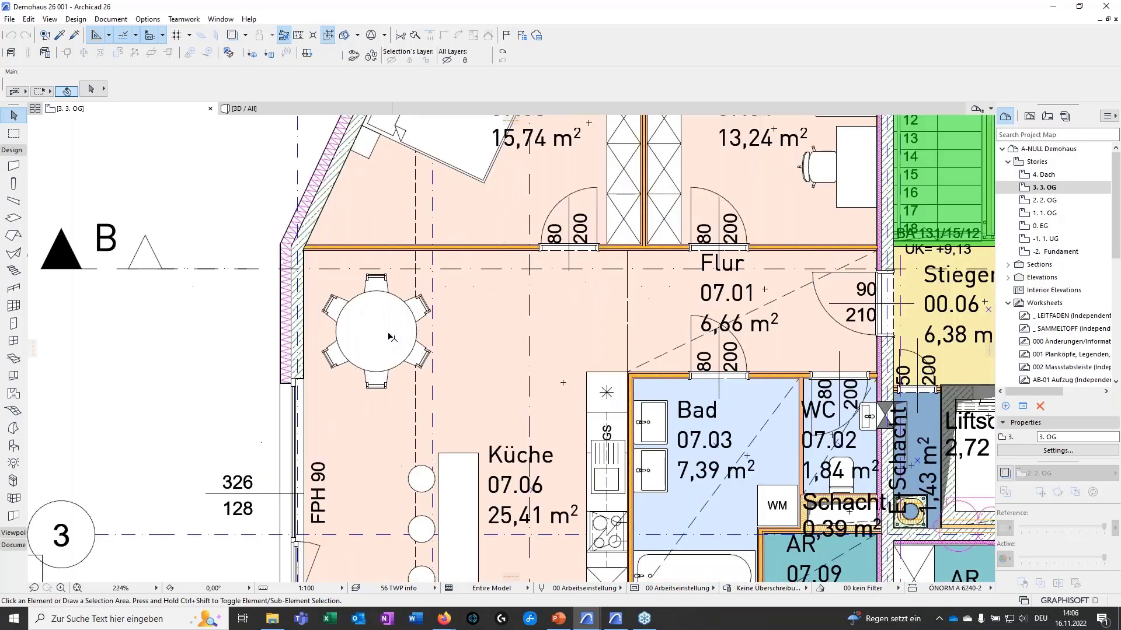
click(387, 299)
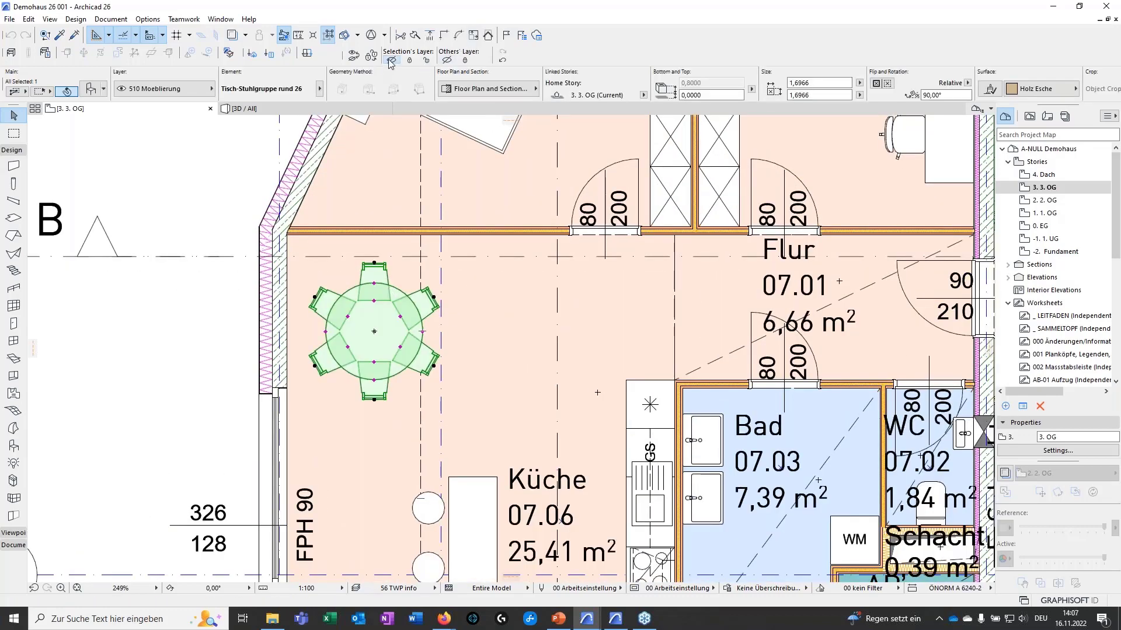
click(390, 61)
middle_drag(515, 450, 392, 280)
scroll(403, 315, down, 3)
middle_drag(407, 414, 479, 475)
key(ctrl+a)
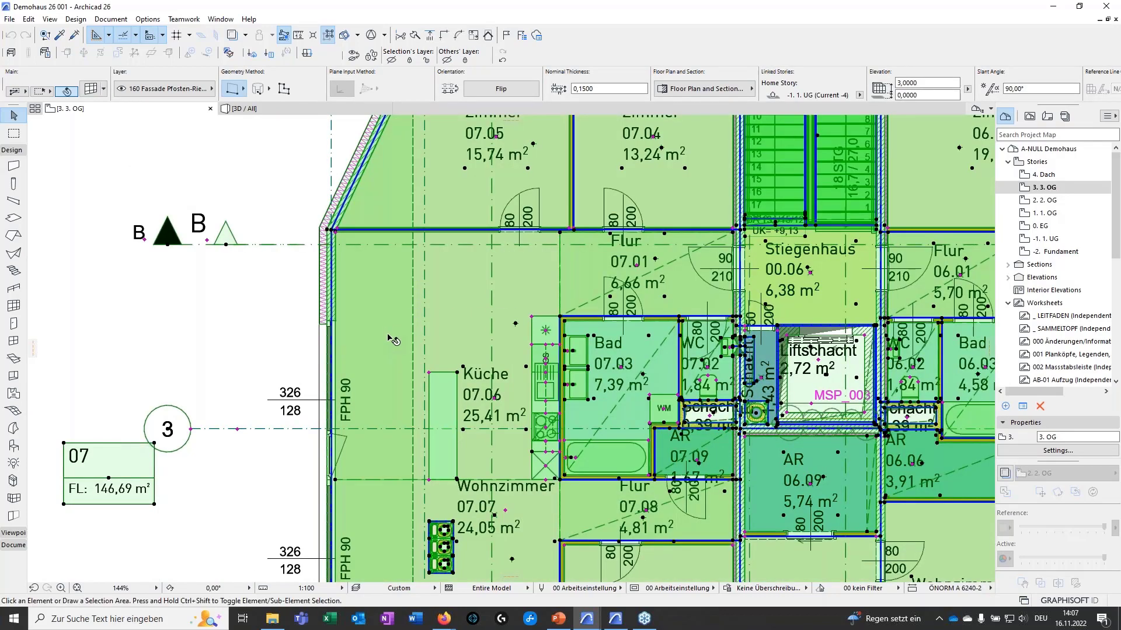
key(Escape)
key(ctrl+a)
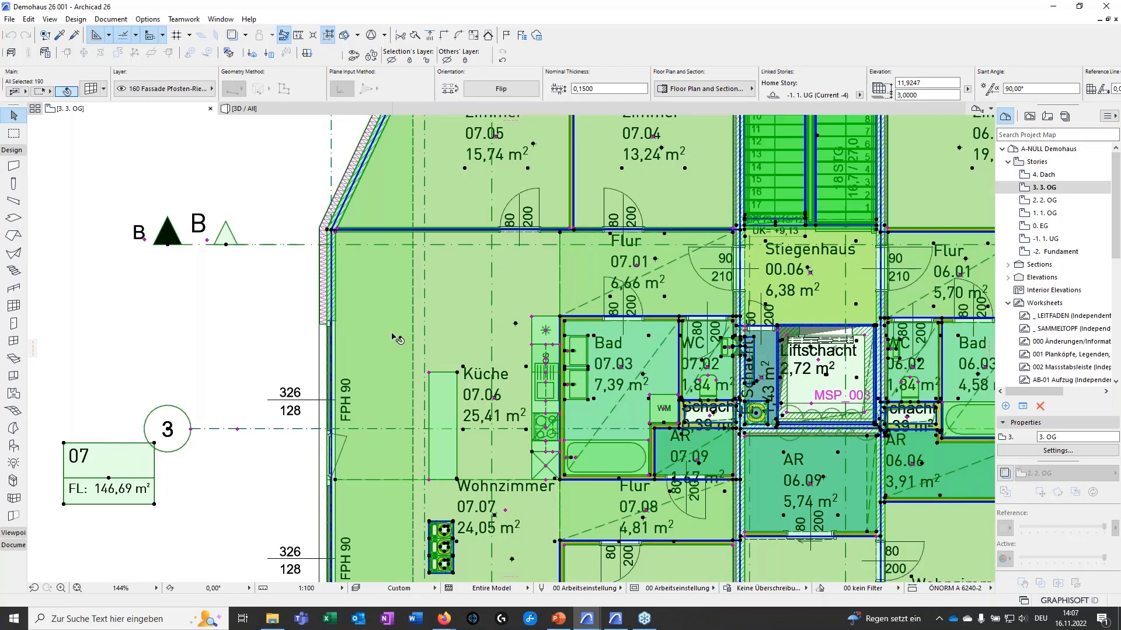
key(Escape)
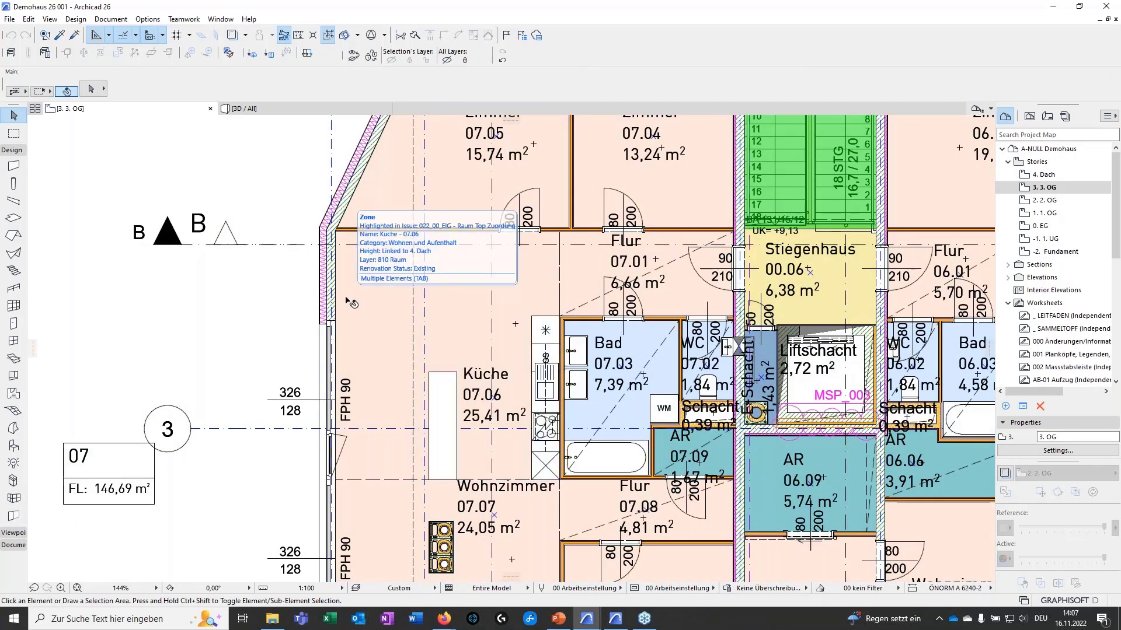
Step: Hide the zone layer 810 Raum by way of the Küche 07.06 zone
click(350, 302)
click(392, 60)
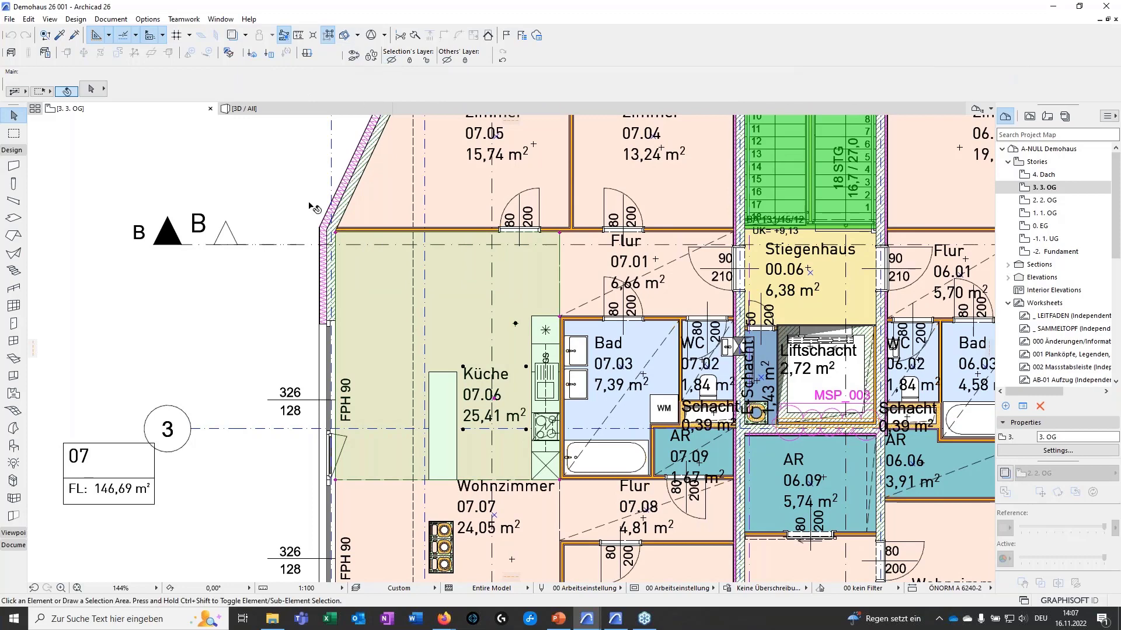
scroll(467, 349, down, 5)
middle_drag(468, 349, 447, 362)
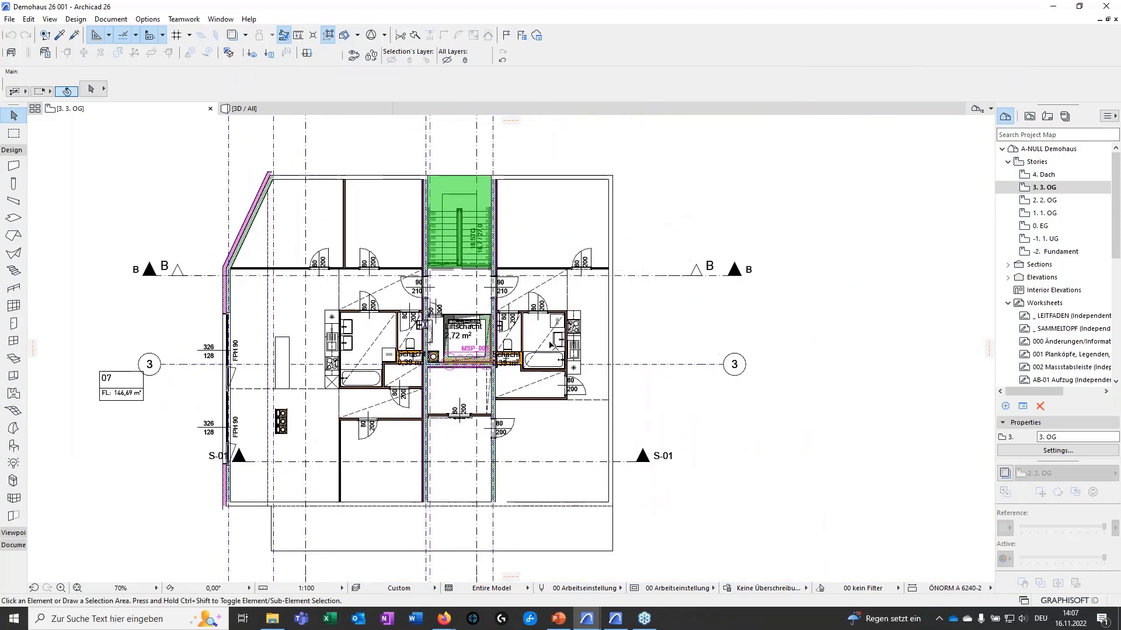
middle_drag(400, 467, 505, 478)
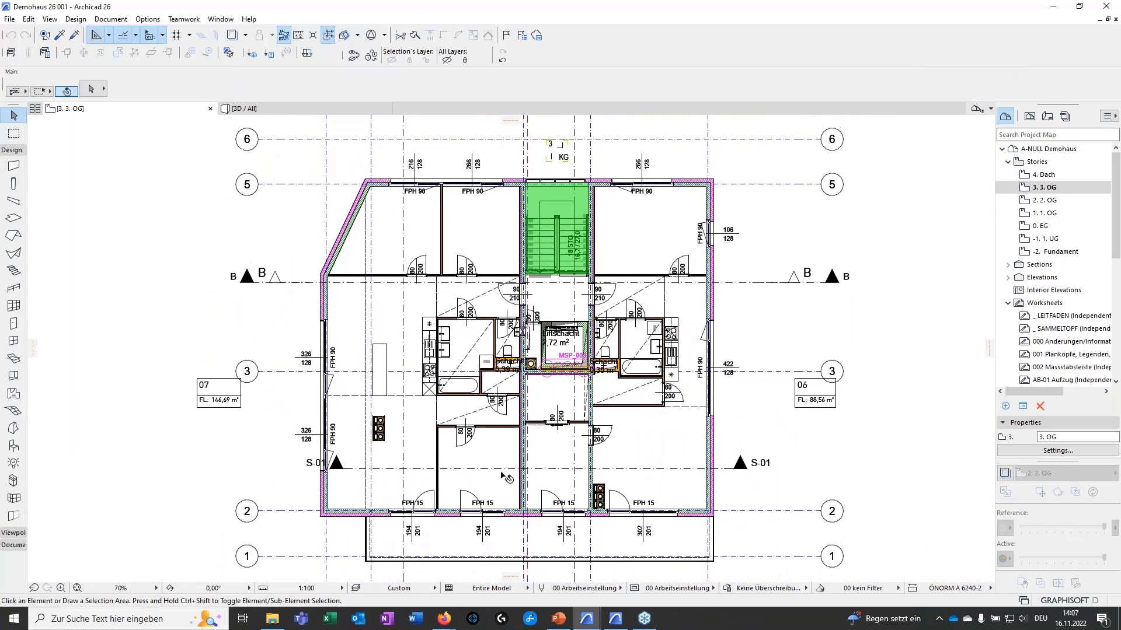
Step: Show the 2. OG story as trace reference beneath the 3. OG floor plan and compare their walls
right_click(1073, 200)
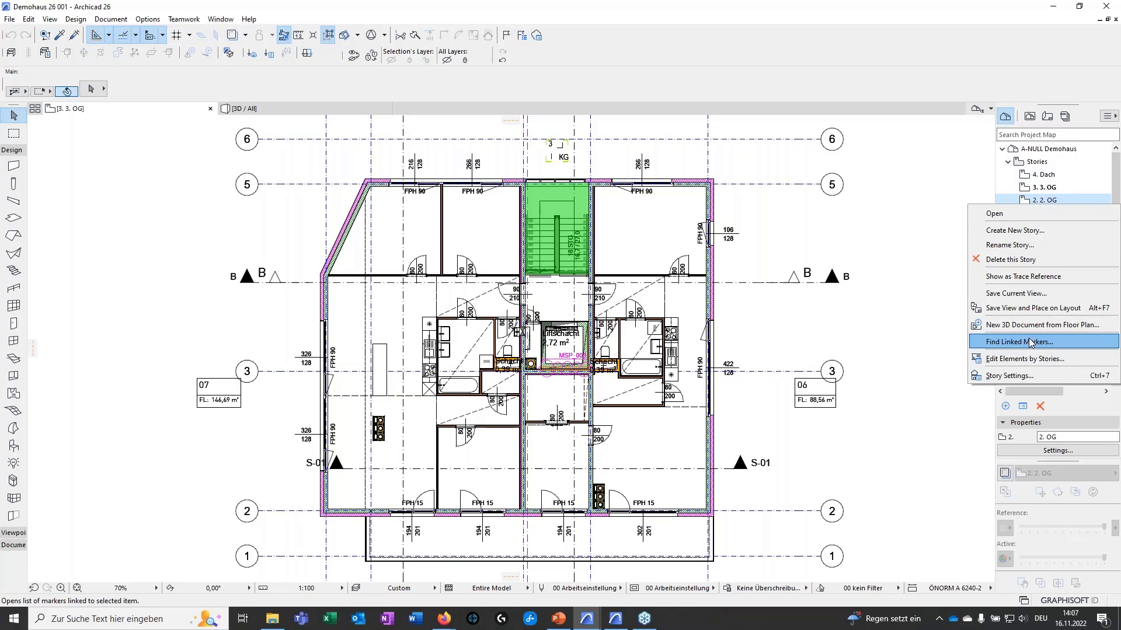
click(1023, 276)
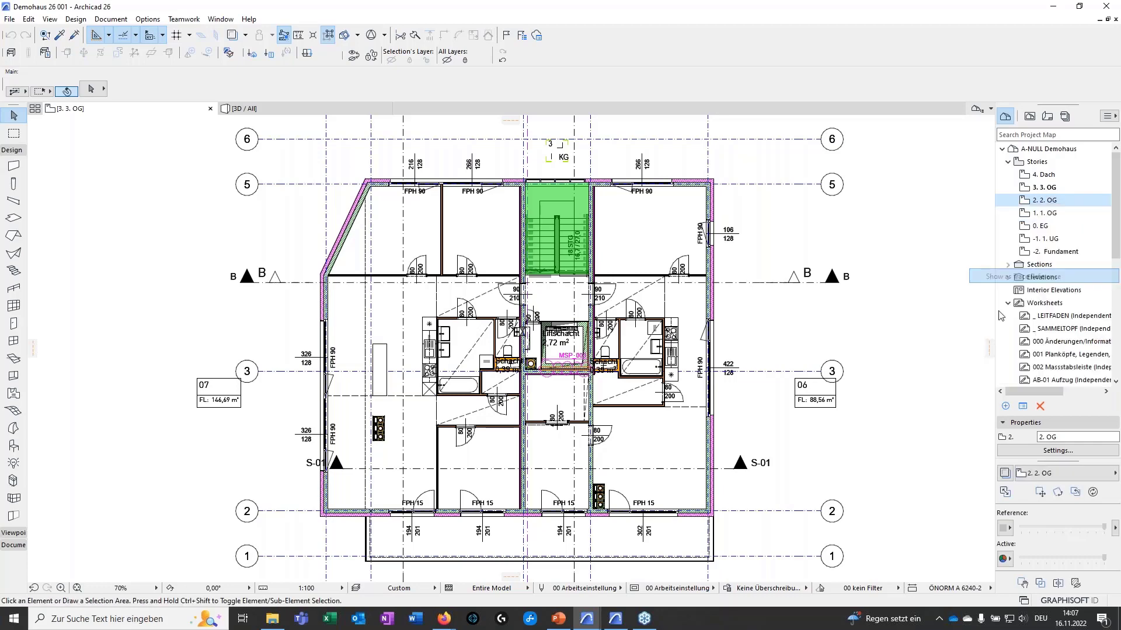
scroll(601, 414, up, 5)
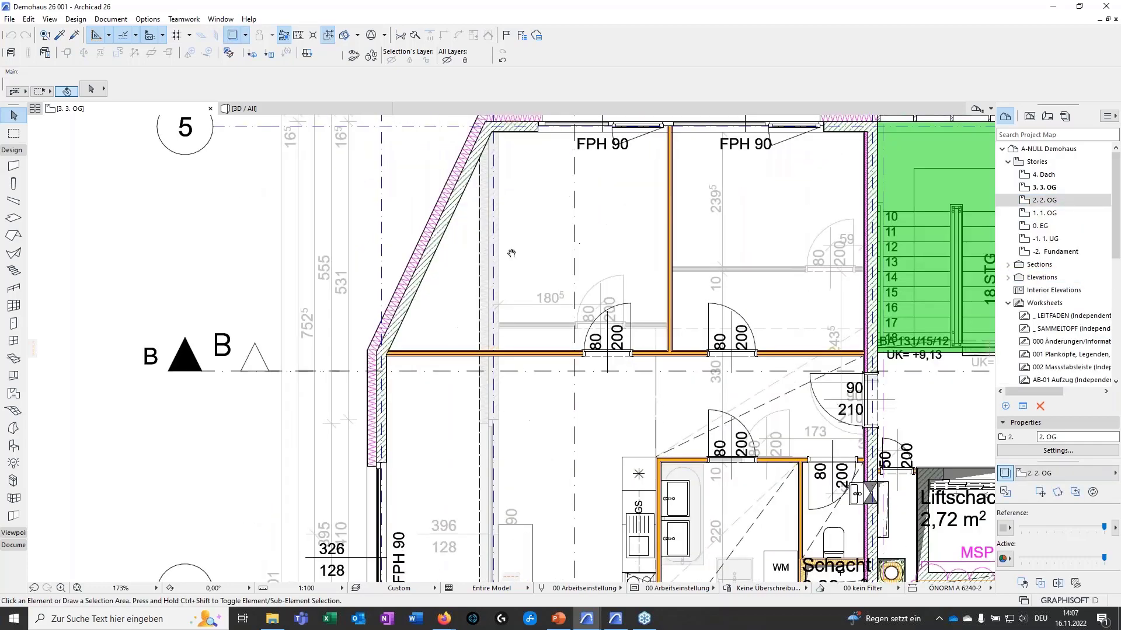
scroll(683, 433, down, 2)
middle_drag(687, 436, 538, 315)
scroll(542, 324, down, 2)
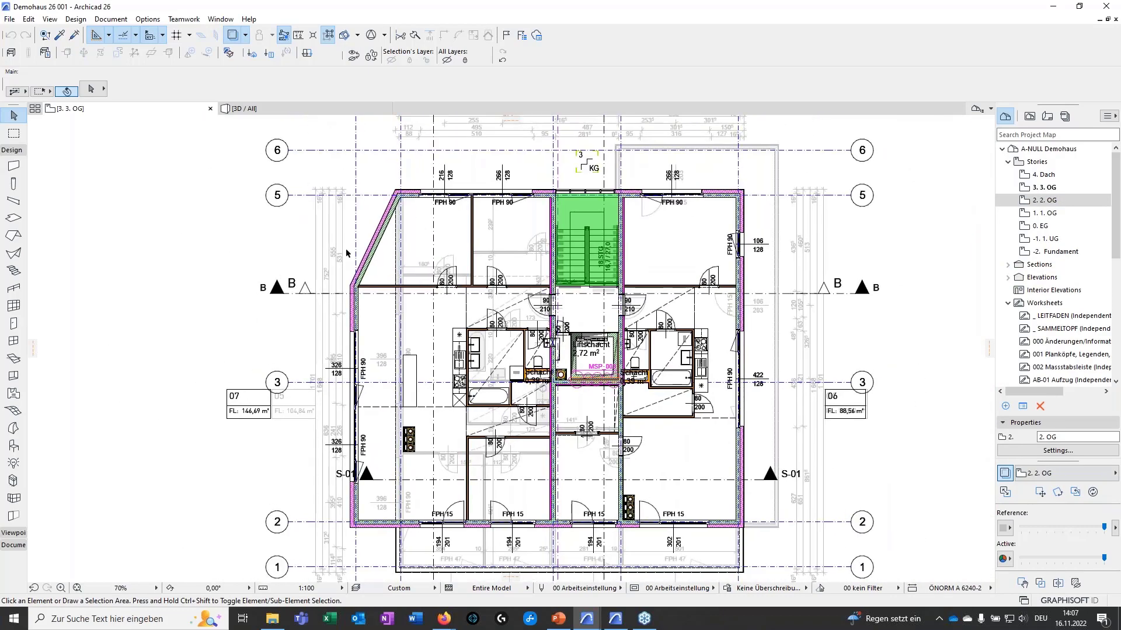
Step: Switch to the 3D view and cut the building open vertically with a 3D cutaway plane
mouse_move(245, 108)
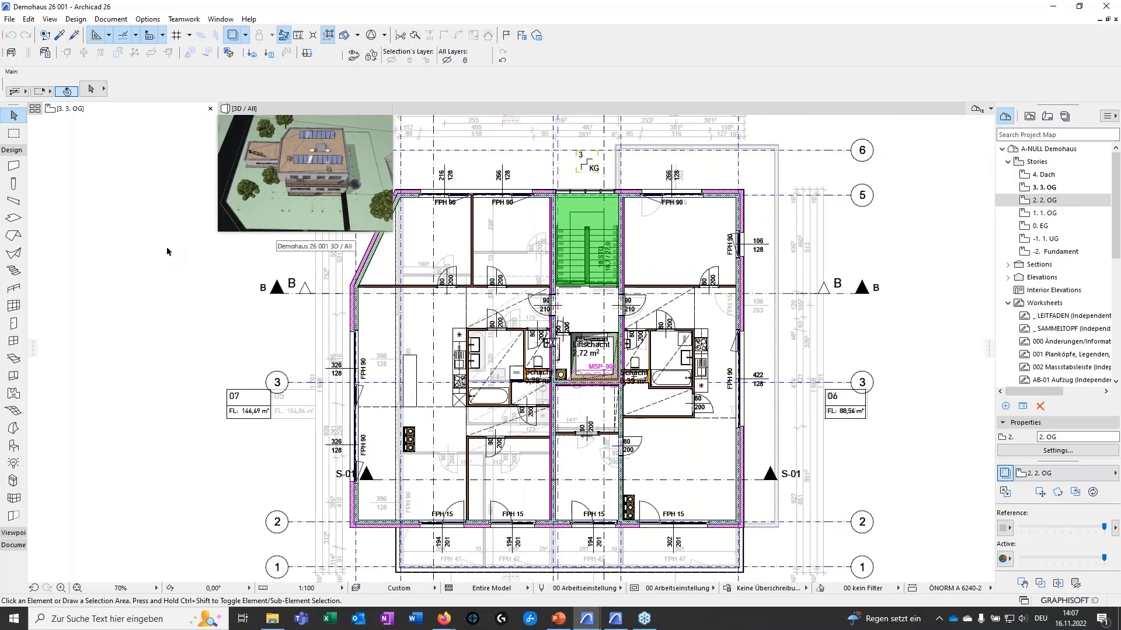
click(268, 112)
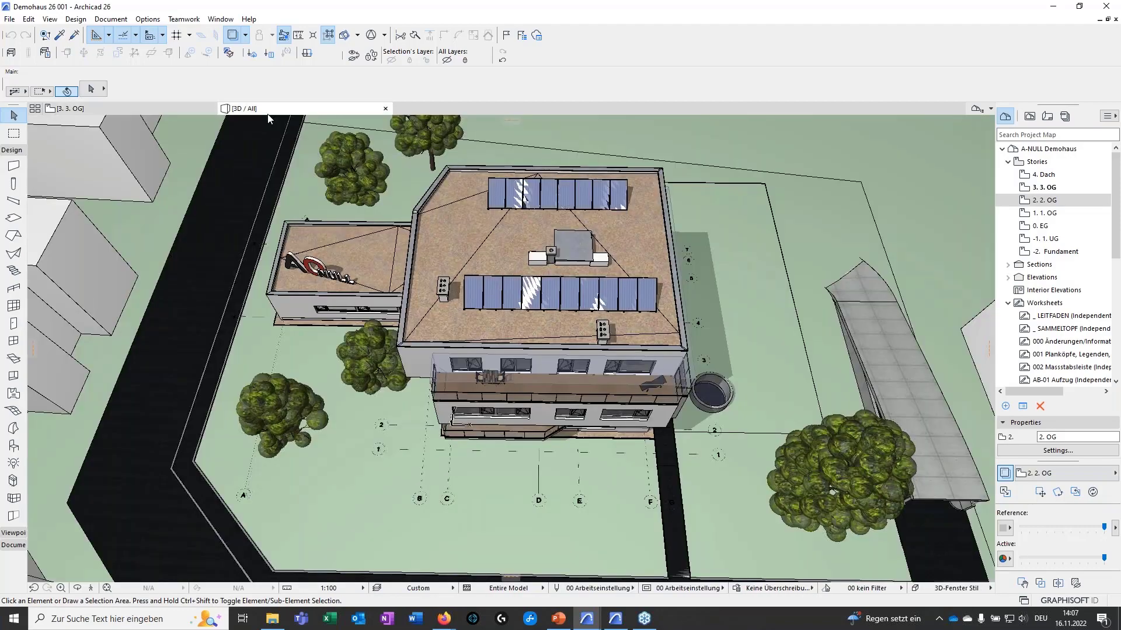
middle_drag(321, 413, 561, 295)
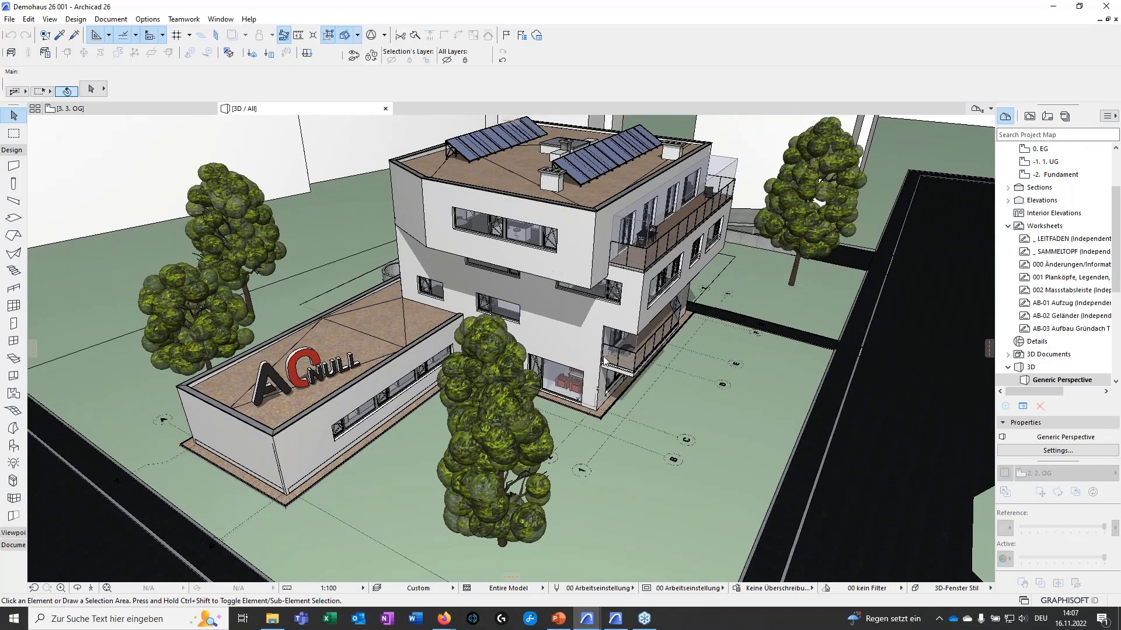
shift+middle_drag(900, 341, 657, 392)
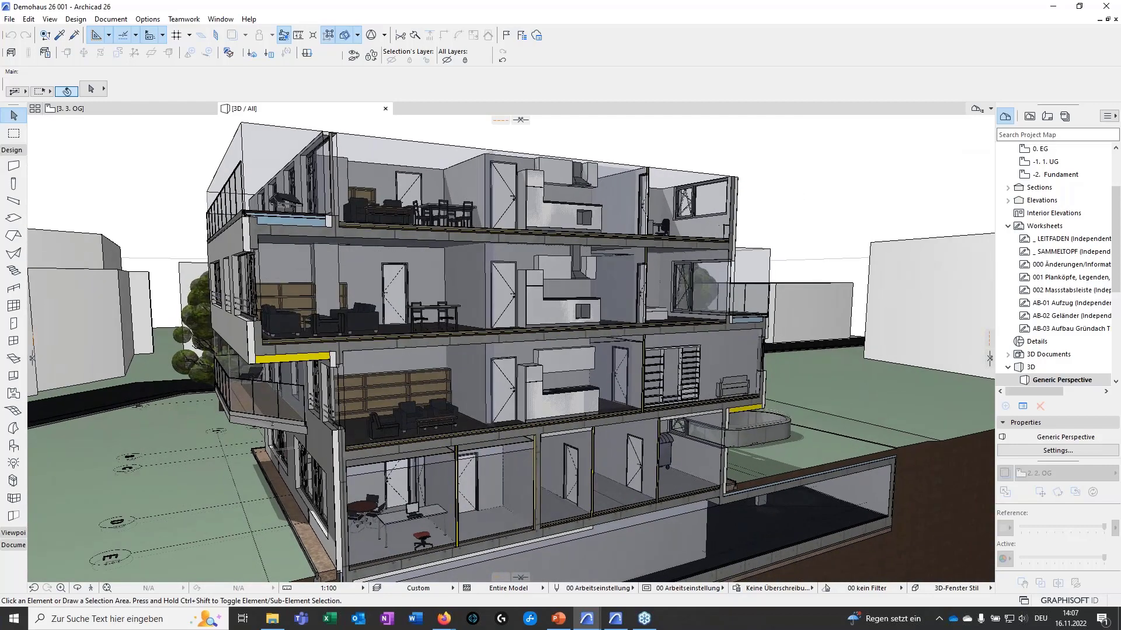
Step: Inspect the sectioned storeys and add a horizontal cutting plane through the top storey to expose its rooms
middle_drag(552, 532, 591, 489)
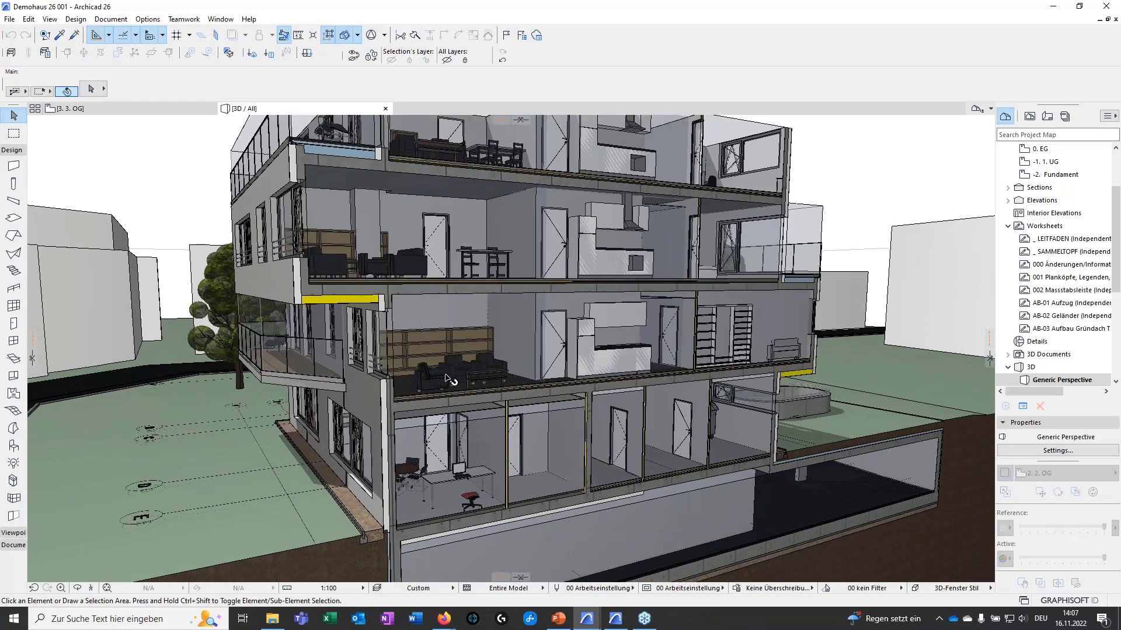
scroll(449, 379, up, 6)
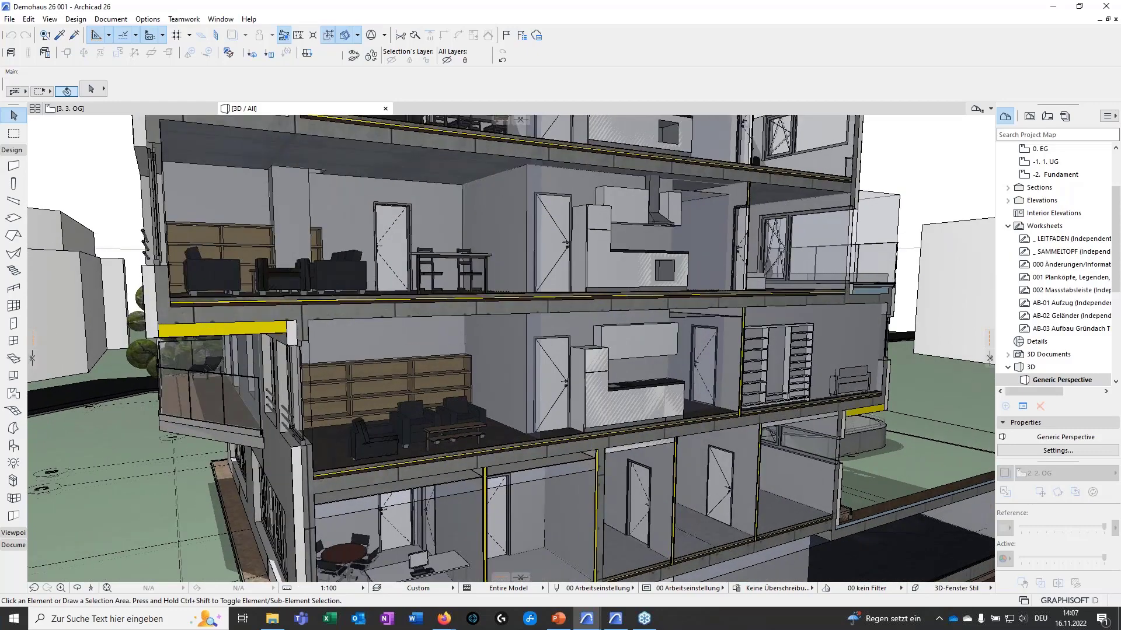
middle_drag(418, 426, 389, 367)
middle_drag(485, 375, 465, 427)
middle_drag(428, 323, 420, 477)
drag(422, 371, 914, 458)
shift+middle_drag(915, 457, 987, 525)
scroll(677, 417, down, 2)
shift+middle_drag(678, 417, 325, 274)
scroll(325, 273, down, 5)
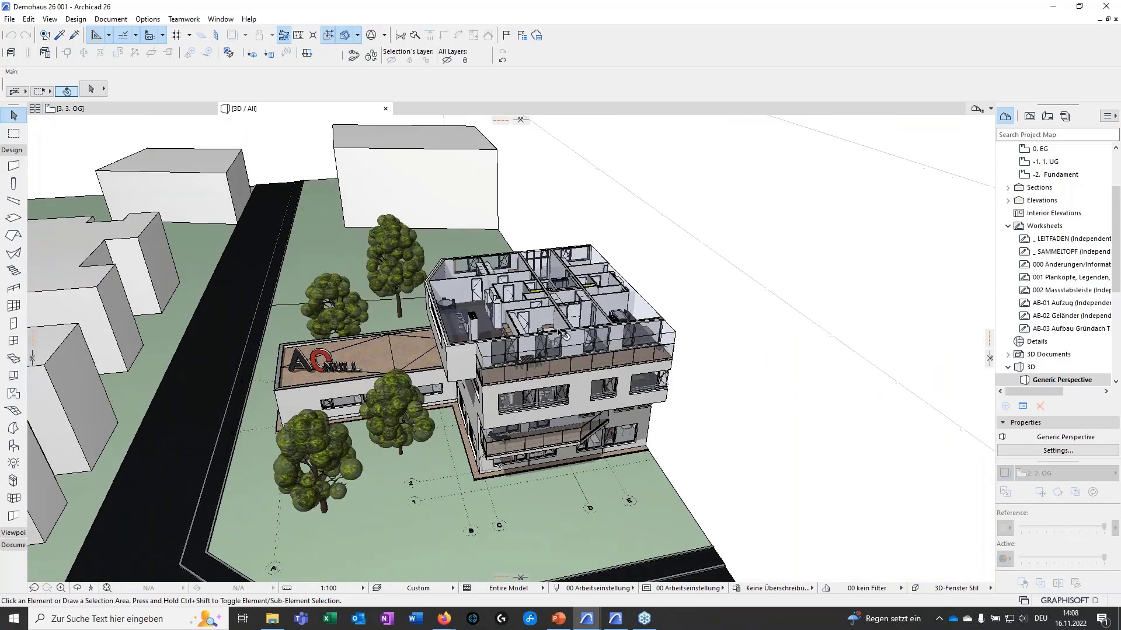
shift+middle_drag(730, 364, 778, 326)
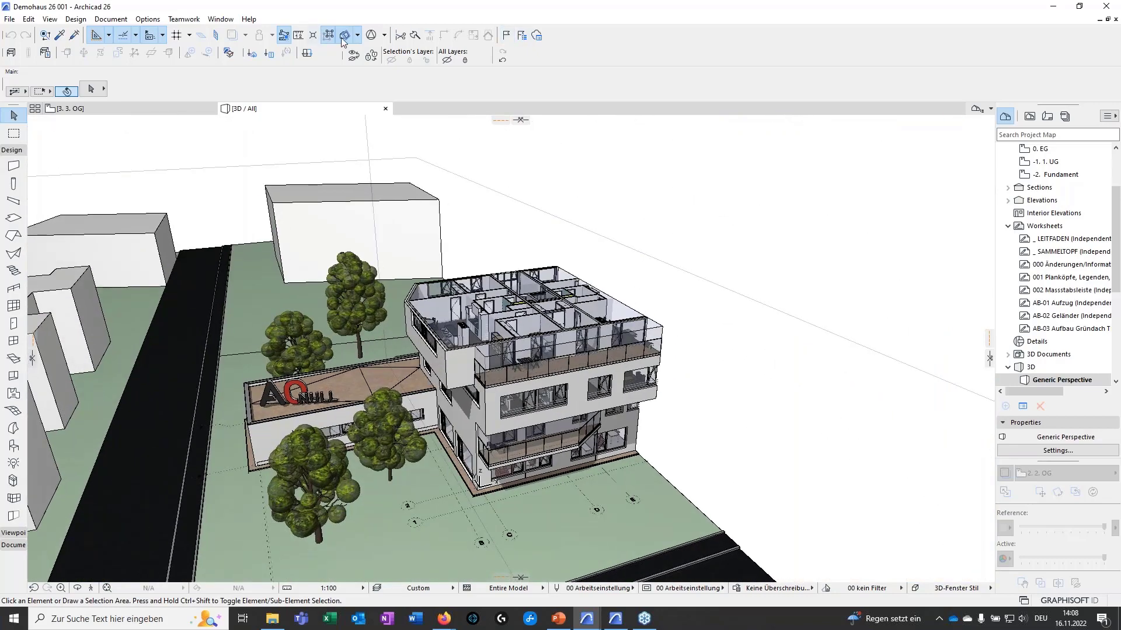
Step: Turn off the 3D cutaway so the complete building is displayed with its roof
click(348, 35)
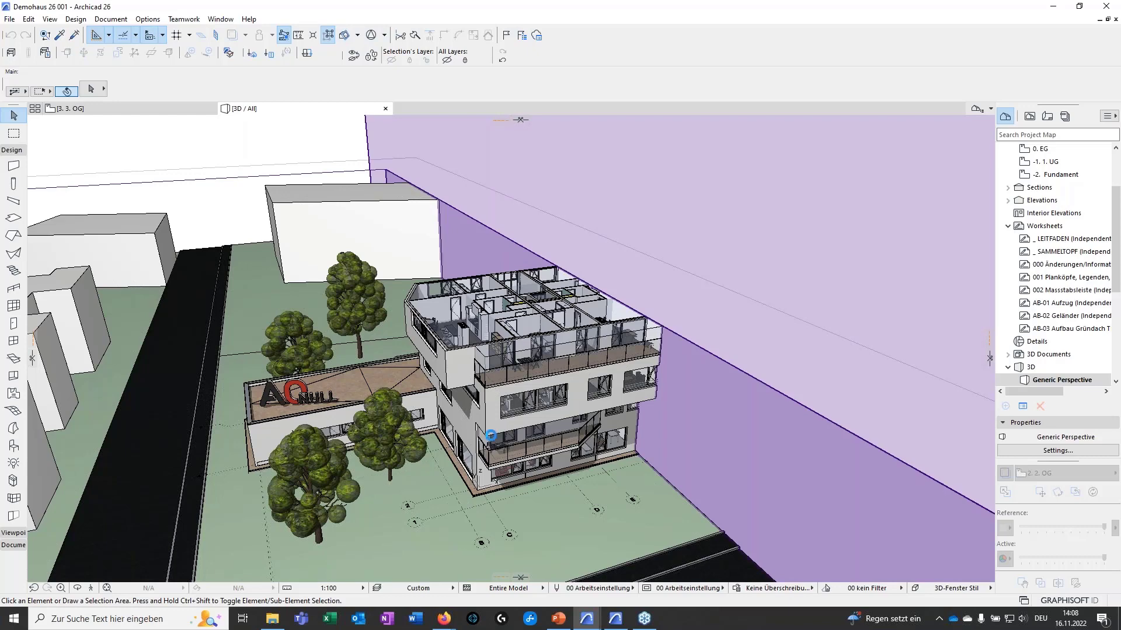
scroll(541, 419, up, 2)
shift+middle_drag(542, 419, 619, 437)
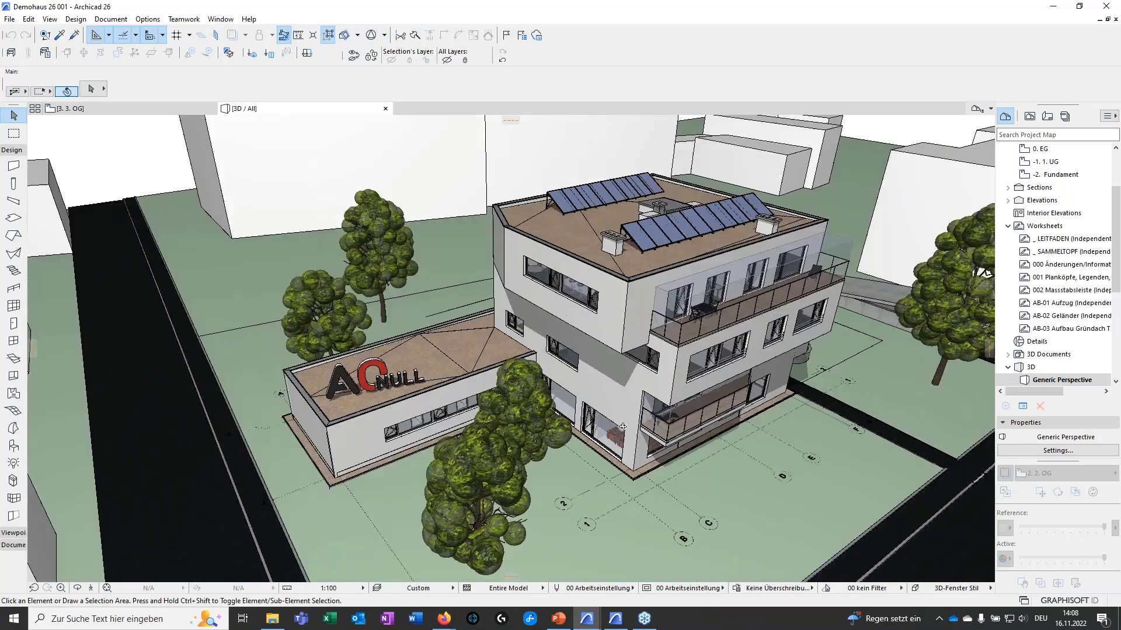
Step: Set the partial structure display of the 3D model to Core of Load-Bearing Elements Only and view the bare building structure
click(509, 590)
click(596, 577)
shift+middle_drag(576, 410, 530, 423)
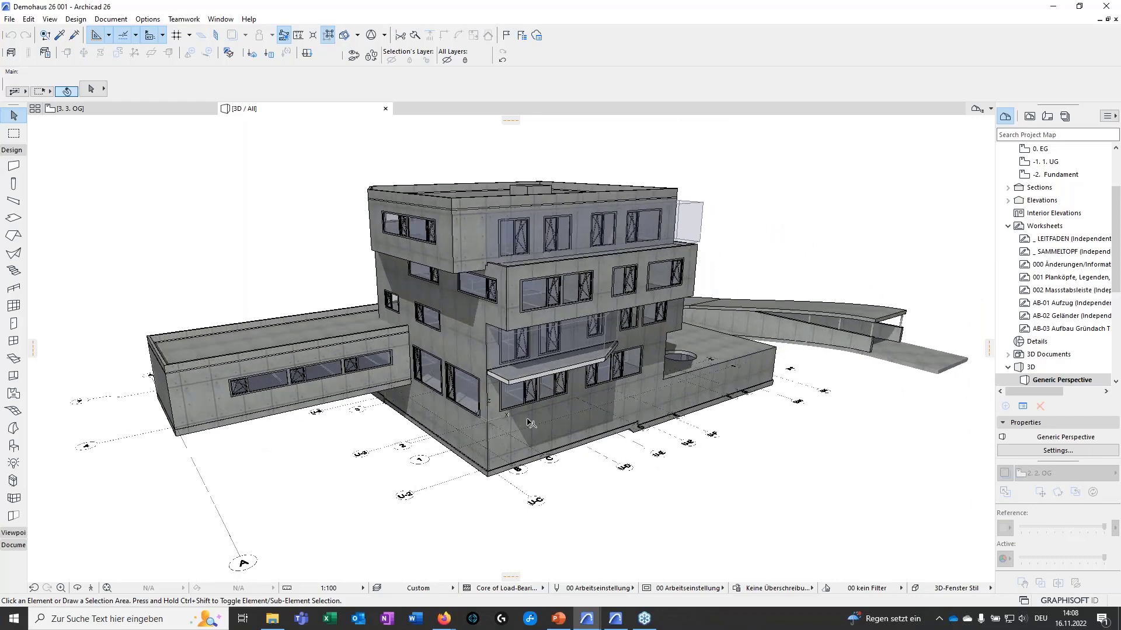
Step: Filter the elements shown in 3D so that windows and doors are hidden and only their openings remain
scroll(1060, 262, up, 2)
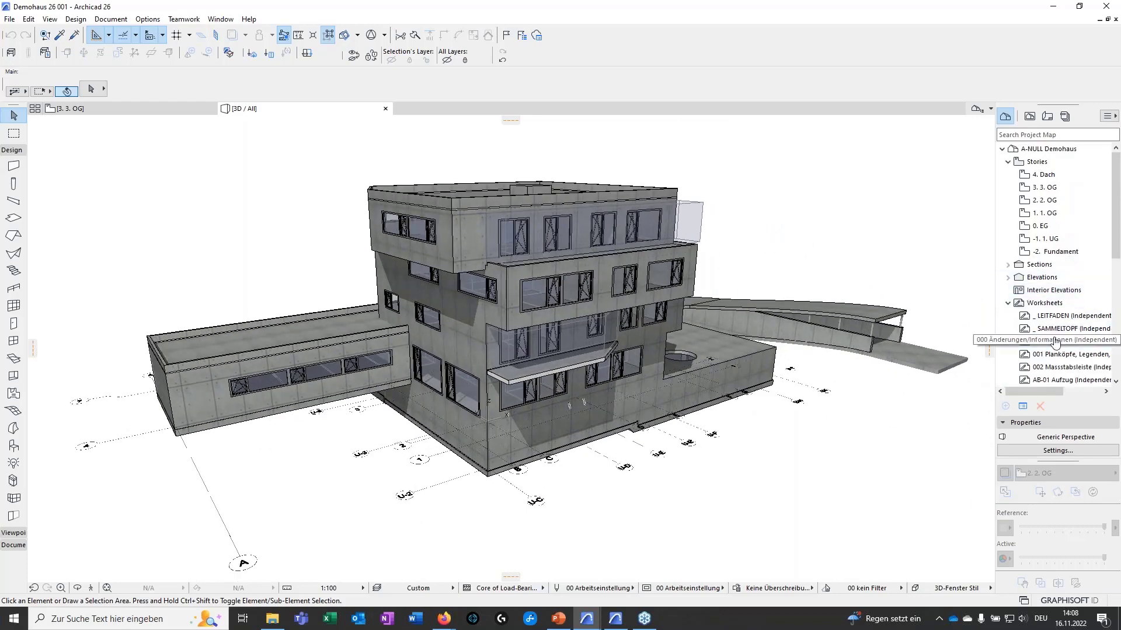
scroll(1060, 306, down, 1)
scroll(1051, 326, down, 1)
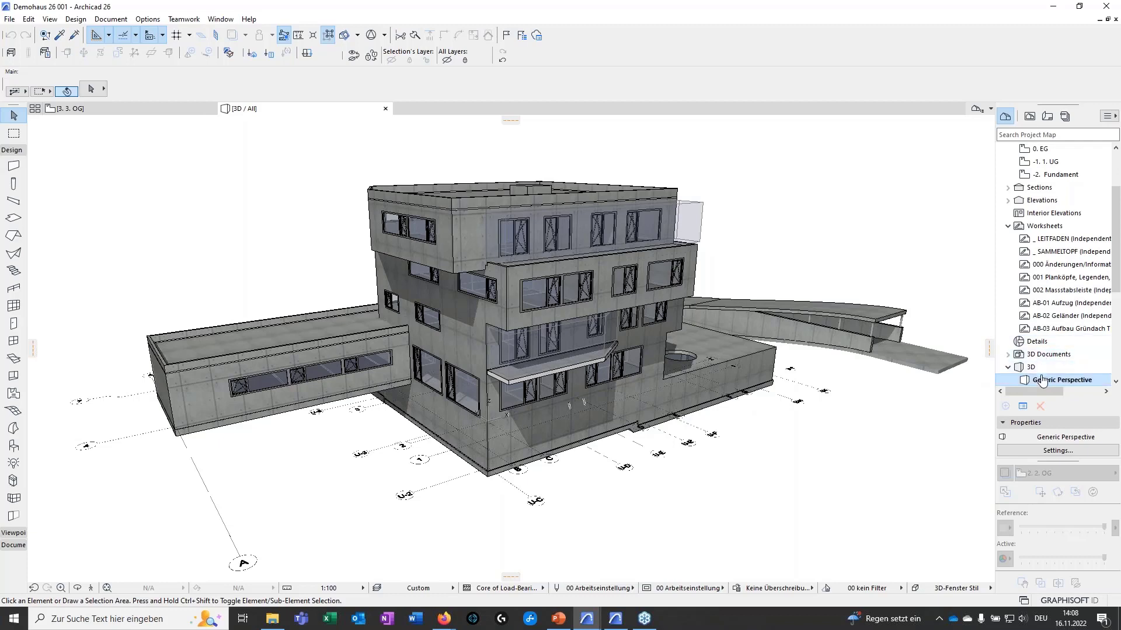
right_click(1037, 369)
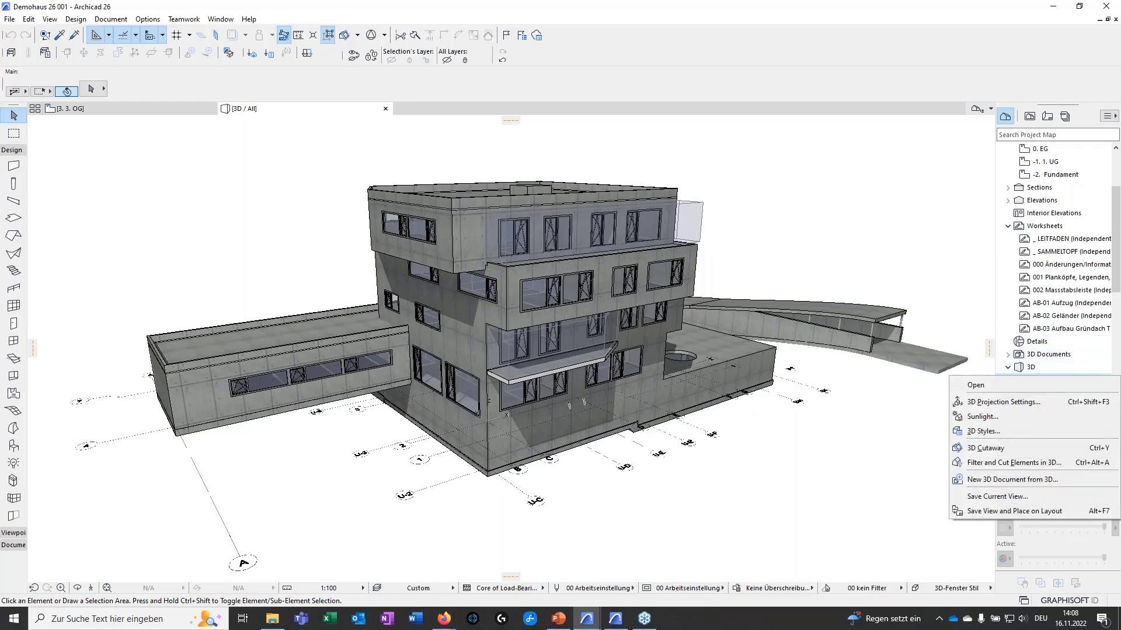
click(1003, 470)
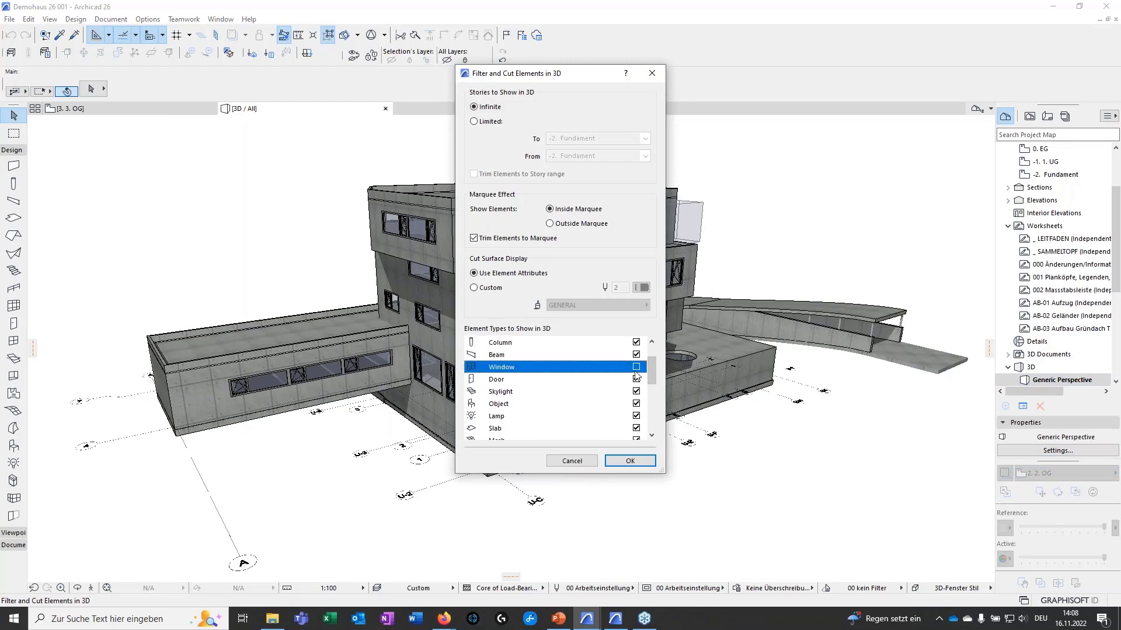
scroll(639, 409, down, 3)
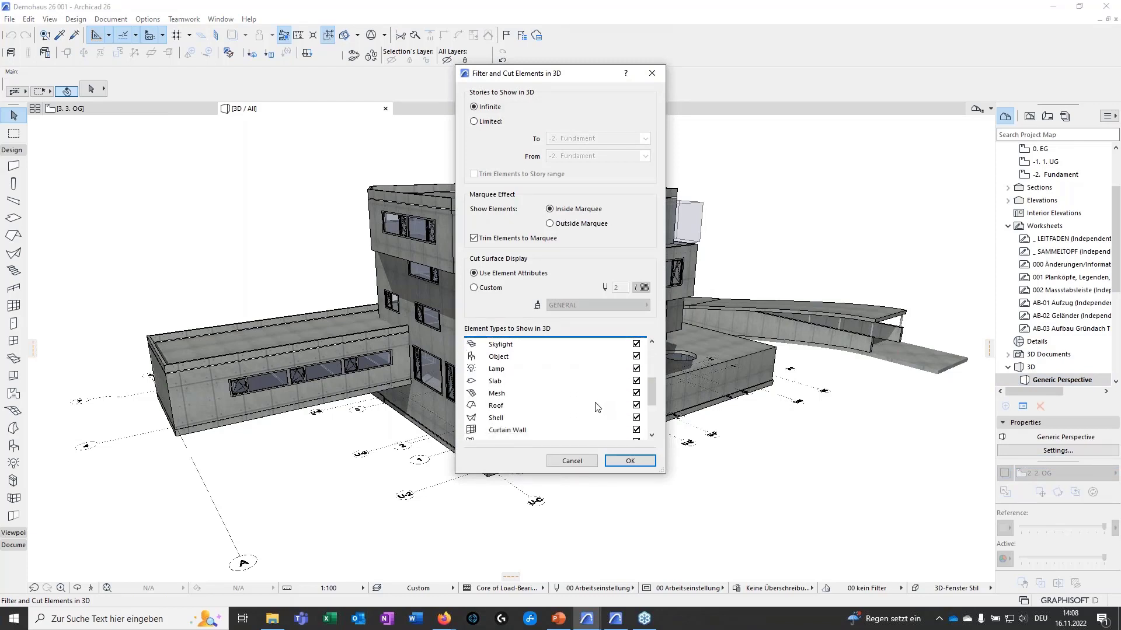
click(636, 404)
click(629, 461)
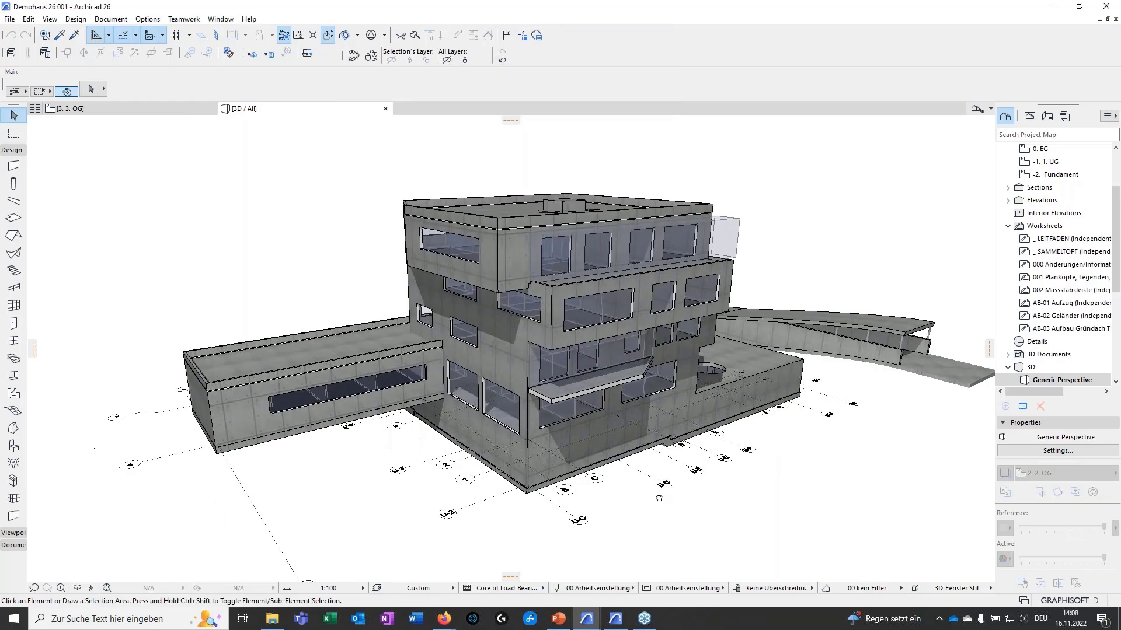
Step: Examine the empty window and door openings in the concrete shell on the front and rear facades
shift+middle_drag(583, 468, 584, 423)
scroll(708, 414, up, 6)
shift+middle_drag(753, 428, 618, 423)
shift+middle_drag(790, 405, 708, 409)
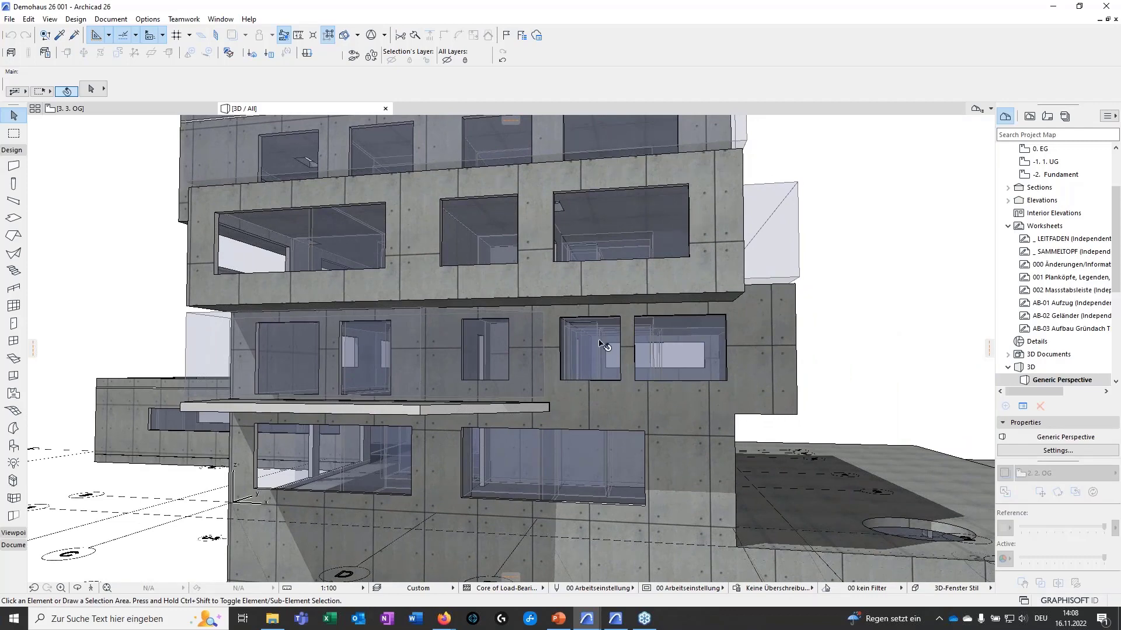
scroll(696, 395, up, 10)
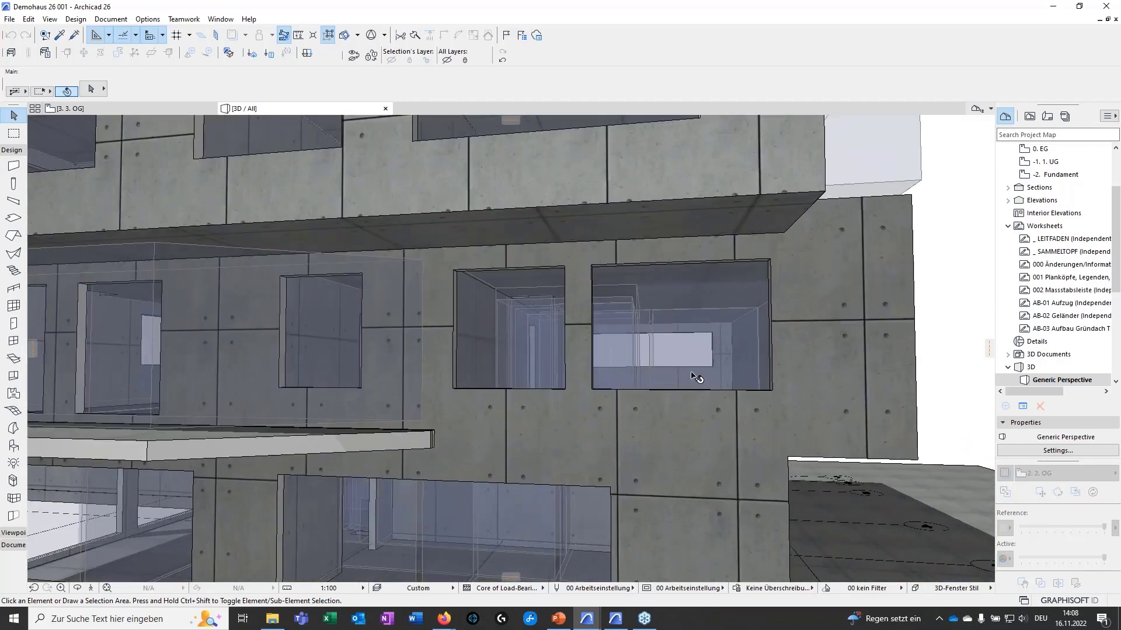
scroll(684, 359, down, 10)
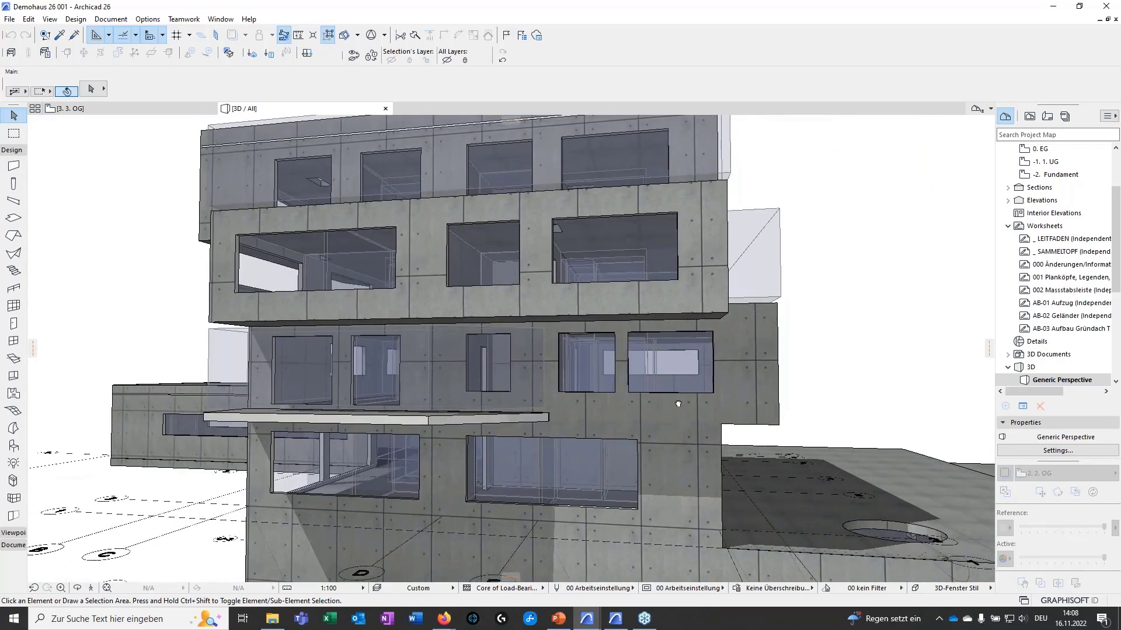
shift+middle_drag(712, 395, 690, 420)
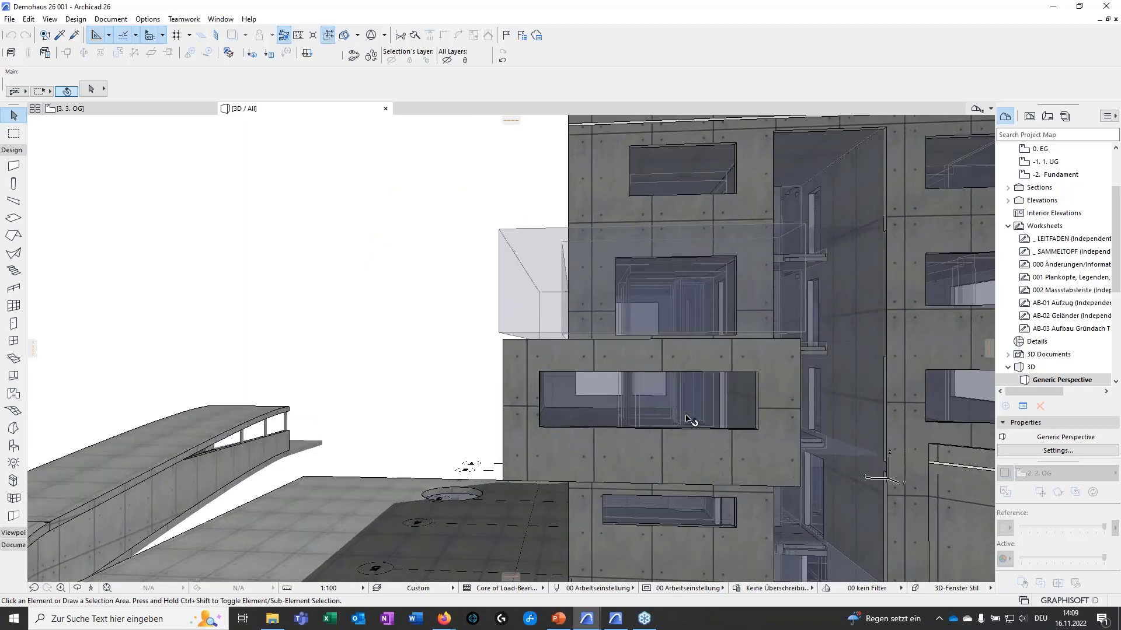
middle_drag(598, 396, 588, 382)
mouse_move(589, 429)
shift+middle_down()
mouse_move(590, 407)
mouse_move(592, 421)
shift+middle_up()
scroll(592, 420, down, 5)
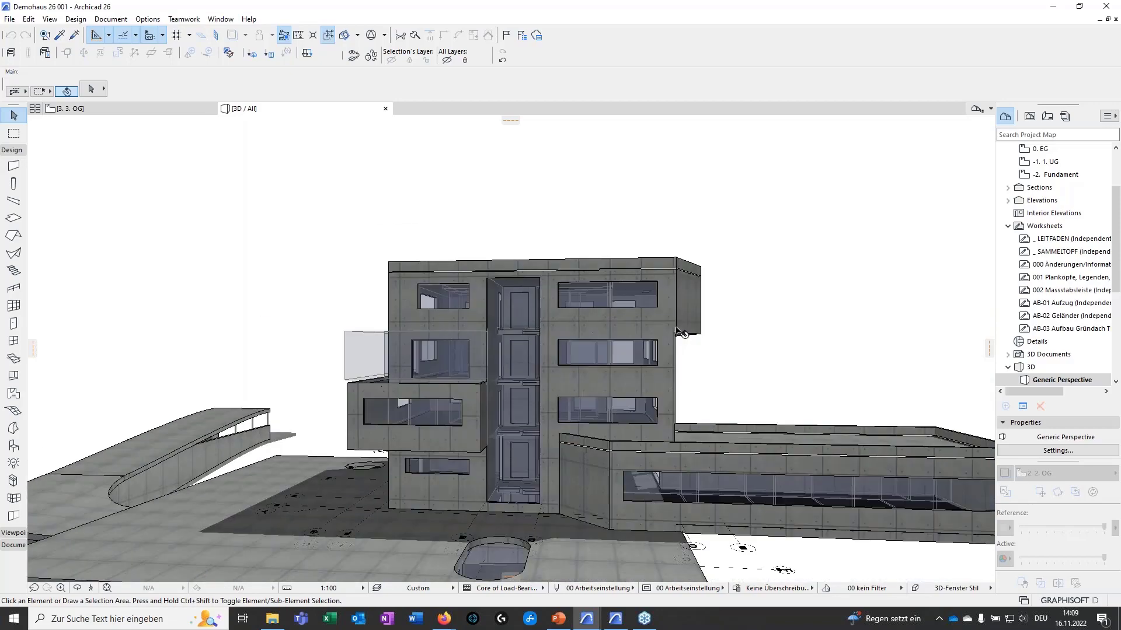
Step: Examine the building corner where the top storey projects over the storeys below and how its walls are offset
shift+middle_drag(561, 373, 420, 351)
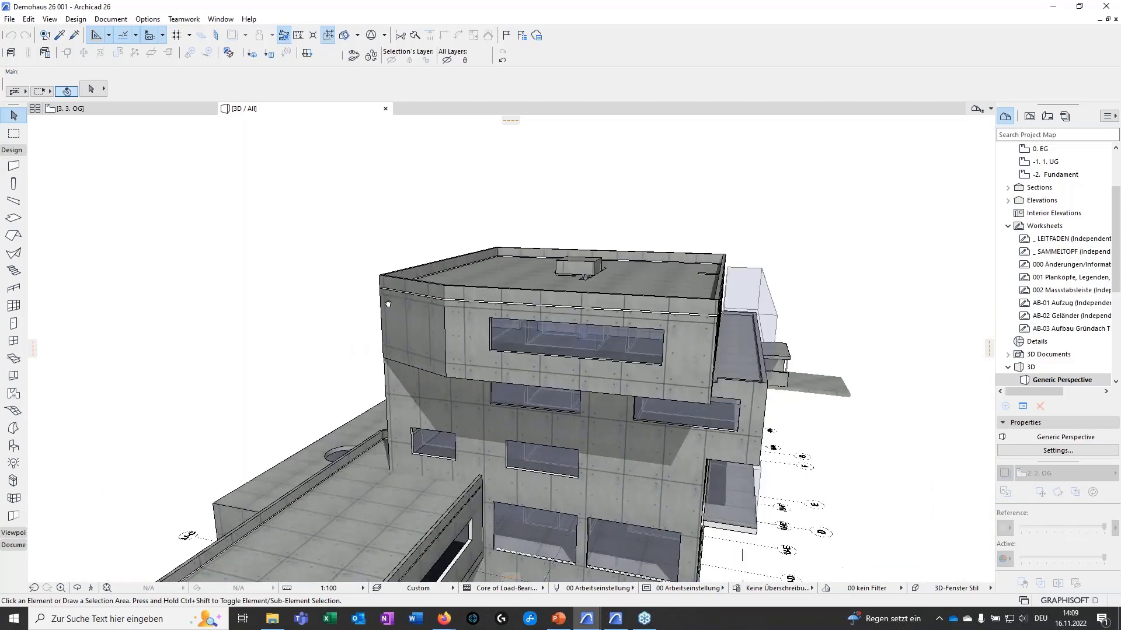
scroll(387, 304, up, 10)
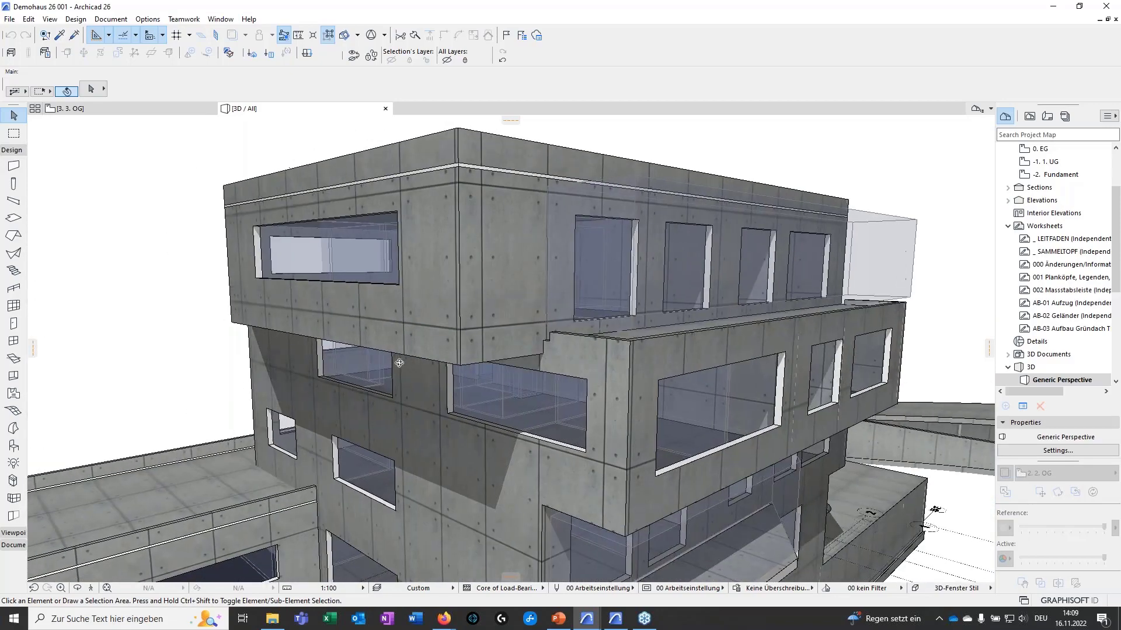
shift+middle_drag(516, 395, 486, 290)
drag(461, 380, 641, 401)
shift+middle_drag(641, 402, 631, 411)
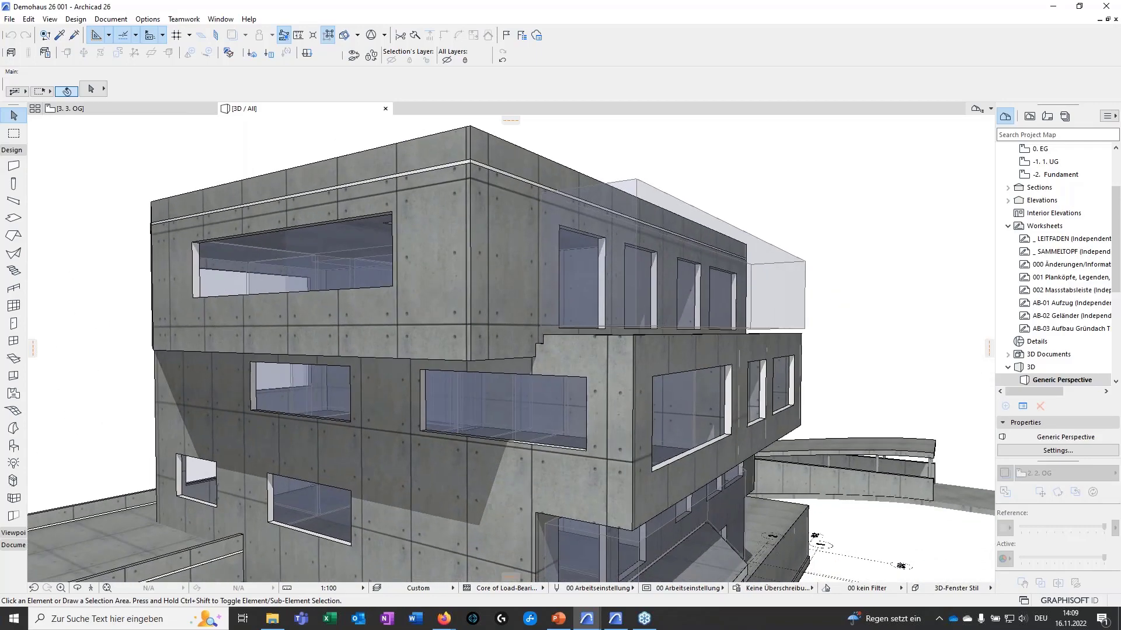
shift+middle_drag(534, 489, 589, 475)
shift+middle_drag(620, 340, 304, 378)
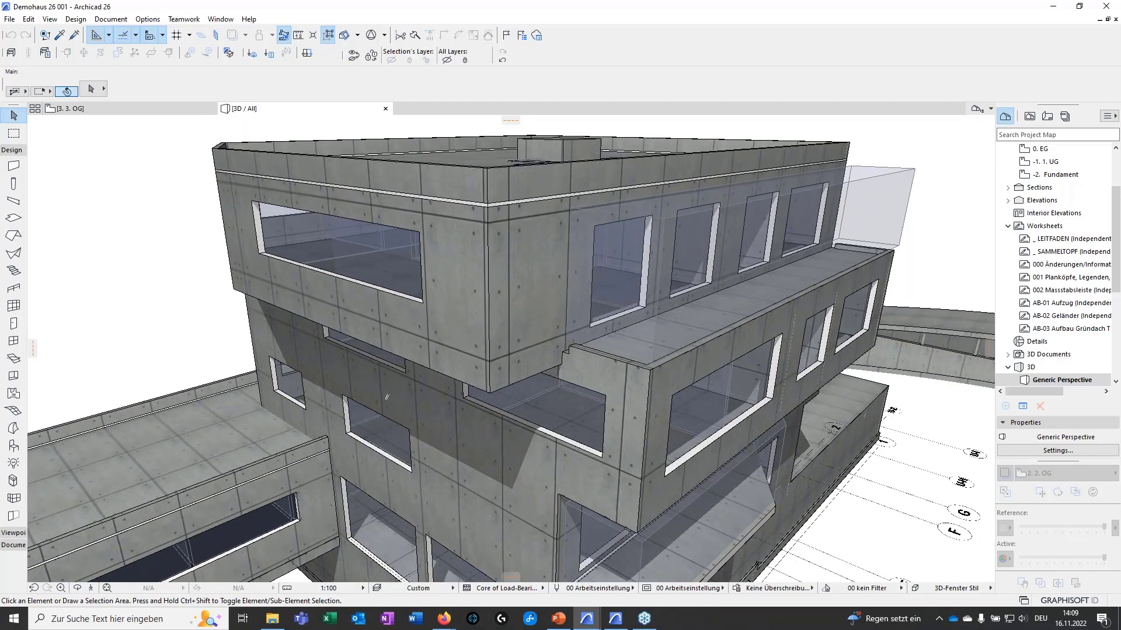
shift+middle_drag(527, 475, 552, 498)
shift+middle_drag(403, 402, 522, 479)
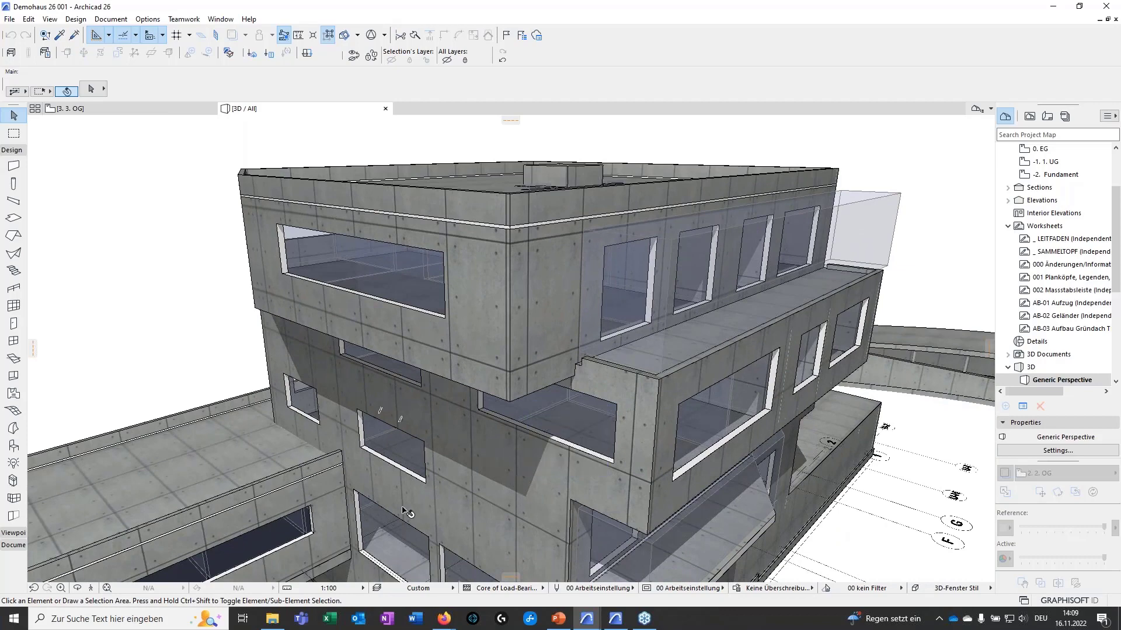
shift+middle_drag(638, 519, 768, 318)
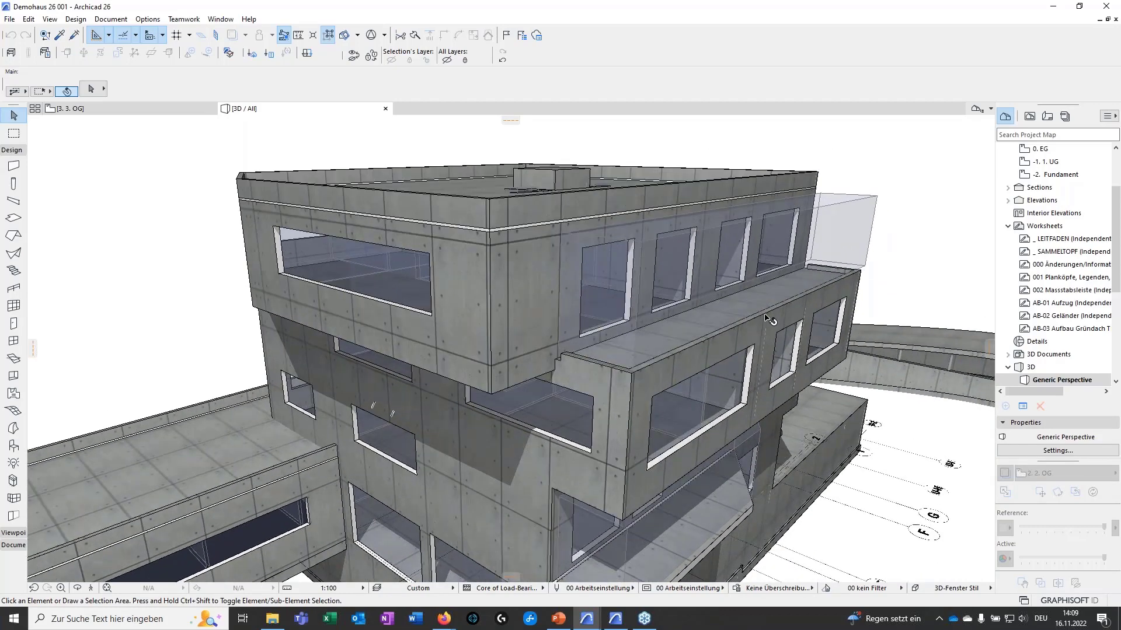
Step: Open the Issue Manager beside the model and create an issue named 01, accepting its issue details
click(506, 36)
drag(552, 88, 901, 143)
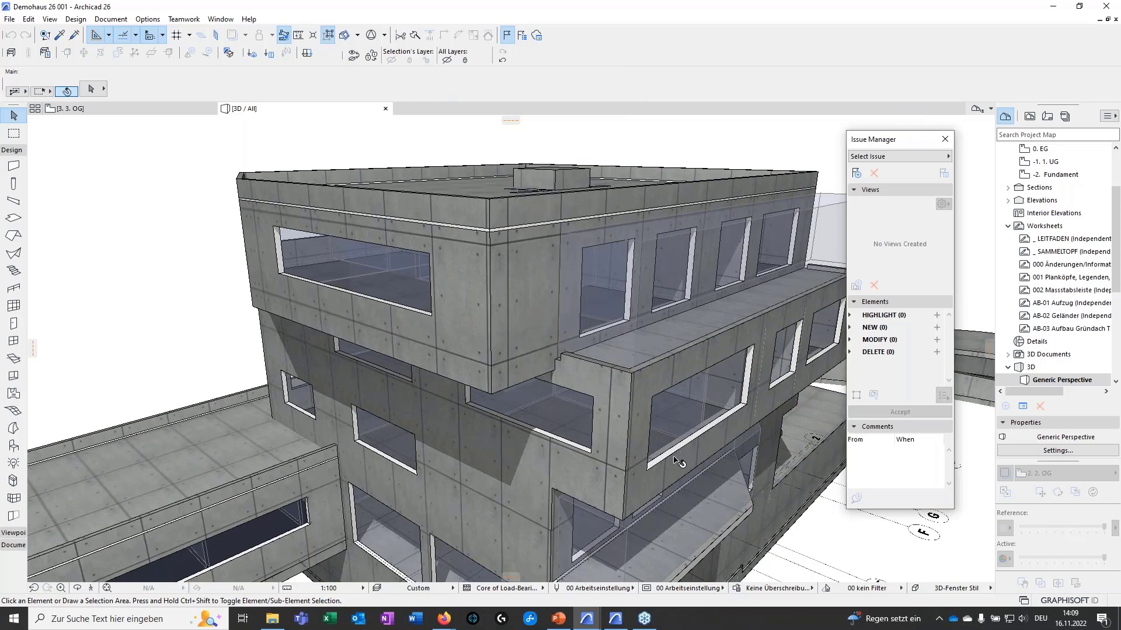
click(857, 172)
text(01)
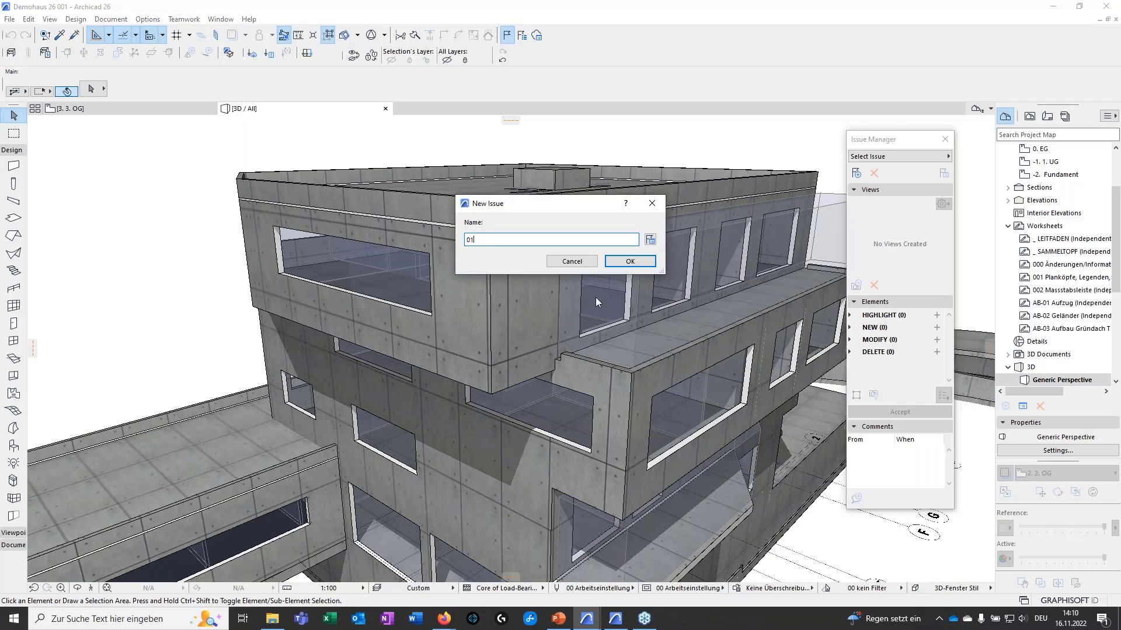
click(630, 261)
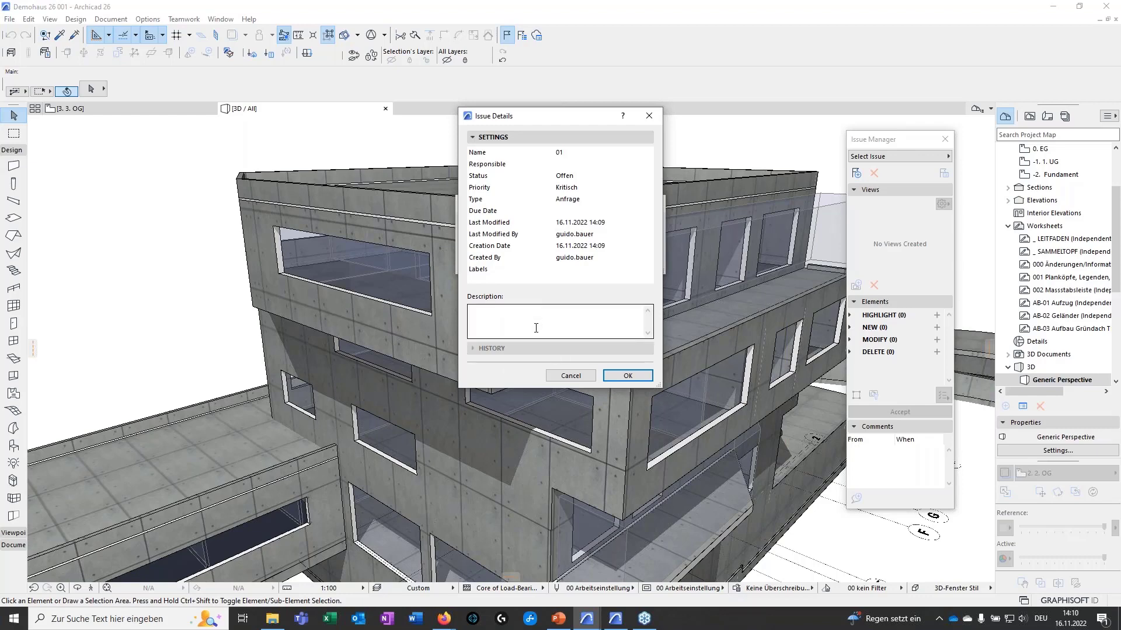
click(616, 377)
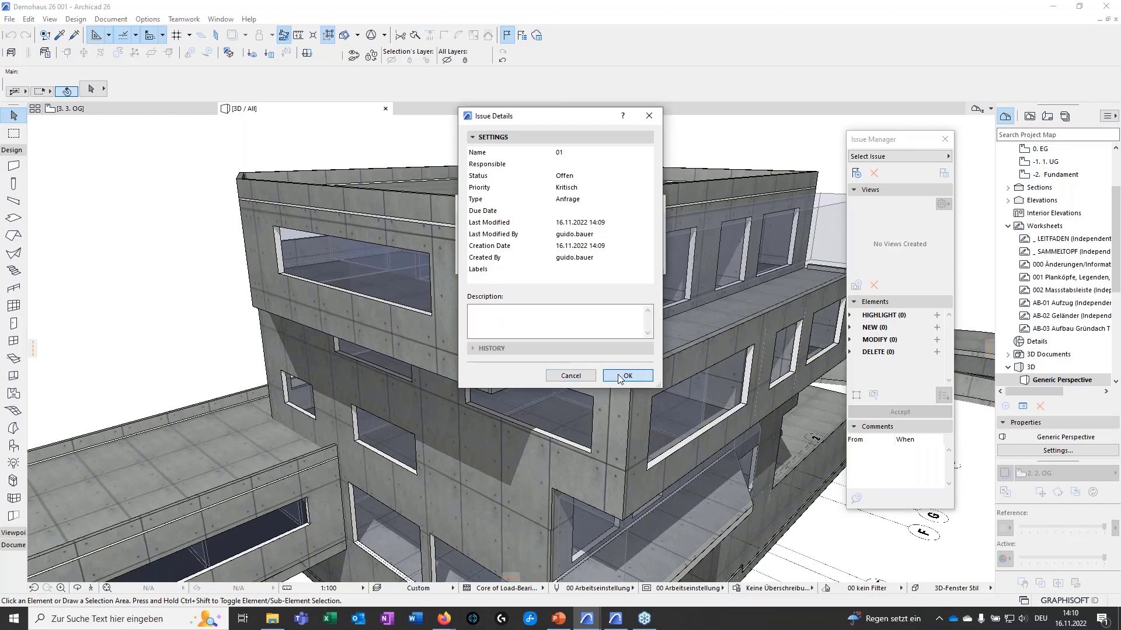
click(623, 261)
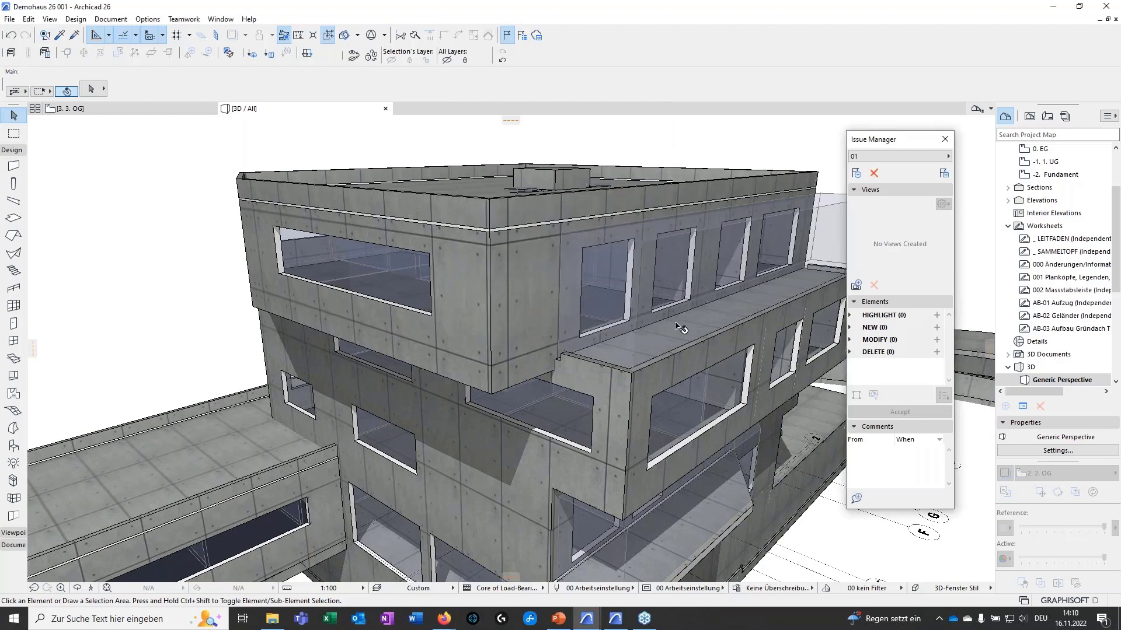
Step: Add the current 3D perspective of the building corner to issue 01 as a view named V01
mouse_move(527, 471)
middle_down()
mouse_move(530, 375)
mouse_move(509, 470)
middle_up()
click(855, 285)
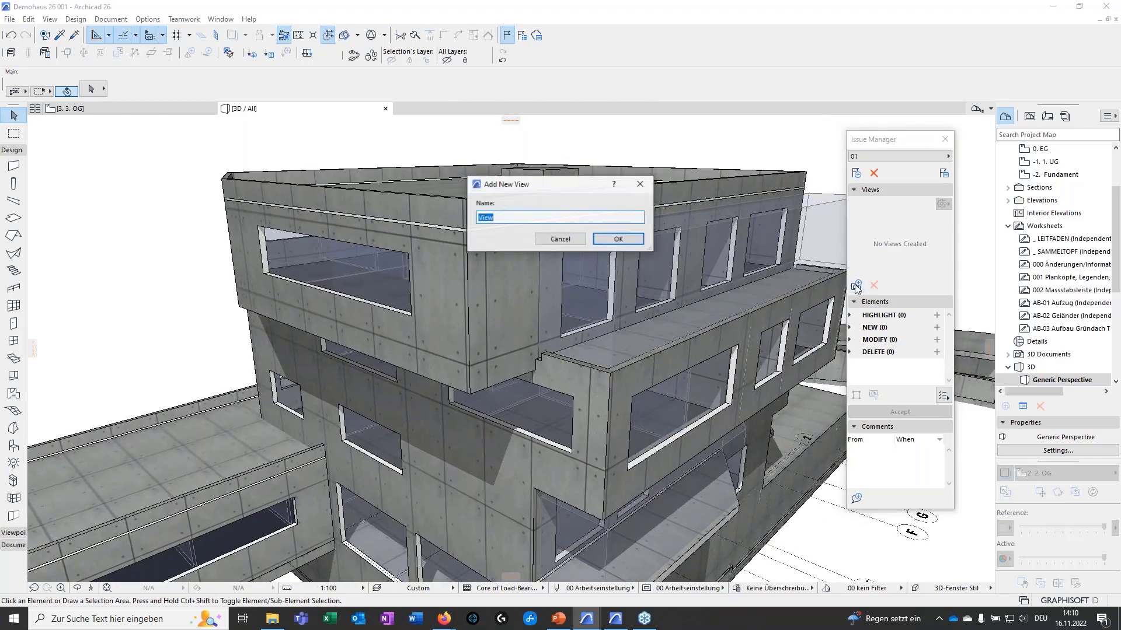
key(BackSpace)
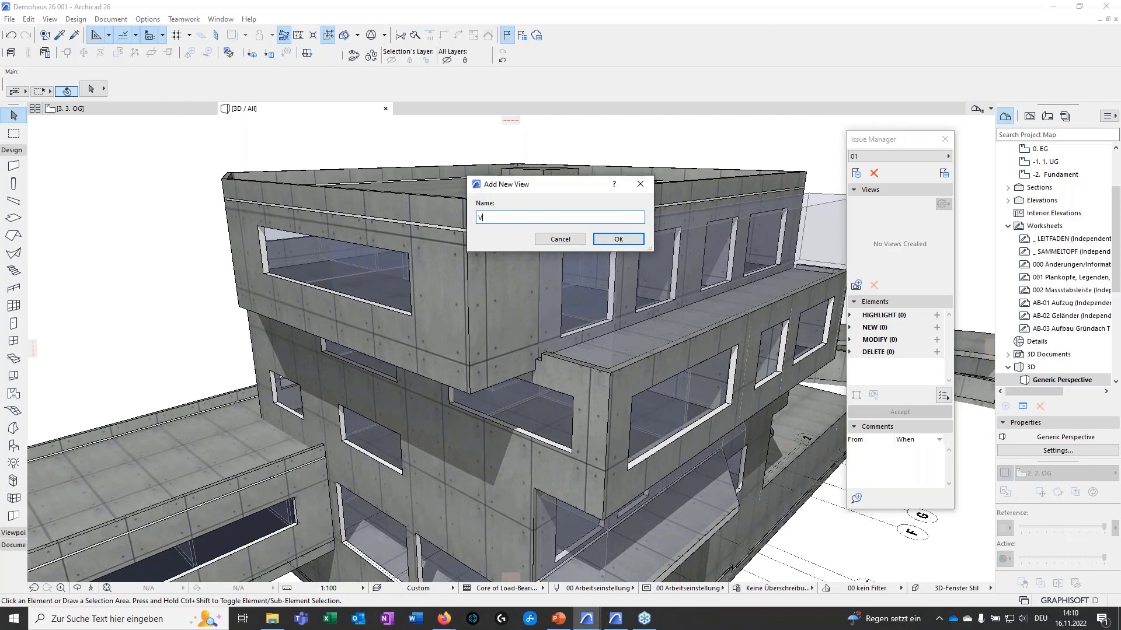
text(V01)
key(Return)
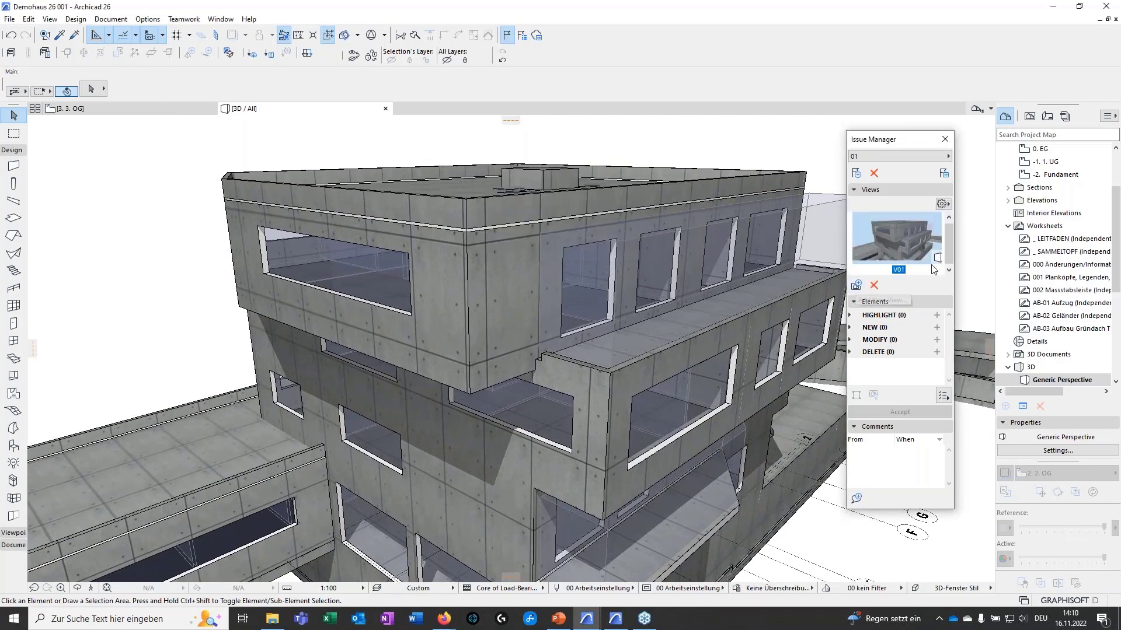
Step: Mark up the V01 image in Paint with a red outline along the projecting corner and a green vertical line, and save it
right_click(904, 240)
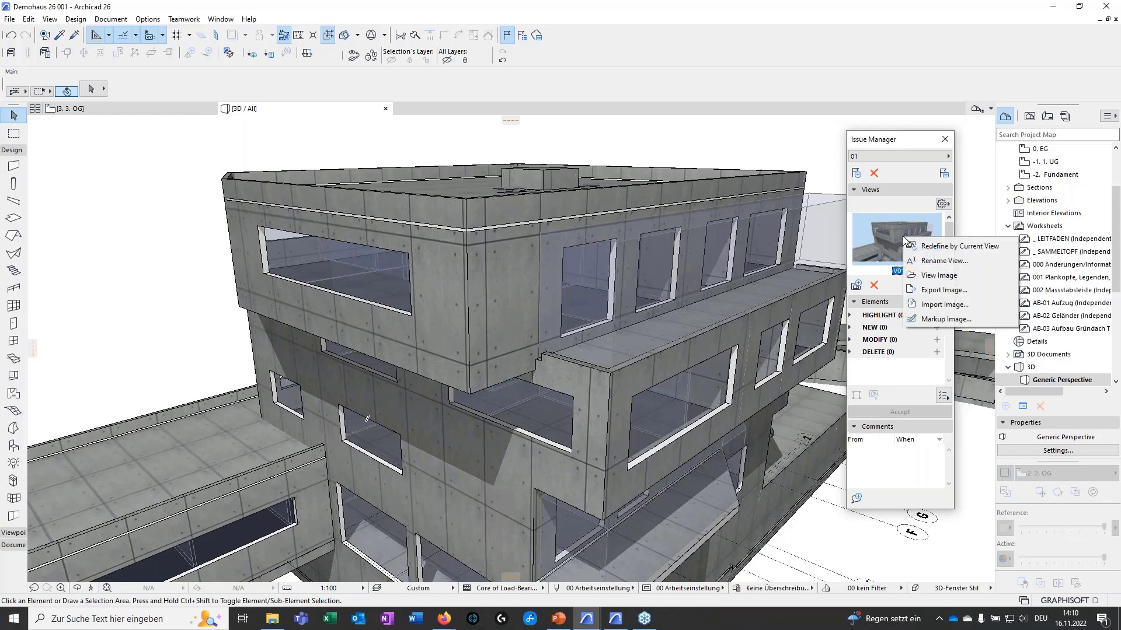
click(926, 320)
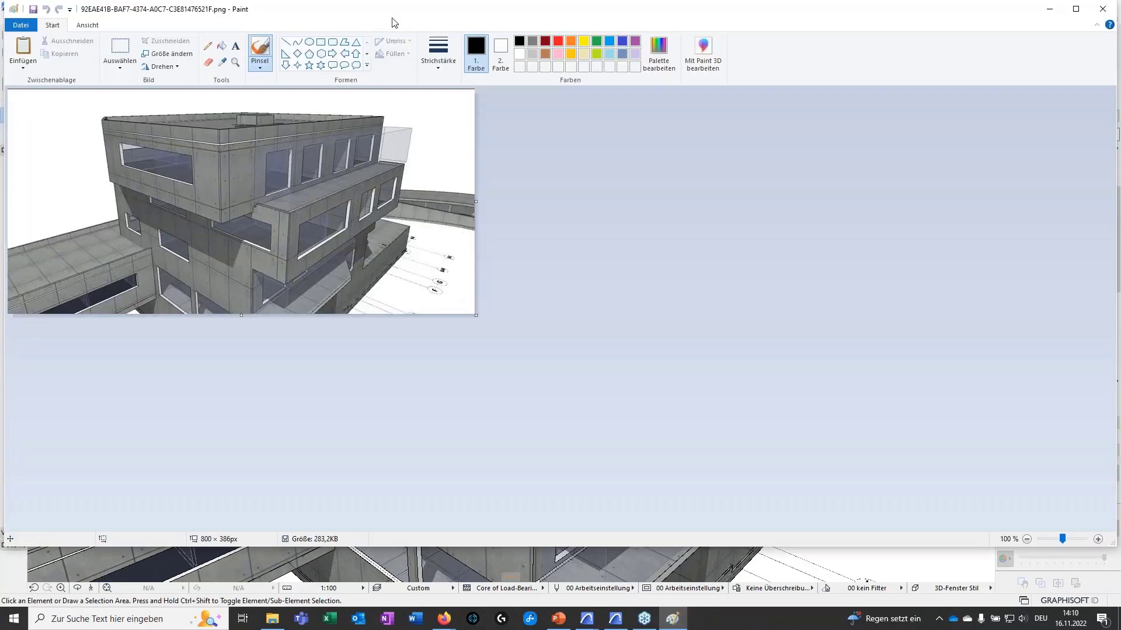
double_click(394, 17)
click(694, 85)
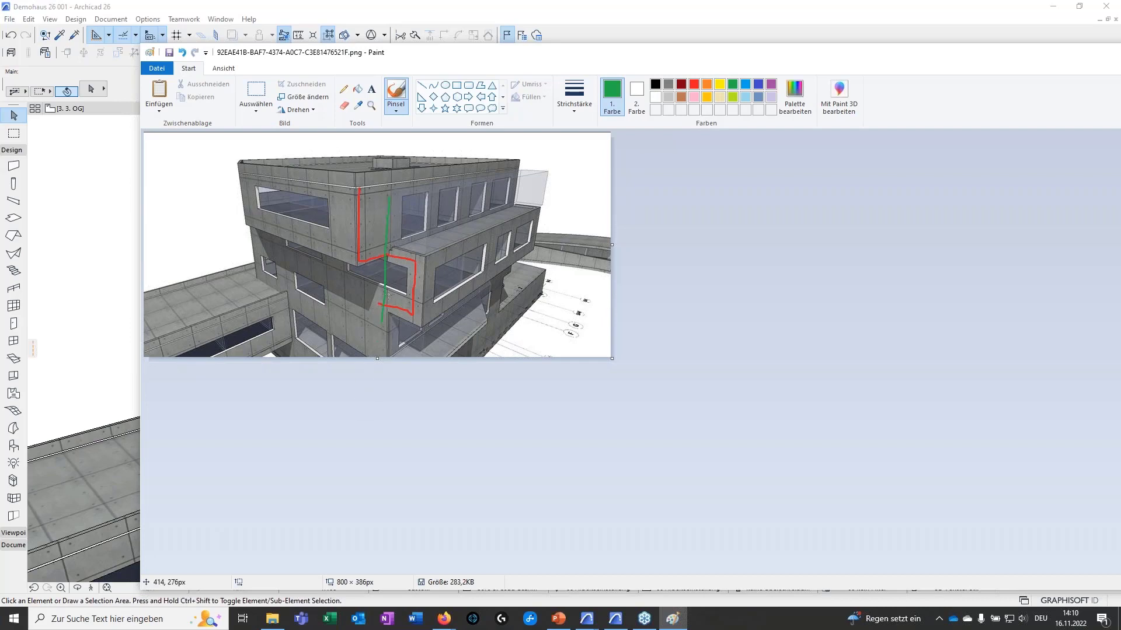
click(170, 53)
drag(1064, 57, 947, 92)
click(1115, 86)
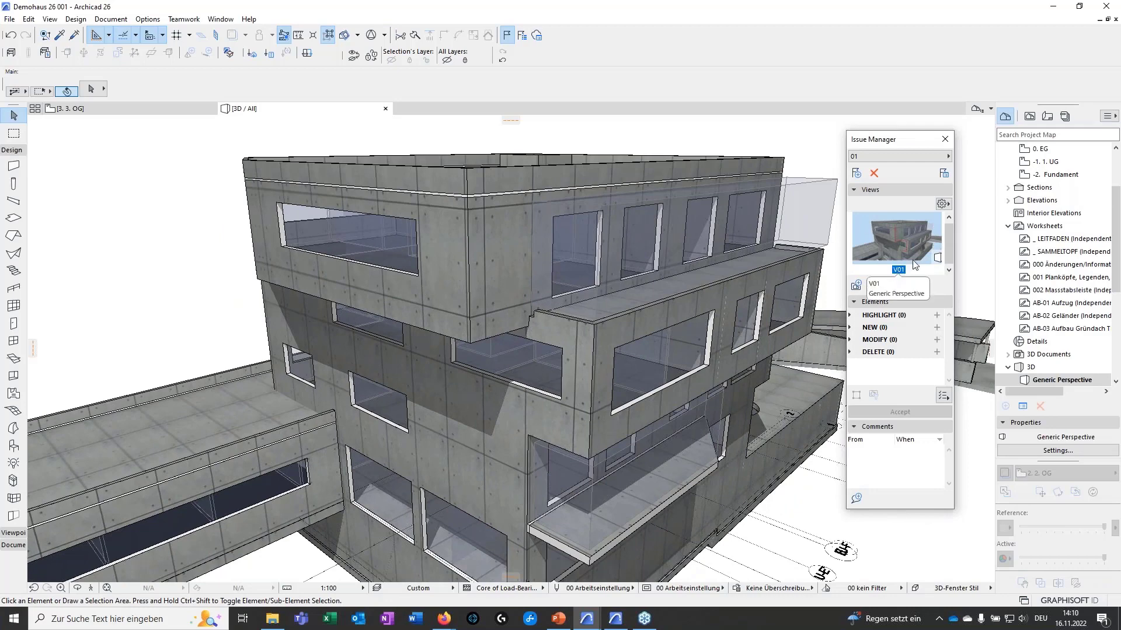
Step: Move away from the saved perspective and set the partial structure display to Entire Model
drag(473, 401, 492, 515)
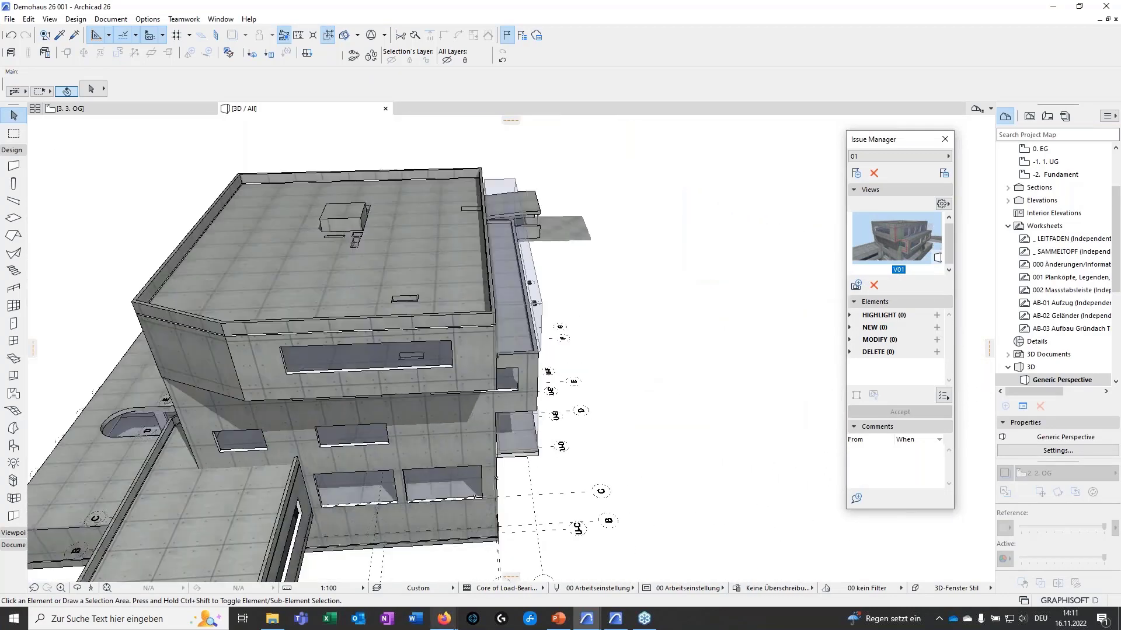
click(507, 588)
click(590, 542)
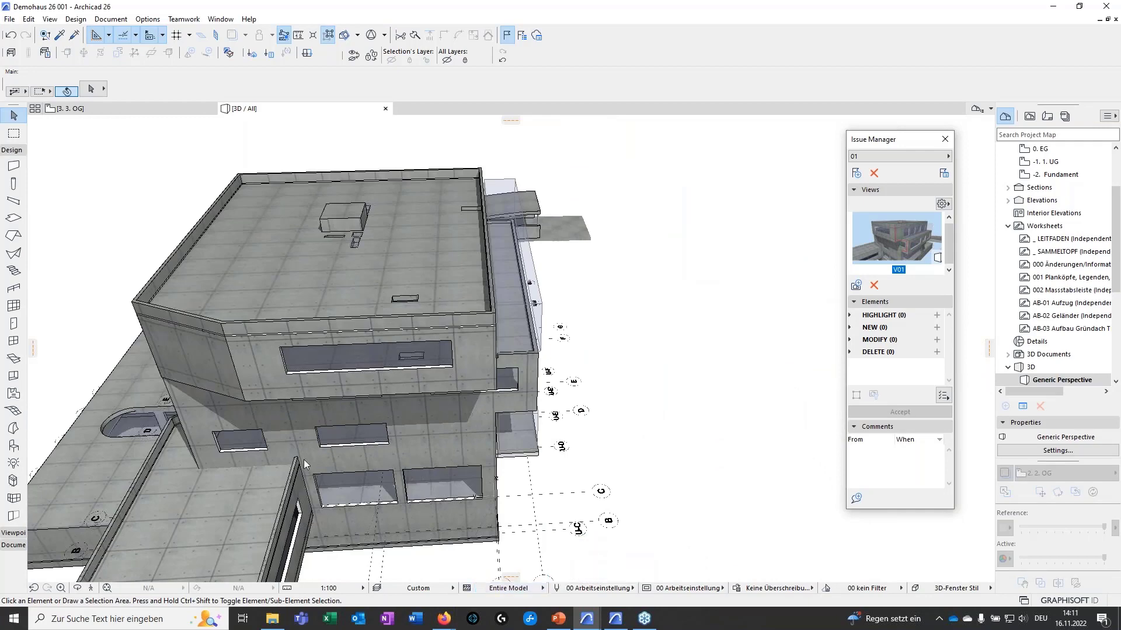
scroll(500, 460, down, 5)
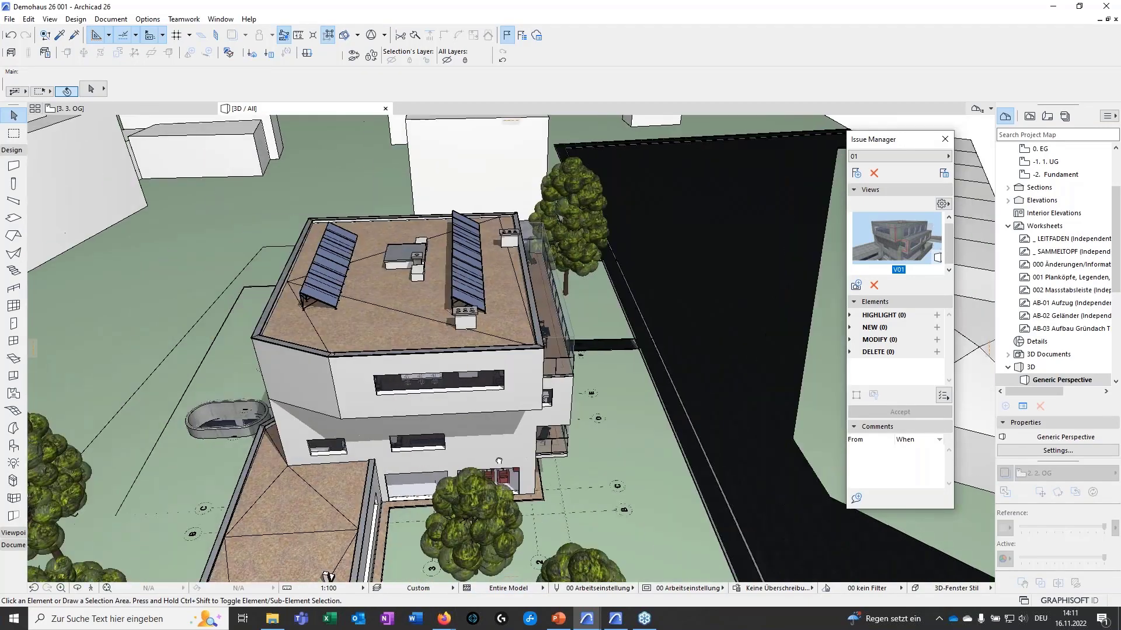
shift+middle_drag(607, 458, 785, 473)
Step: Restore the saved view V01 from issue 01, and recall it again after changing the viewpoint
double_click(895, 233)
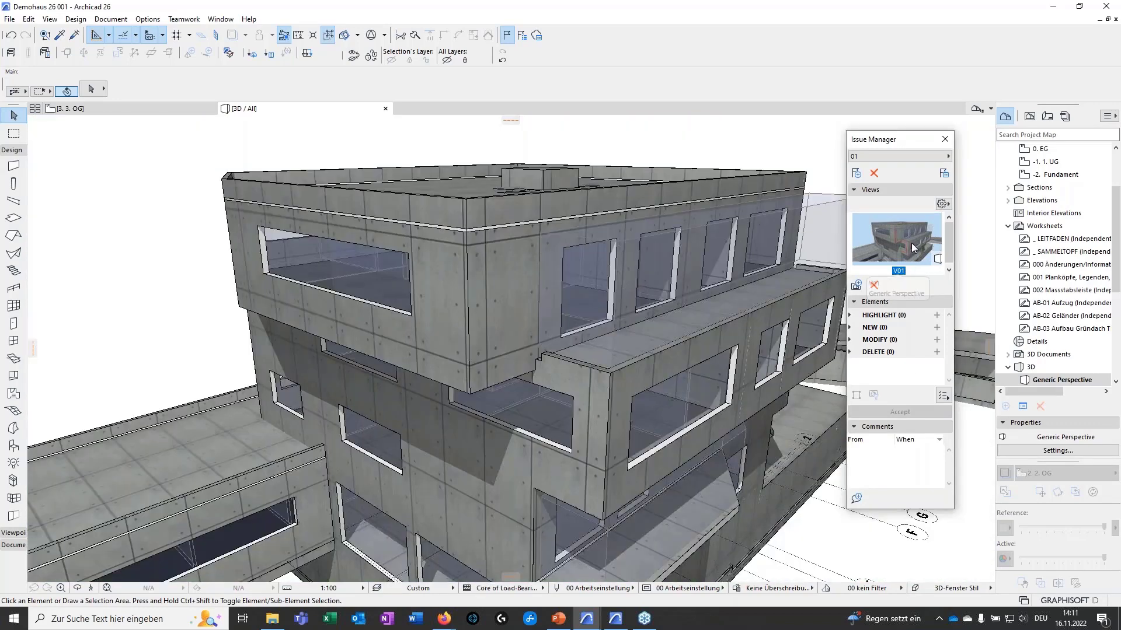
shift+middle_drag(618, 426, 600, 389)
mouse_move(537, 478)
shift+middle_down()
mouse_move(548, 361)
mouse_move(525, 484)
shift+middle_up()
double_click(914, 246)
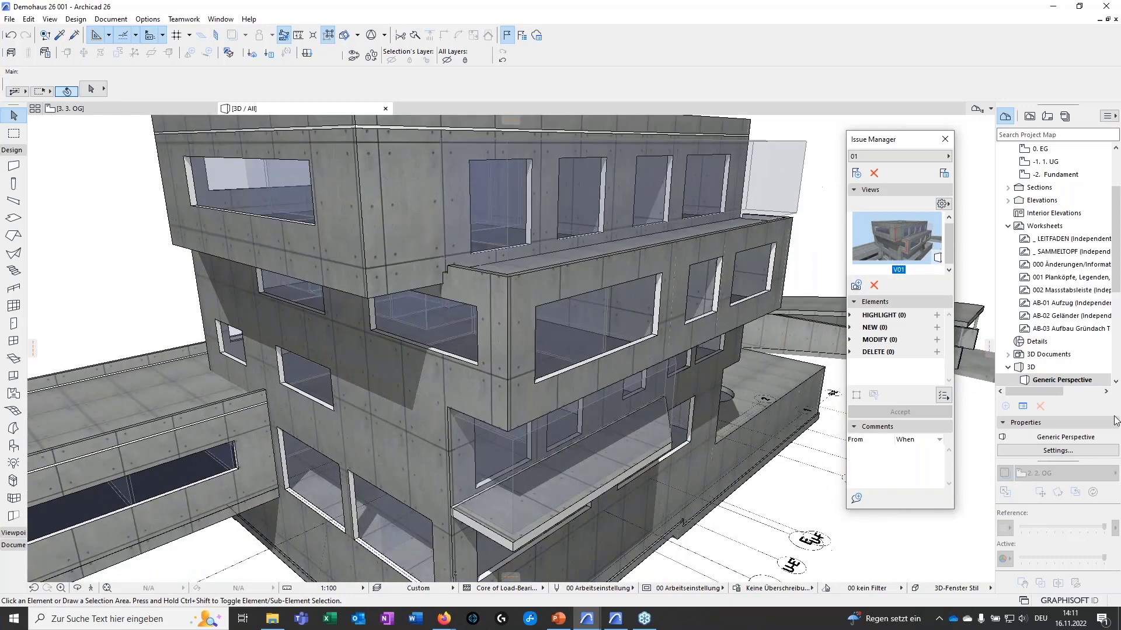
Step: Include windows and doors again among the element types shown in the Generic Perspective
drag(927, 140, 936, 132)
scroll(1059, 342, down, 4)
scroll(1062, 258, up, 3)
right_click(1059, 254)
click(1059, 264)
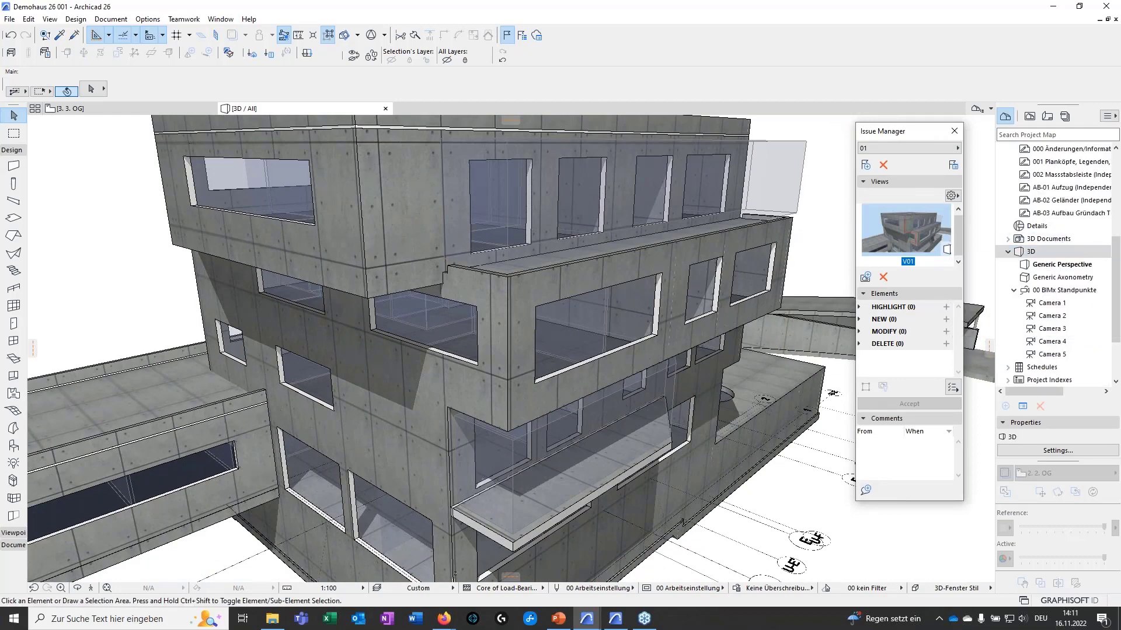
right_click(1053, 264)
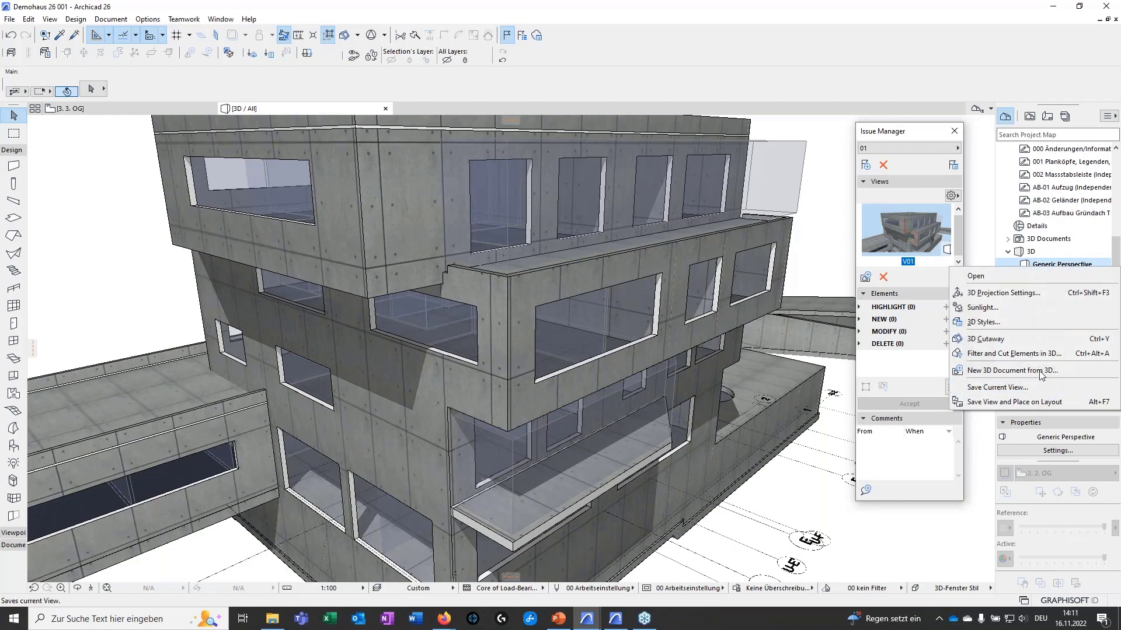
click(1038, 353)
scroll(572, 430, down, 2)
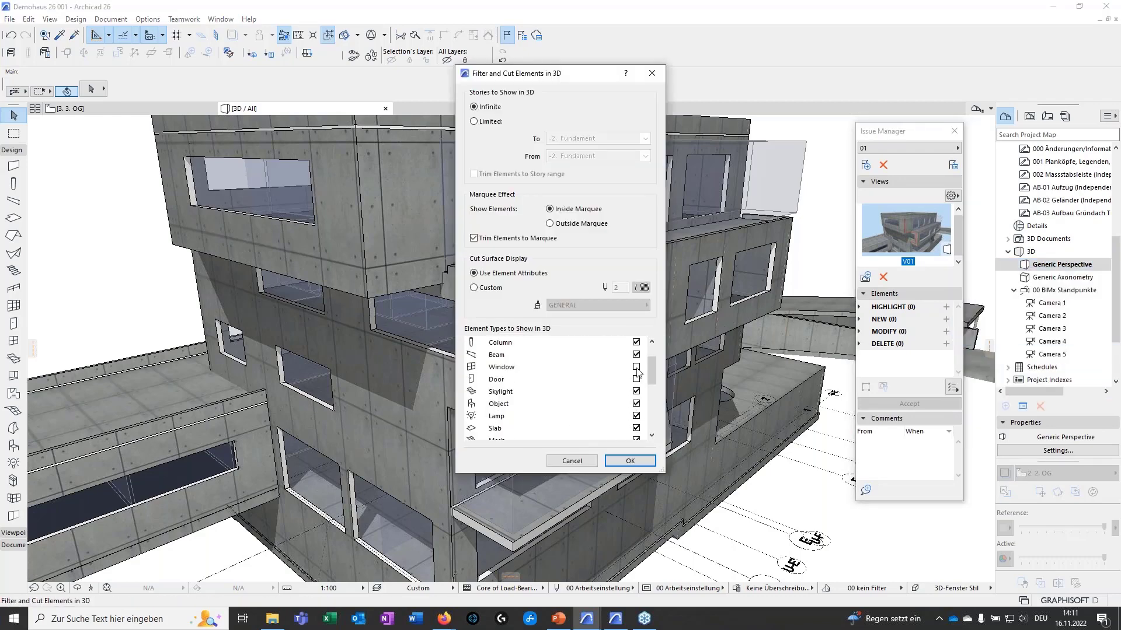
click(636, 368)
click(635, 379)
click(630, 461)
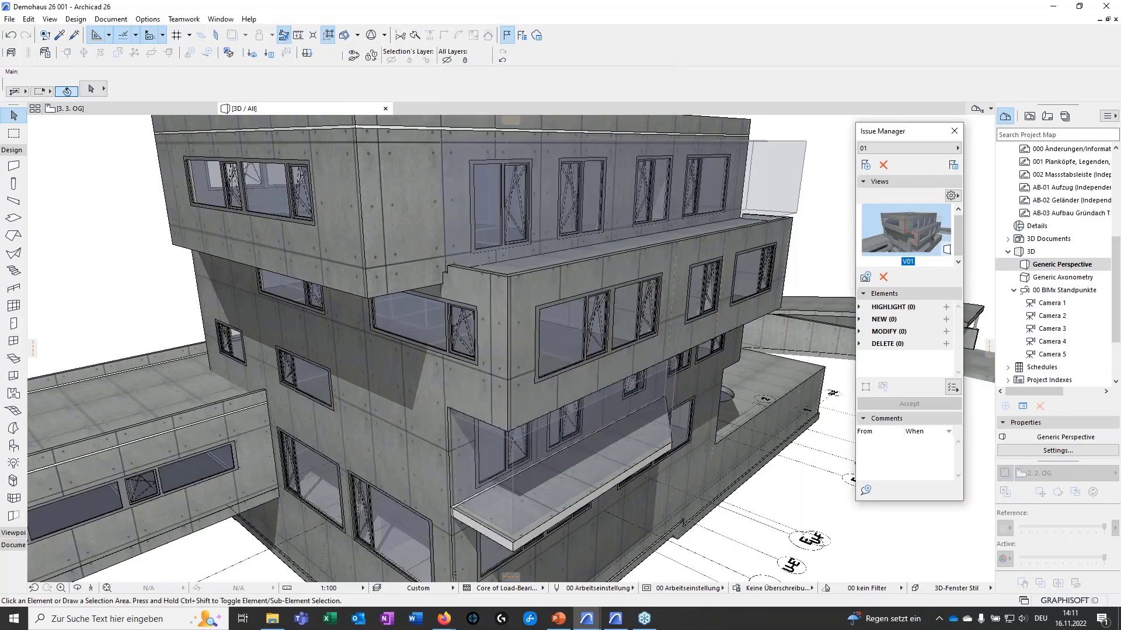
Step: Examine the facade around the two-leaf window below the projecting upper storey, close to the building corner
scroll(437, 384, down, 3)
shift+middle_drag(437, 385, 394, 368)
scroll(600, 401, up, 3)
shift+middle_drag(600, 401, 555, 402)
scroll(561, 407, up, 5)
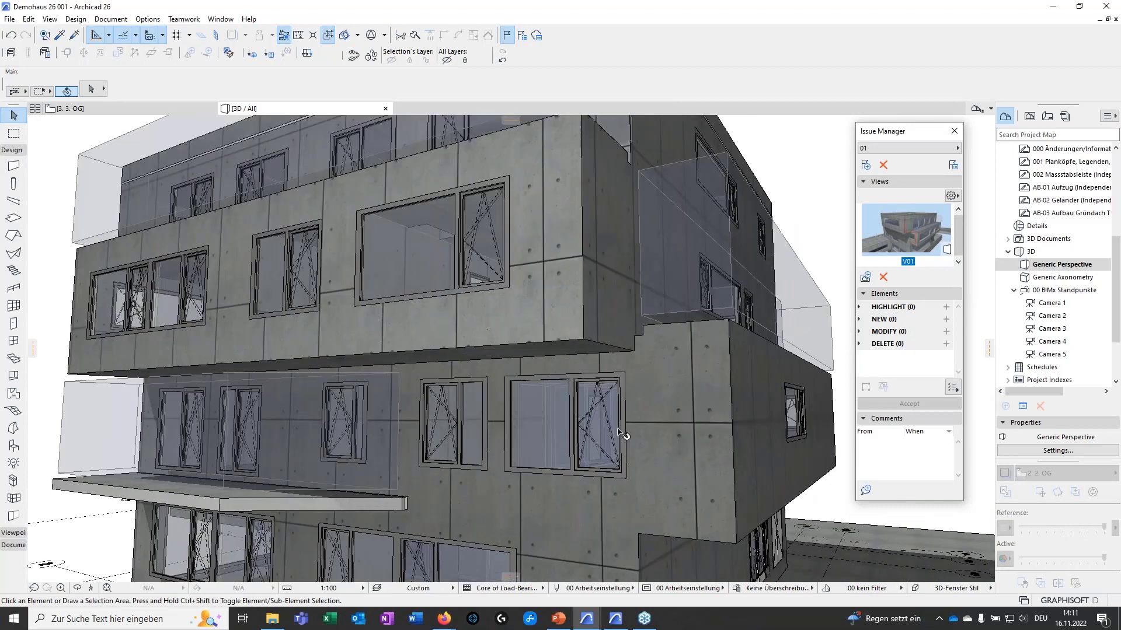
shift+middle_drag(625, 294, 634, 350)
middle_drag(669, 419, 641, 390)
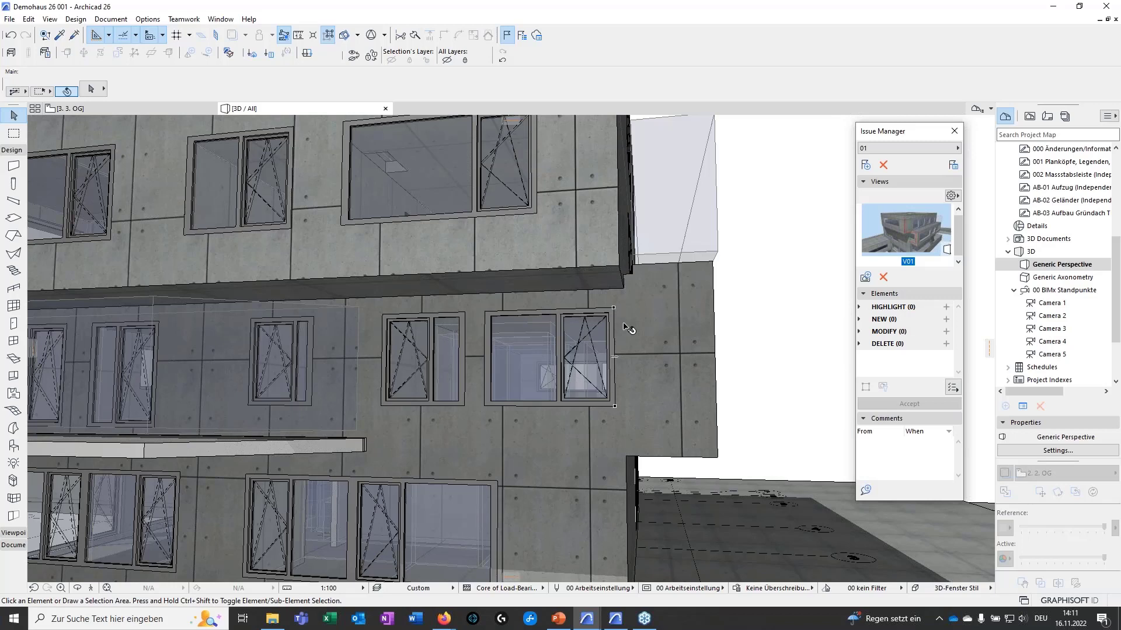
click(567, 372)
shift+middle_drag(632, 423, 528, 461)
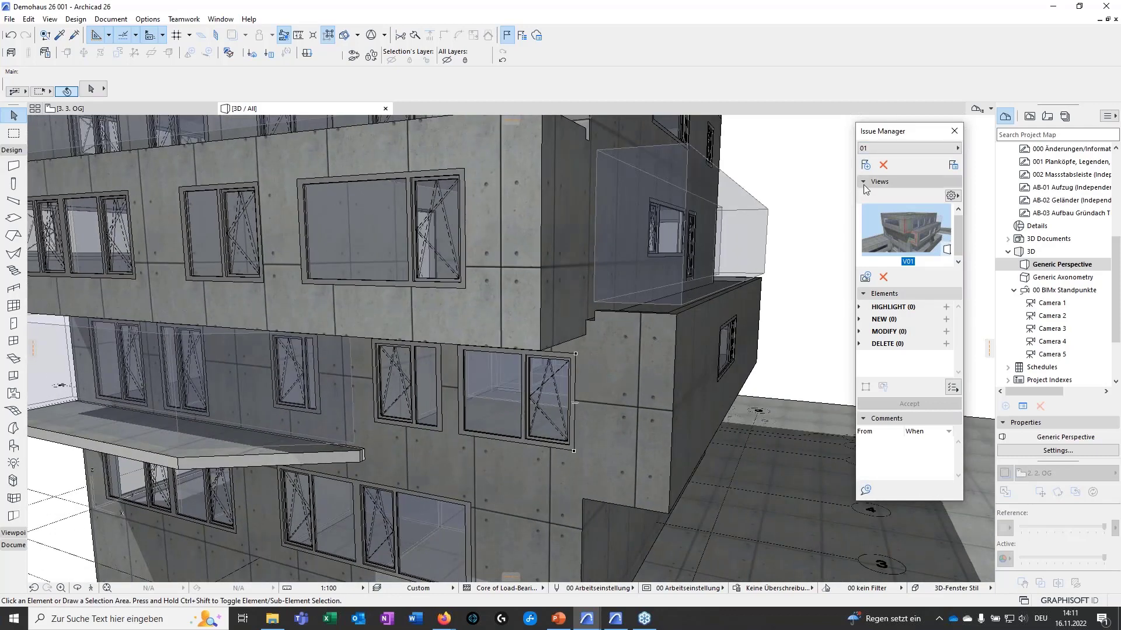
Step: Create a new standalone issue named 002
click(865, 166)
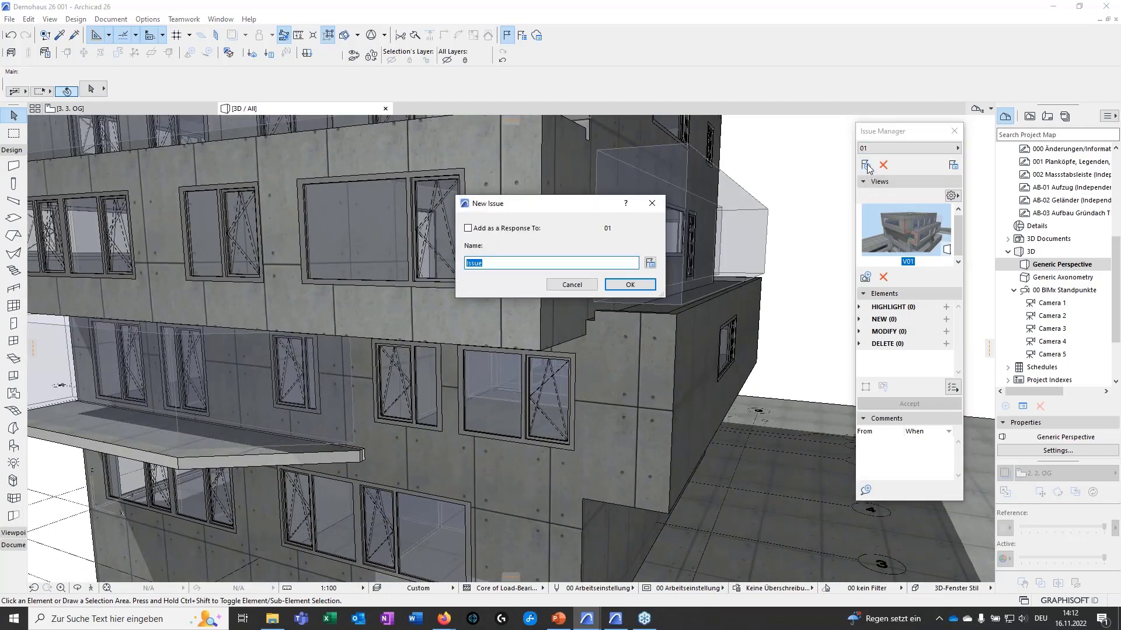
text(01)
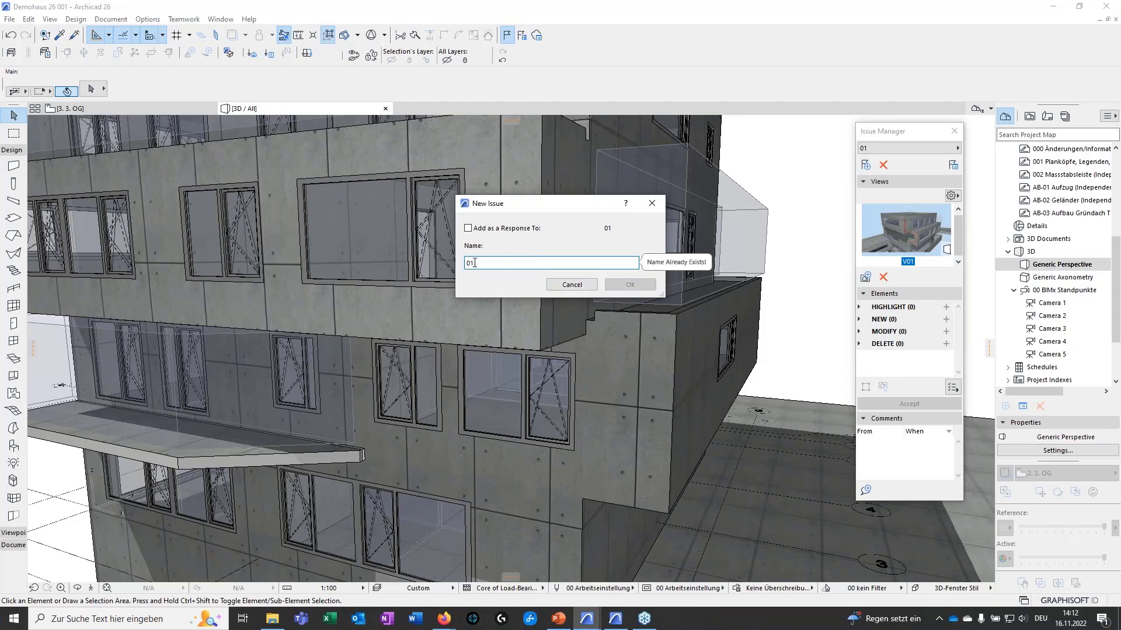
key(BackSpace)
text(2)
key(BackSpace)
text(02)
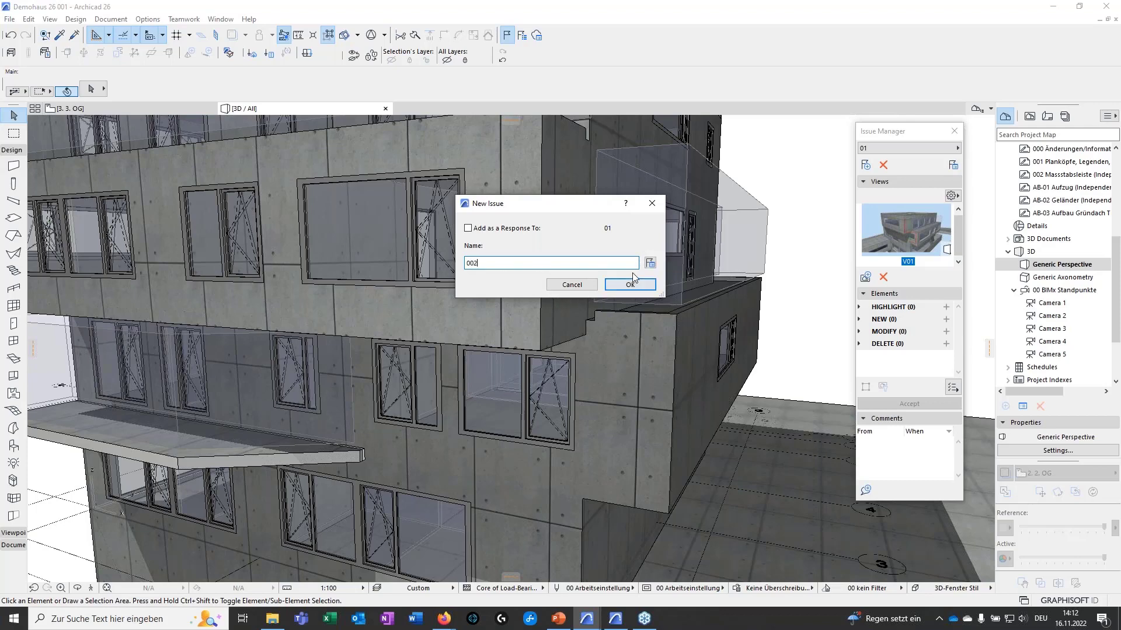
click(642, 284)
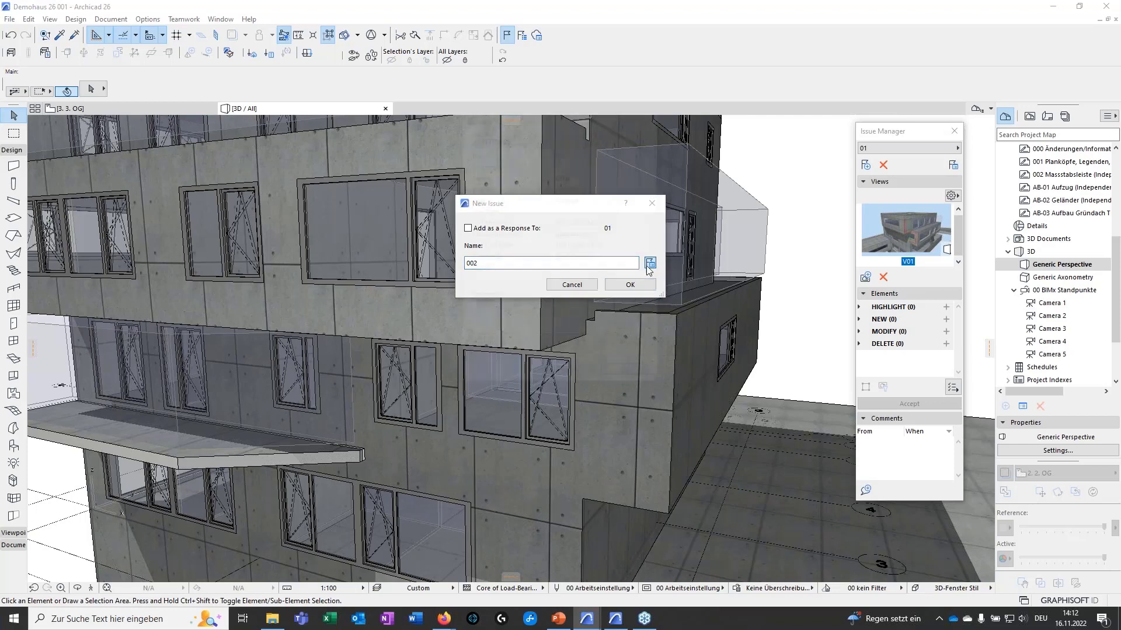
click(649, 115)
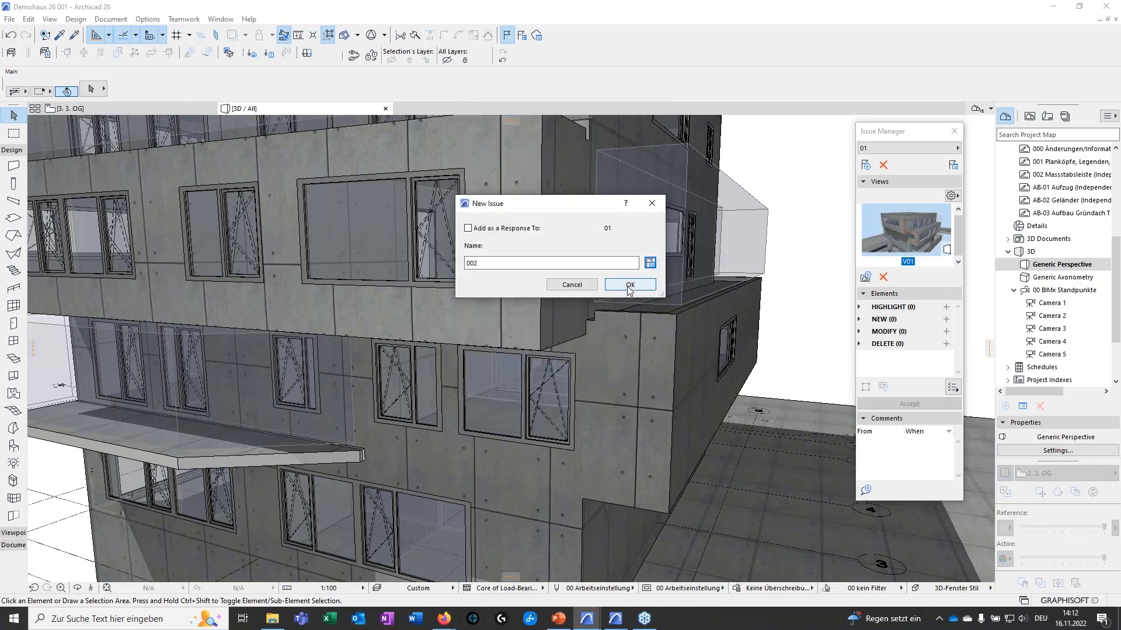
click(630, 286)
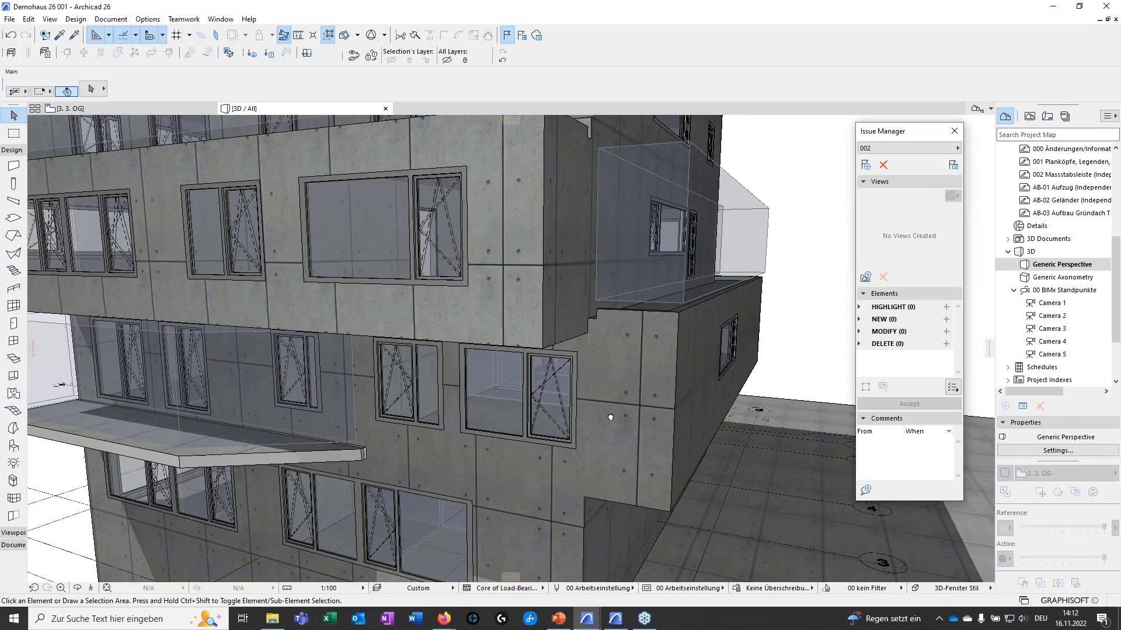
Step: Save the current 3D perspective in issue 002 as a view named 002
click(866, 278)
text(002)
click(620, 240)
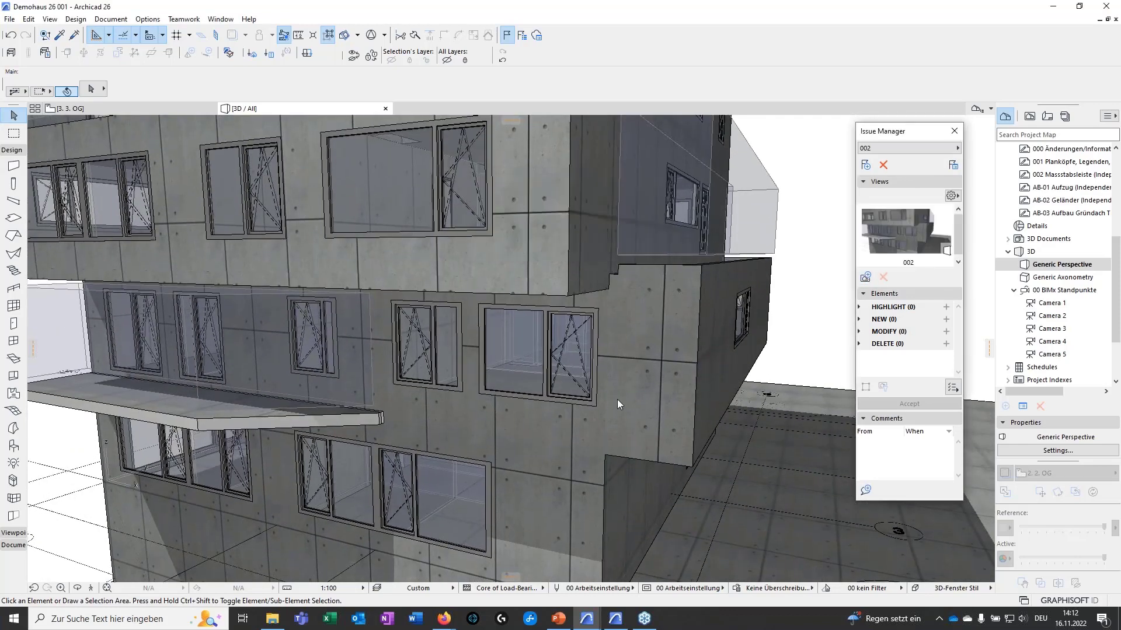
Step: Assign the wall with the corner window to issue 002 as Modify and shift it with its windows about 0.31 m away from the corner
click(556, 366)
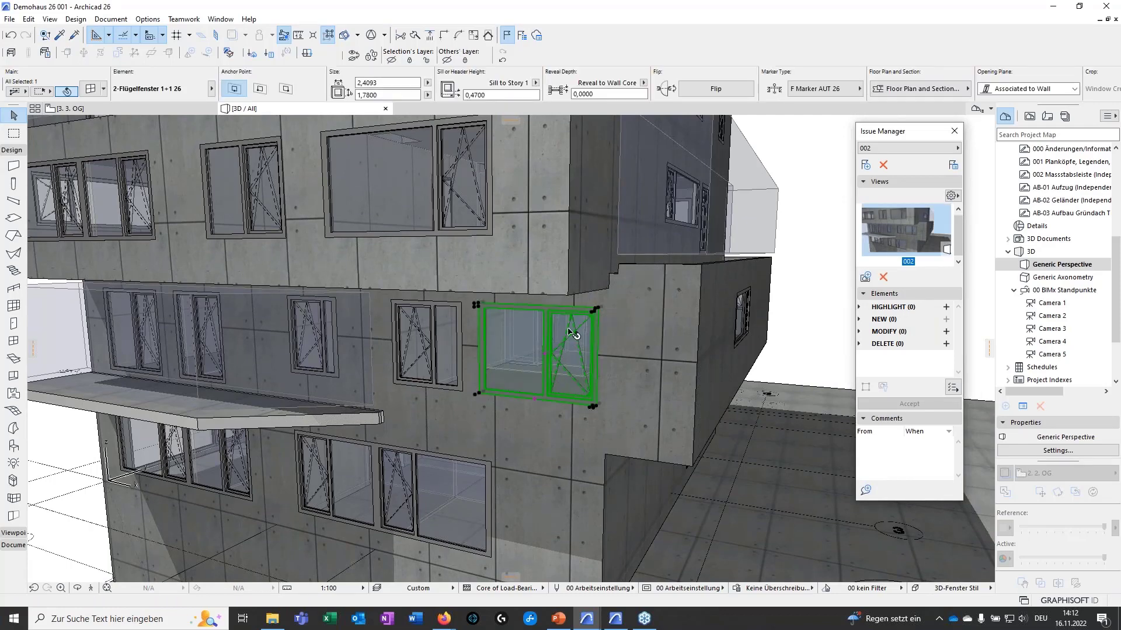
click(946, 331)
scroll(584, 418, up, 5)
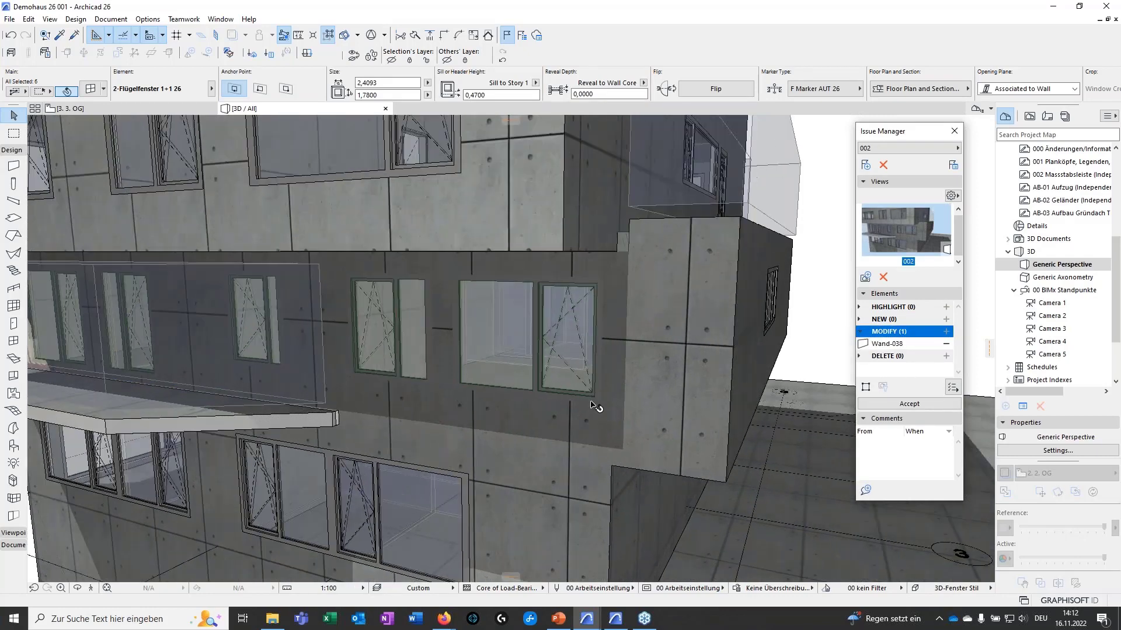
click(604, 404)
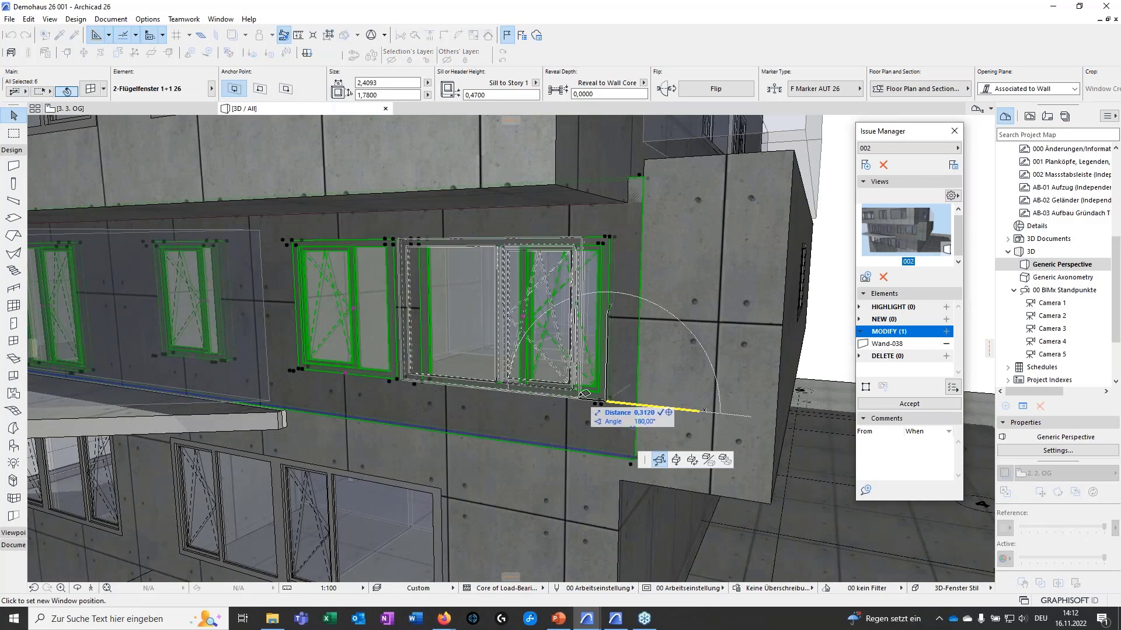
text(1)
key(Return)
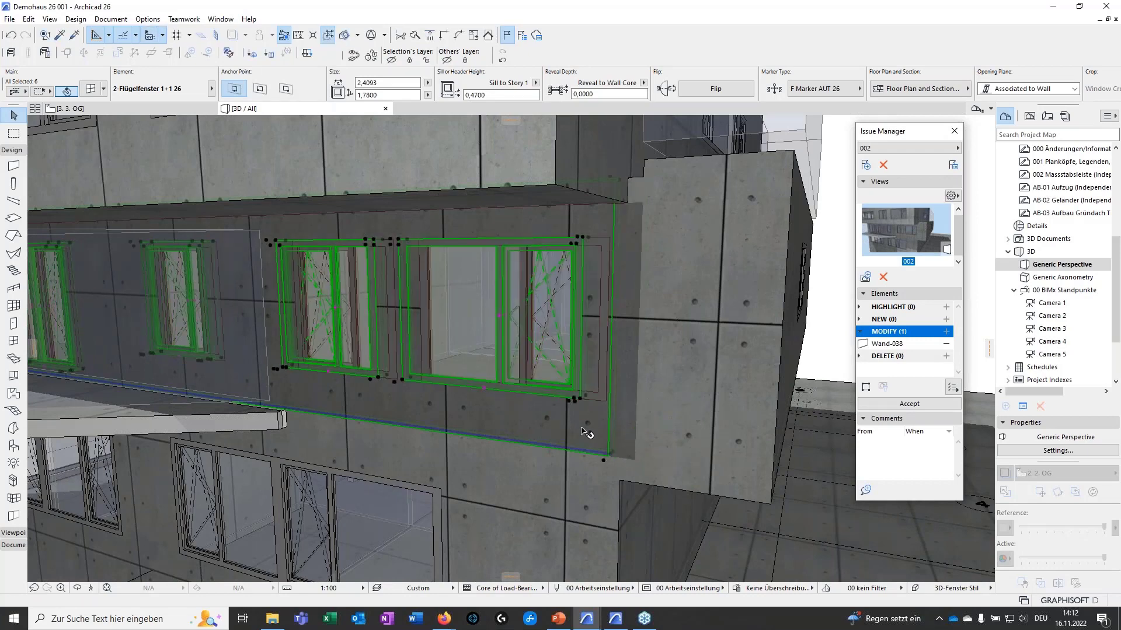
key(Escape)
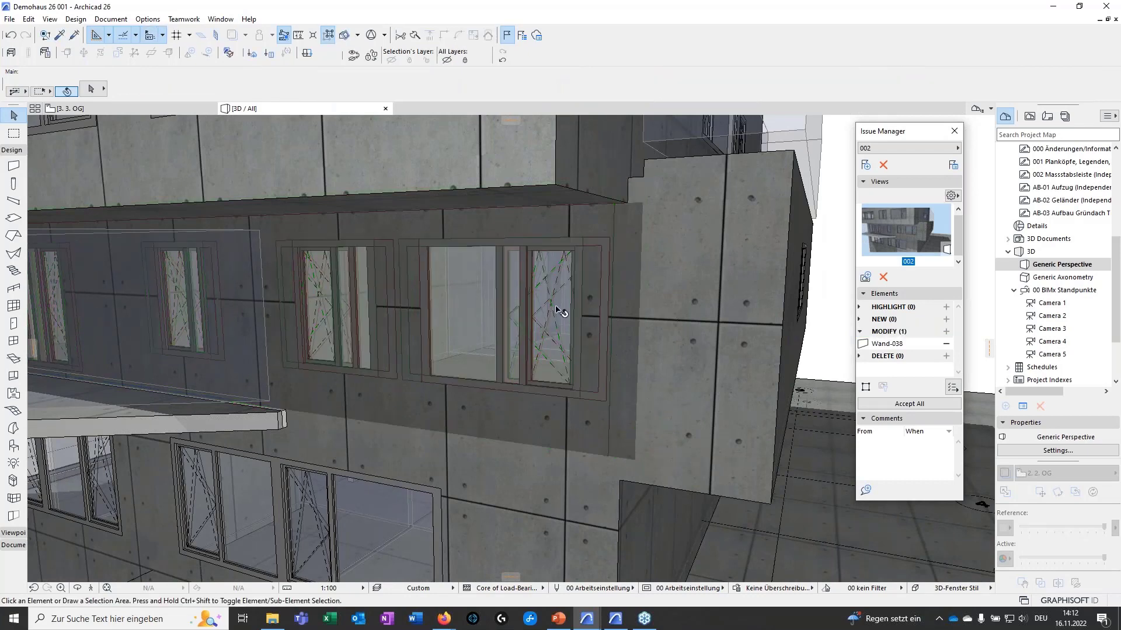
Step: Inspect the shifted wall and windows, accept all modifications of issue 002, and undo that acceptance
scroll(575, 425, up, 2)
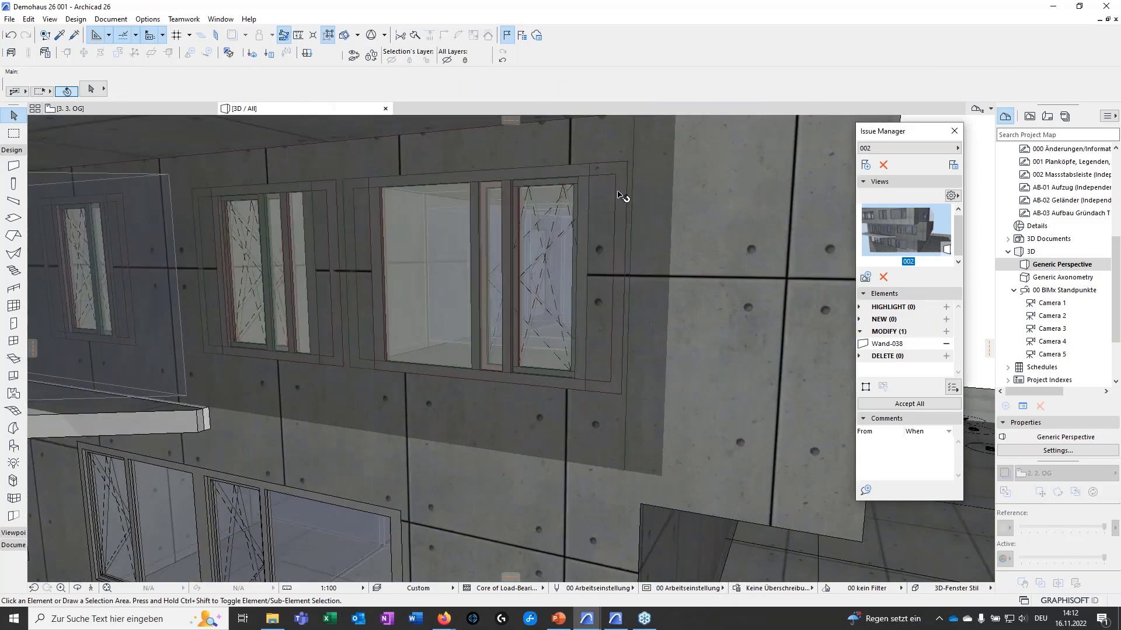
shift+middle_drag(581, 413, 565, 437)
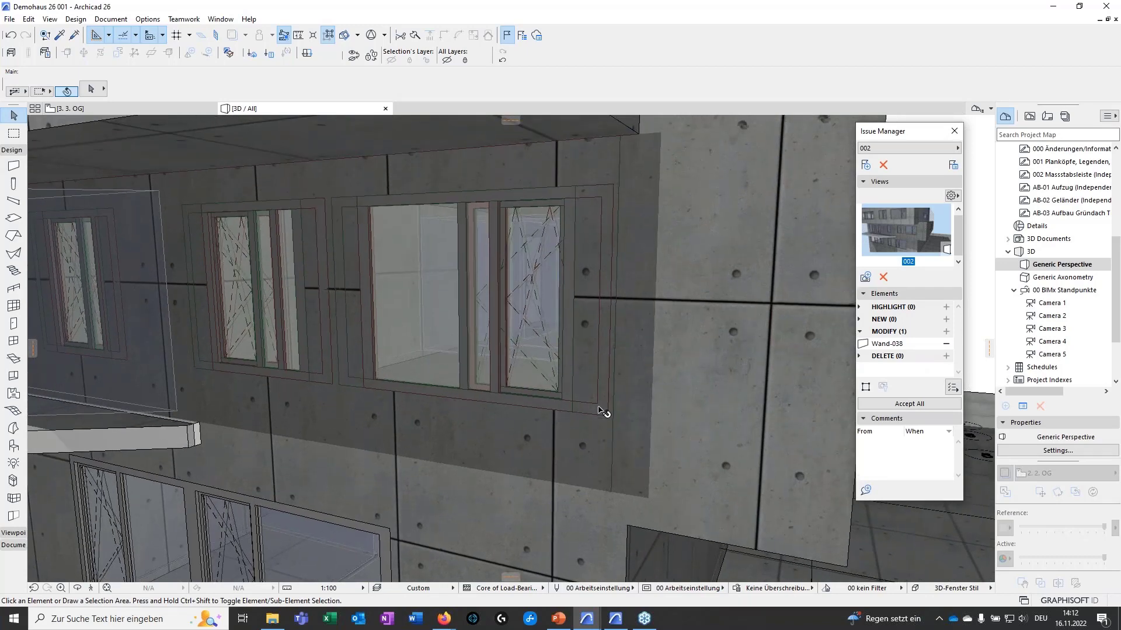
shift+middle_drag(579, 410, 610, 429)
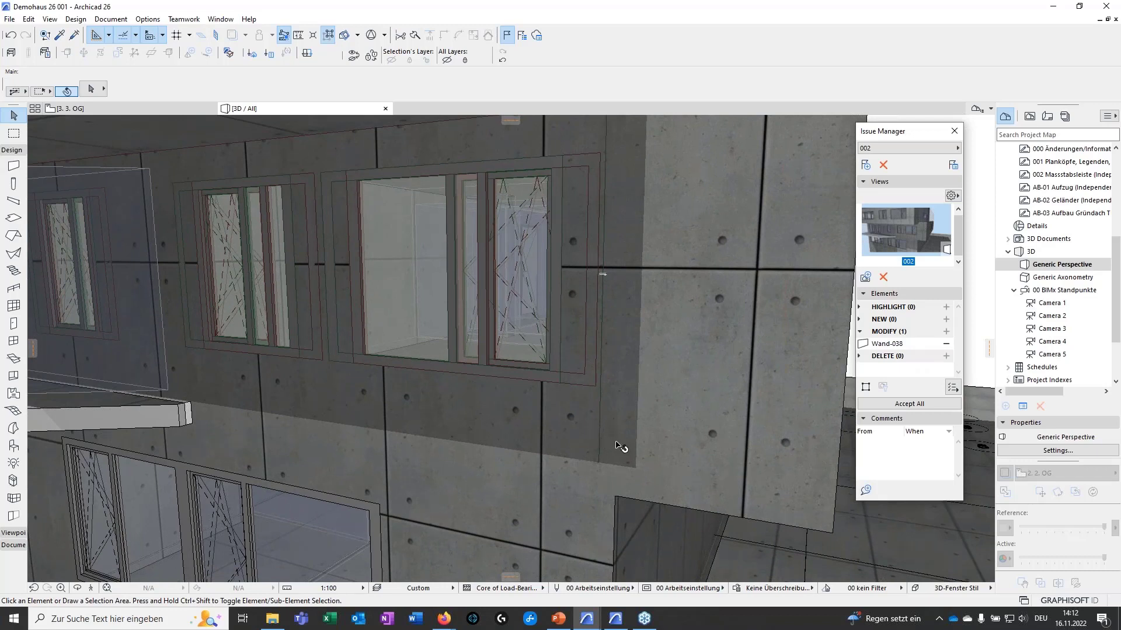
click(908, 404)
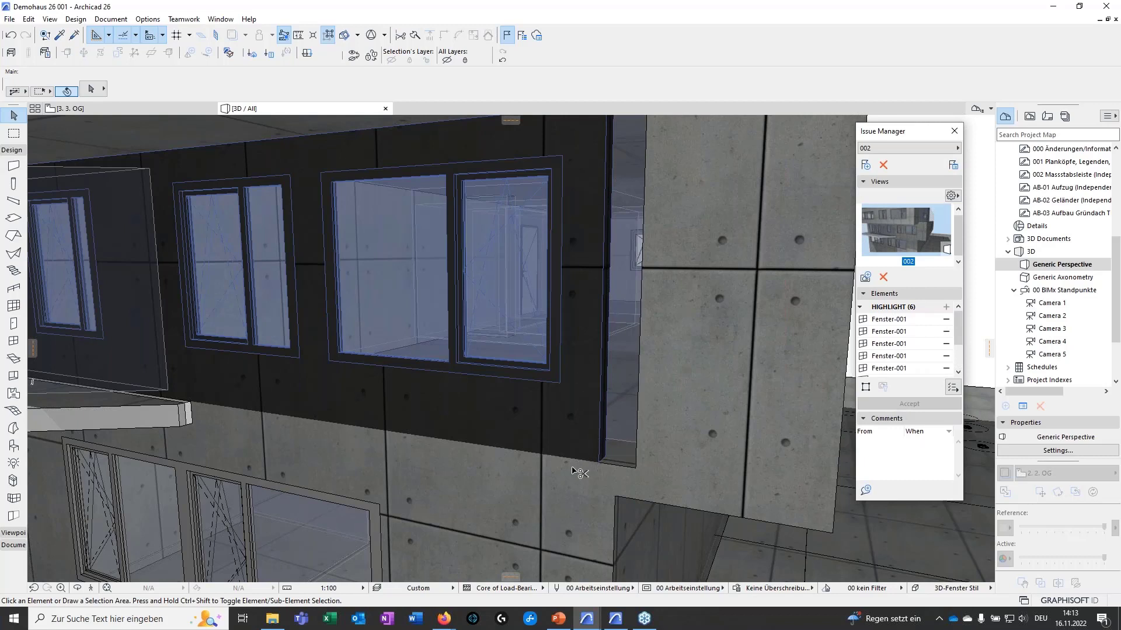
key(ctrl+z)
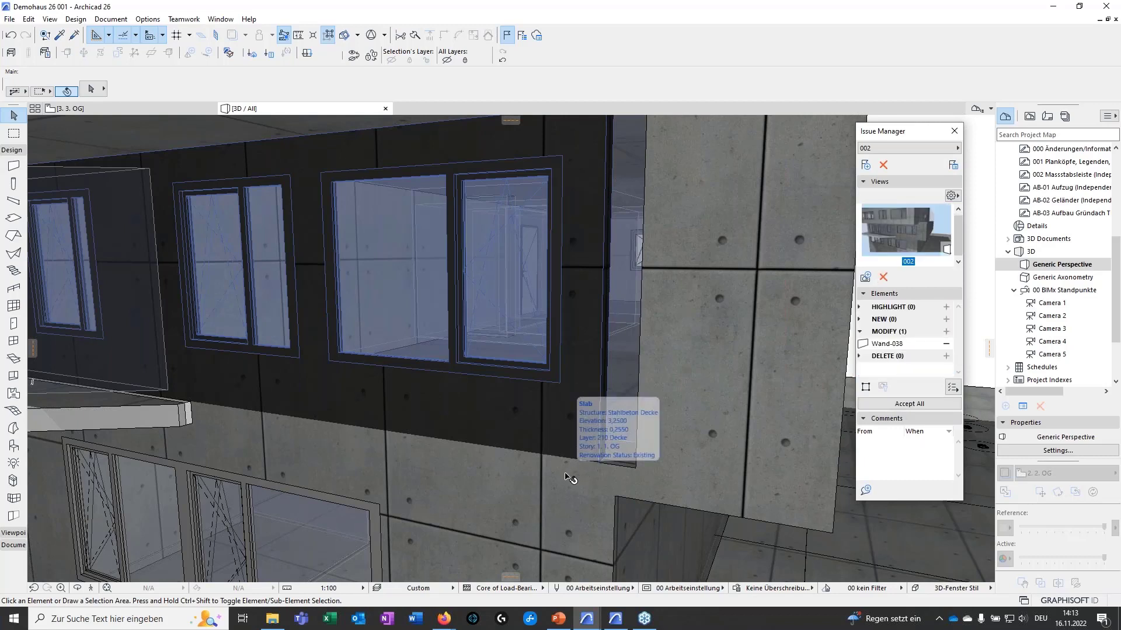
key(Escape)
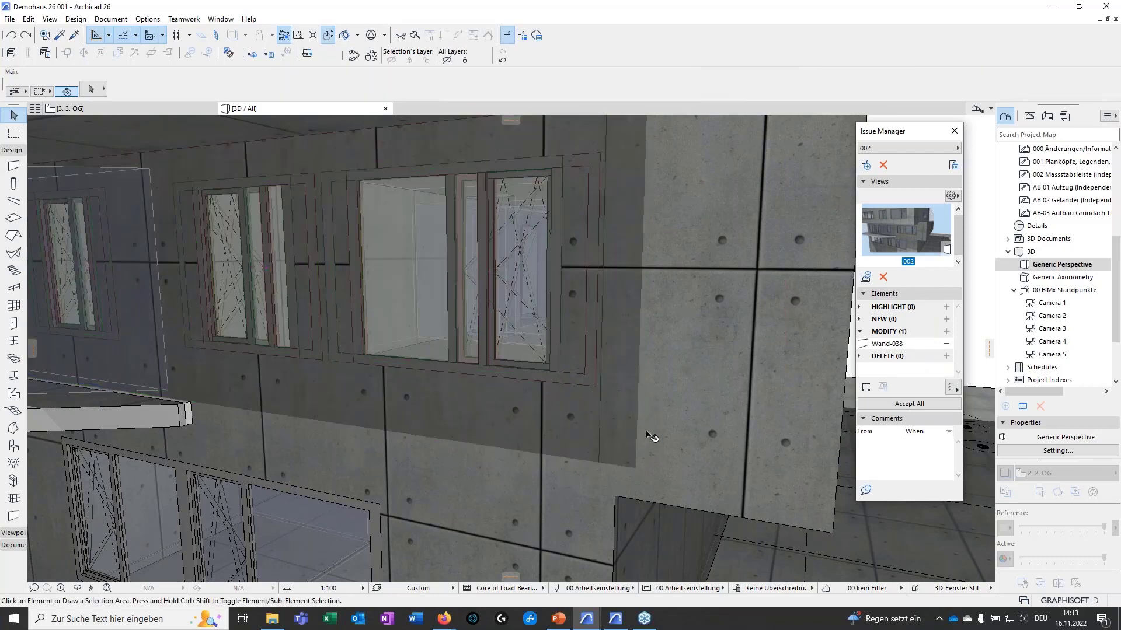
click(570, 363)
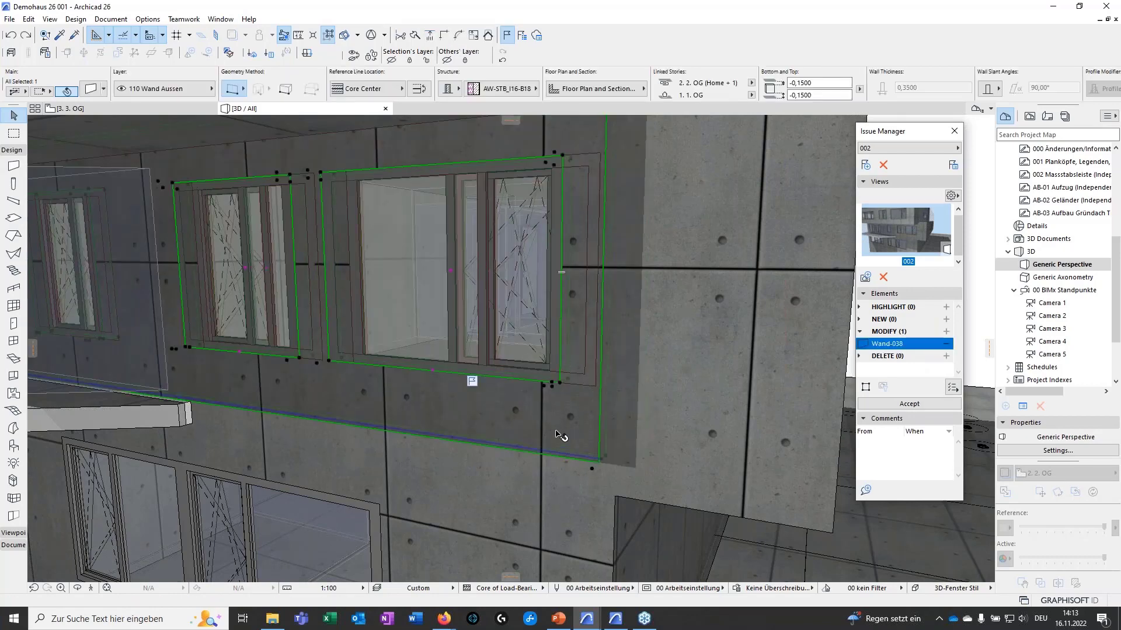
key(Escape)
Step: Place a 0.30 × 0.30 m column on the open ground in front of the building near grid axis U-E'
middle_drag(553, 446, 564, 388)
scroll(564, 389, down, 8)
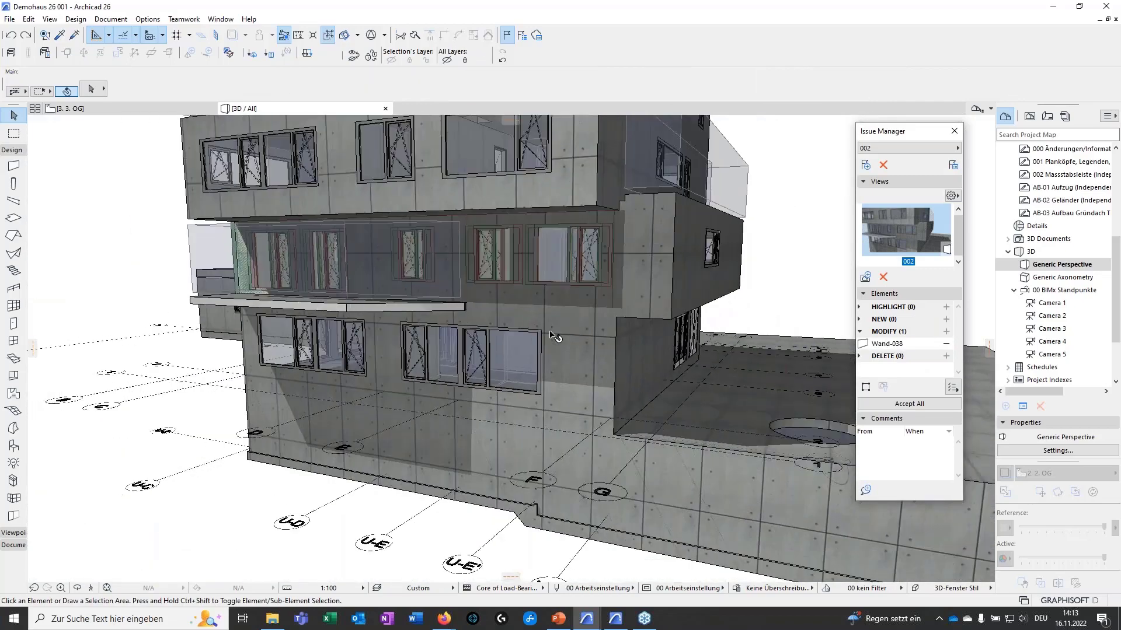
shift+middle_drag(553, 335, 435, 389)
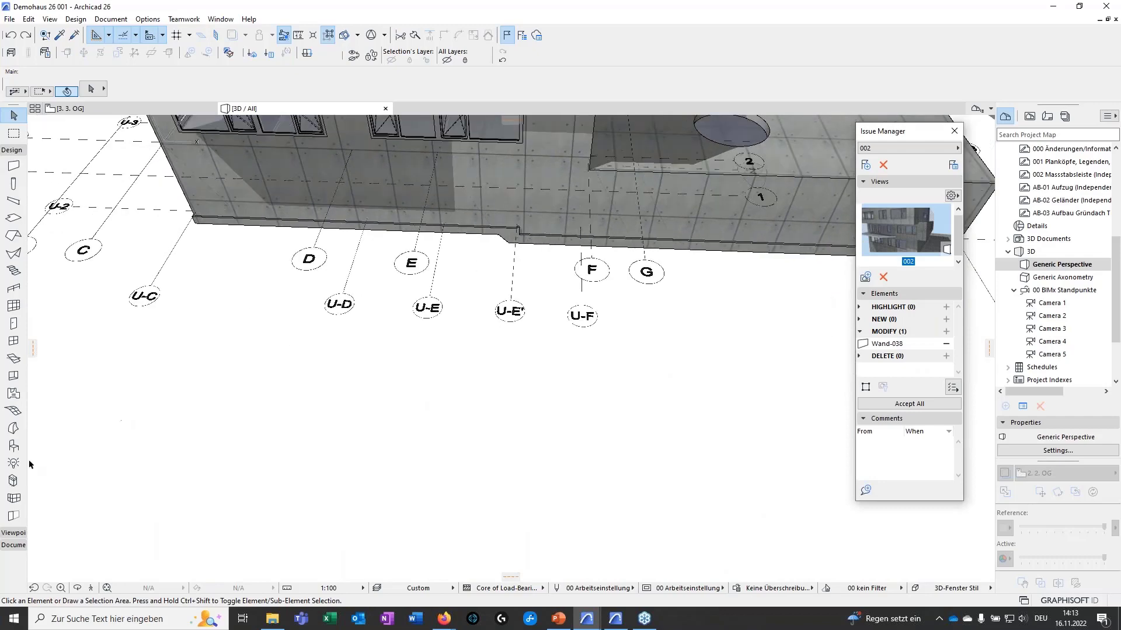
click(14, 185)
middle_drag(526, 467, 487, 457)
key(Escape)
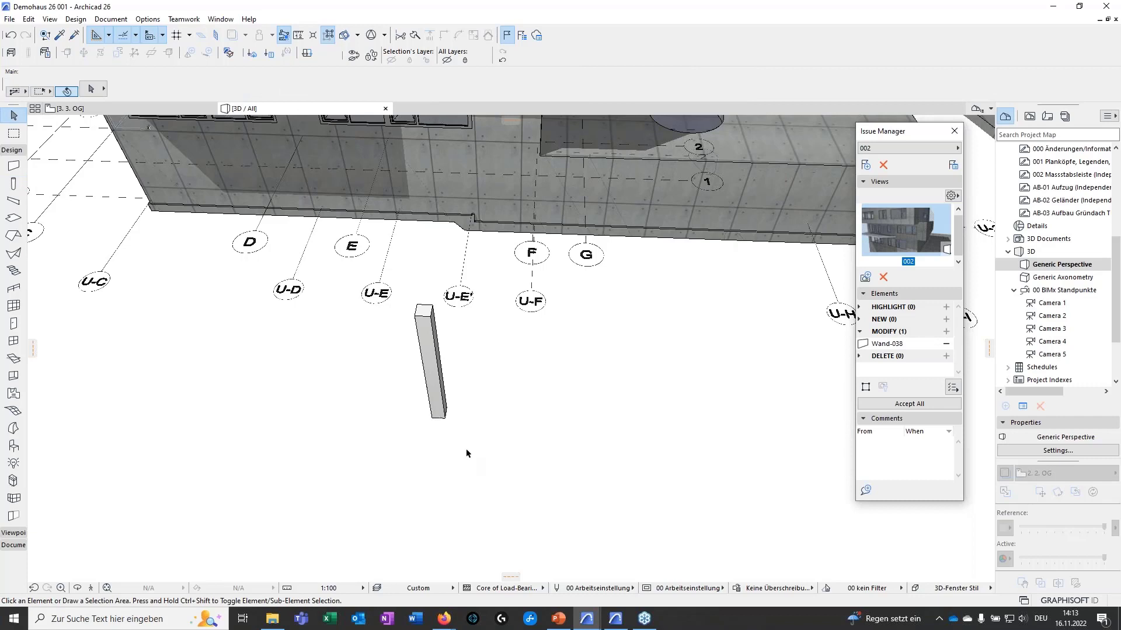
Step: Remove the wall Wand-038 from issue 002's Modify elements and assign the new column there instead
click(946, 343)
click(928, 331)
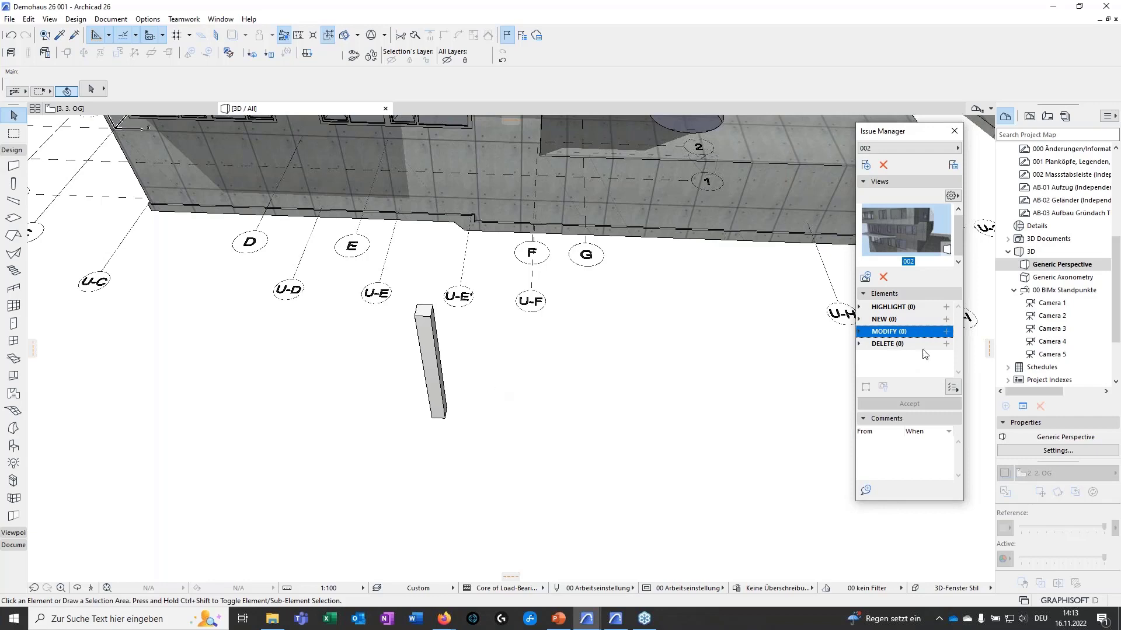
click(431, 384)
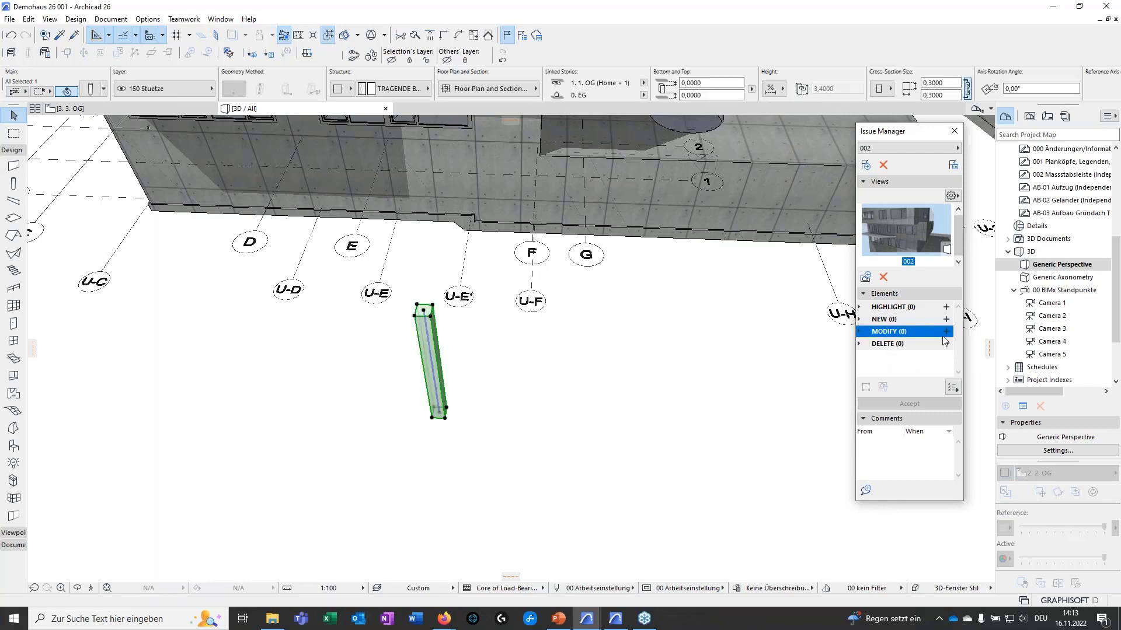
click(946, 332)
scroll(428, 433, up, 1)
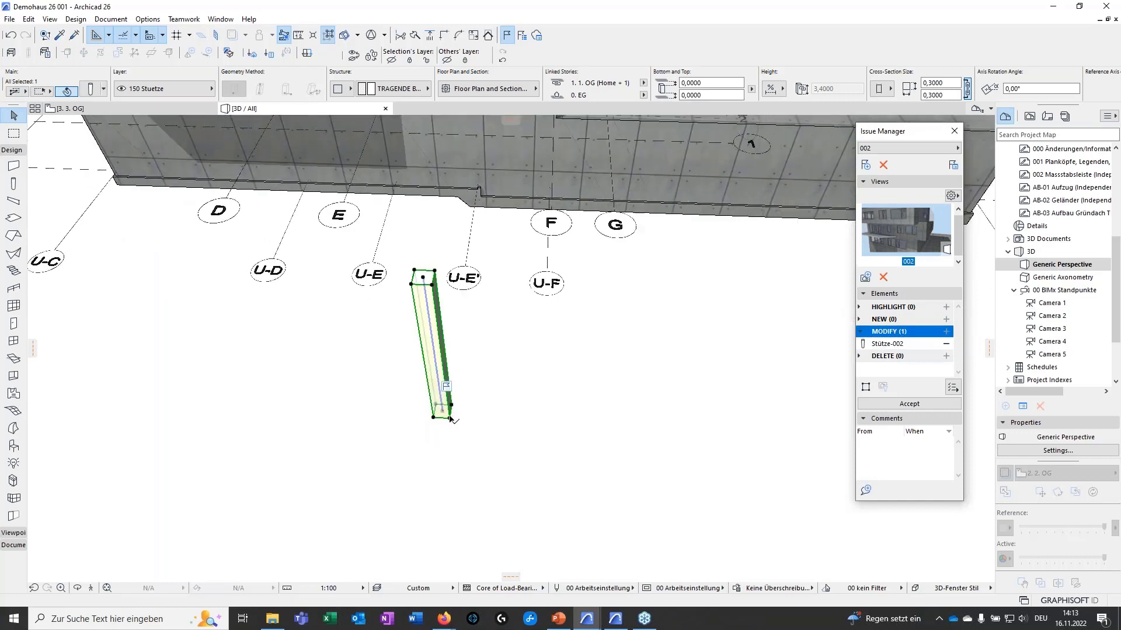
Step: Move the column sideways towards grid axis U-F and accept all modifications of issue 002
click(449, 418)
click(513, 419)
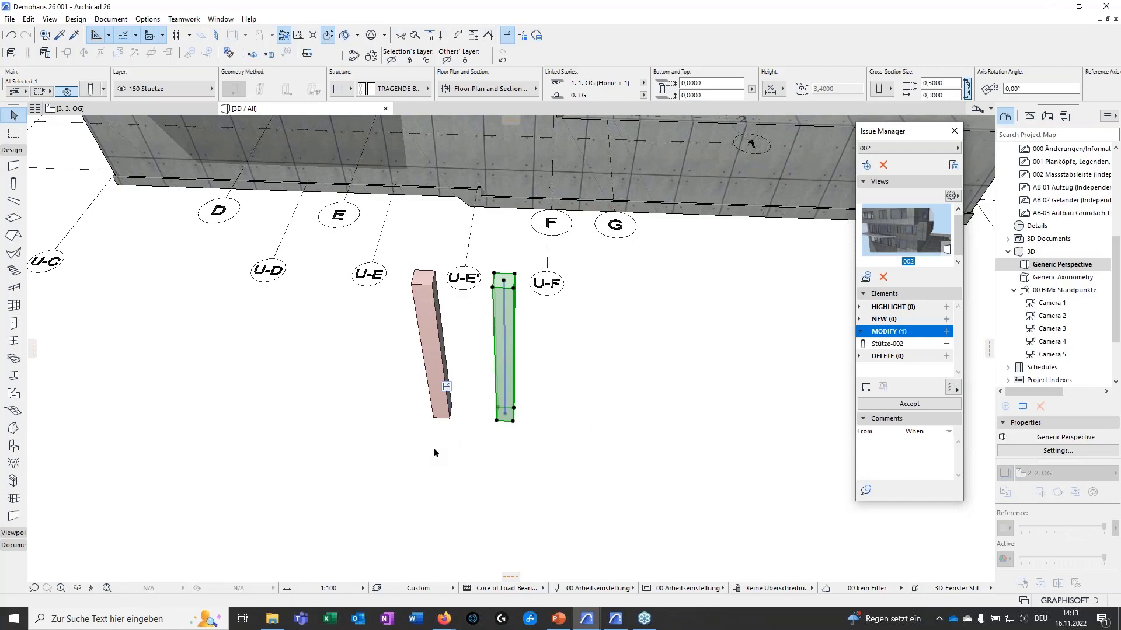
click(591, 437)
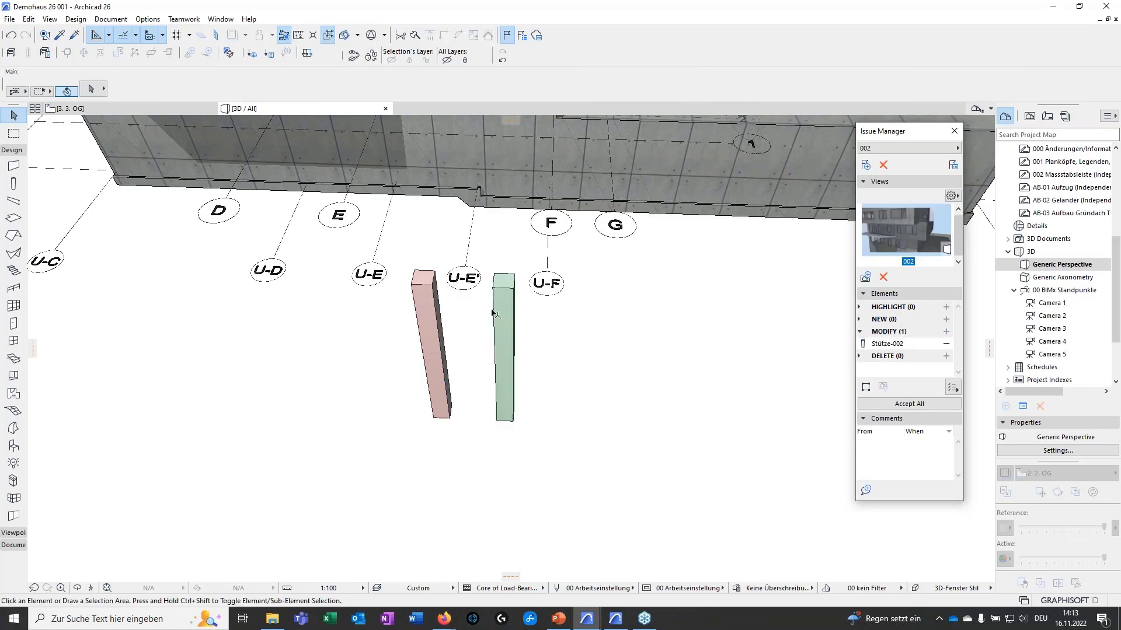
click(908, 404)
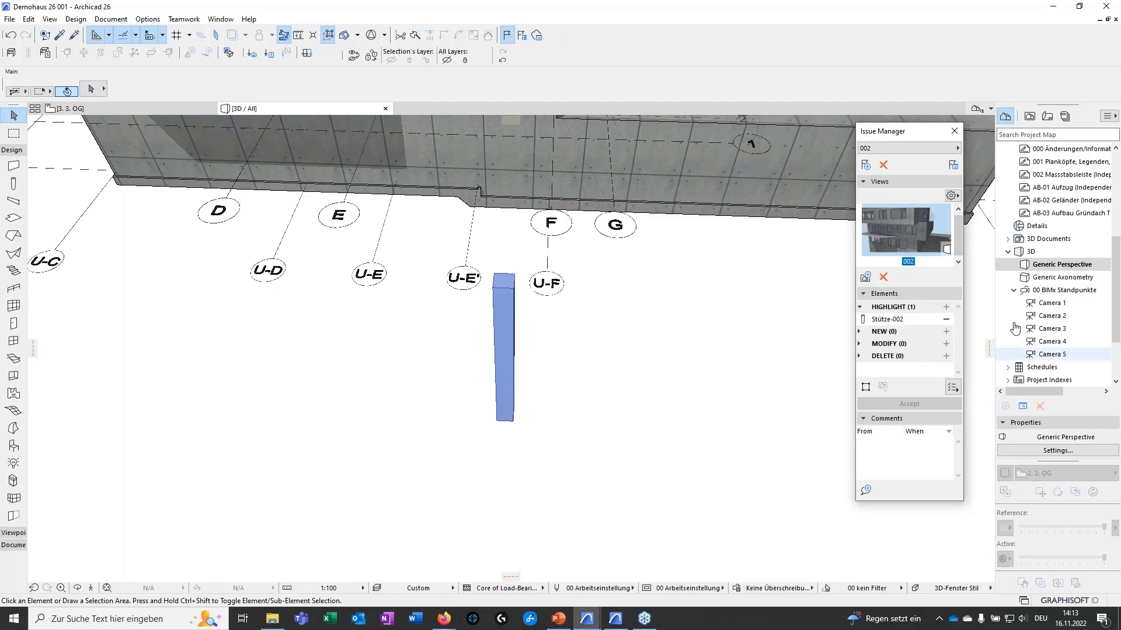
Step: Turn off the visibility of issues 002 and 01 in the Issue Organizer, and close it
click(521, 35)
drag(523, 169, 591, 118)
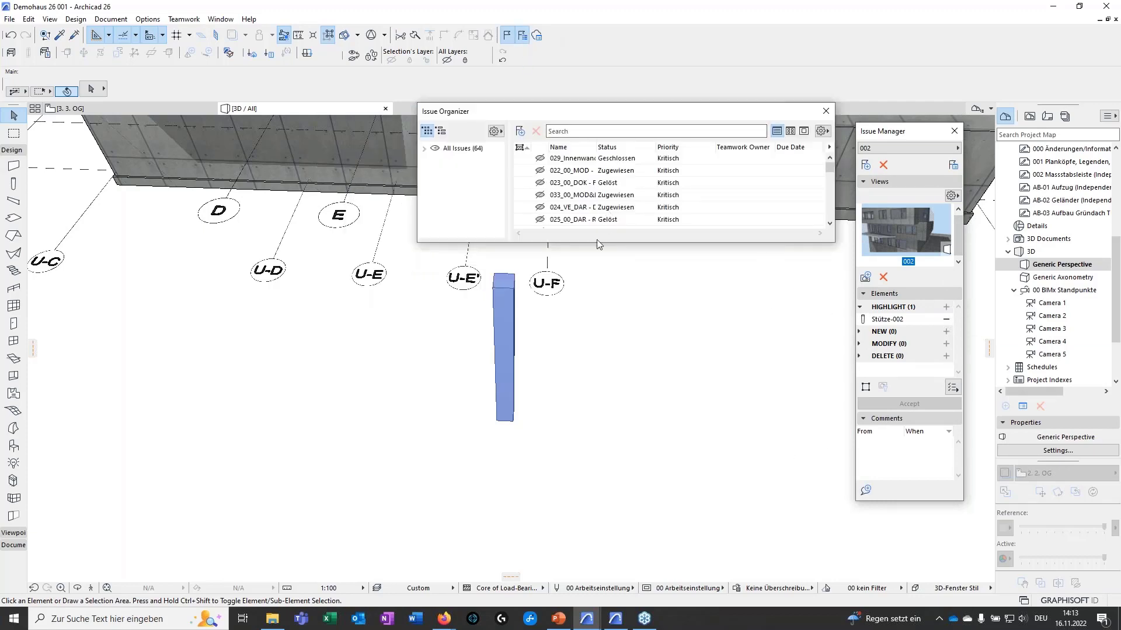
drag(593, 245, 593, 506)
drag(829, 209, 712, 475)
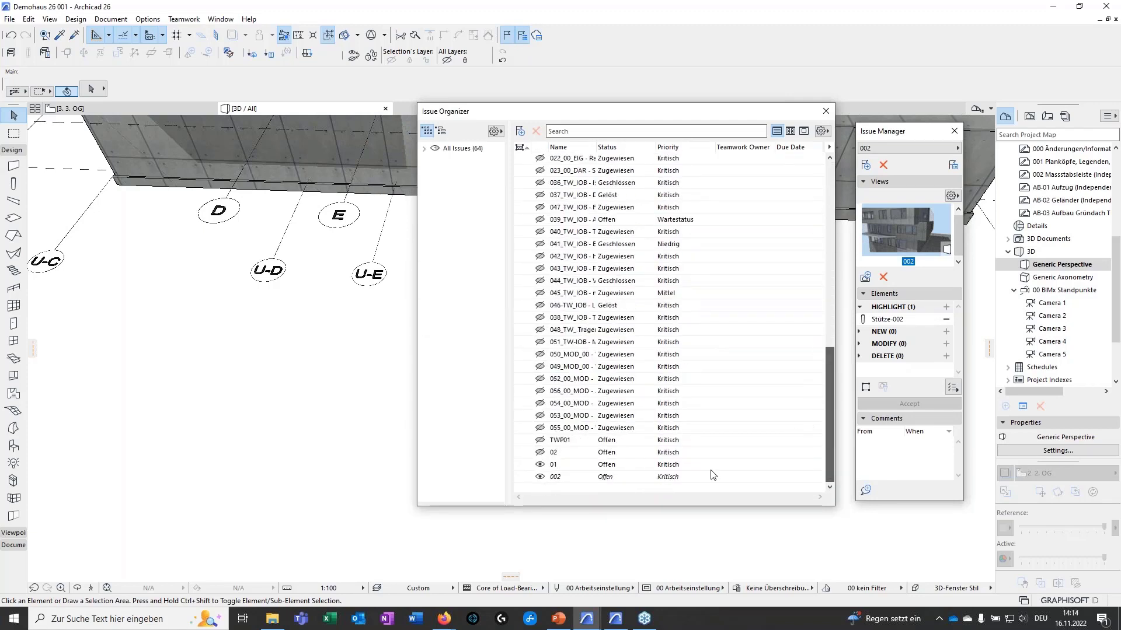
click(540, 478)
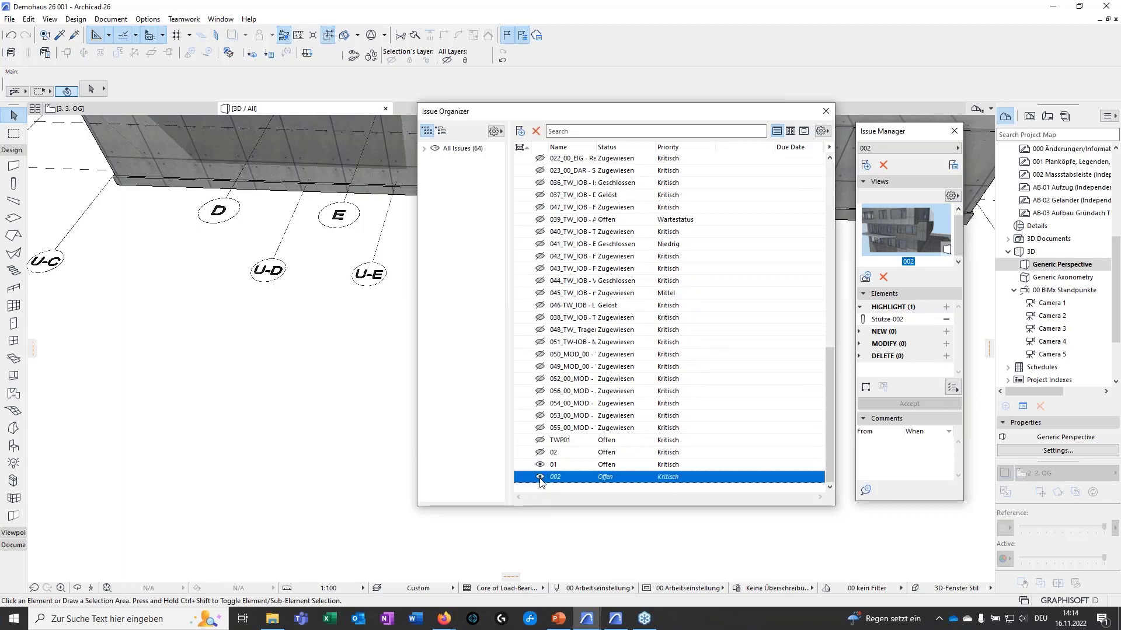
click(540, 465)
drag(657, 118, 861, 121)
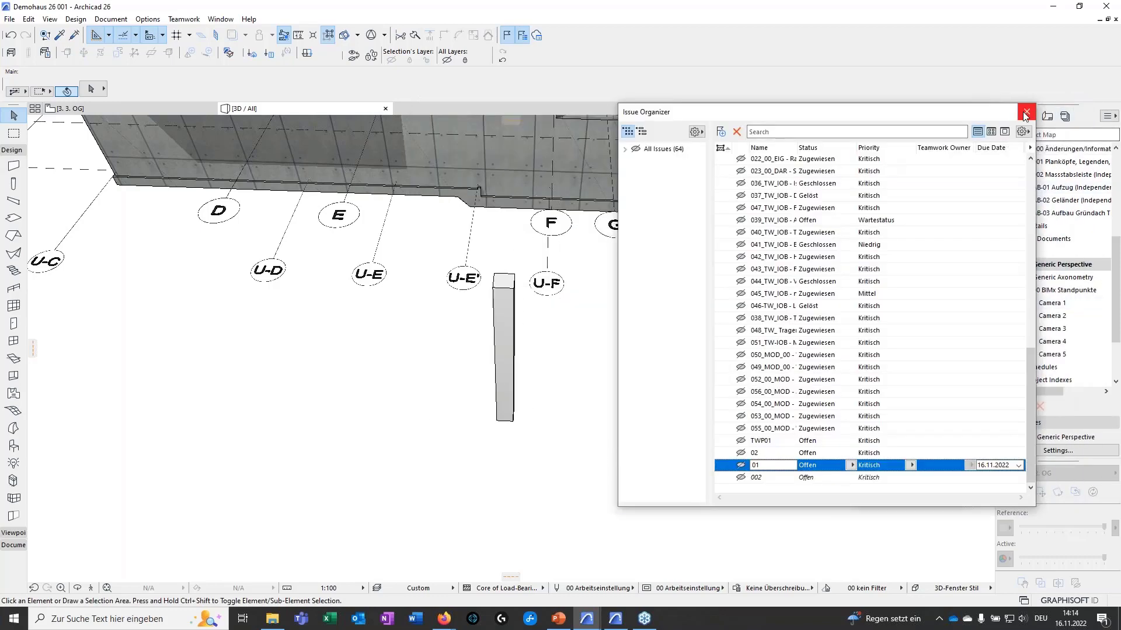
click(1027, 111)
Step: Delete the column in front of the building near grid axis U-F
drag(524, 467, 442, 391)
key(Delete)
scroll(514, 402, down, 6)
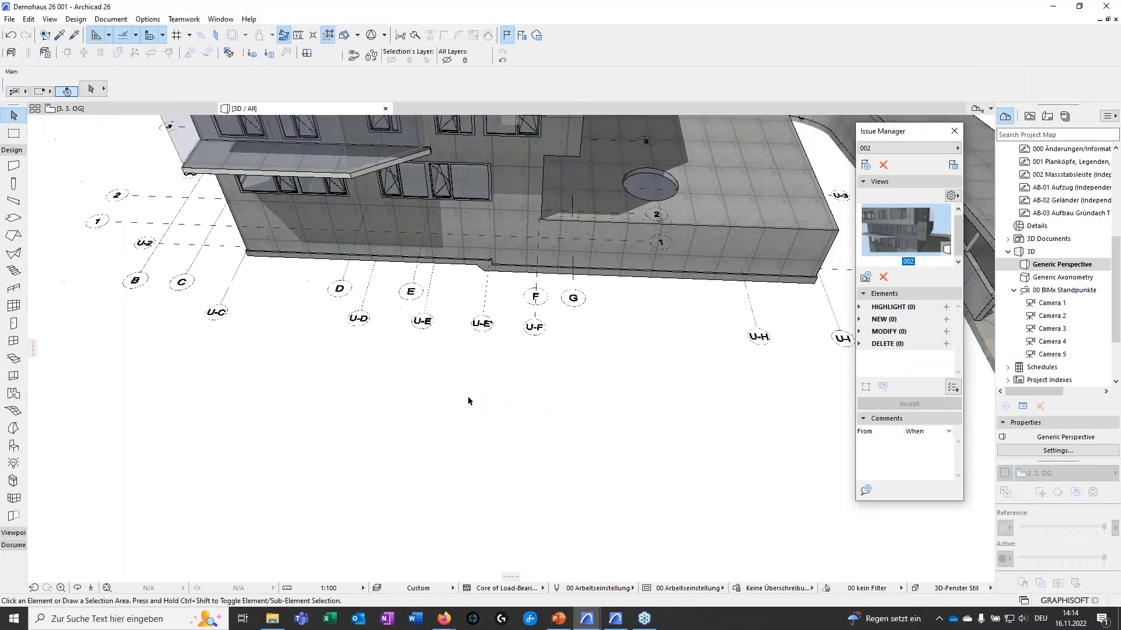
Step: Apply the graphic override combination 56 Tragwerksplanung and examine the whole building and its upper storeys
middle_drag(430, 393, 657, 402)
middle_drag(734, 475, 703, 504)
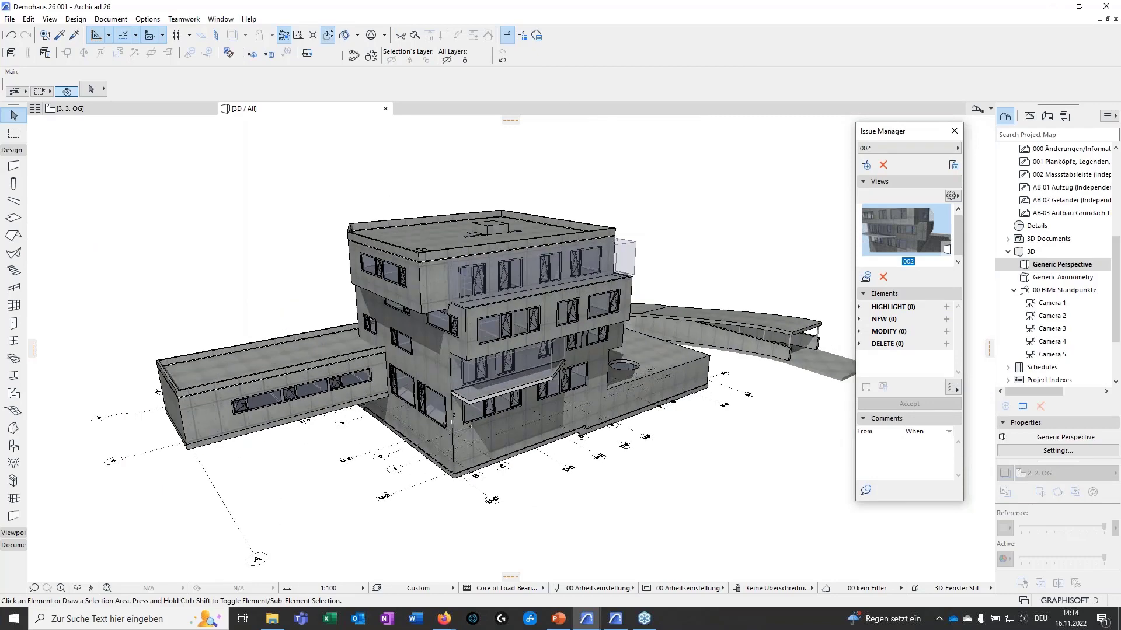
mouse_move(506, 505)
middle_down()
mouse_move(613, 488)
mouse_move(523, 494)
middle_up()
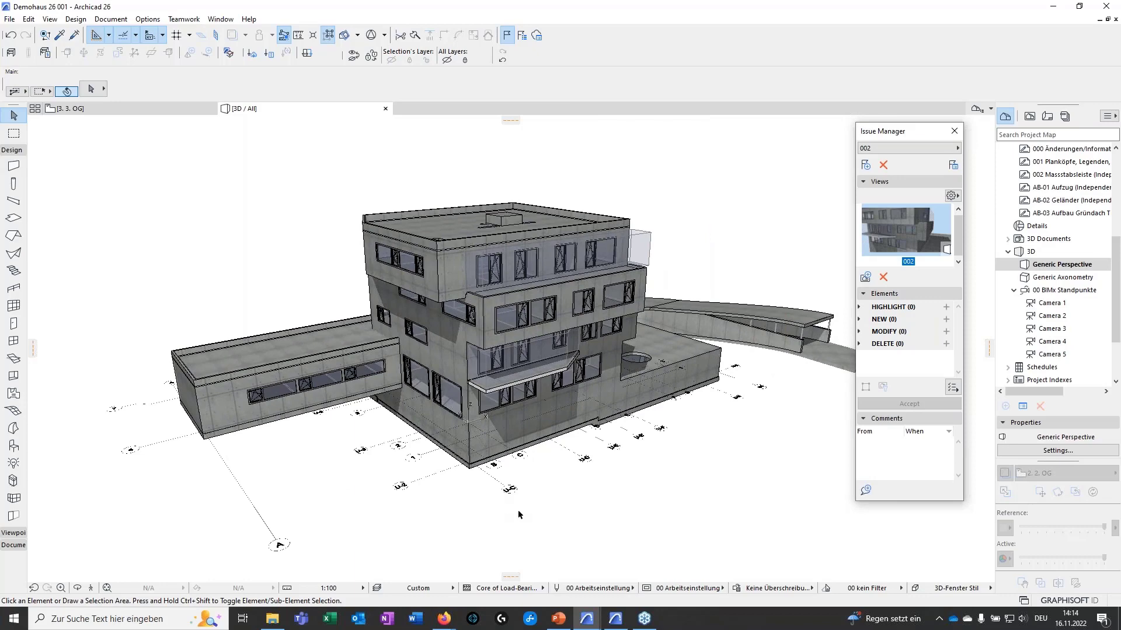
scroll(552, 521, up, 3)
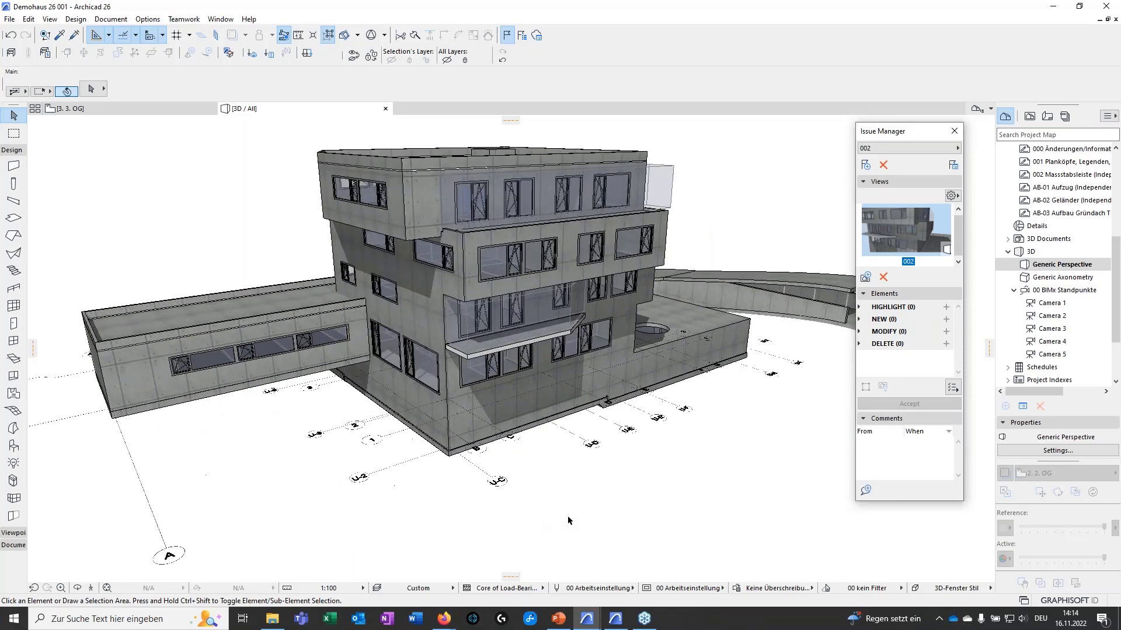
click(777, 589)
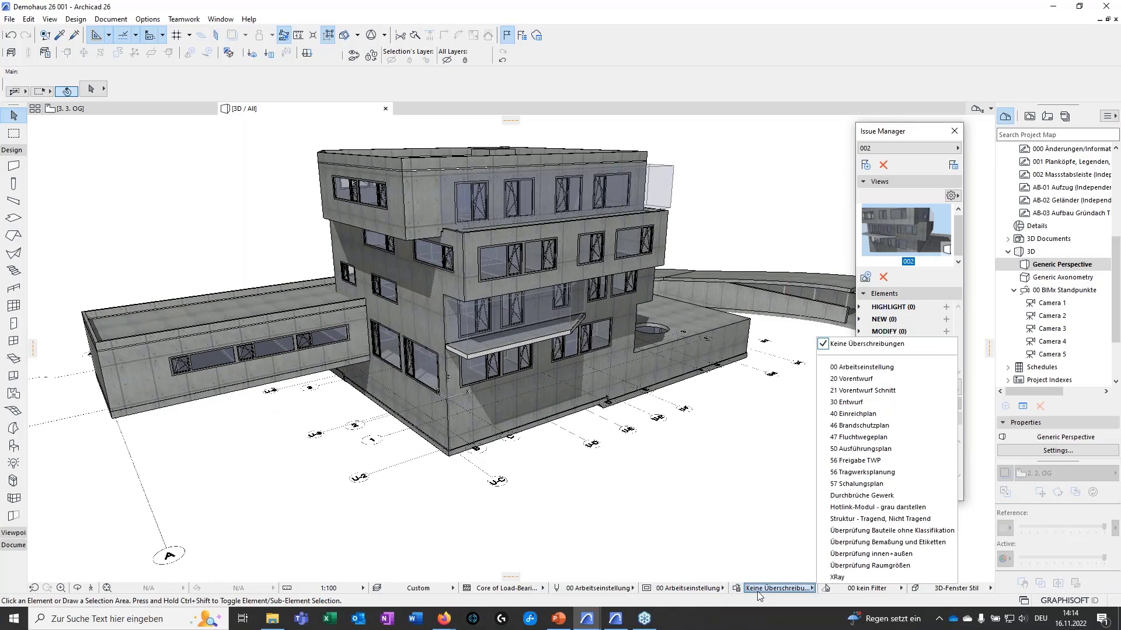
click(855, 474)
shift+middle_drag(661, 501, 385, 505)
shift+middle_drag(491, 518, 540, 503)
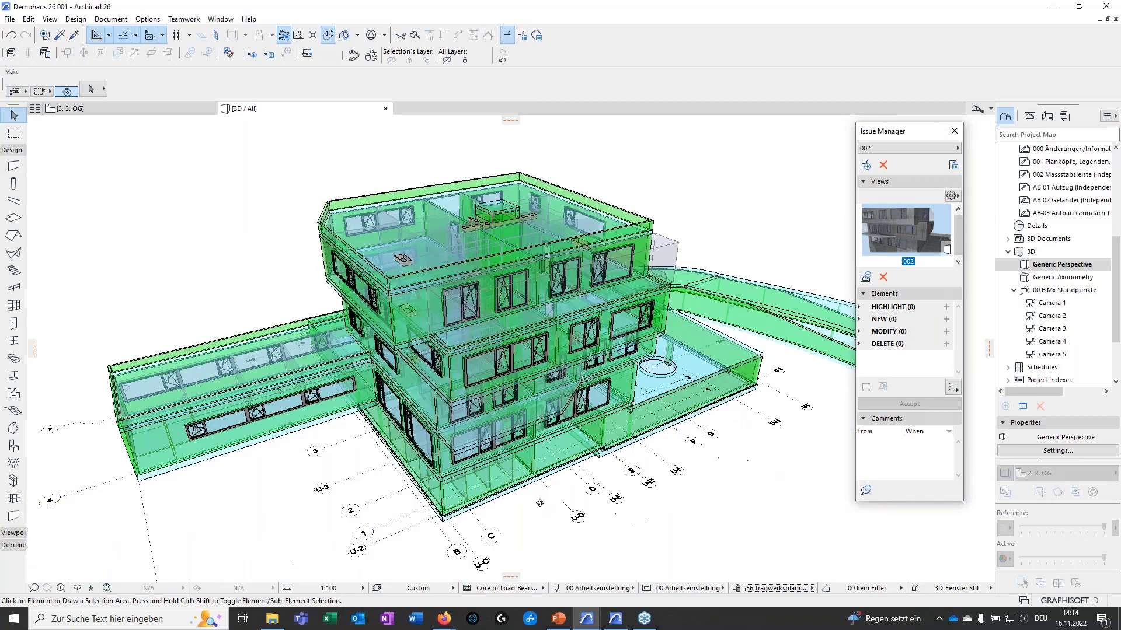
scroll(439, 324, up, 10)
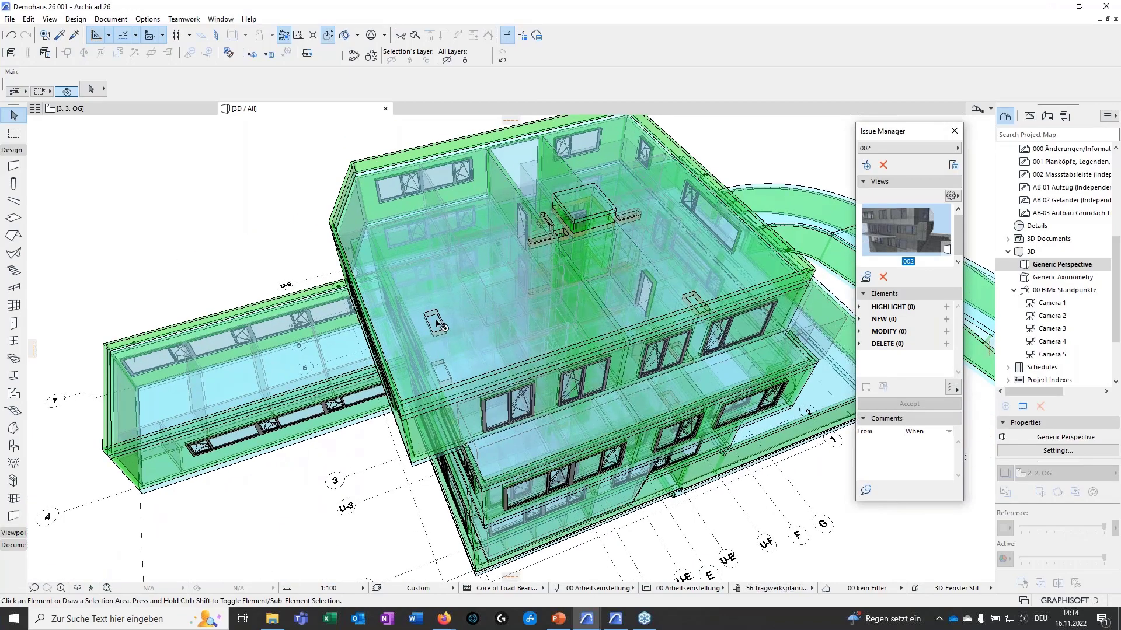
scroll(439, 325, up, 10)
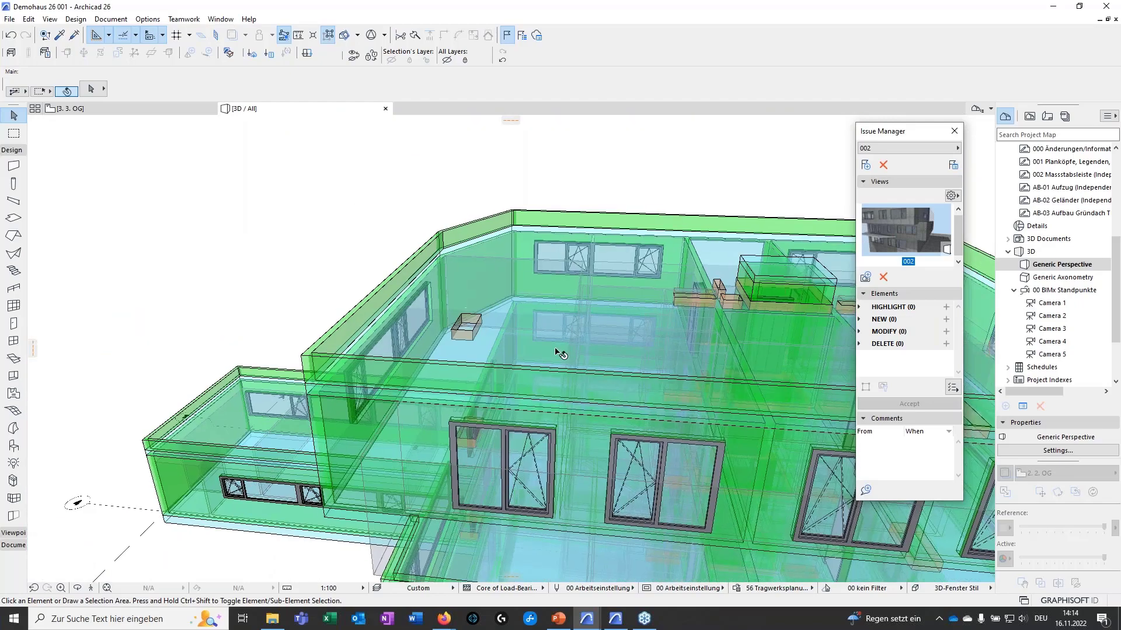
Step: Review the Tragwerksplanung properties of the low wing's windowed exterior wall in its selection settings, leaving them unchanged
shift+middle_drag(557, 353, 256, 438)
click(261, 429)
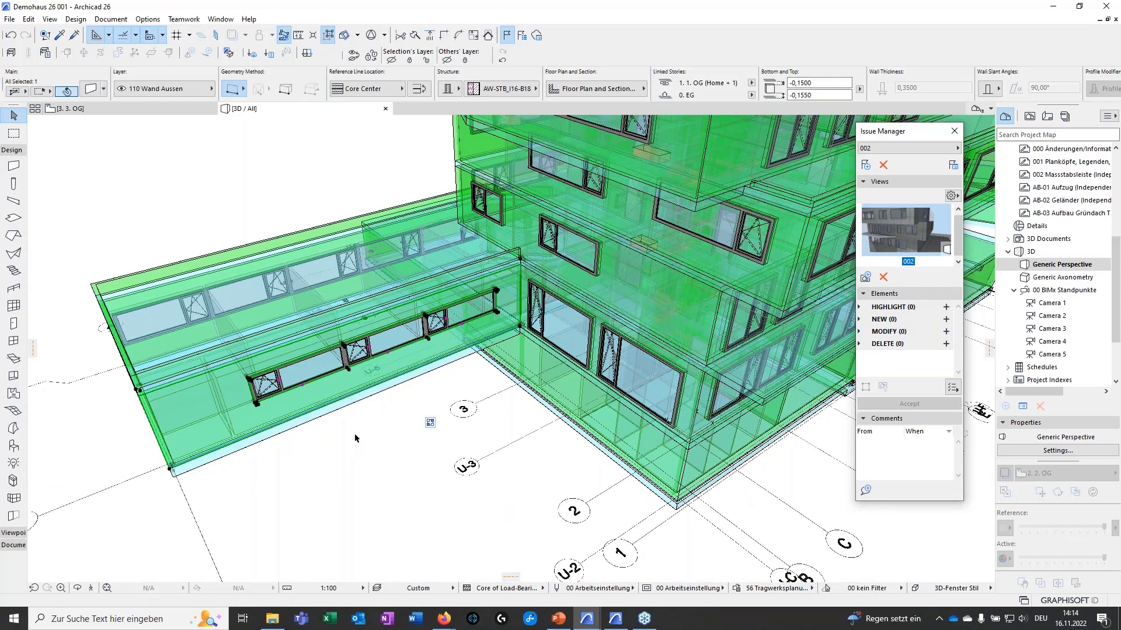
key(ctrl+t)
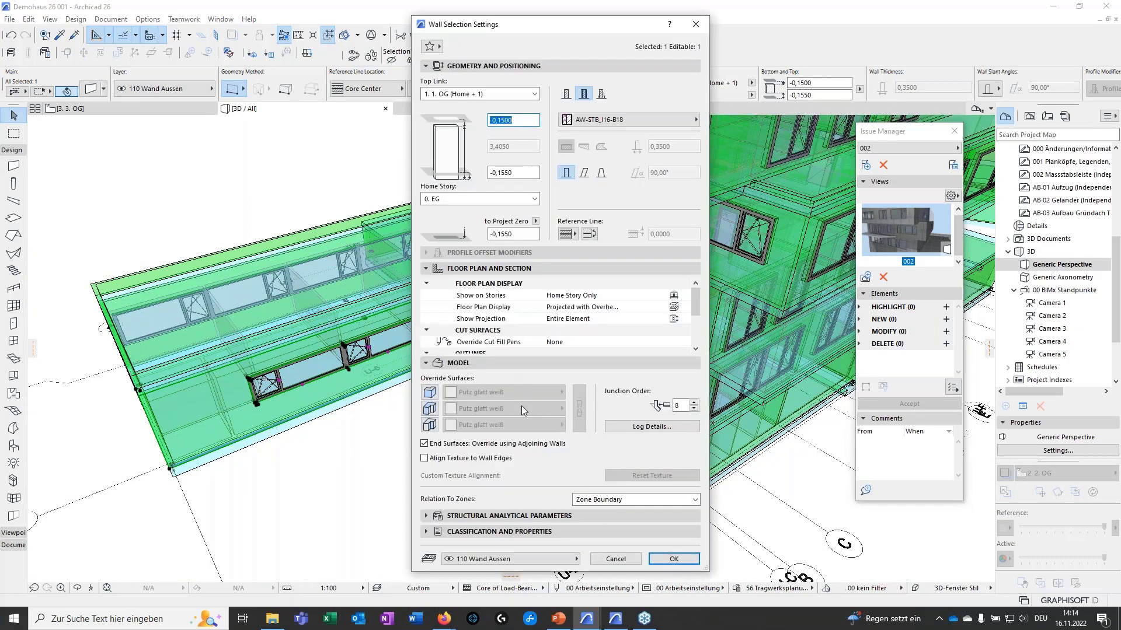
scroll(636, 338, down, 1)
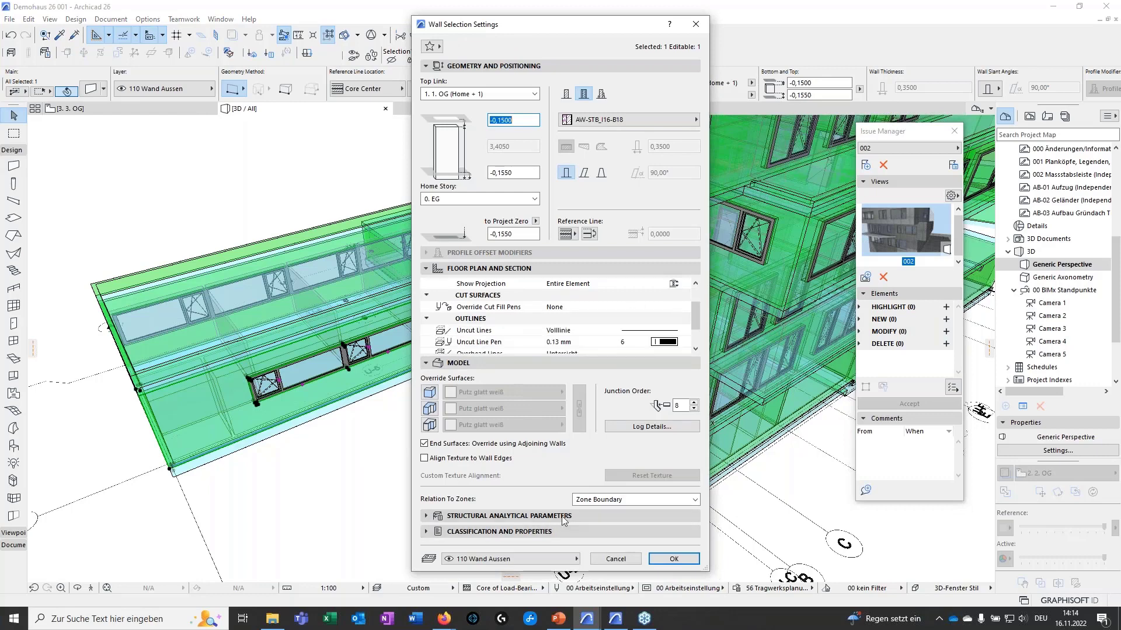
click(427, 535)
scroll(593, 465, down, 3)
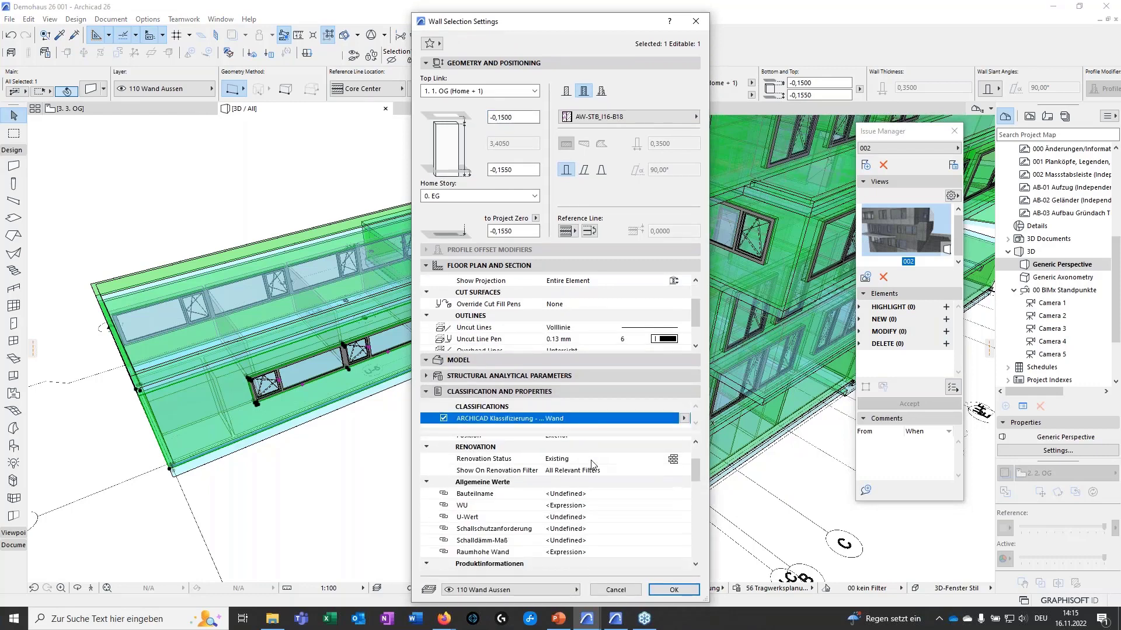
scroll(593, 465, down, 3)
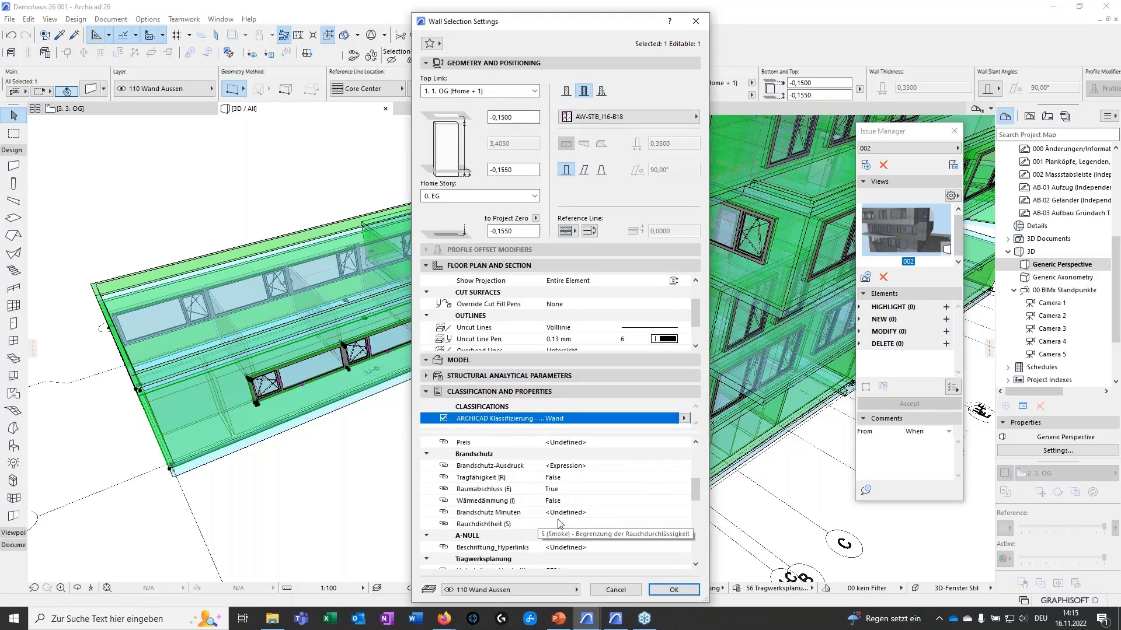
scroll(558, 522, down, 3)
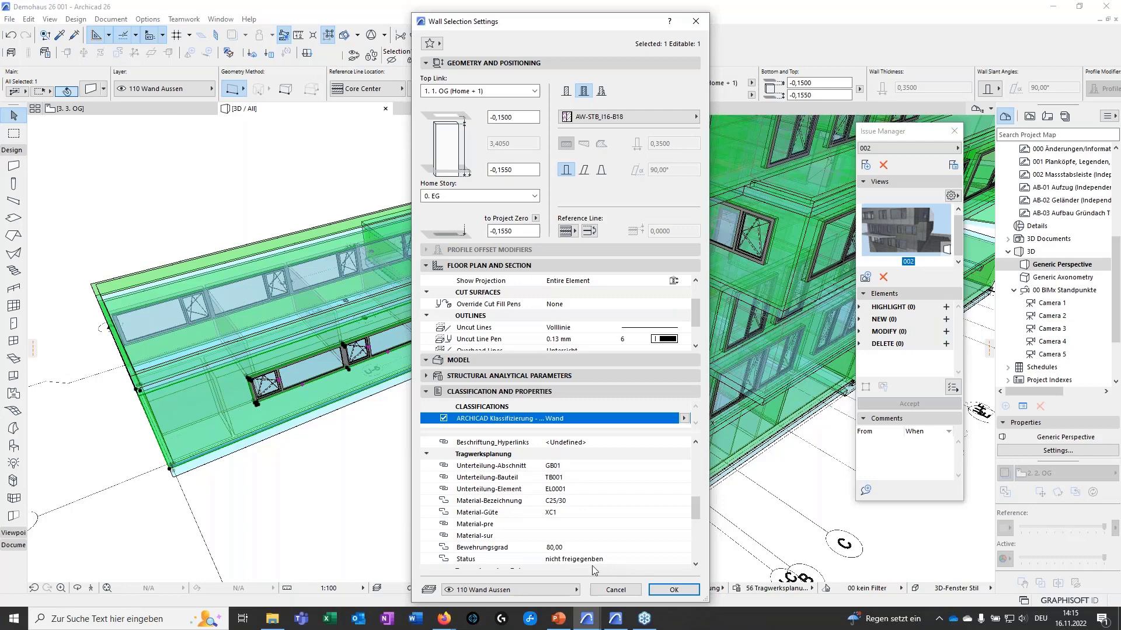
click(695, 23)
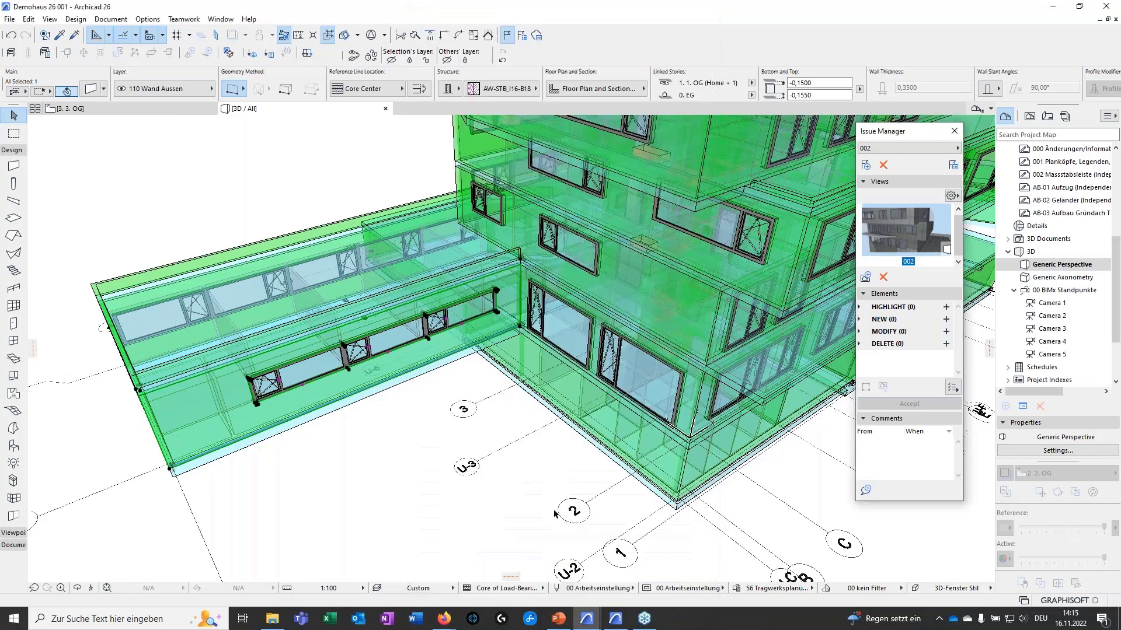
Step: Switch the graphic override combination to 56 Freigabe TWP and examine the approval colours across the building
scroll(553, 513, down, 1)
scroll(552, 511, down, 3)
middle_drag(535, 493, 390, 459)
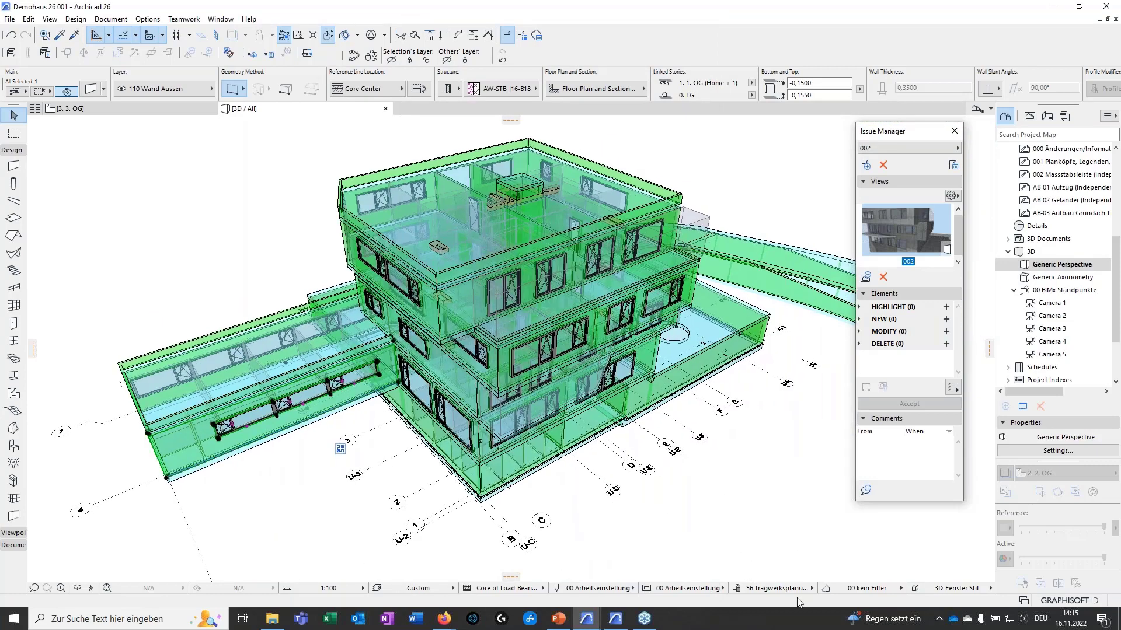
click(761, 589)
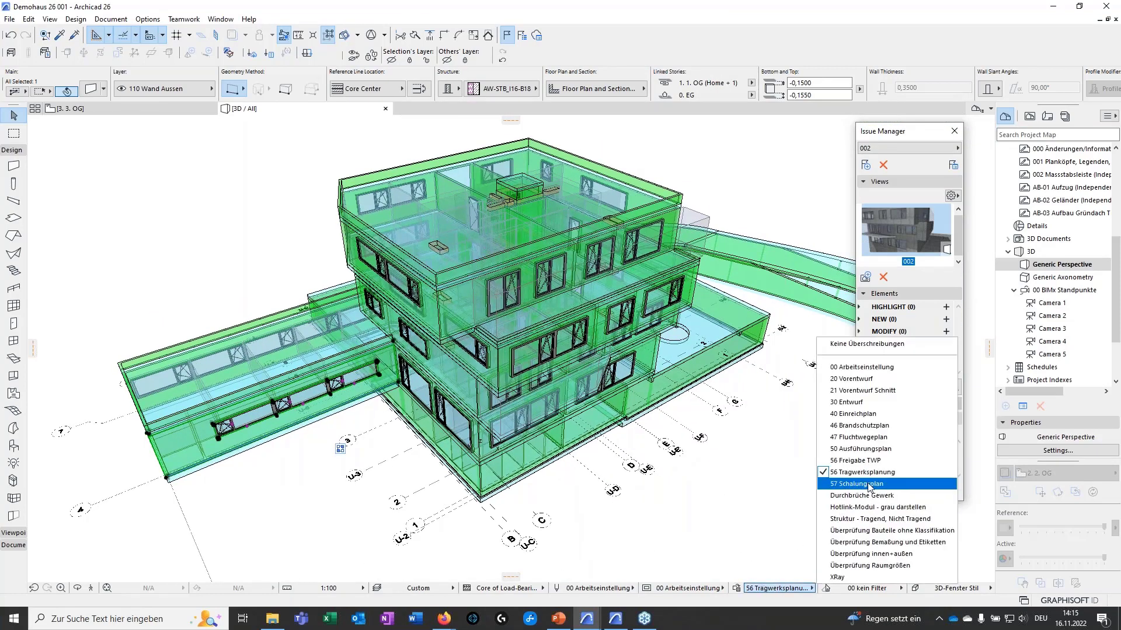
click(855, 460)
shift+middle_drag(340, 448, 501, 255)
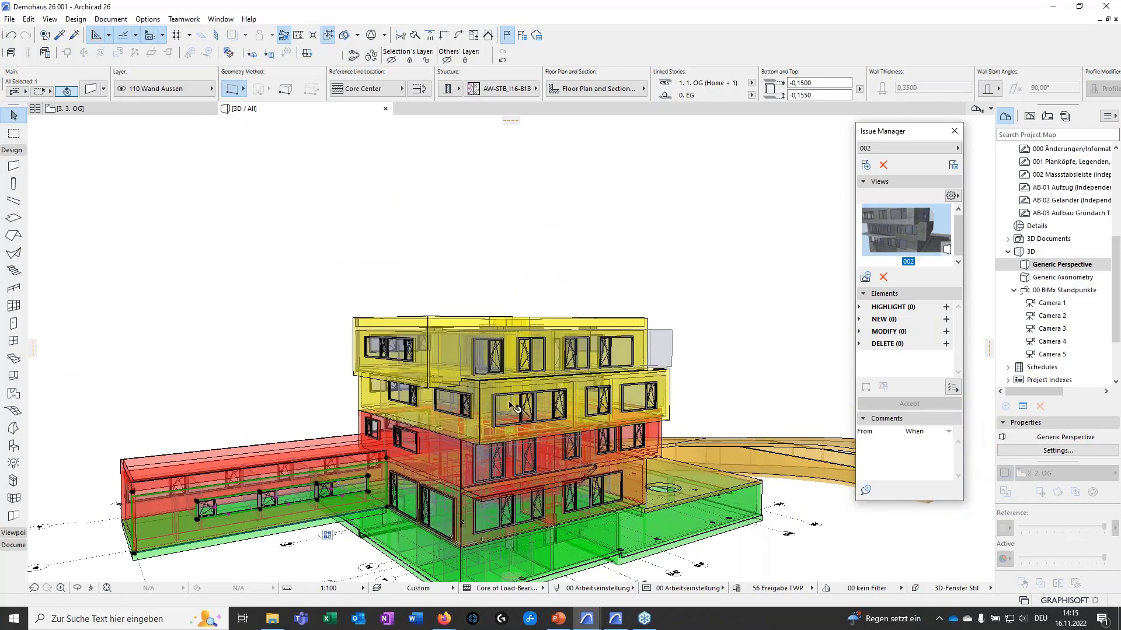
shift+middle_drag(513, 379, 589, 316)
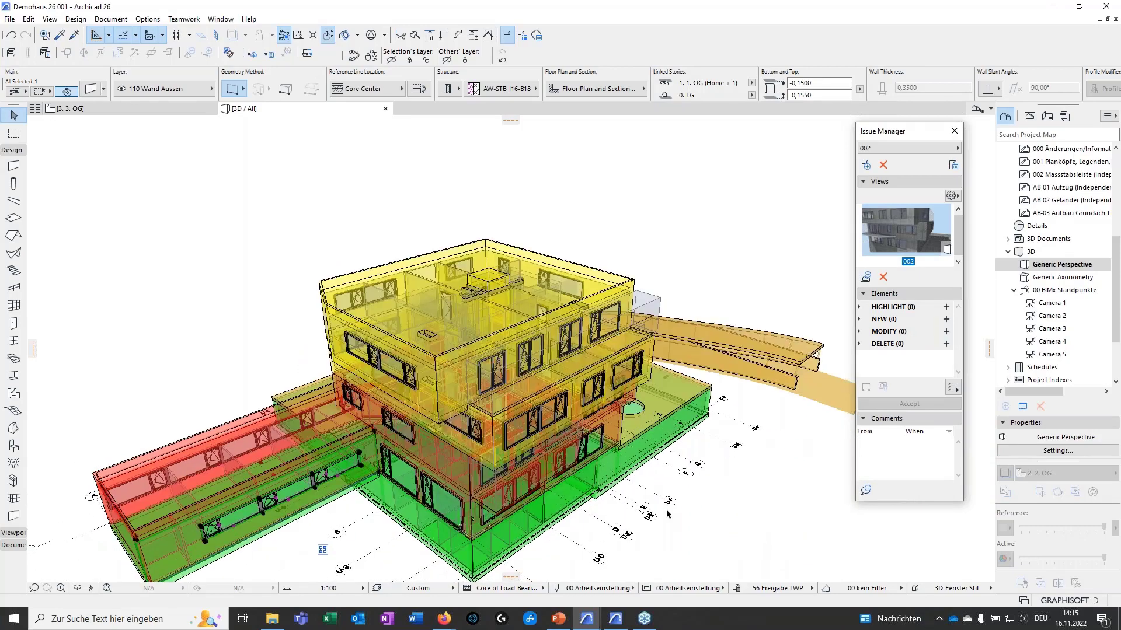
shift+middle_drag(666, 504, 667, 531)
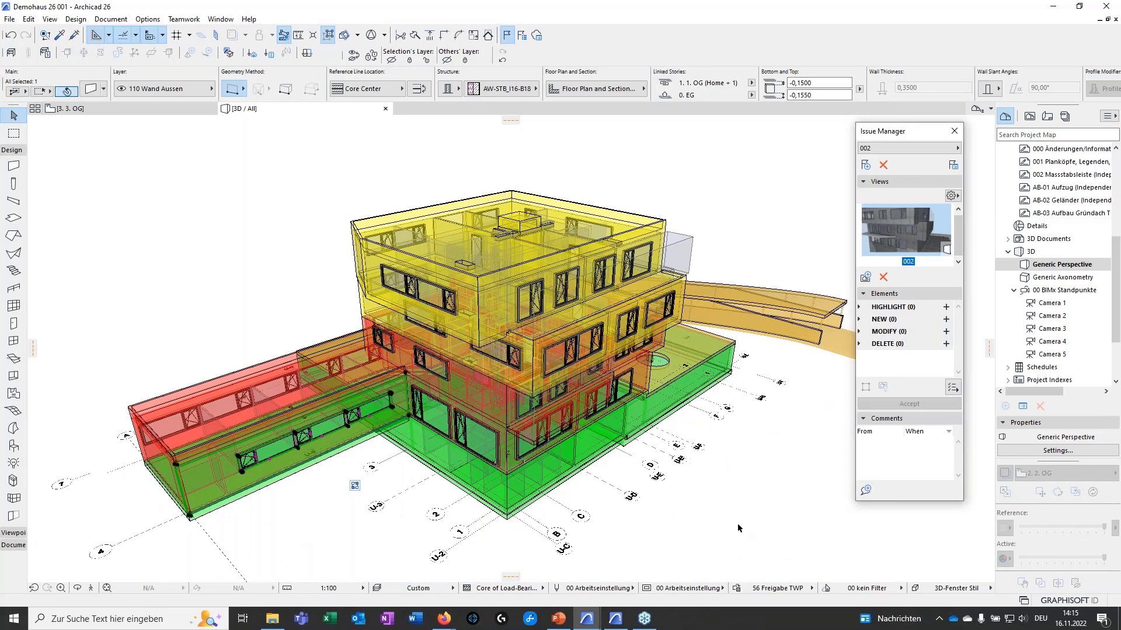
Step: Review the rules of the 56 Freigabe TWP graphic override combination without editing them
click(760, 590)
click(737, 590)
click(736, 589)
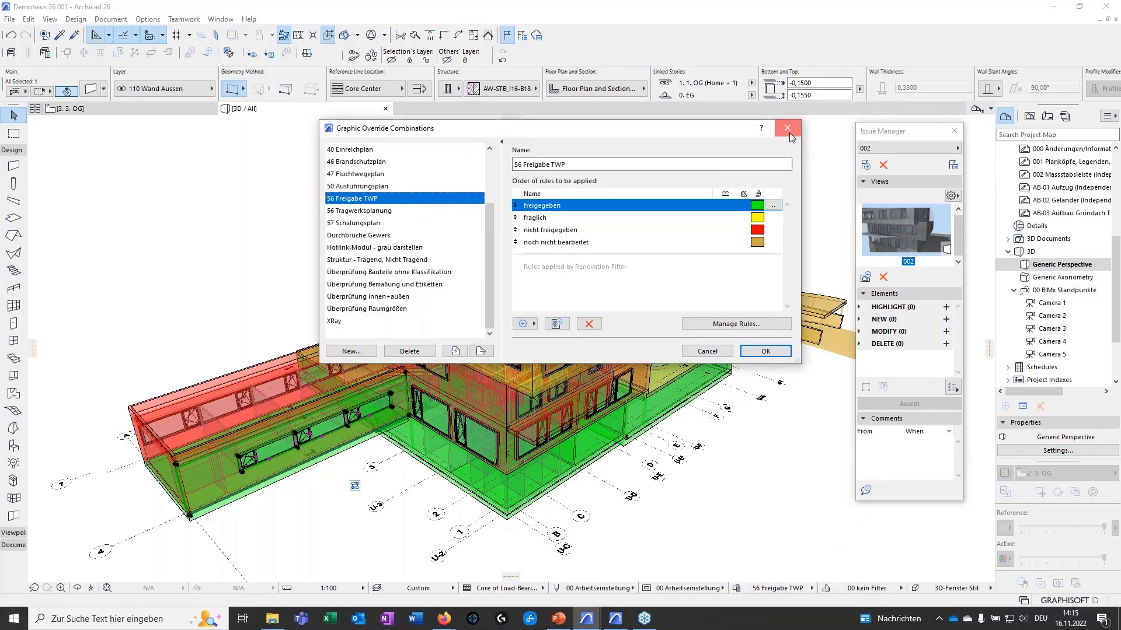
key(Escape)
Step: Reset the graphic override to Keine Überschreibungen and clear the wall selection
click(776, 588)
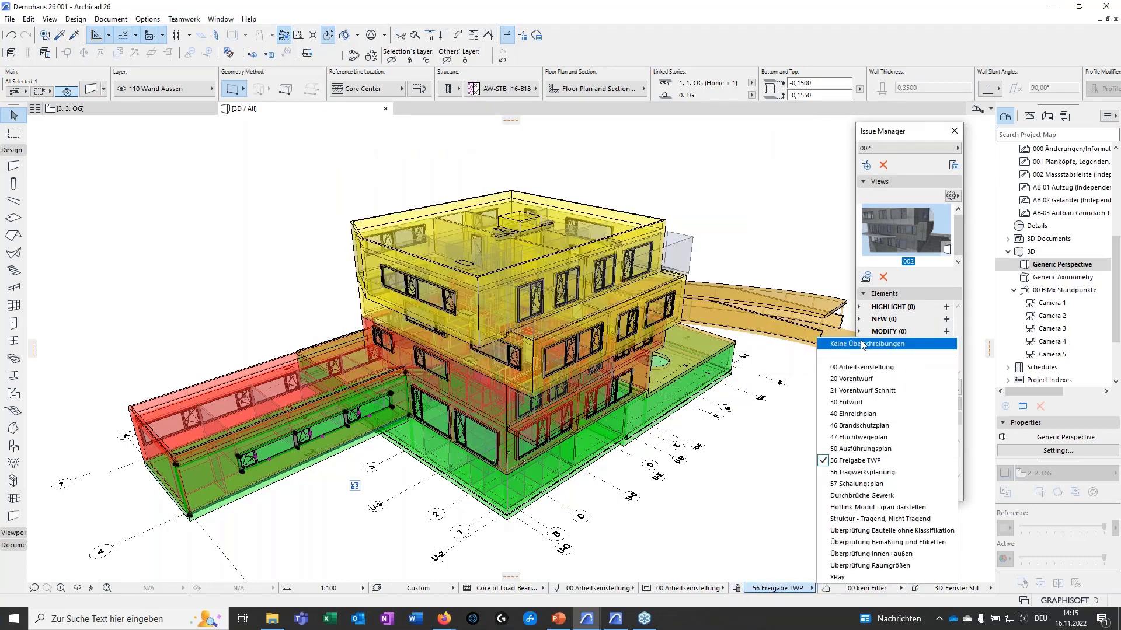
click(857, 345)
middle_drag(411, 544, 470, 441)
click(407, 513)
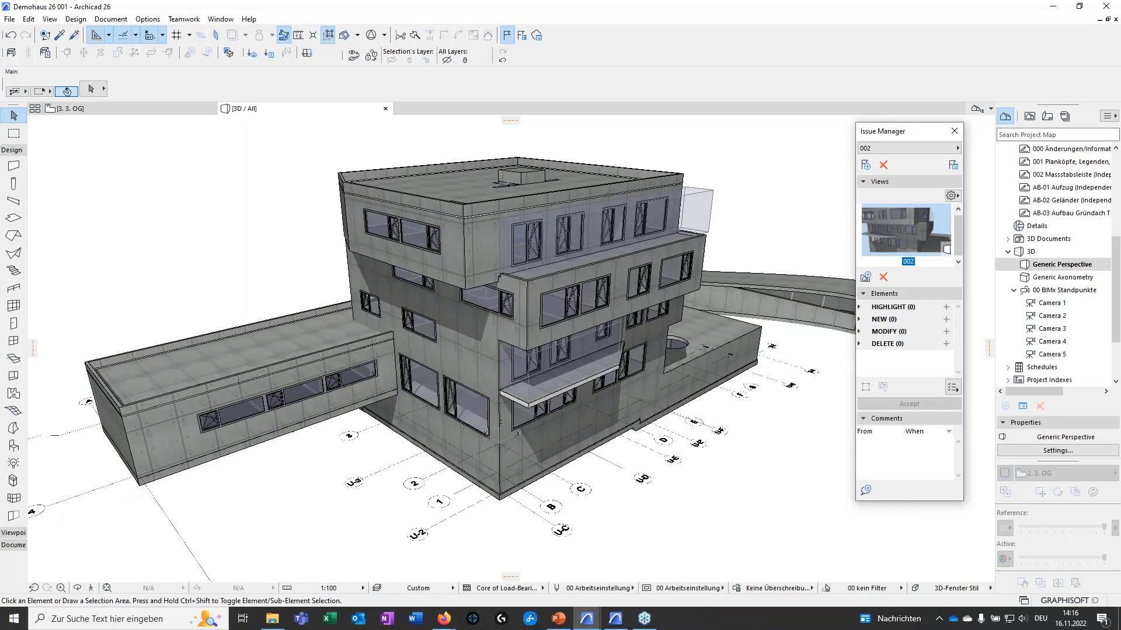
Step: Display the building's structural analytical model in the 3D view
middle_drag(234, 350, 287, 372)
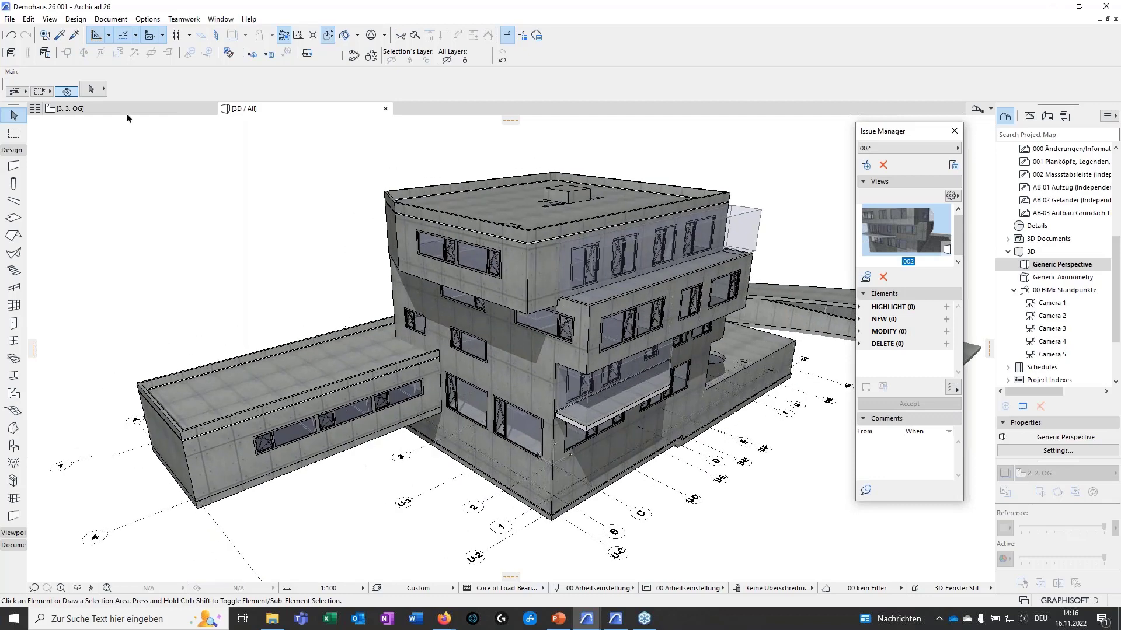
click(11, 53)
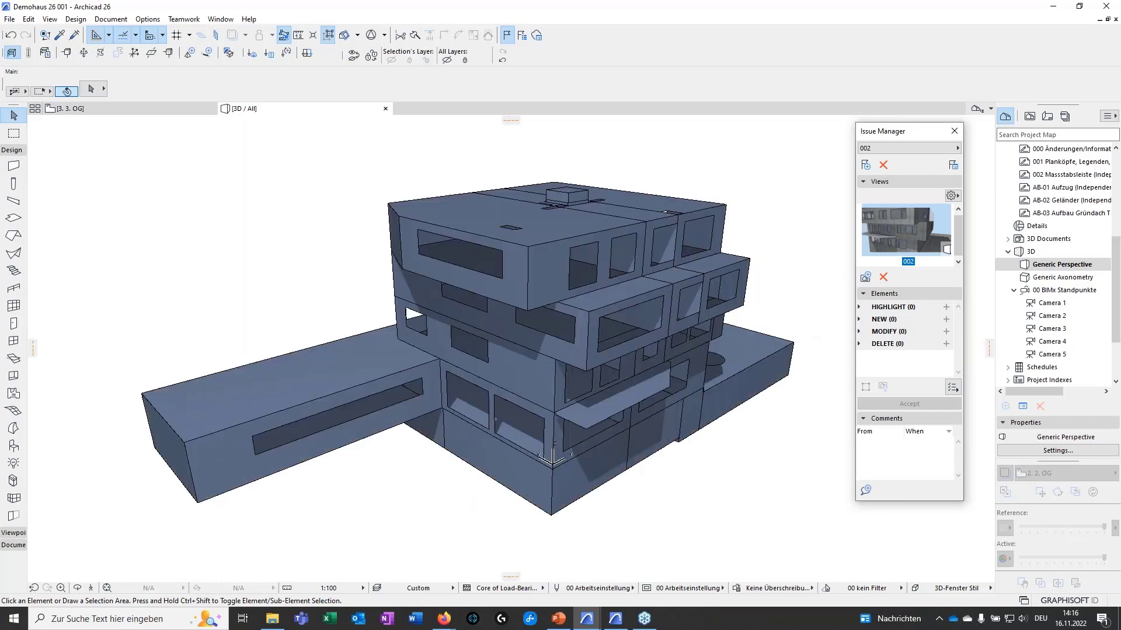
mouse_move(407, 519)
shift+middle_down()
mouse_move(471, 487)
mouse_move(537, 430)
mouse_move(575, 425)
mouse_move(614, 441)
mouse_move(422, 516)
shift+middle_up()
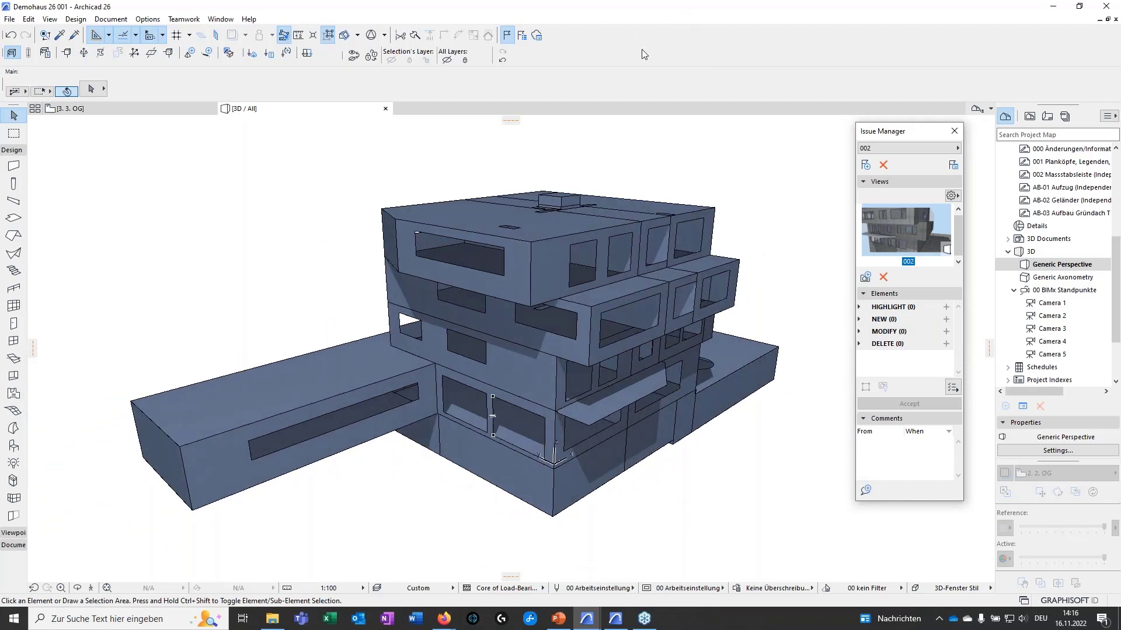
Step: Switch to the 000 Analysemodell file in the other Archicad window, maximize it, and examine the sample walls up close
drag(662, 6, 639, 112)
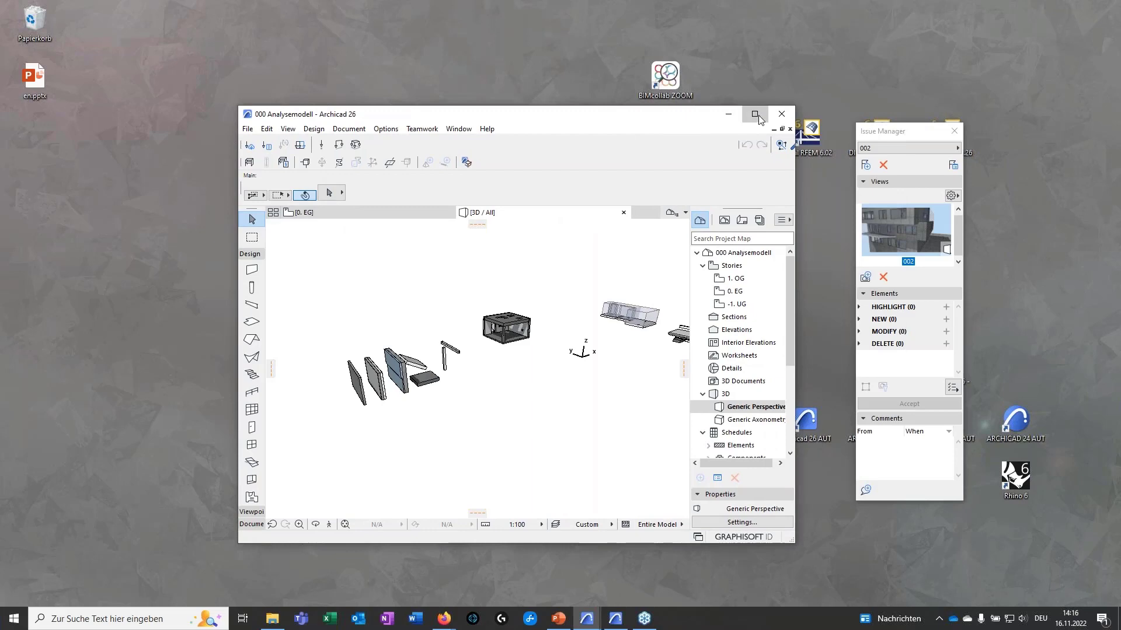
click(756, 114)
middle_drag(468, 416, 398, 458)
scroll(449, 416, up, 2)
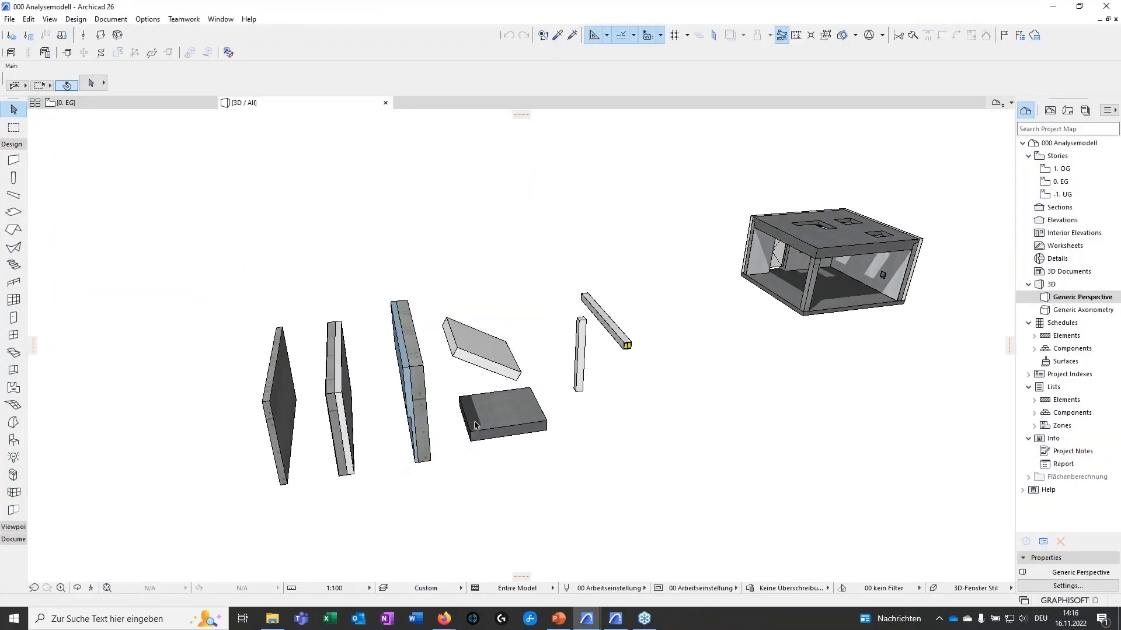
scroll(581, 348, up, 4)
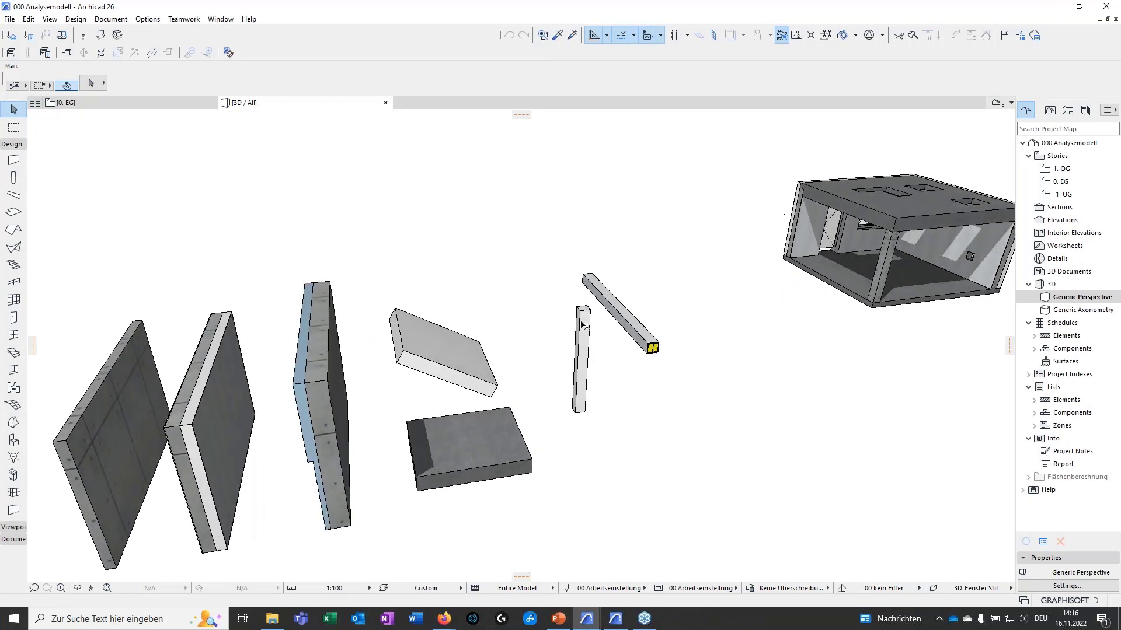
shift+middle_drag(492, 441, 352, 389)
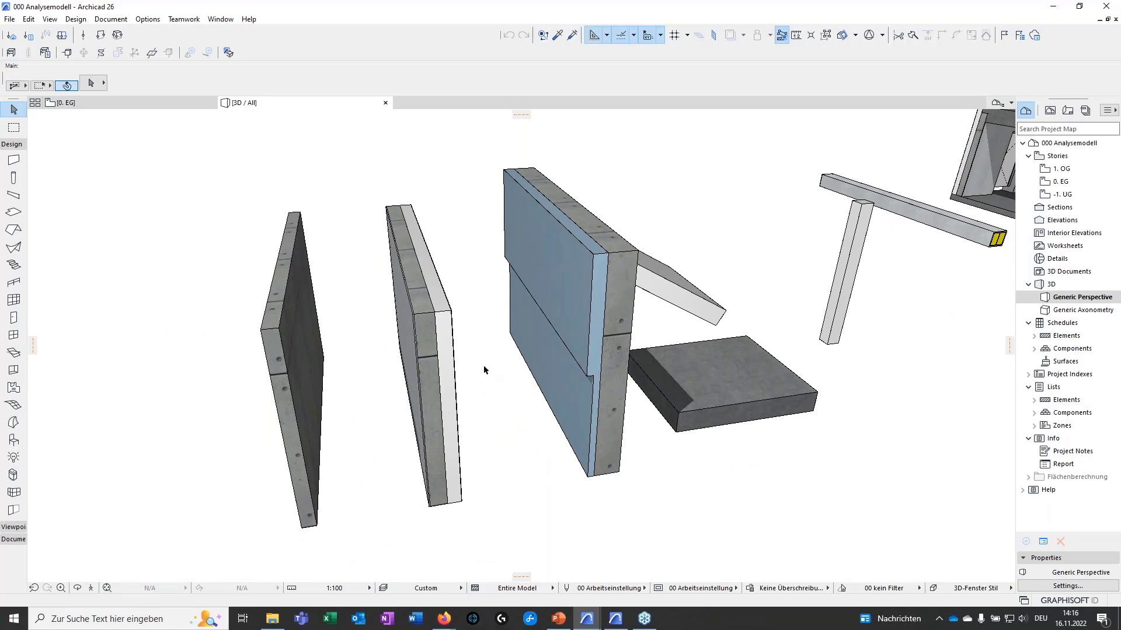
scroll(483, 370, up, 3)
scroll(372, 287, up, 3)
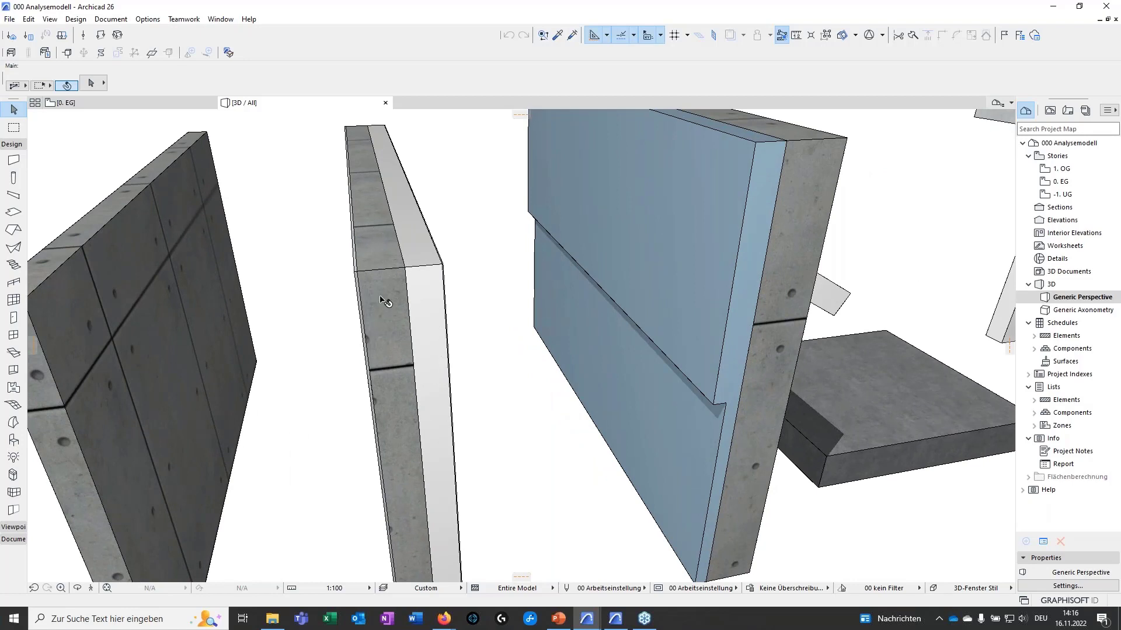
Step: Display the structural analytical model of the sample elements together with their transparent physical outlines
scroll(388, 327, down, 3)
scroll(514, 408, down, 3)
shift+middle_drag(619, 404, 486, 471)
shift+middle_drag(407, 435, 434, 448)
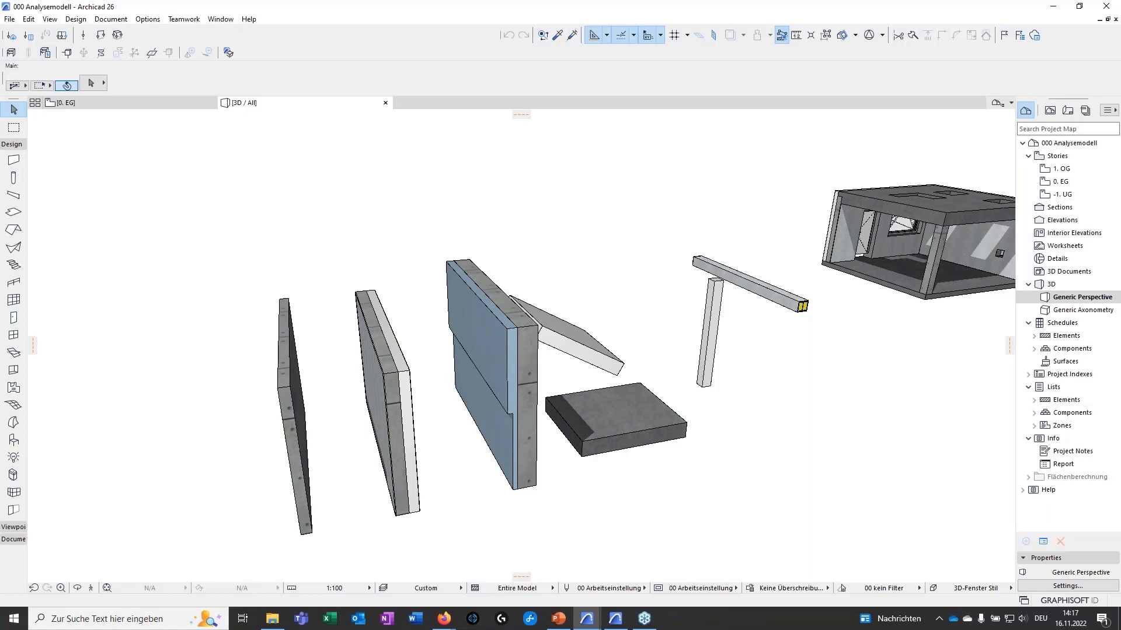
click(10, 55)
click(31, 52)
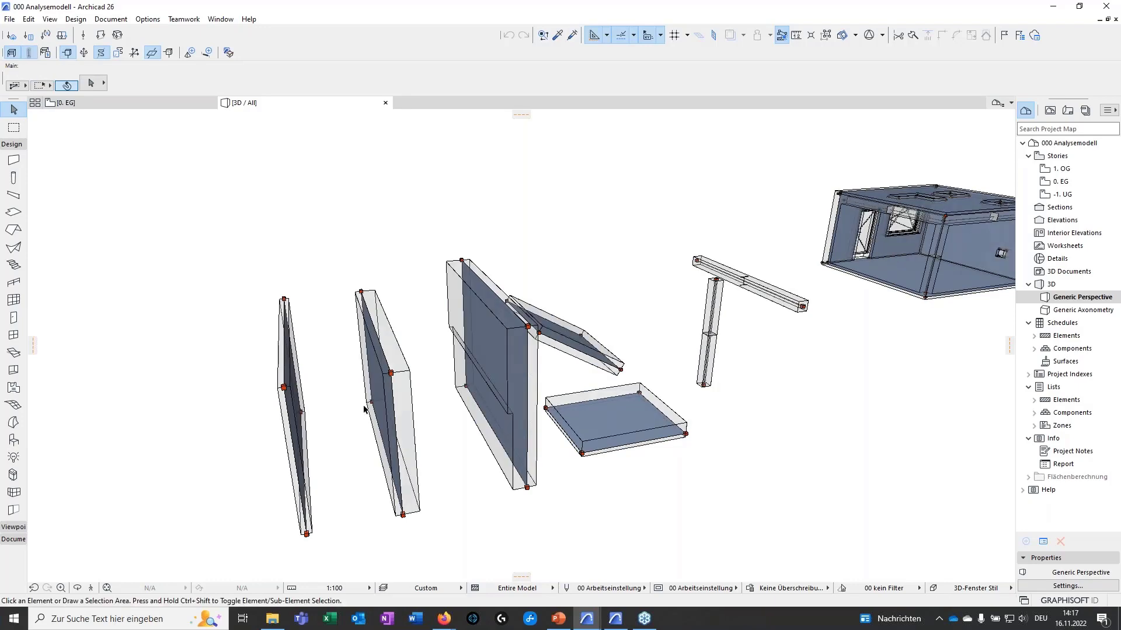
Step: Examine the analytical members of the sample walls, slabs, column and beam inside their physical outlines
shift+middle_drag(353, 460, 271, 311)
shift+middle_drag(492, 501, 440, 497)
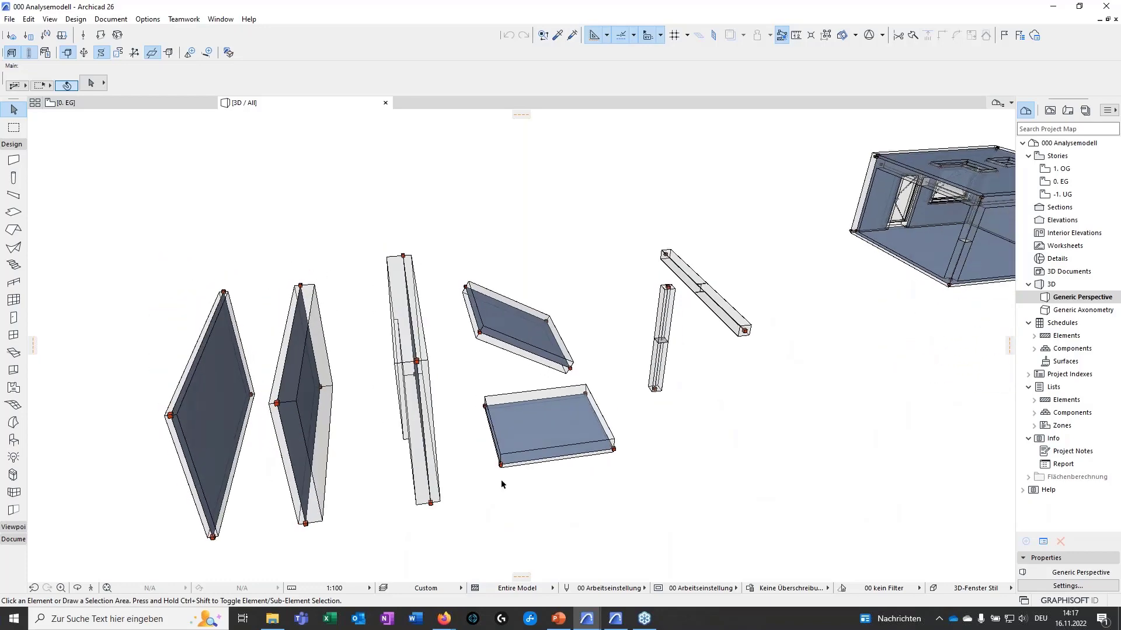
scroll(500, 446, up, 3)
shift+middle_drag(500, 443, 618, 326)
scroll(619, 326, up, 6)
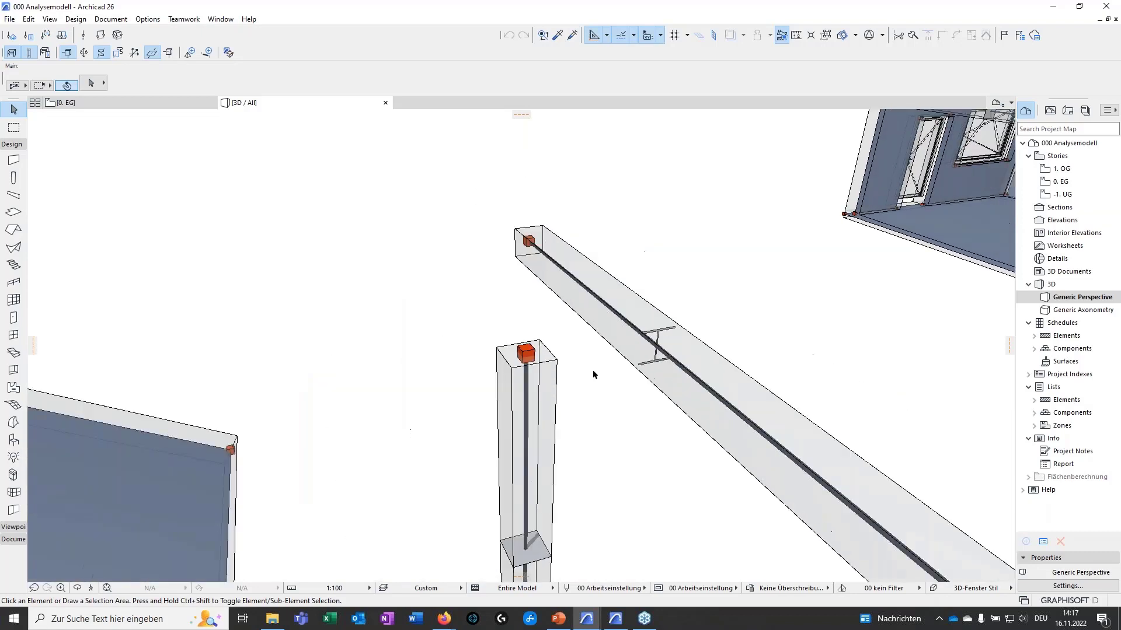
middle_drag(655, 360, 570, 278)
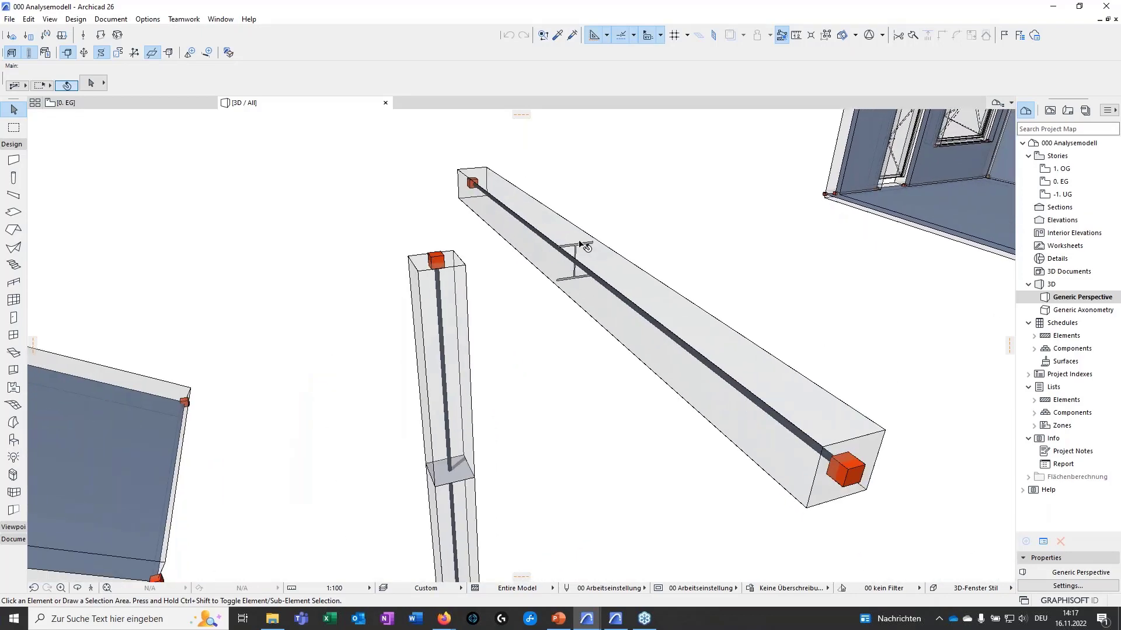
Step: Return to the physical model and examine the end profile of the sample beam up close
click(11, 54)
scroll(711, 375, up, 3)
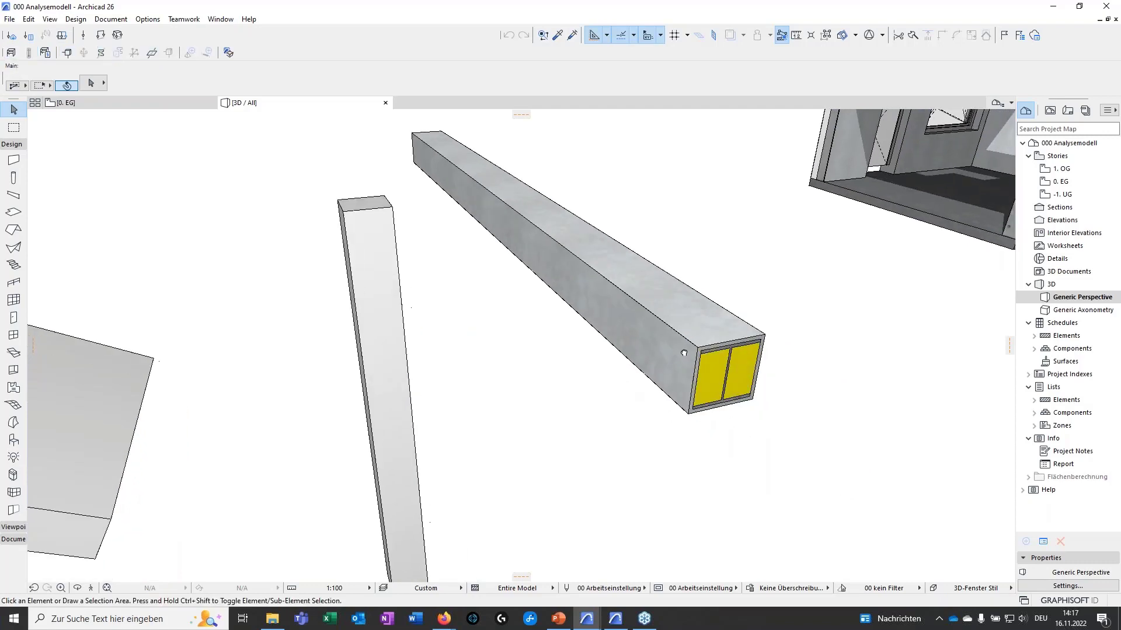
scroll(711, 375, up, 2)
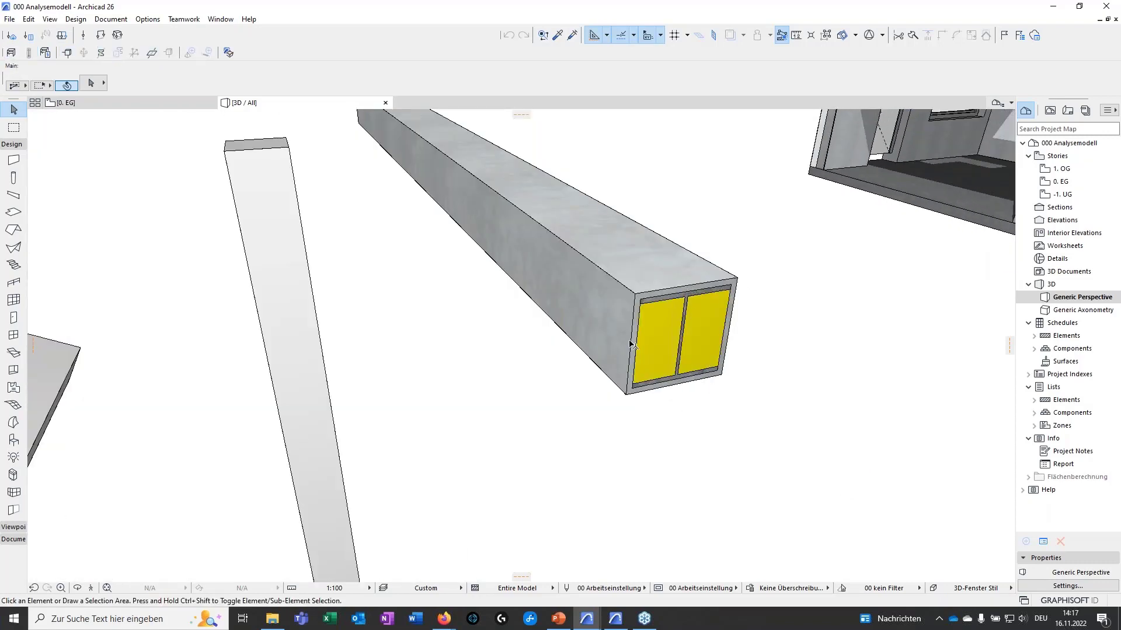
scroll(682, 339, down, 5)
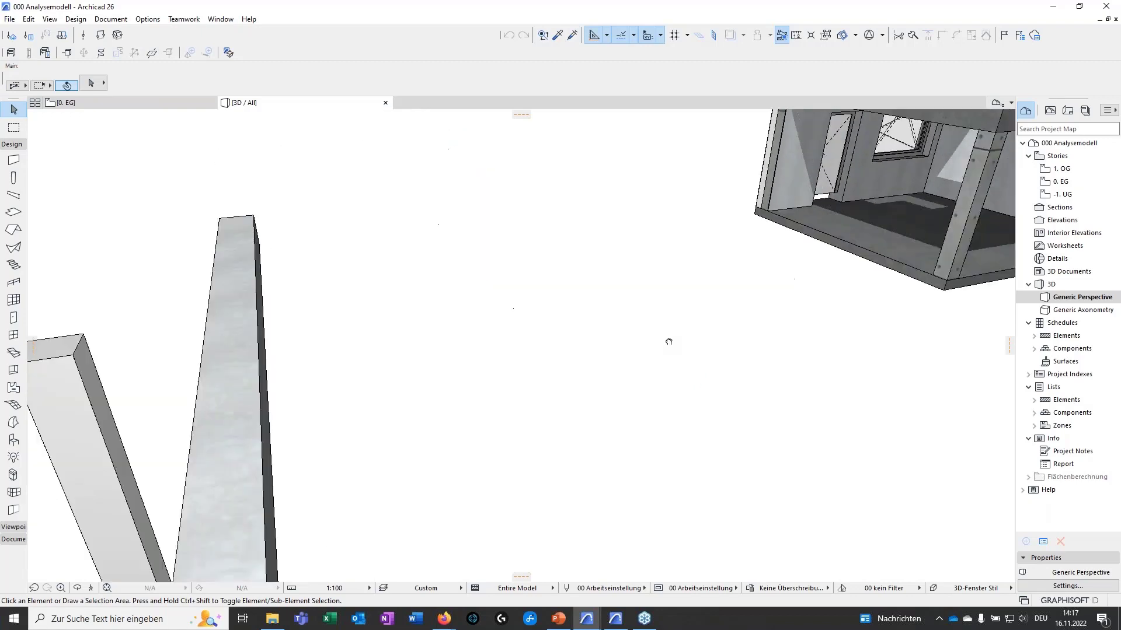
scroll(583, 346, down, 5)
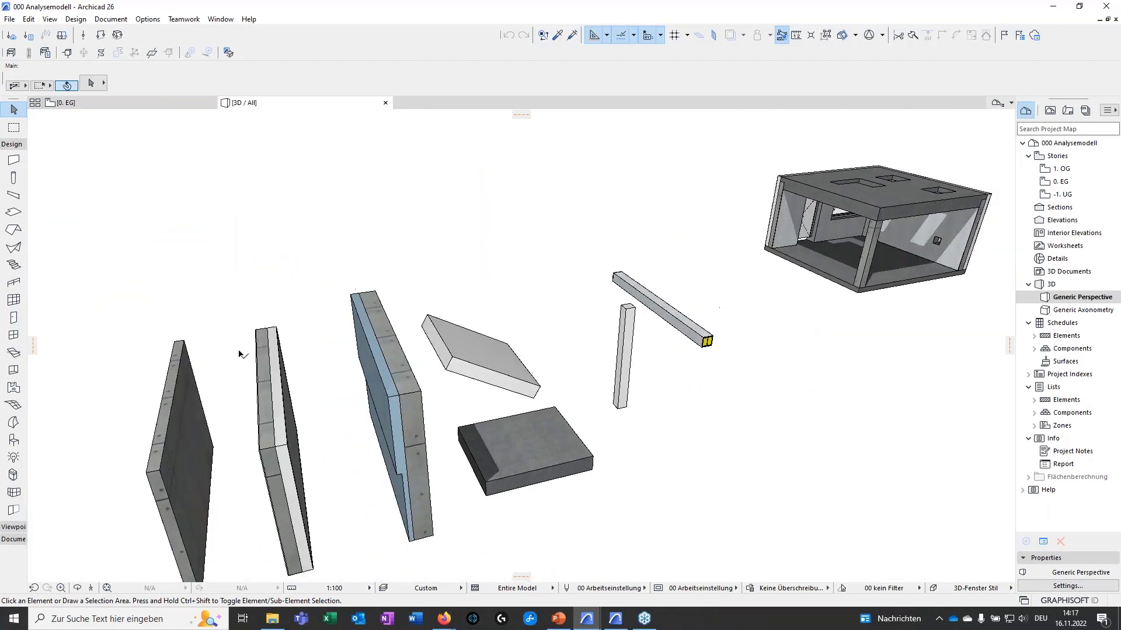
Step: Set the structural analytical model generation rules to No Rules for viewing the small concrete building
middle_drag(604, 415, 295, 431)
scroll(513, 395, up, 8)
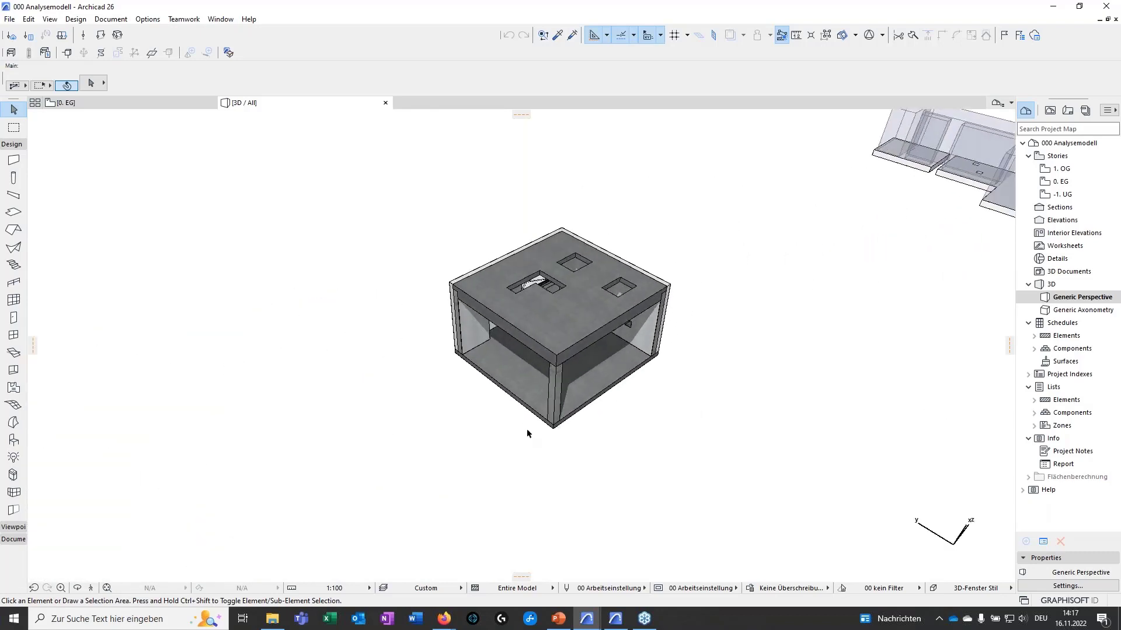
scroll(553, 390, up, 3)
click(46, 53)
click(334, 107)
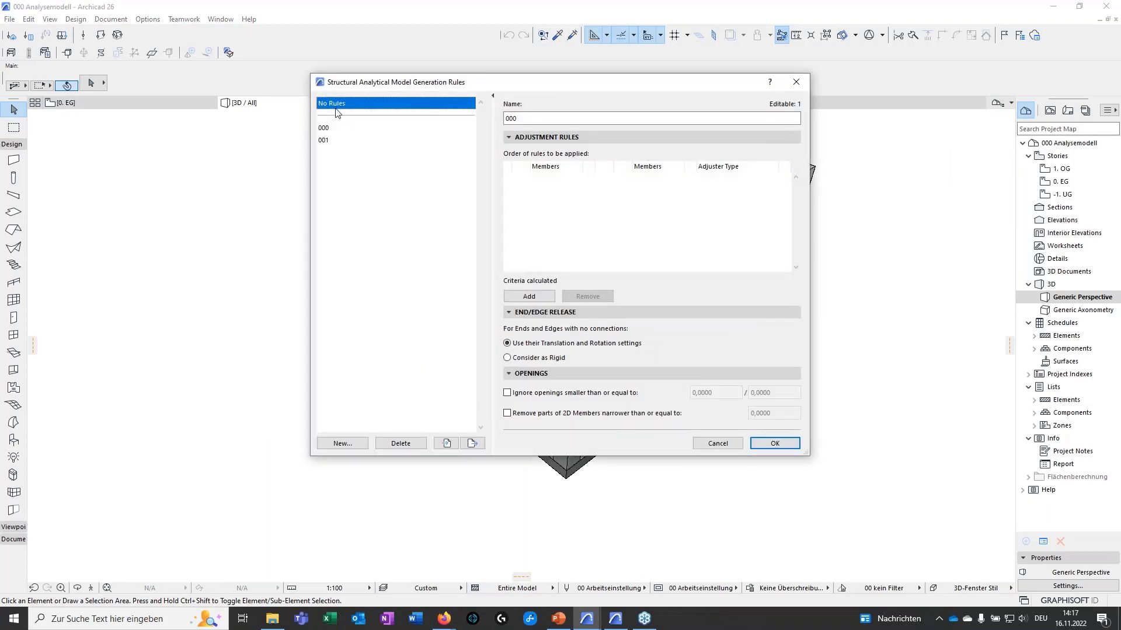
click(777, 444)
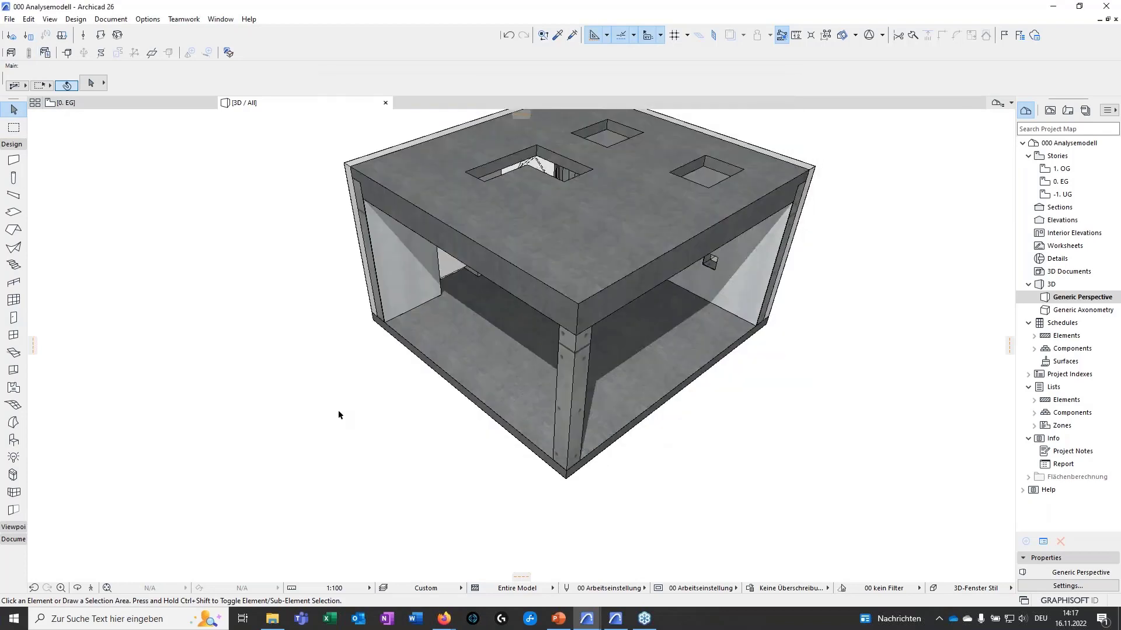
Step: Display the small building's structural analytical model without the physical element outlines
click(12, 53)
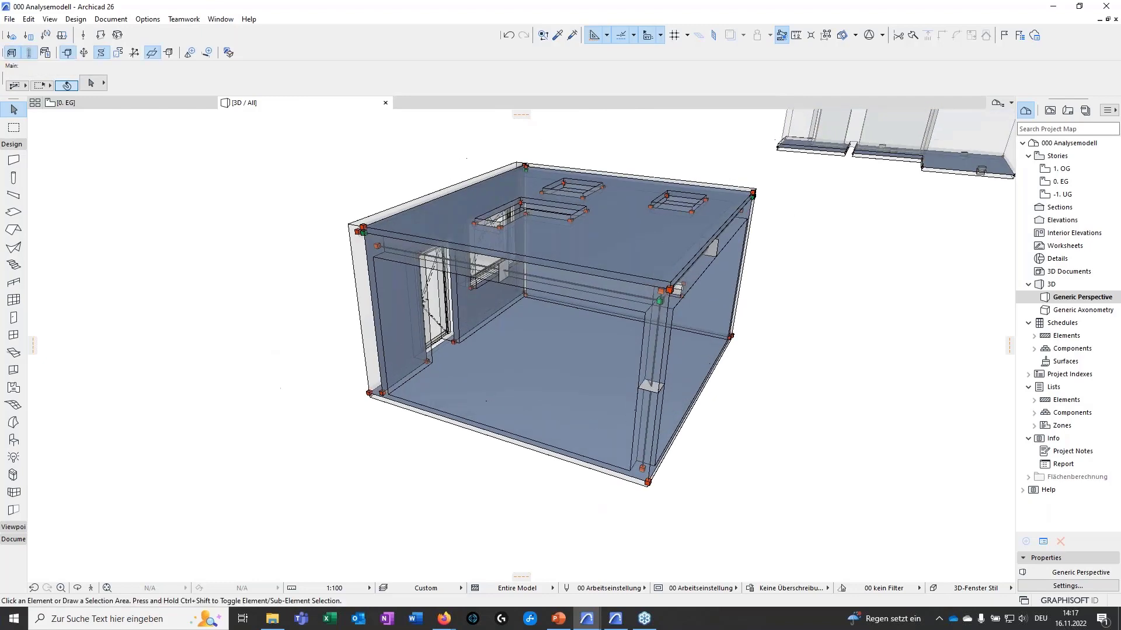
click(29, 53)
shift+middle_drag(342, 428, 733, 440)
scroll(608, 405, up, 5)
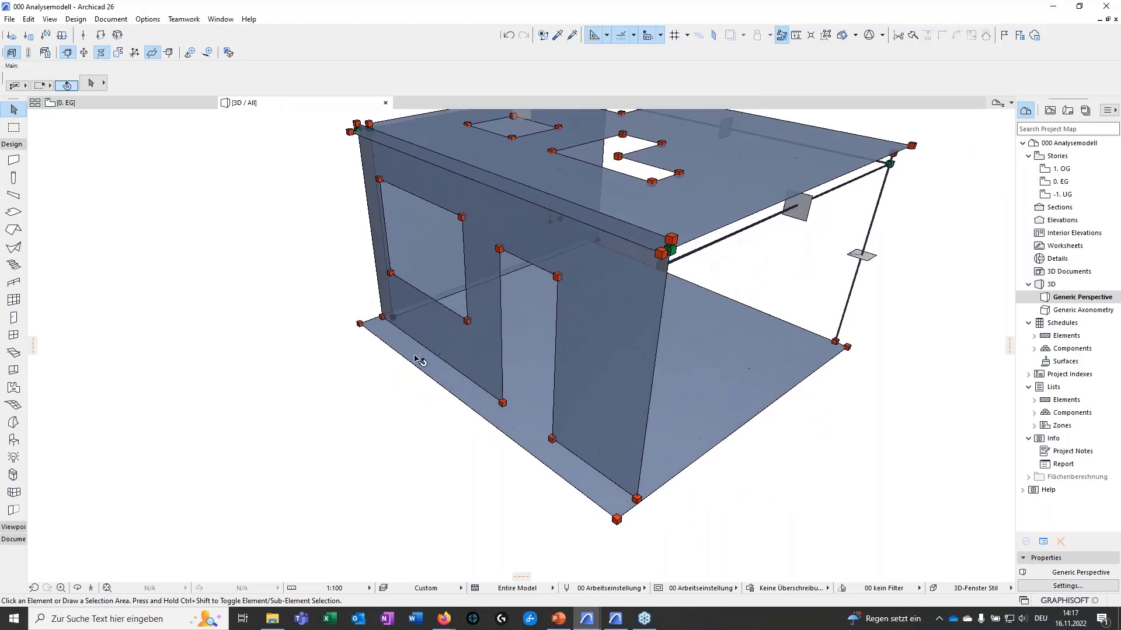
Step: Examine from several angles how the walls, slabs, beams and column meet in the building's analytical model
shift+middle_drag(582, 386, 785, 383)
shift+middle_drag(351, 325, 572, 275)
shift+middle_drag(555, 228, 278, 183)
middle_drag(759, 265, 327, 350)
middle_drag(327, 350, 671, 295)
scroll(670, 296, down, 3)
shift+middle_drag(701, 397, 443, 333)
shift+middle_drag(583, 399, 468, 341)
middle_drag(495, 390, 434, 388)
Step: Add a Wall-to-Wall adjustment rule of type Stretch & Cutback to generation ruleset 000 and apply it
click(45, 52)
click(324, 128)
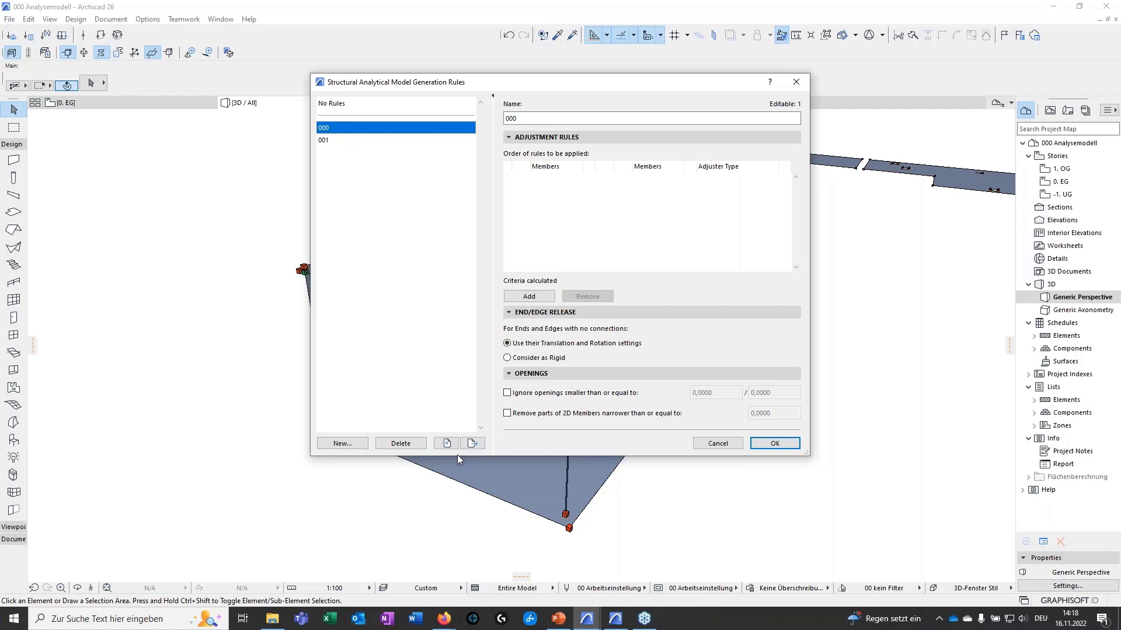
click(519, 299)
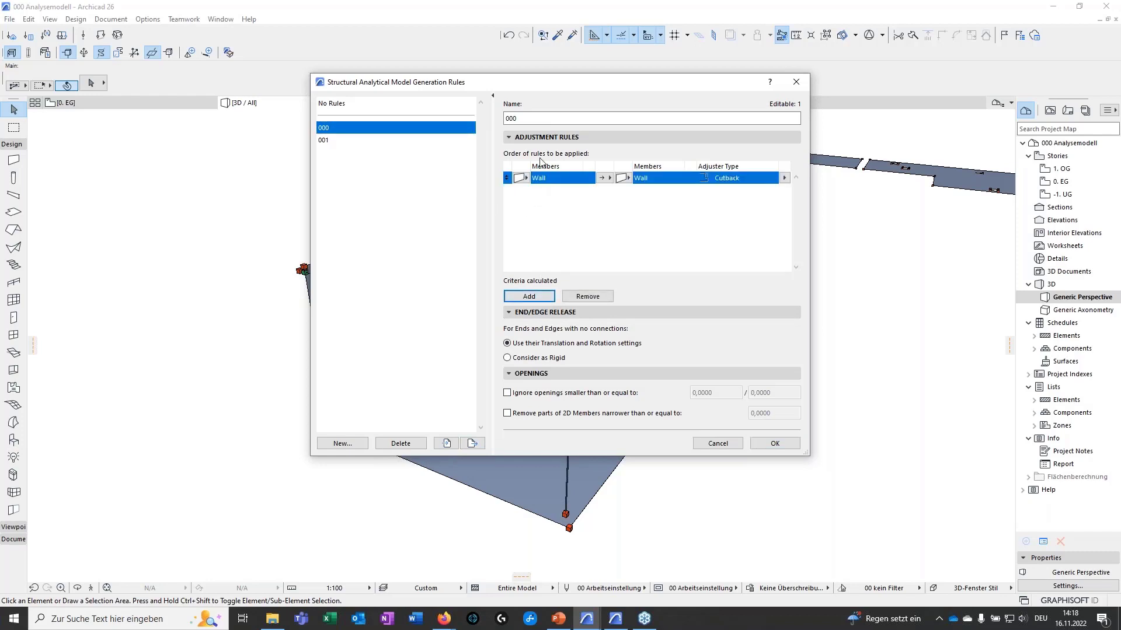
click(783, 178)
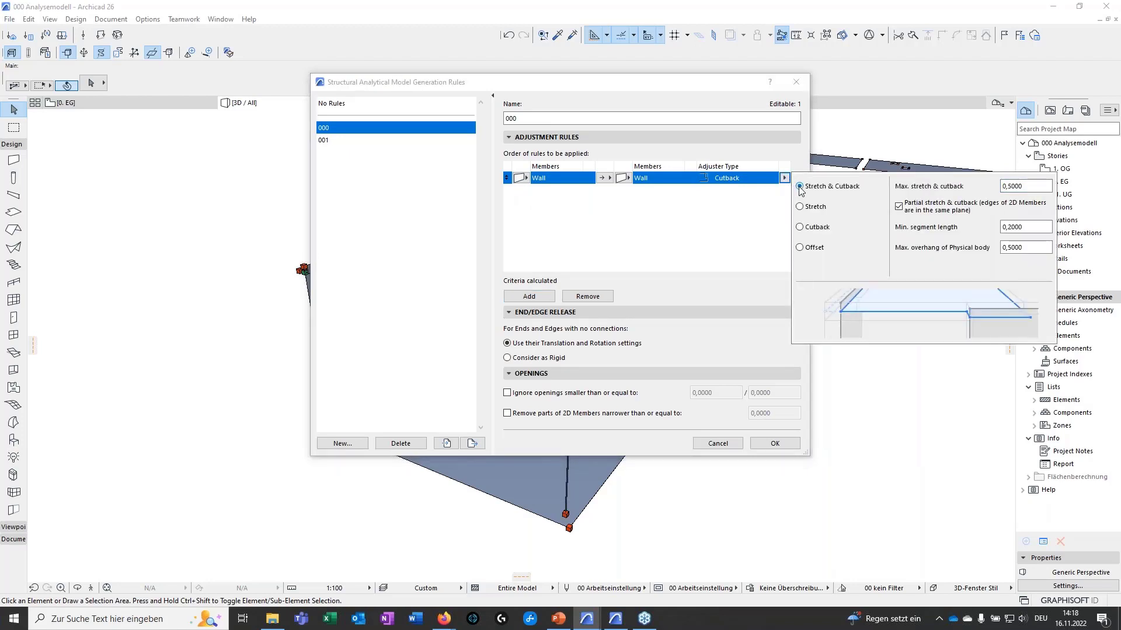
click(712, 233)
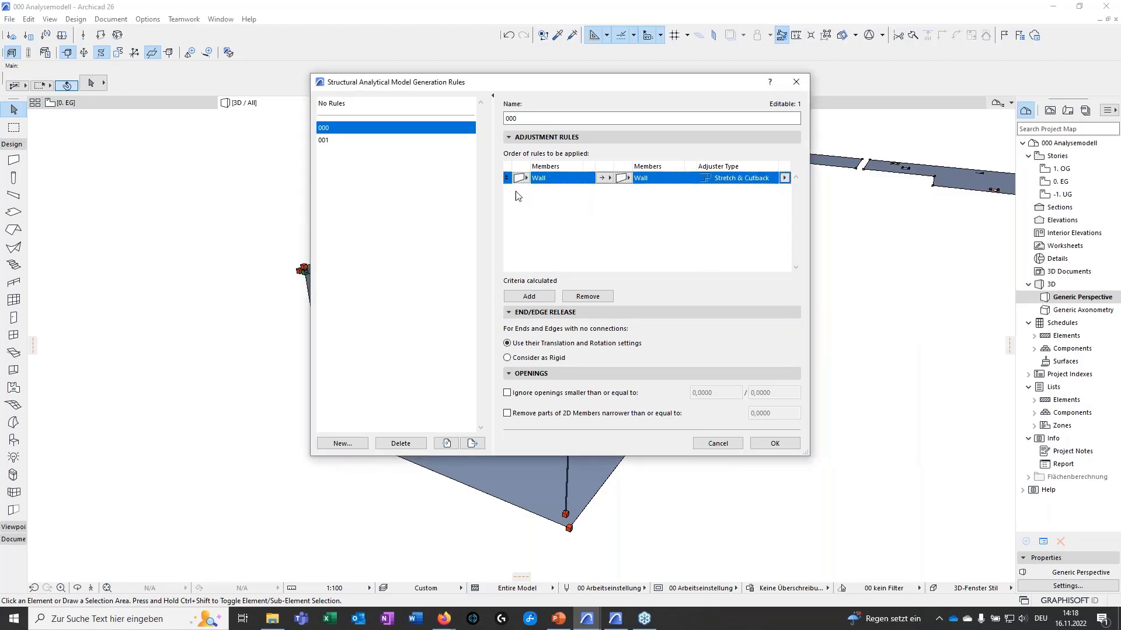
click(776, 445)
Step: Check the building's wall connections and add a Wall-to-Slab rule with Stretch & Cutback to ruleset 000
middle_drag(560, 408, 558, 482)
click(447, 403)
shift+middle_drag(373, 374, 632, 344)
key(Escape)
key(Escape)
click(45, 52)
click(524, 298)
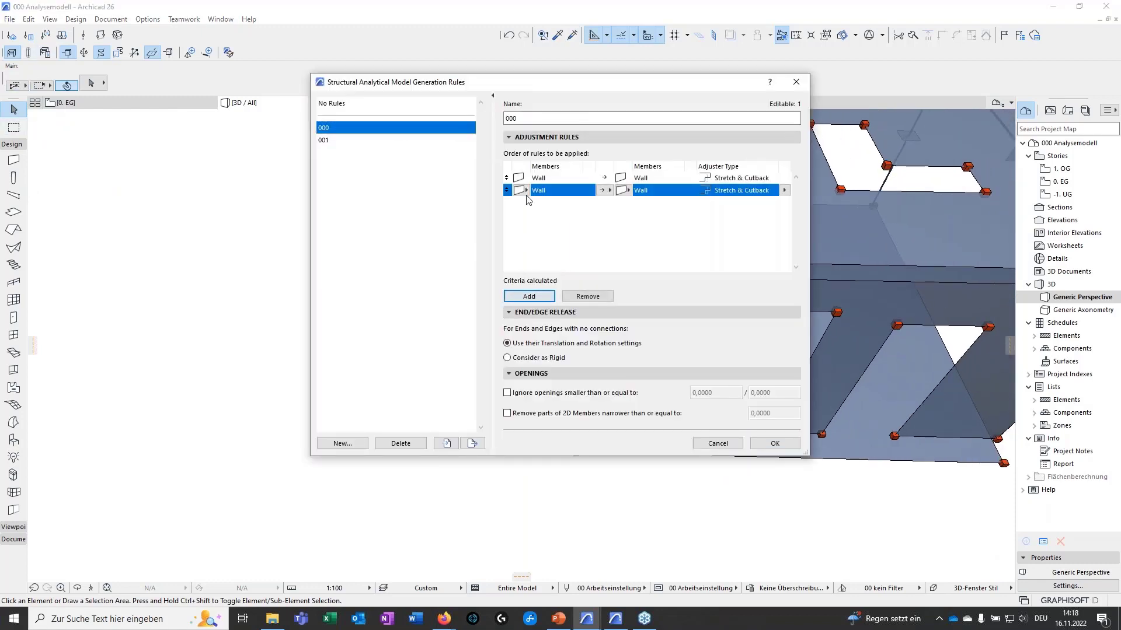
click(624, 190)
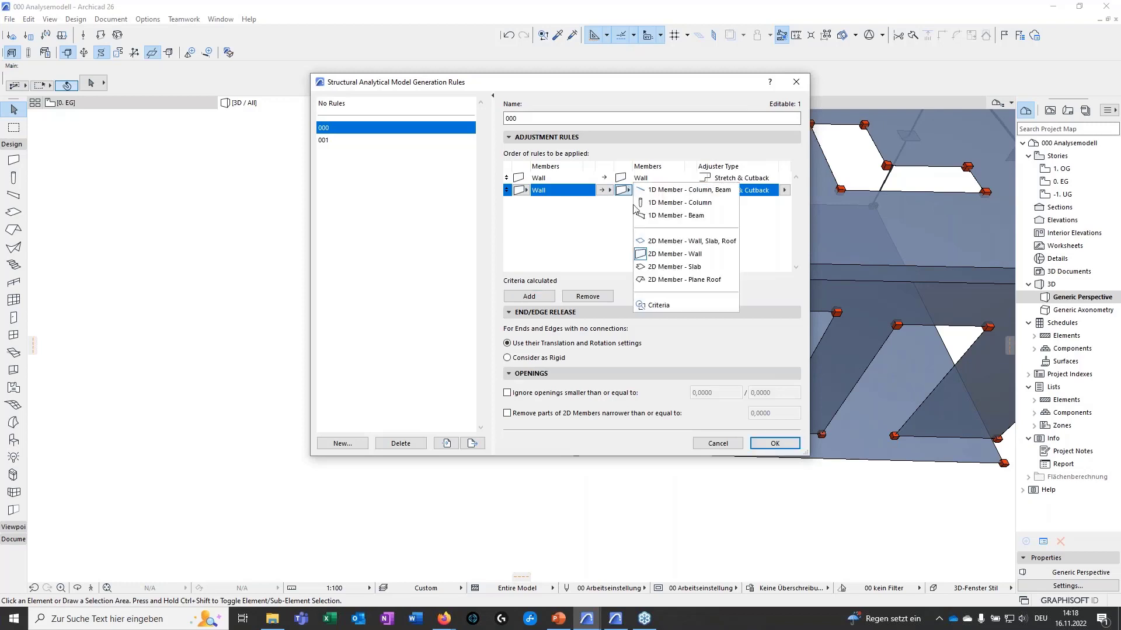
click(669, 268)
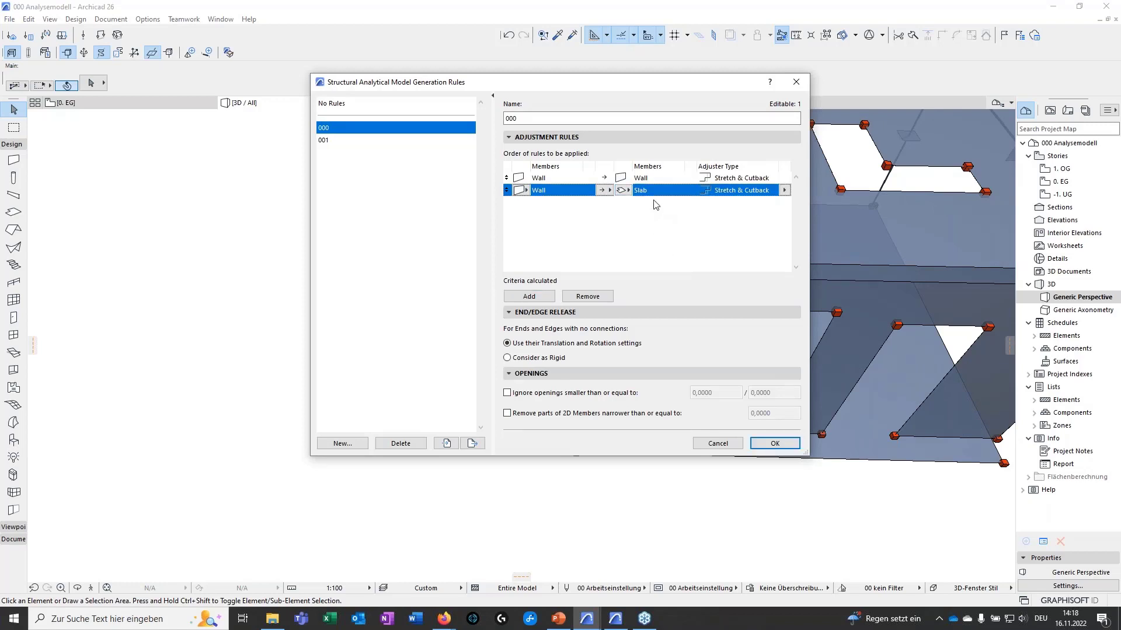
Step: Add a Slab-to-Wall rule with Stretch & Cutback to ruleset 000 and apply the rules to the model
click(524, 298)
click(527, 202)
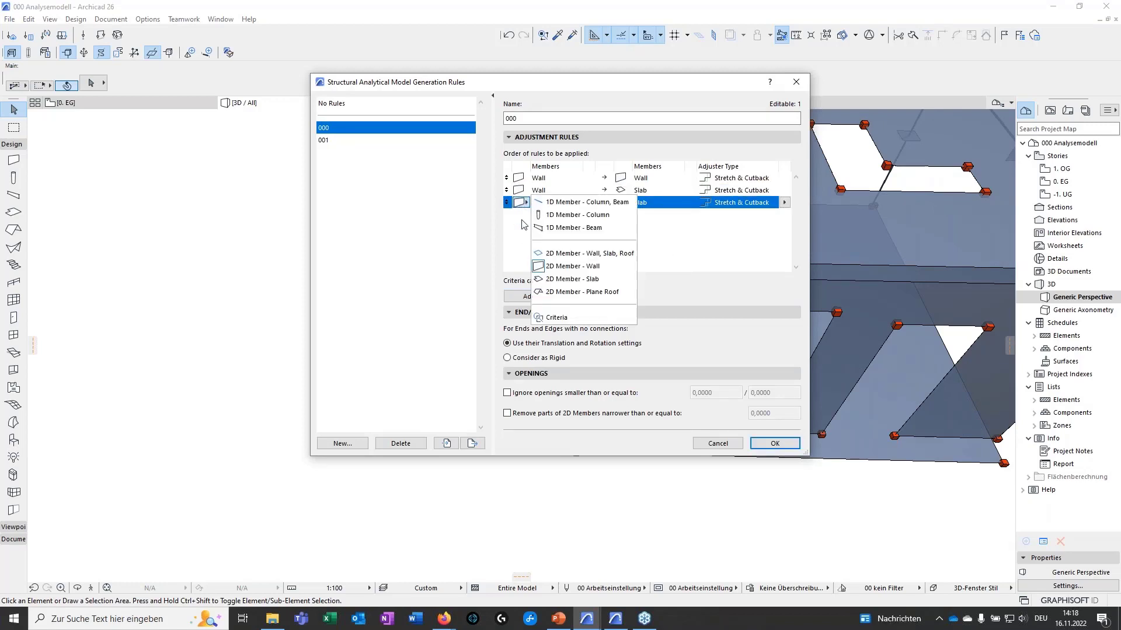
click(560, 281)
click(623, 202)
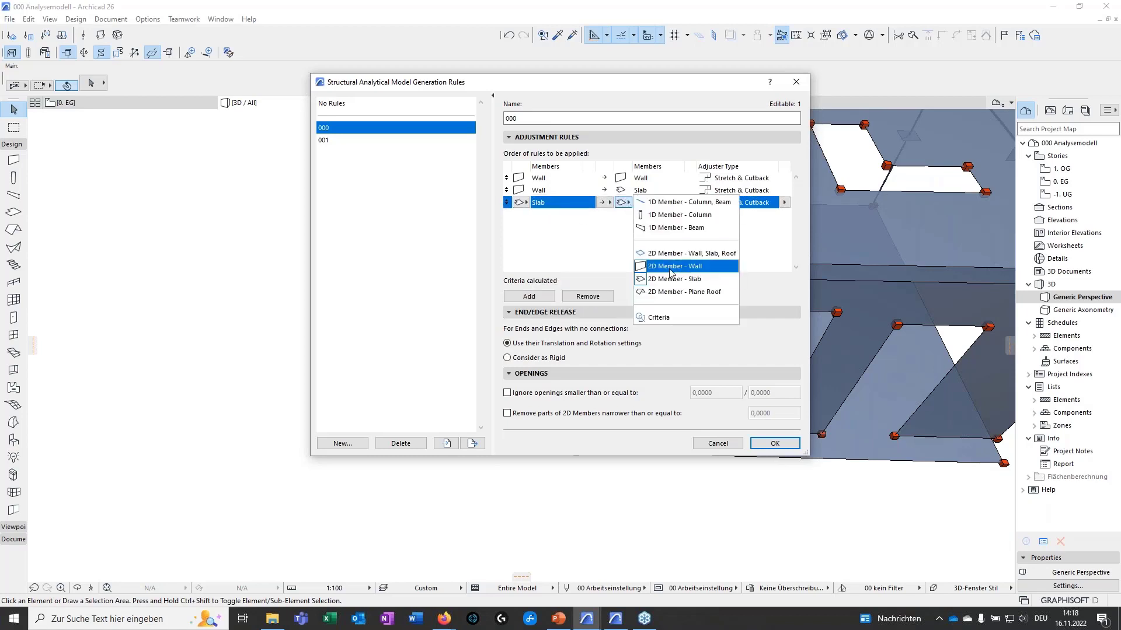
click(651, 268)
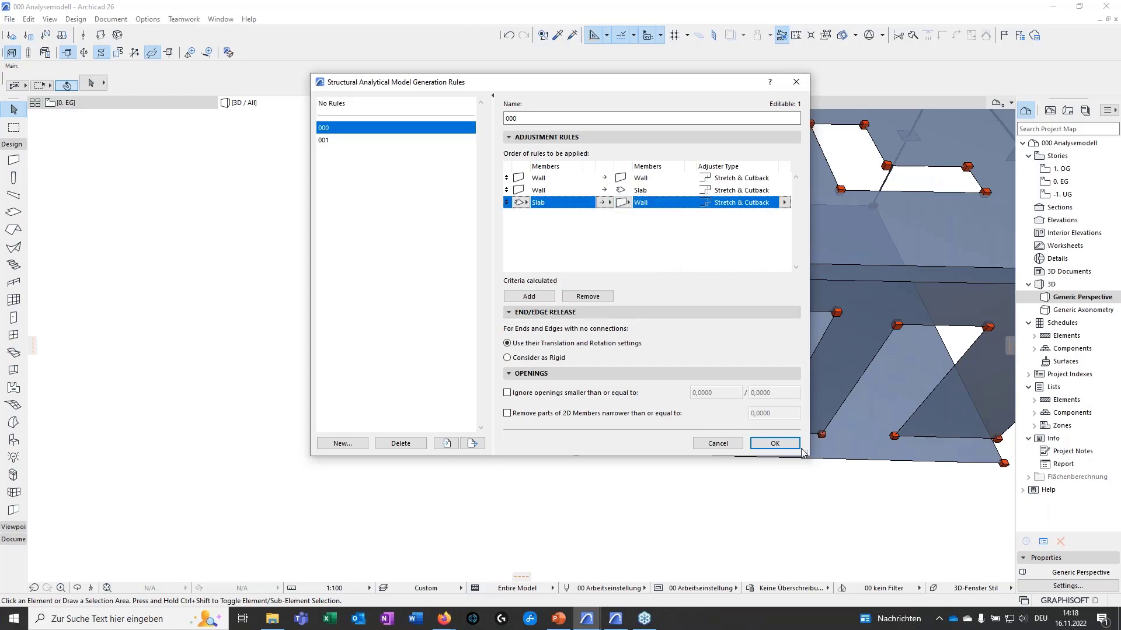
click(775, 443)
Step: Check the small wall opening and set ruleset 000 to ignore openings smaller than or equal to 0,5 / 0,5
drag(778, 380, 619, 412)
shift+middle_drag(614, 409, 549, 264)
middle_drag(606, 304, 601, 351)
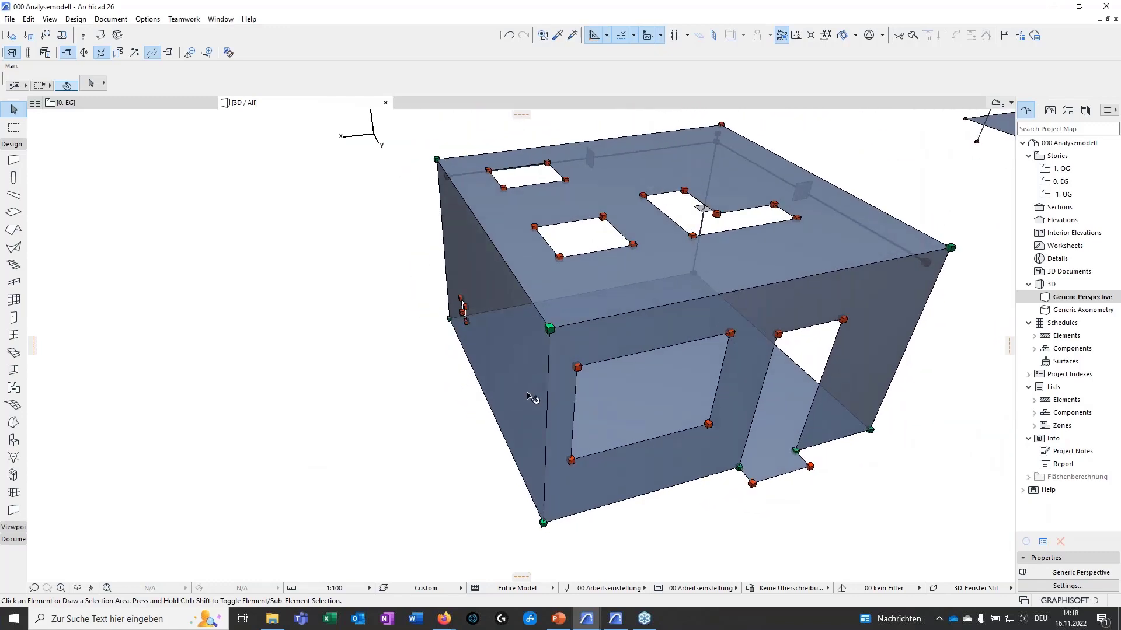
shift+middle_drag(515, 412, 768, 418)
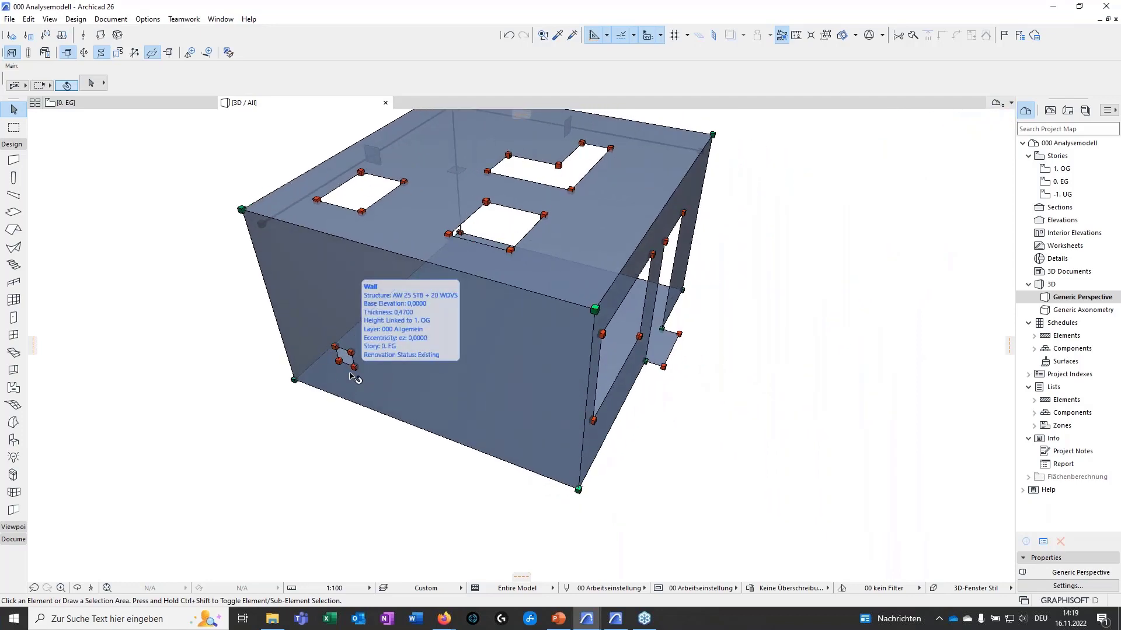
shift+middle_drag(370, 450, 479, 434)
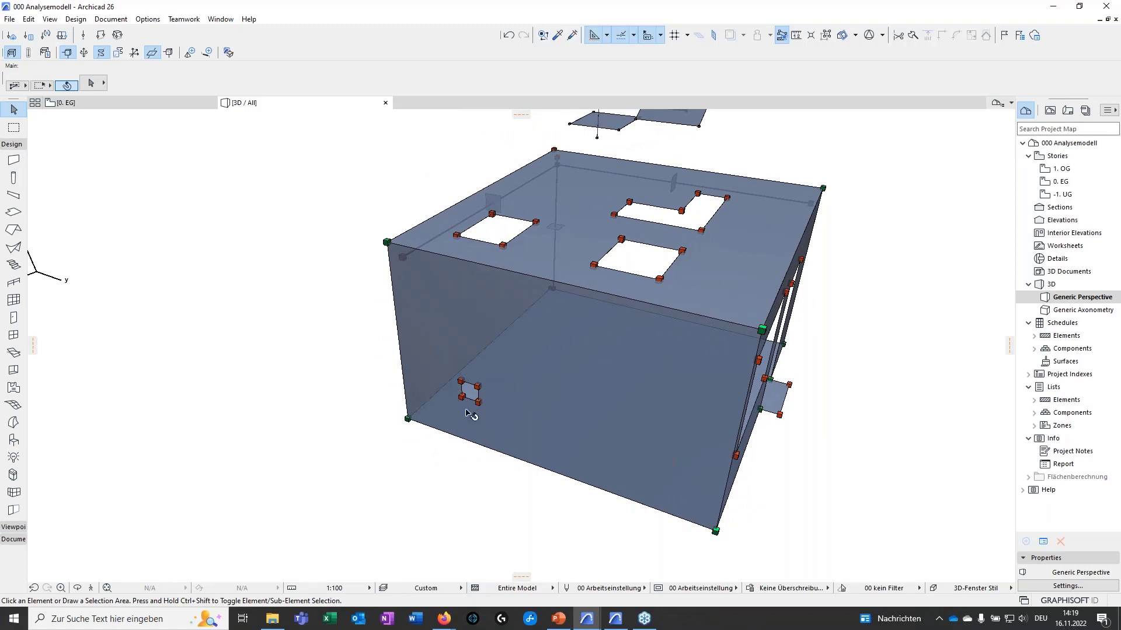
middle_drag(472, 410, 467, 422)
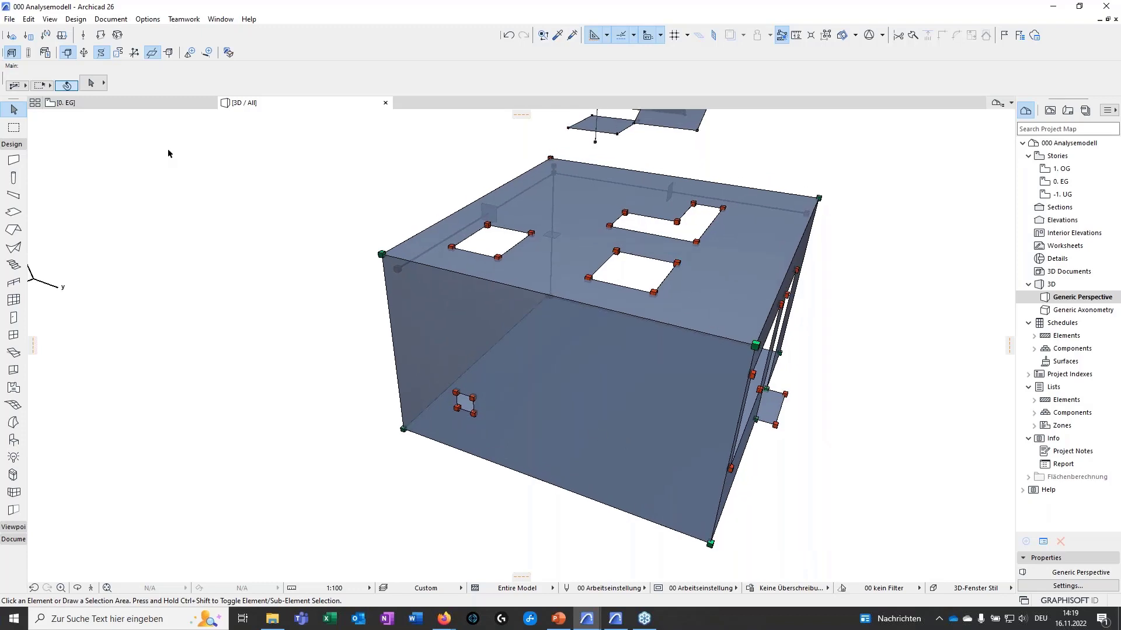
click(47, 54)
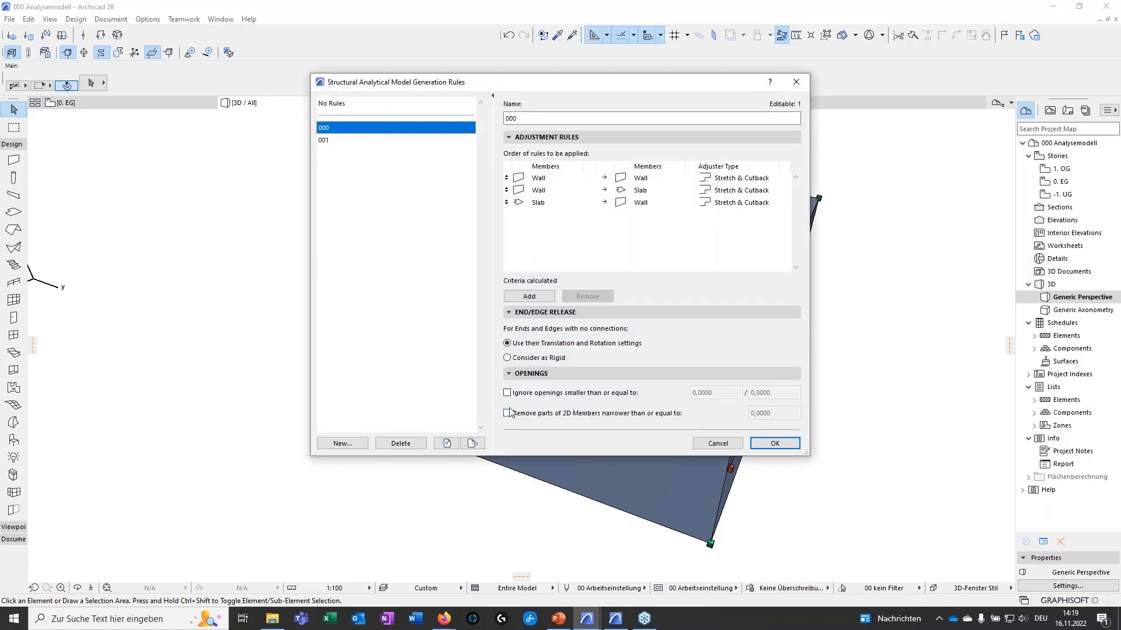
click(507, 393)
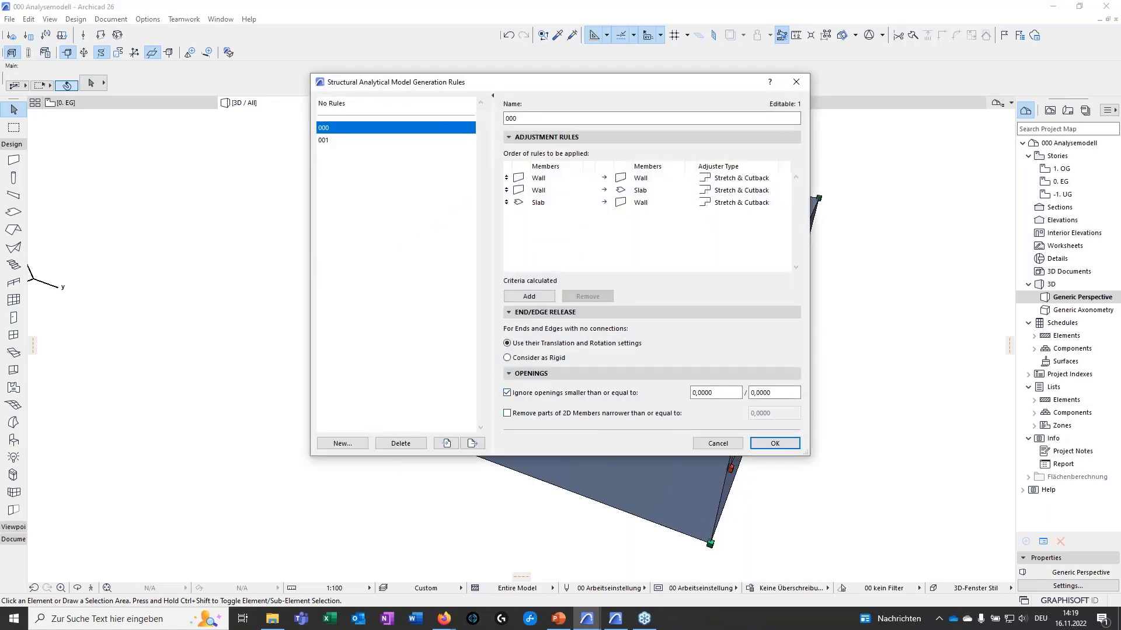
text(0,5)
key(Tab)
text(0,5)
Step: Apply generation ruleset 001 and examine the building's analytical model from several sides
click(324, 140)
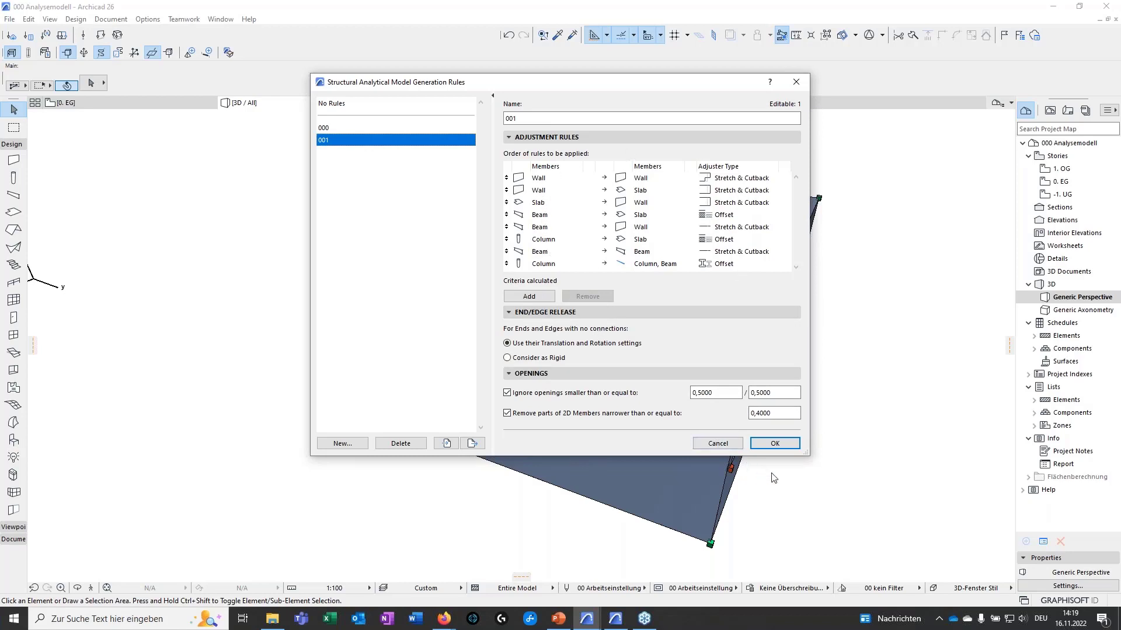
click(775, 444)
drag(482, 538, 698, 451)
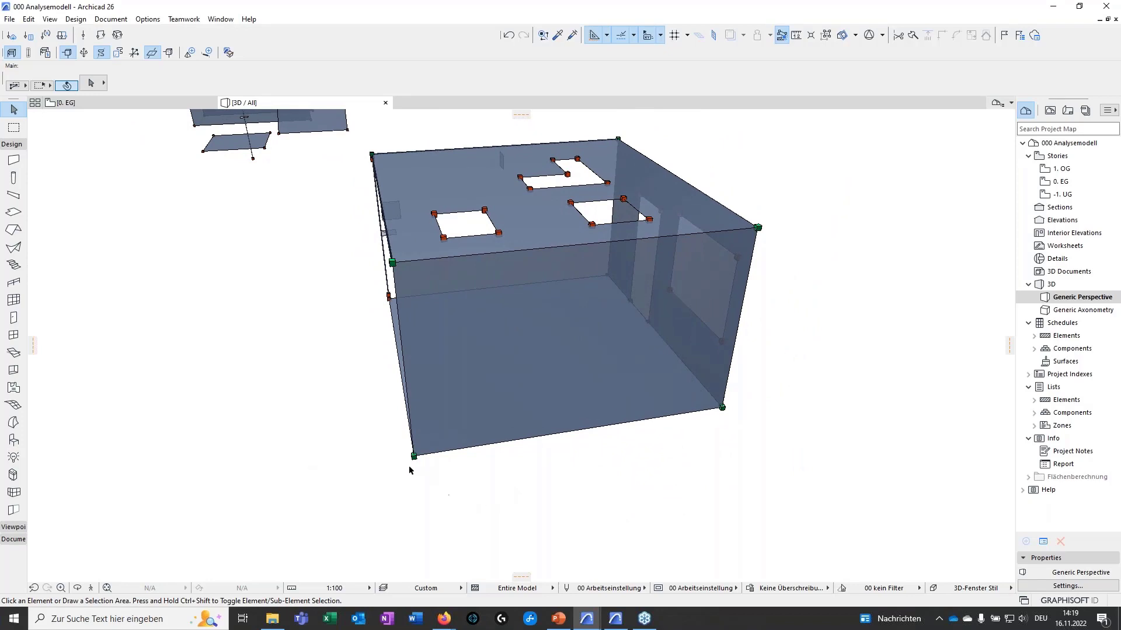
drag(750, 315, 607, 253)
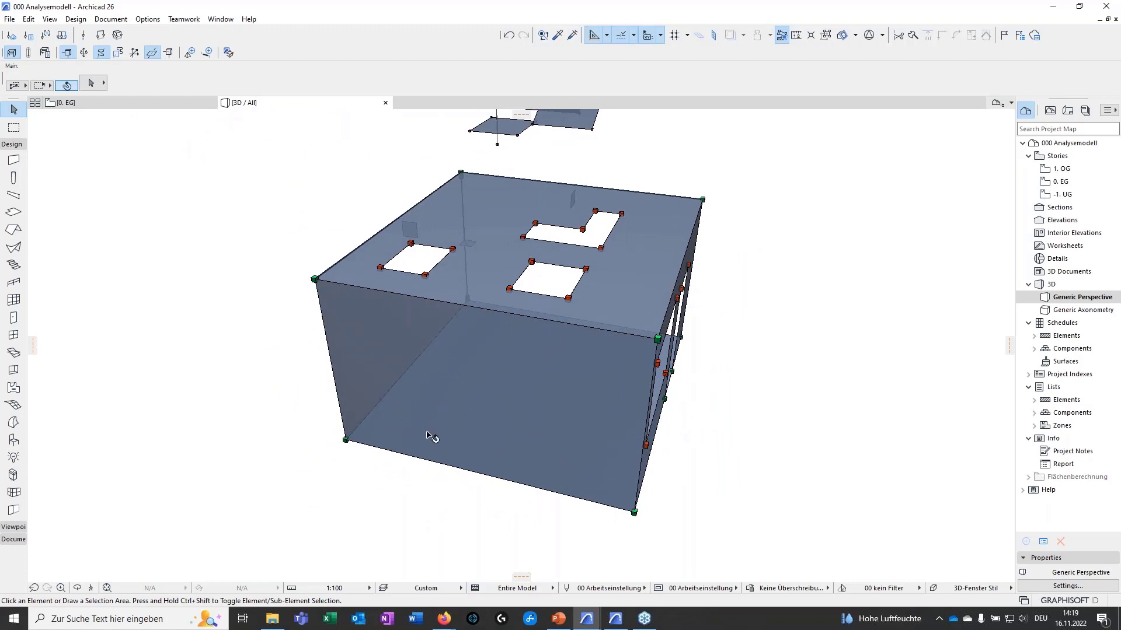
drag(728, 461, 495, 484)
middle_drag(496, 484, 507, 373)
Step: Switch back to the physical model and select one of the two adjoining sample slabs
click(14, 57)
middle_drag(820, 549, 512, 335)
scroll(657, 324, up, 5)
click(477, 306)
click(650, 339)
Step: Review ruleset 001 without changing it and display the analytical model of the selected slab and its neighbour
click(43, 54)
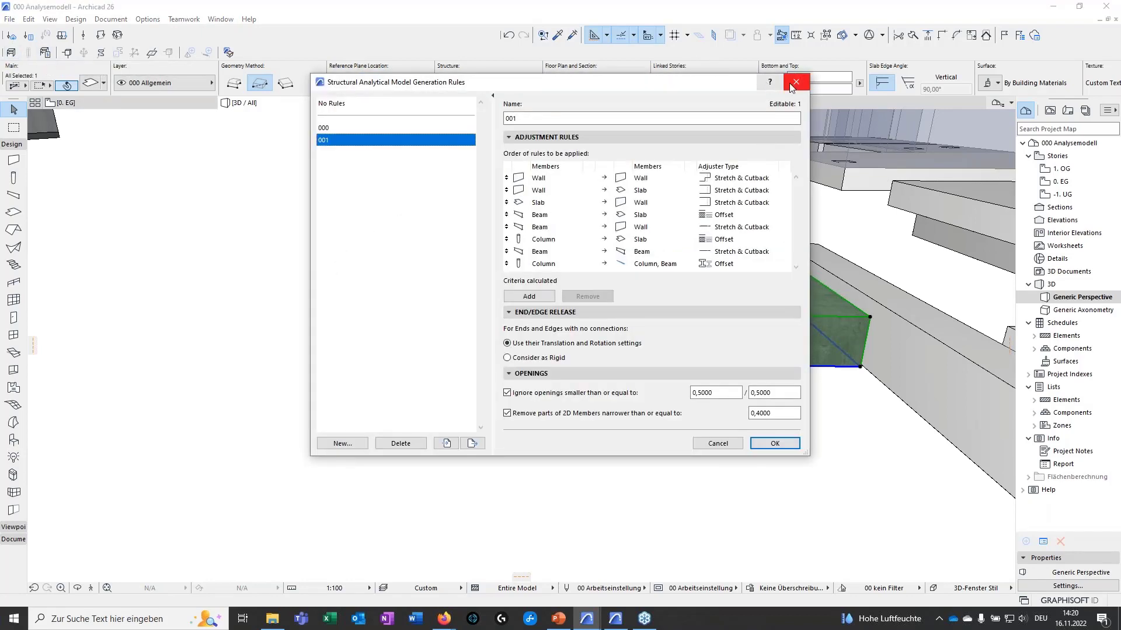
click(792, 86)
click(11, 51)
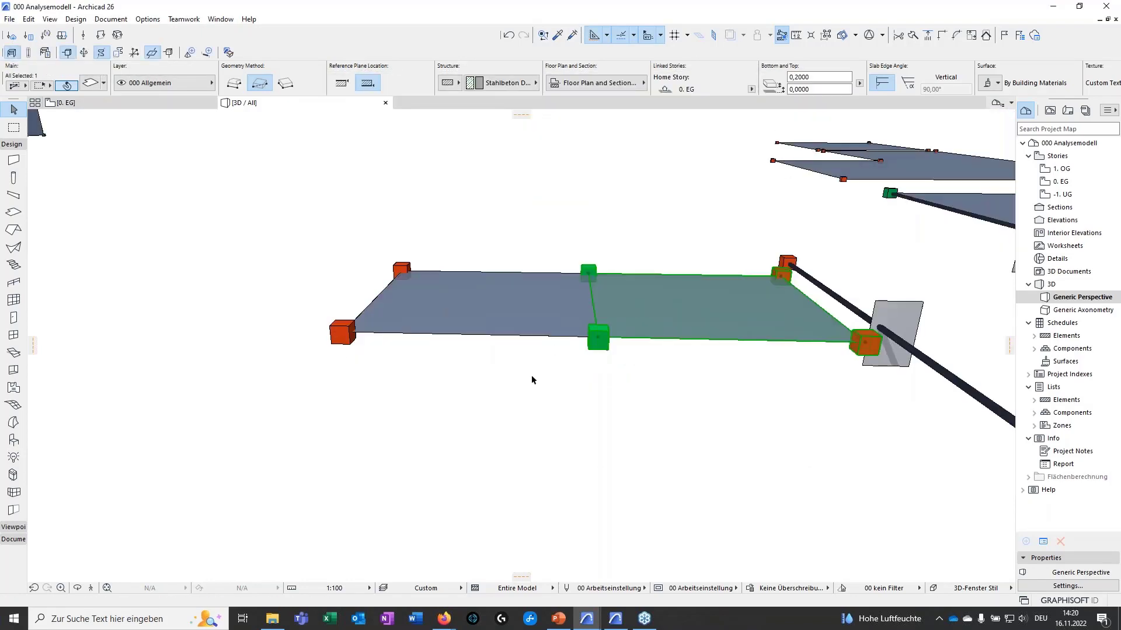
Step: Show the physical model over the analytical slabs, hide it again, and select the thicker of the two adjoining slabs
click(28, 52)
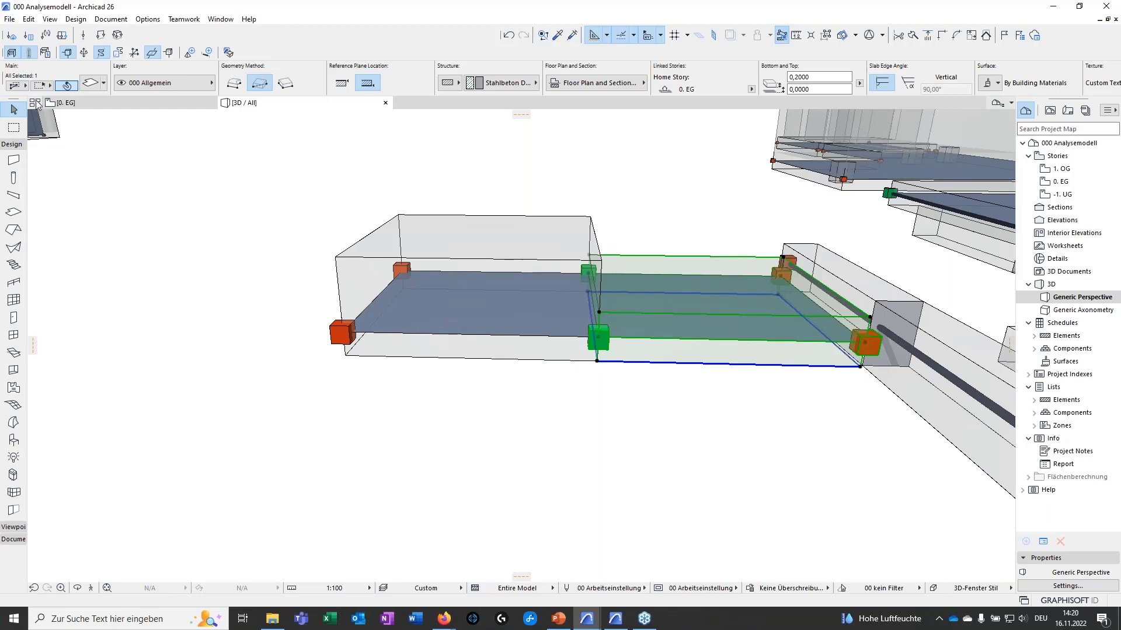
click(28, 53)
click(532, 309)
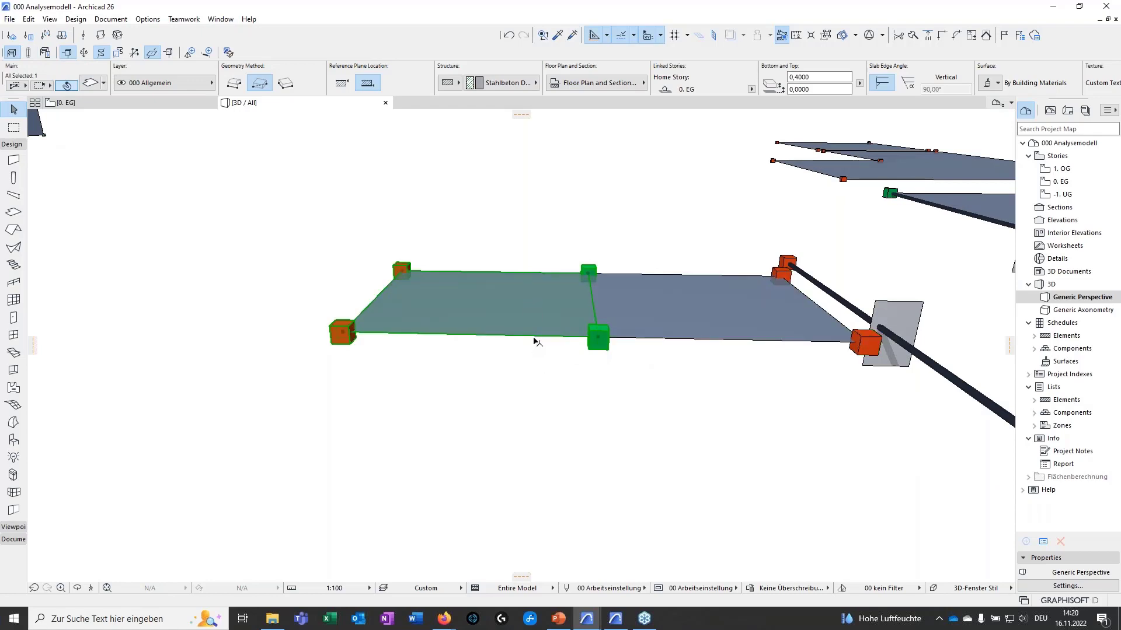
Step: Move the thicker slab vertically away from its neighbour, return it to the shared level, and clear the selection
click(535, 336)
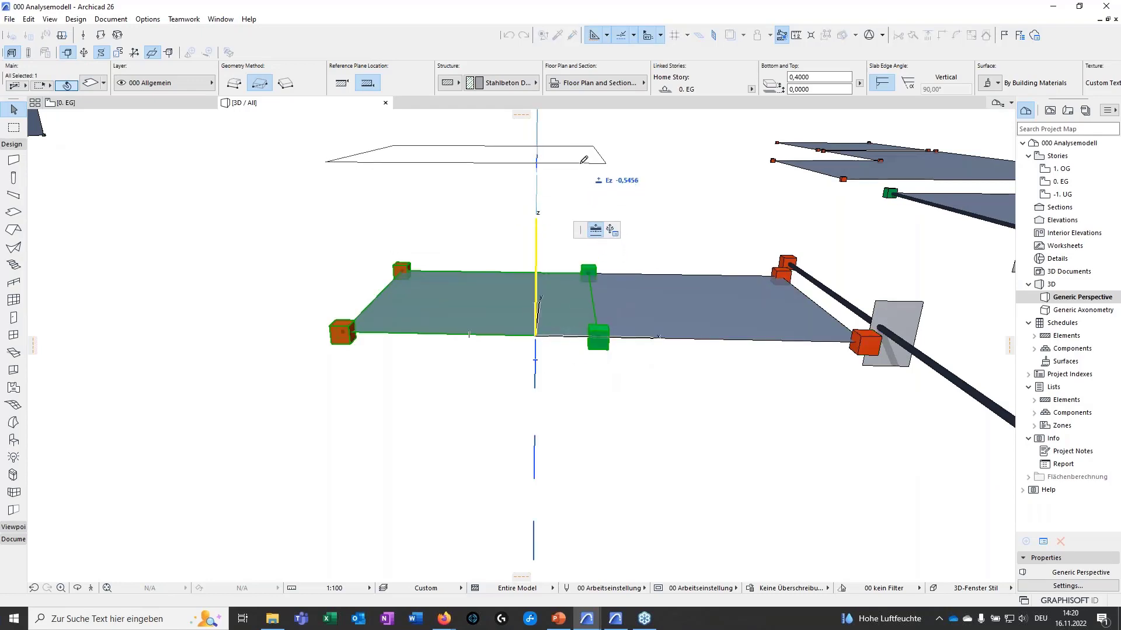
click(575, 175)
click(565, 175)
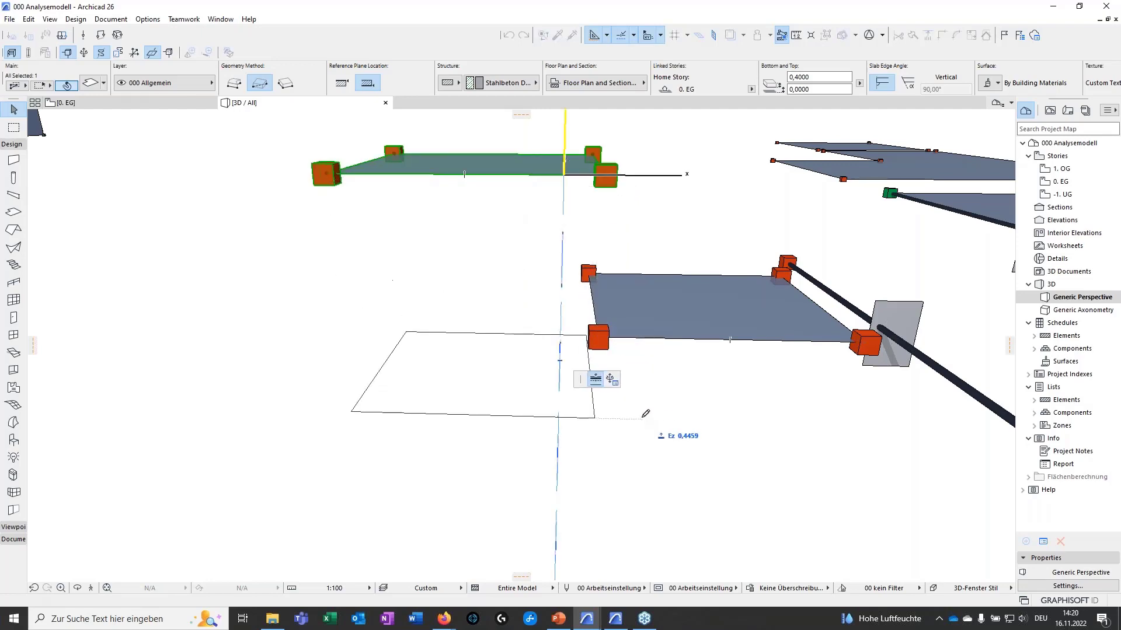
click(603, 331)
click(634, 405)
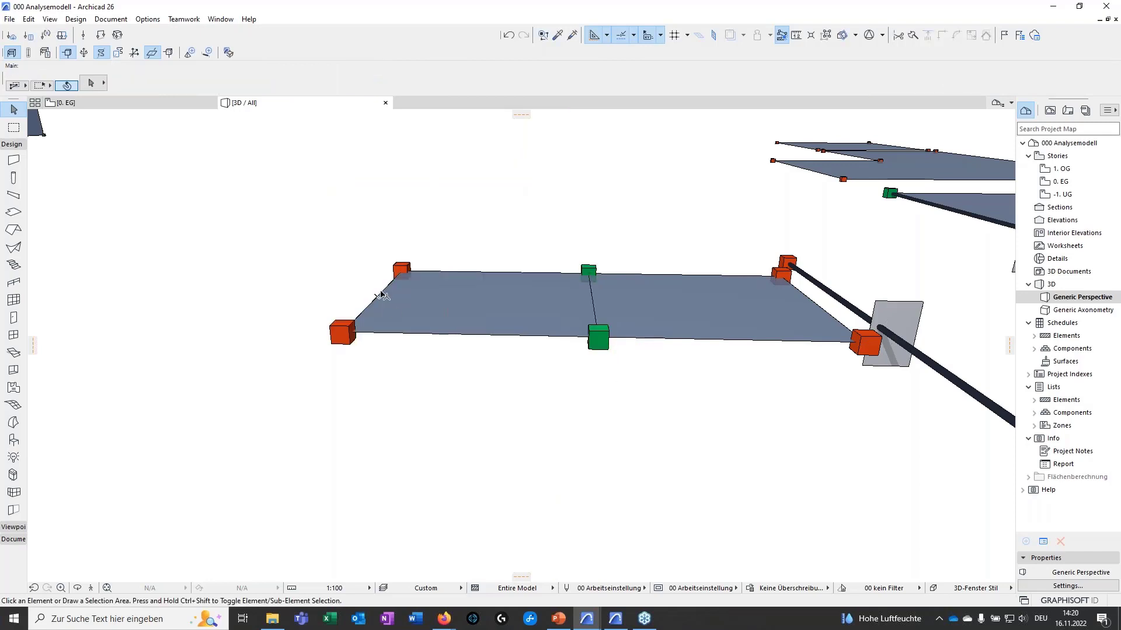
click(510, 274)
click(509, 273)
key(Escape)
key(Escape)
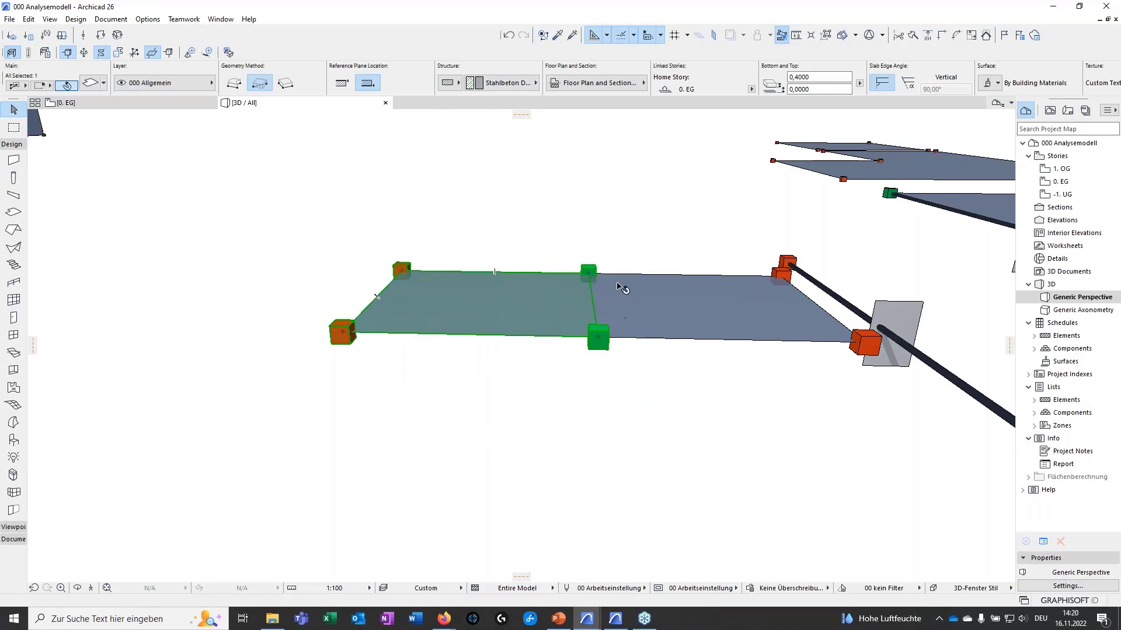
Step: Select the sample beam beside the slabs and examine its analytical axis and end nodes from several sides
middle_drag(772, 335, 507, 356)
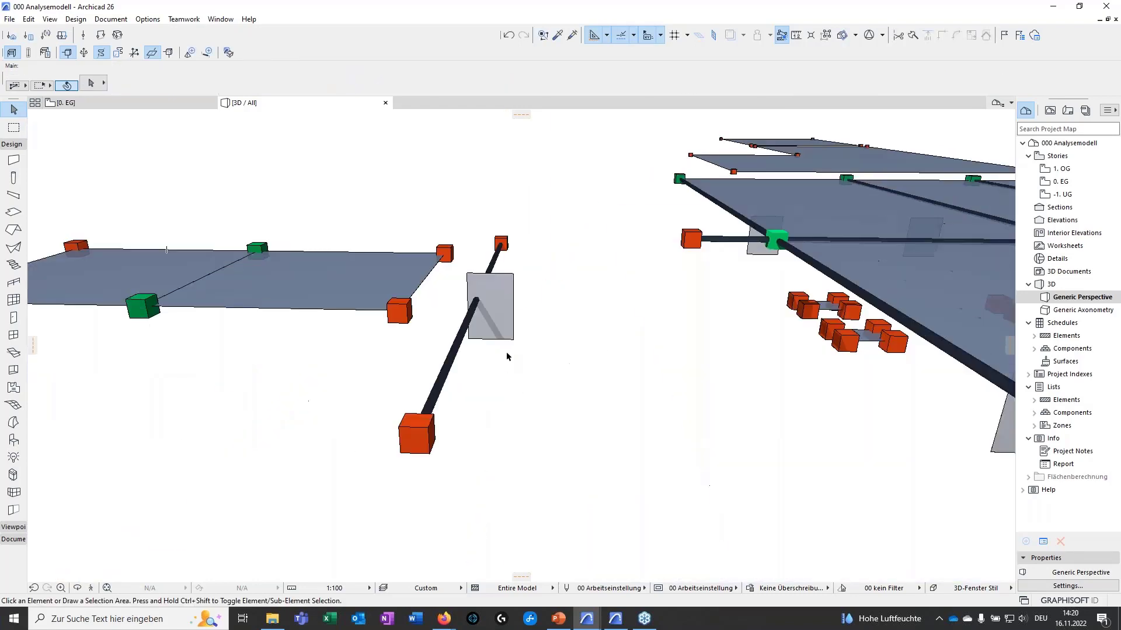
click(456, 355)
shift+middle_drag(507, 401, 603, 405)
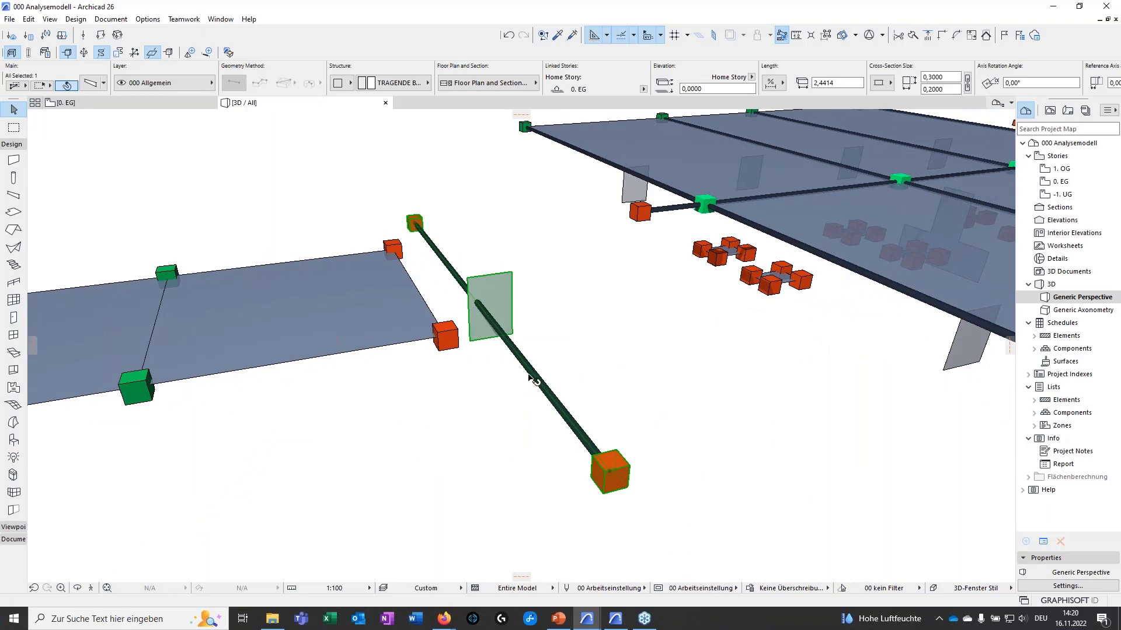
shift+middle_drag(513, 433, 707, 441)
middle_drag(320, 340, 357, 348)
scroll(353, 346, down, 3)
shift+middle_drag(488, 268, 79, 339)
Step: Display the physical model together with the analytical model and examine the segmented beam and the two columns
click(30, 54)
click(68, 87)
drag(388, 388, 523, 385)
middle_drag(523, 385, 709, 486)
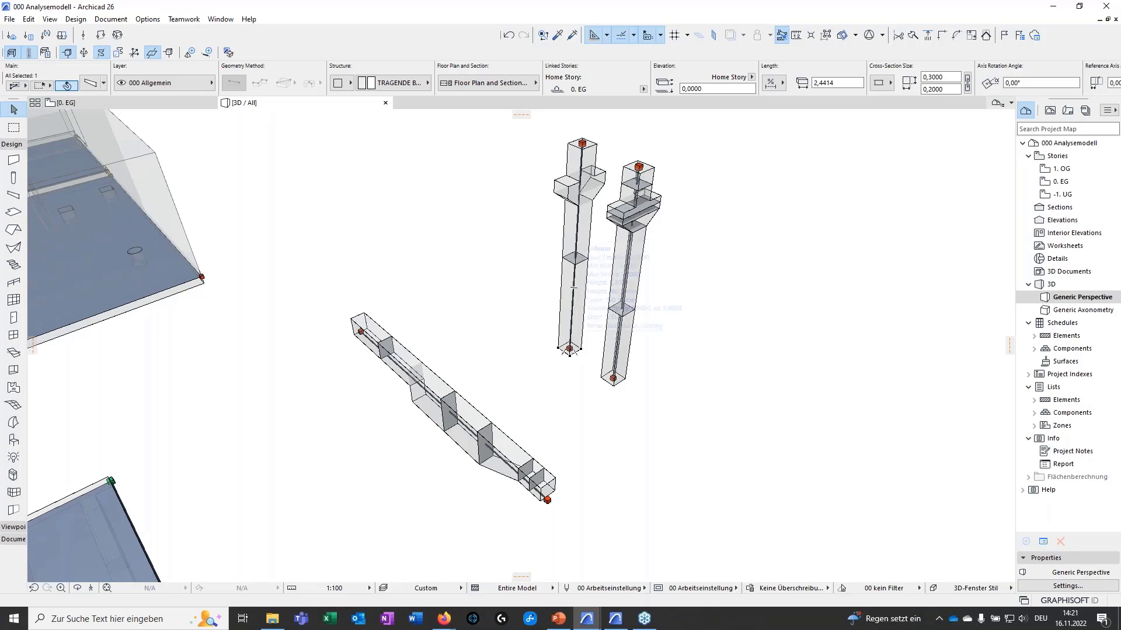
shift+middle_drag(648, 395, 530, 456)
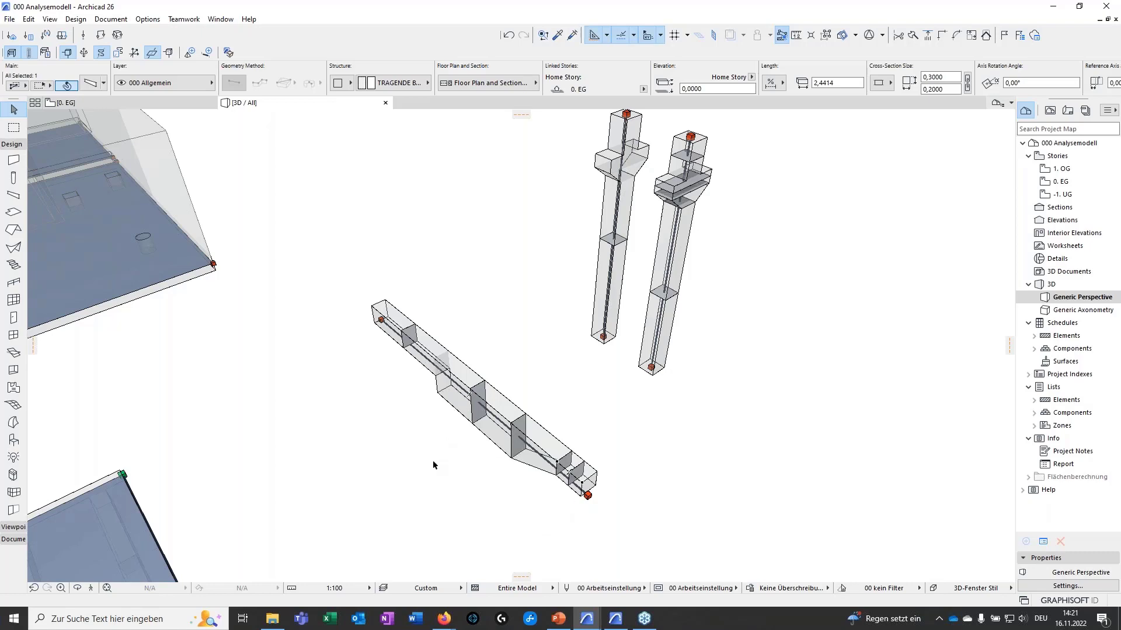
shift+middle_drag(453, 465, 503, 439)
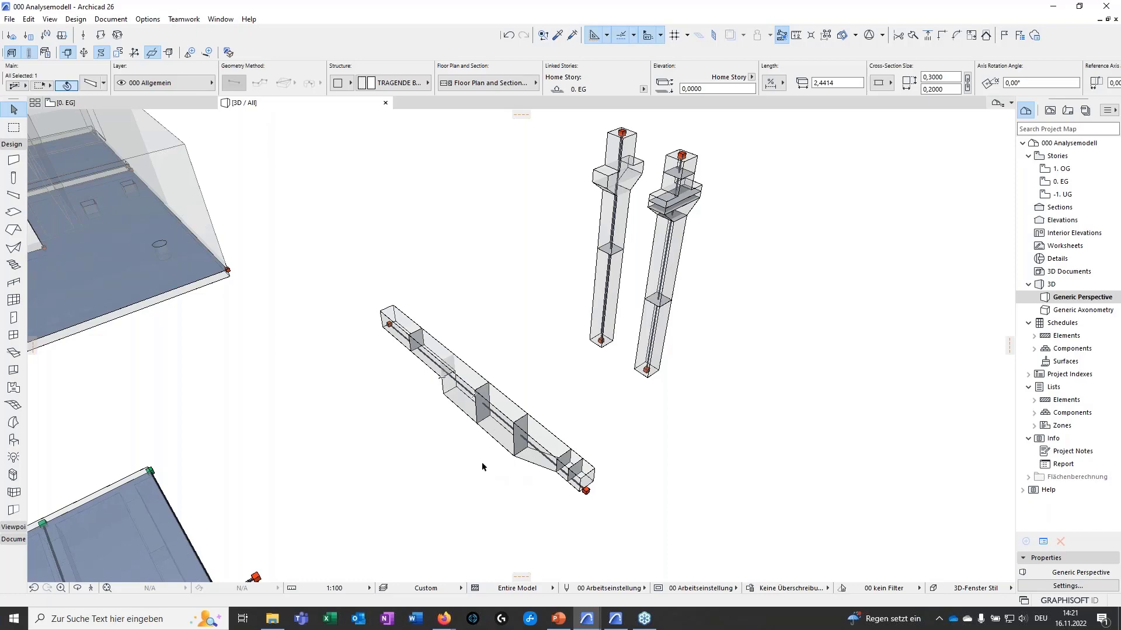
scroll(463, 447, down, 3)
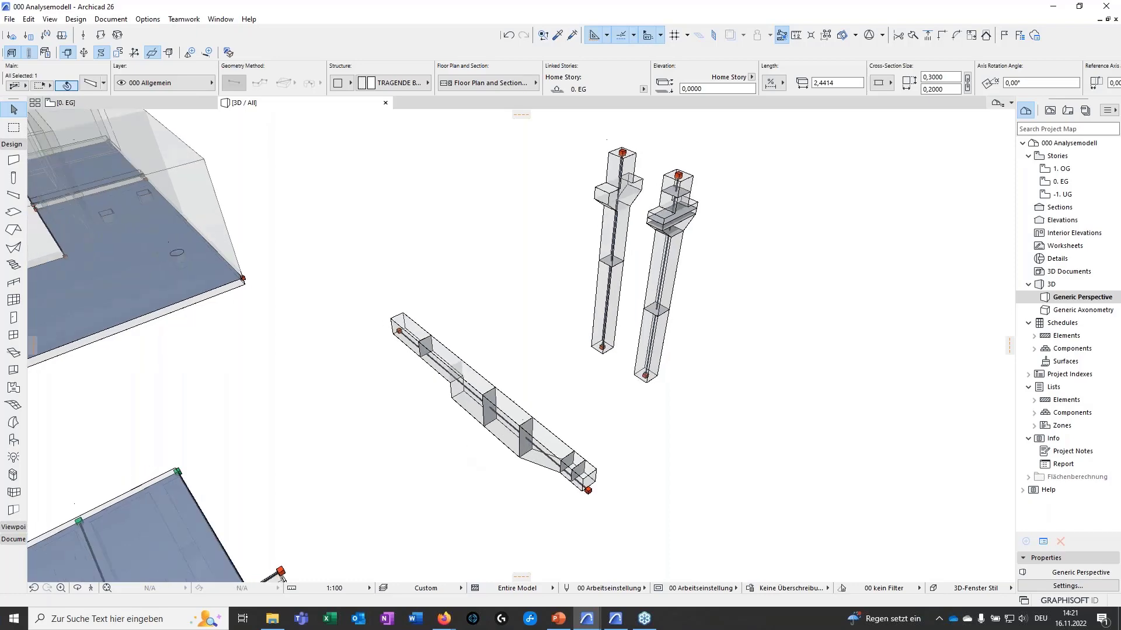
Step: Clear the selection, generate live loads for the zones above the slabs, and inspect the load areas up close
middle_drag(380, 395, 864, 491)
middle_drag(347, 404, 611, 471)
shift+middle_drag(506, 493, 783, 367)
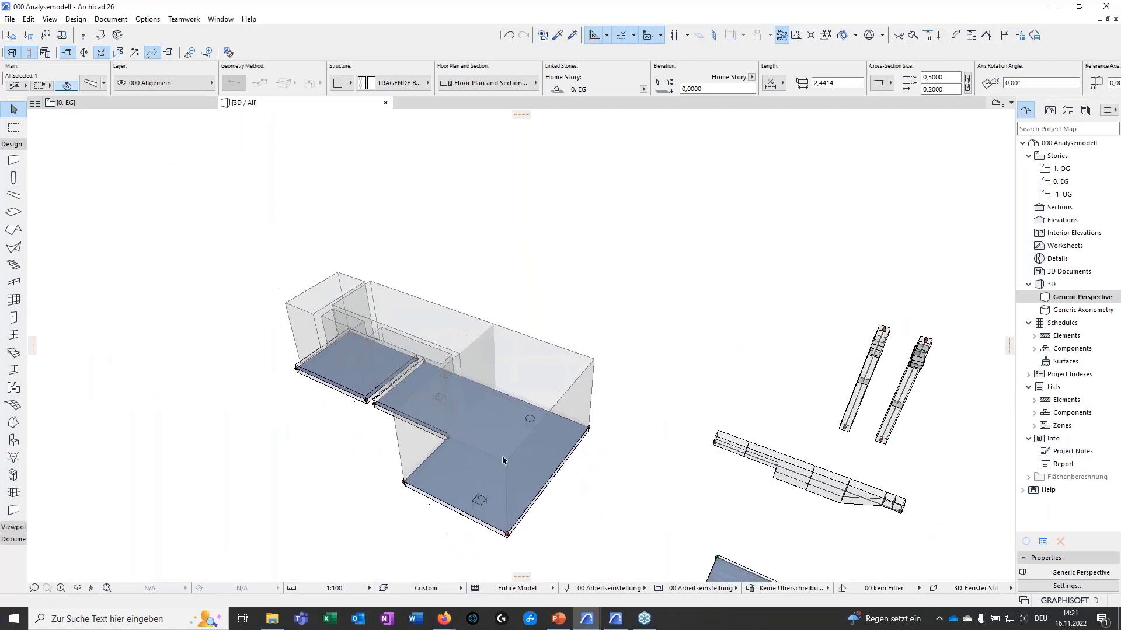
scroll(419, 475, up, 5)
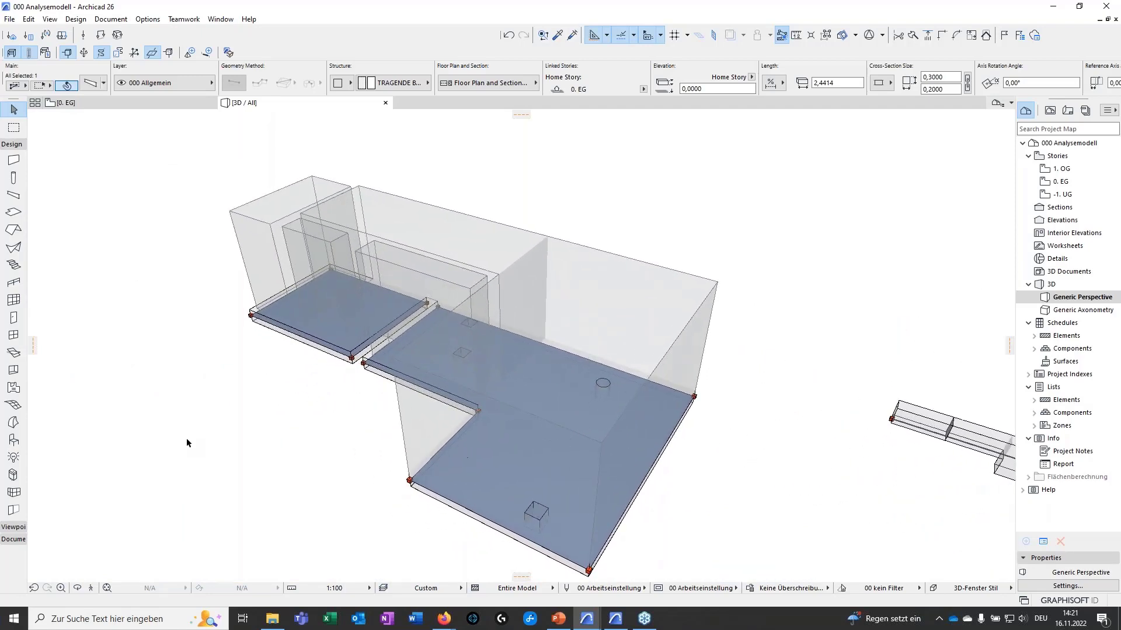
click(212, 439)
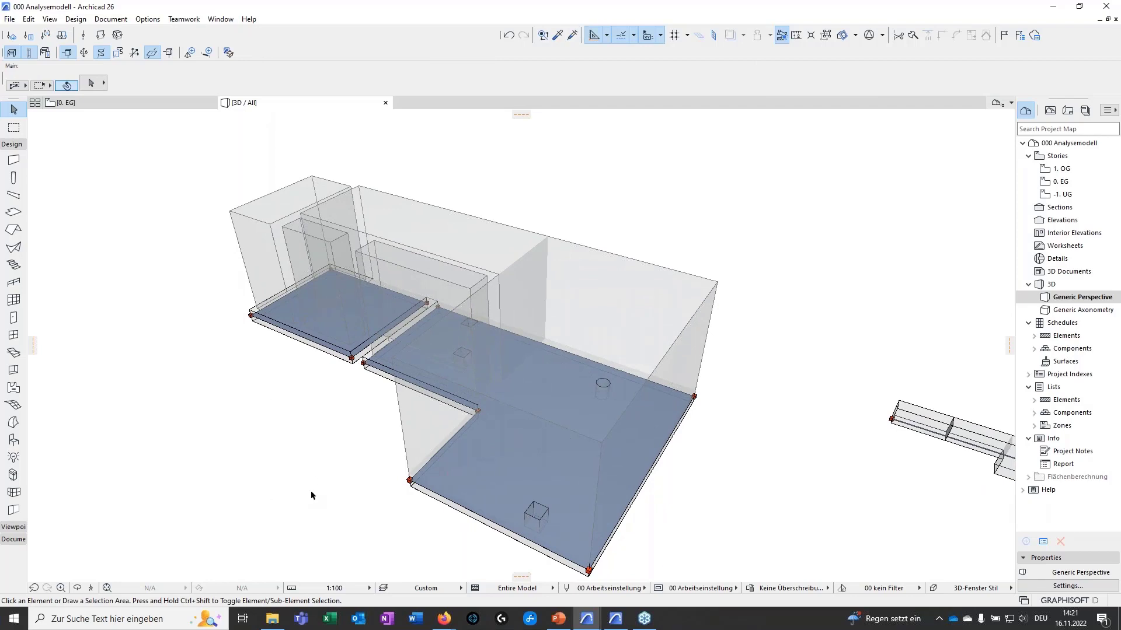
scroll(403, 432, down, 2)
scroll(351, 451, up, 1)
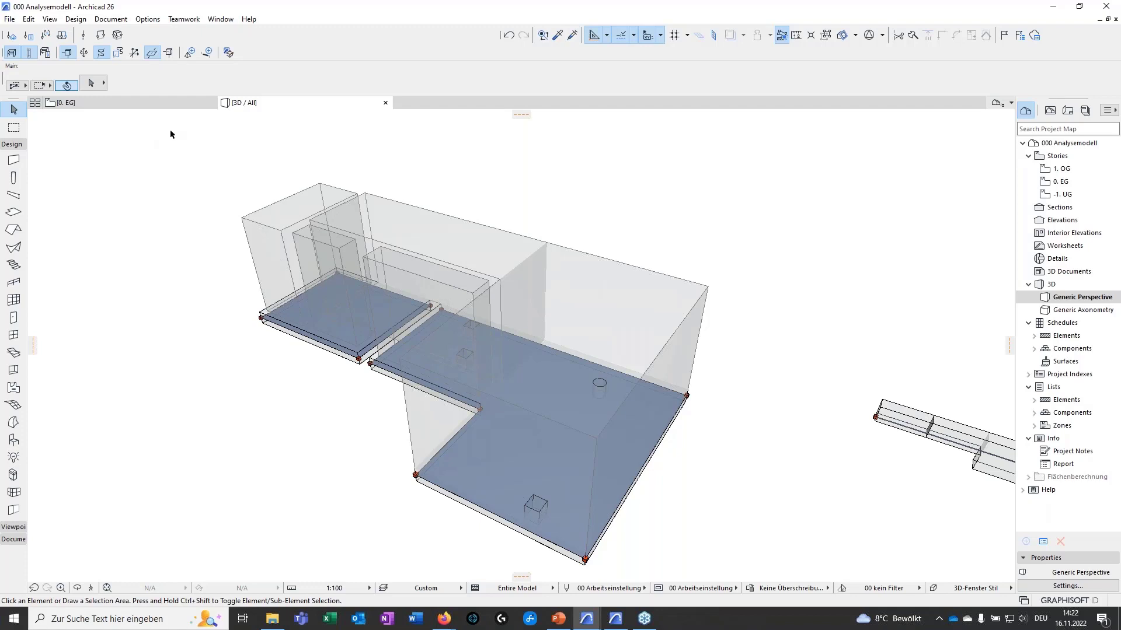
click(76, 20)
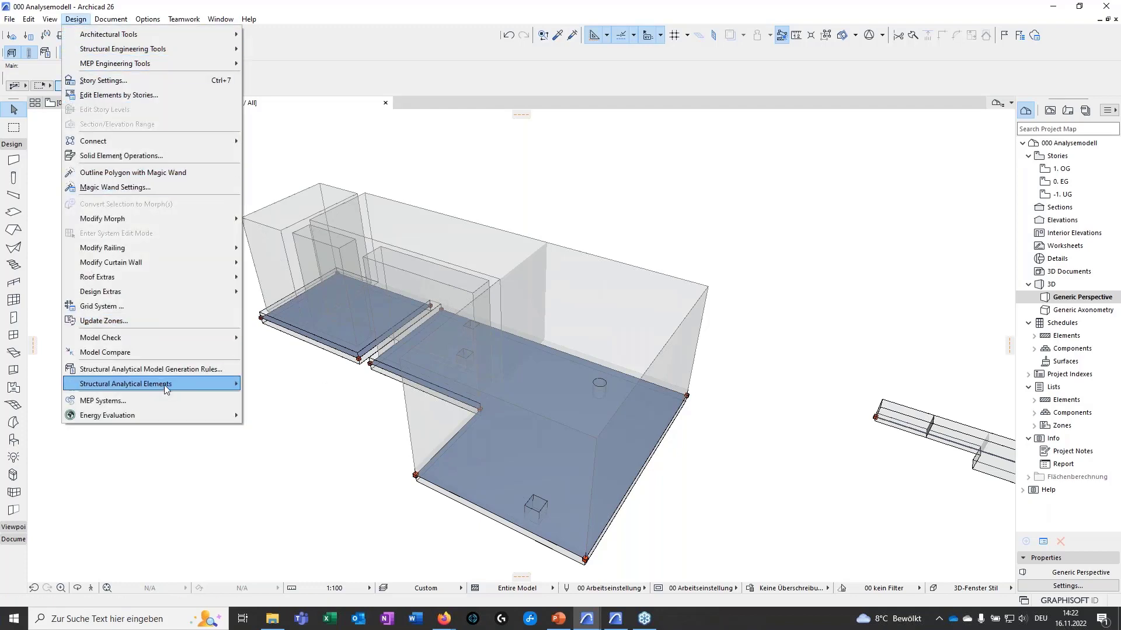
mouse_move(167, 389)
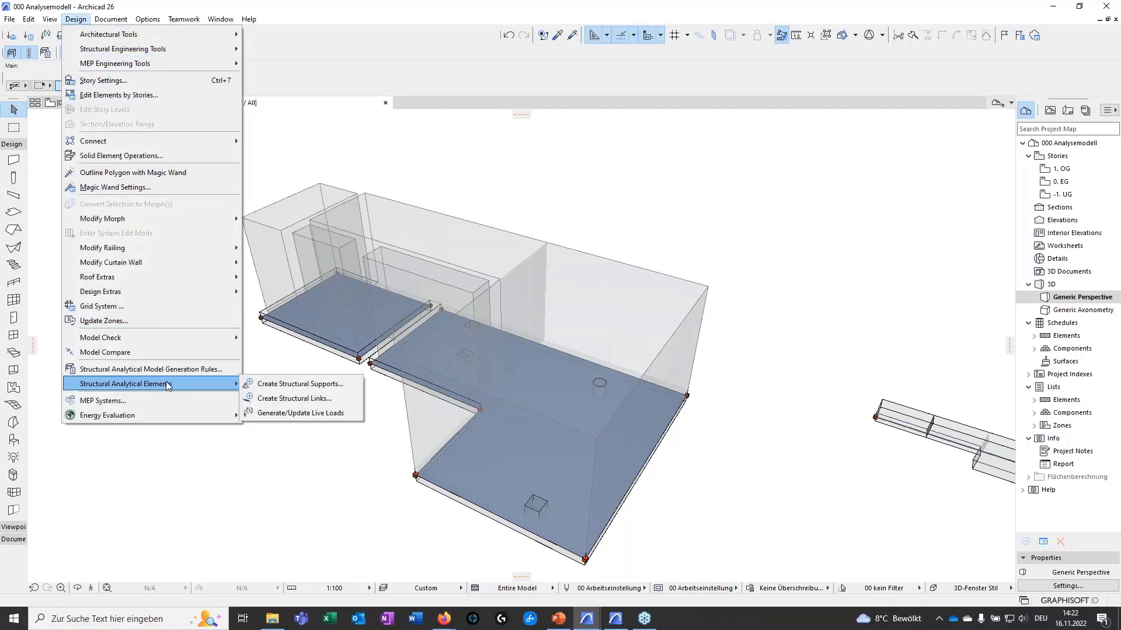
click(286, 415)
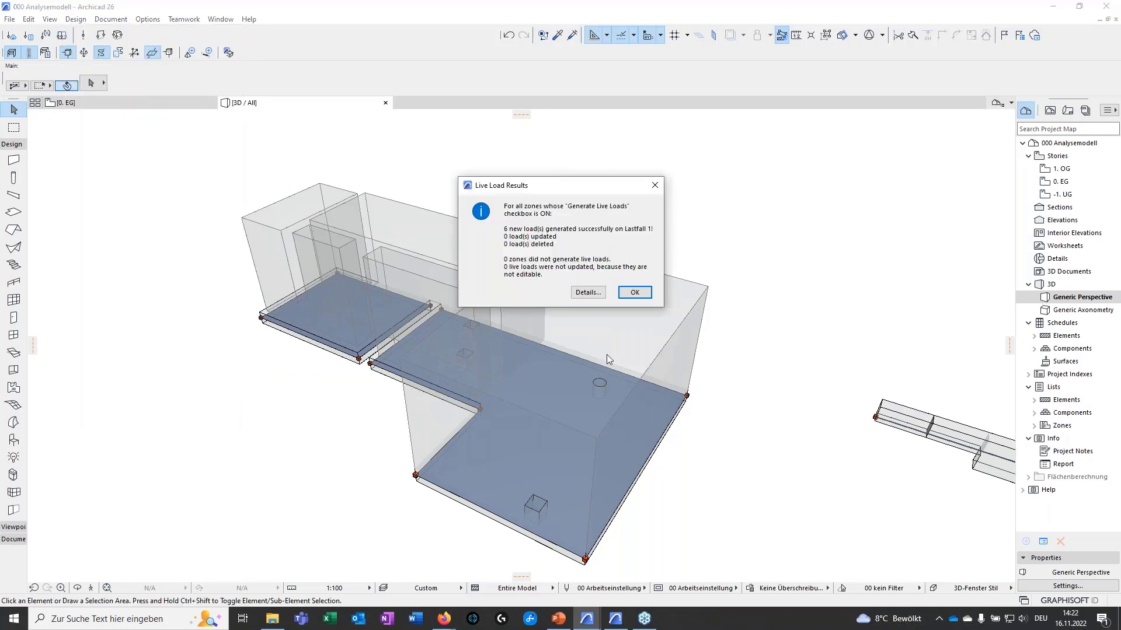
click(635, 293)
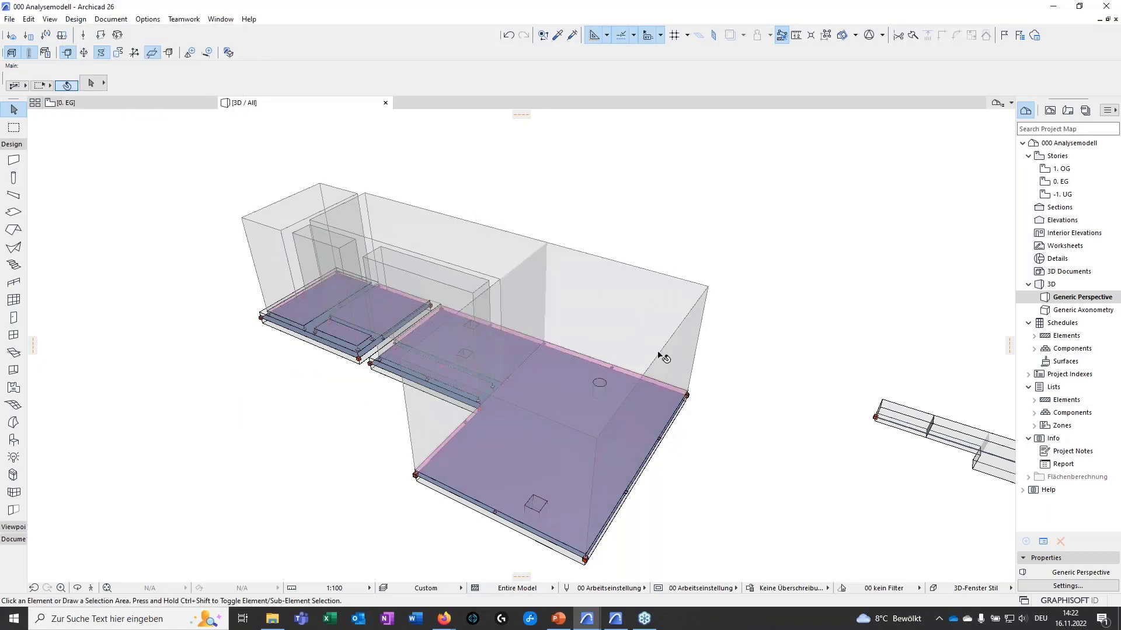
scroll(397, 490, up, 2)
scroll(413, 483, up, 1)
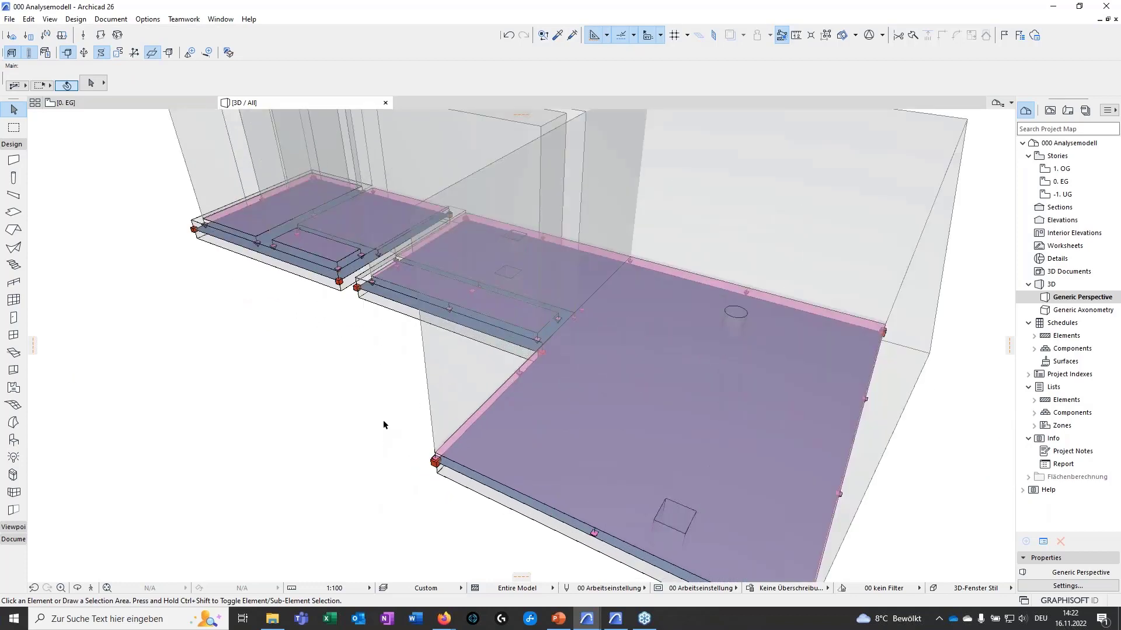
middle_drag(305, 429, 304, 429)
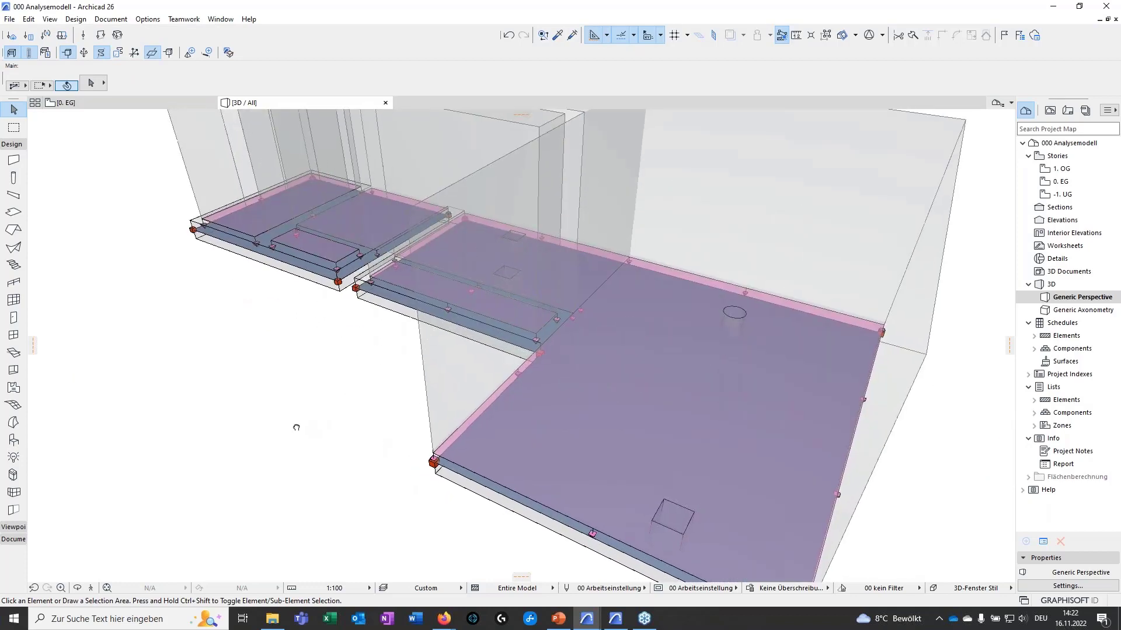
scroll(304, 429, down, 3)
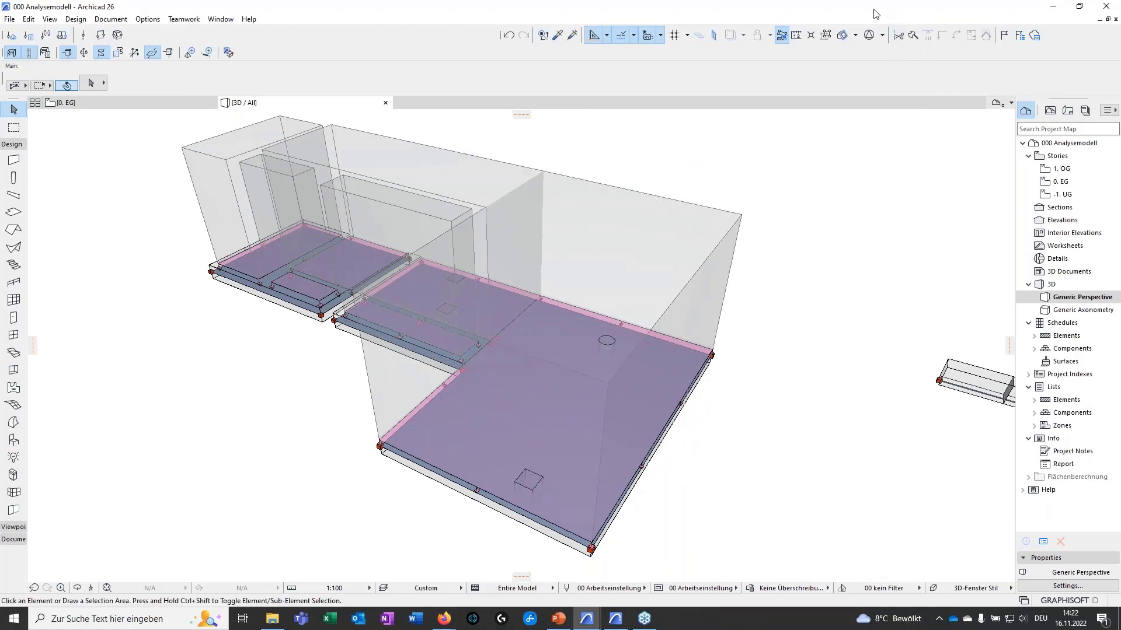
Step: Switch to the Demohaus 26 002 project in the other Archicad window and maximise it
click(1053, 6)
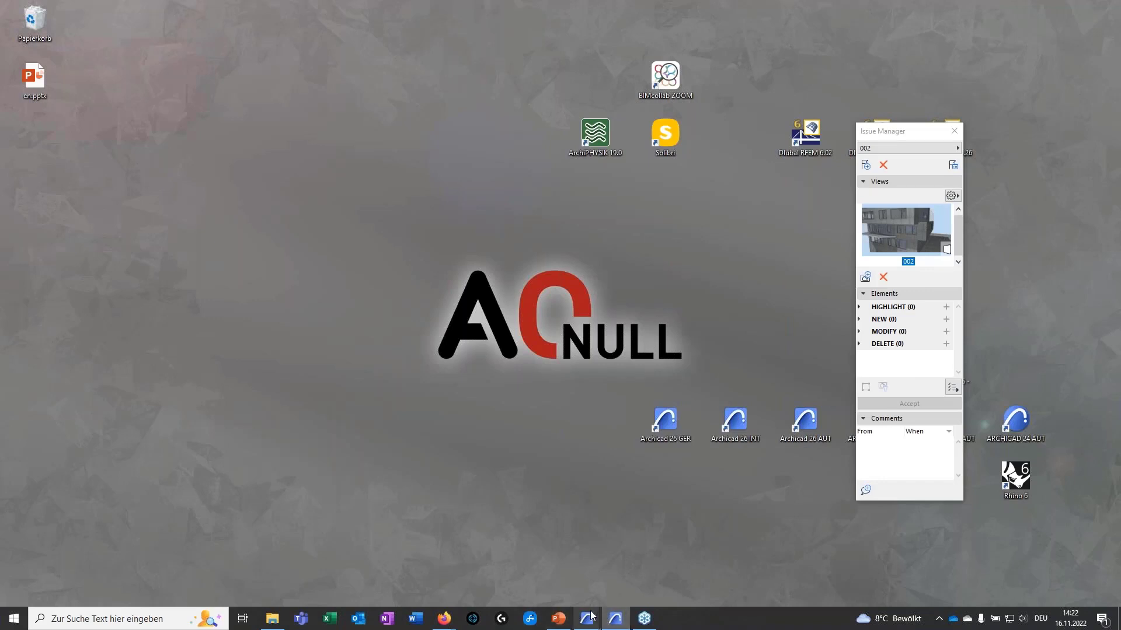
mouse_move(587, 619)
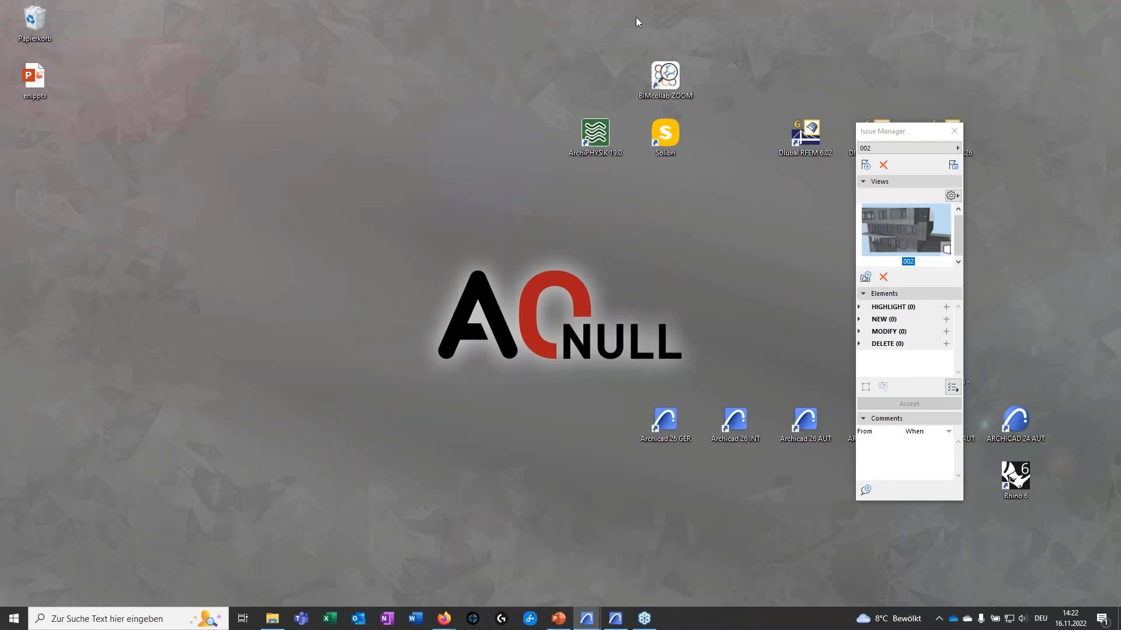
drag(635, 16, 598, 184)
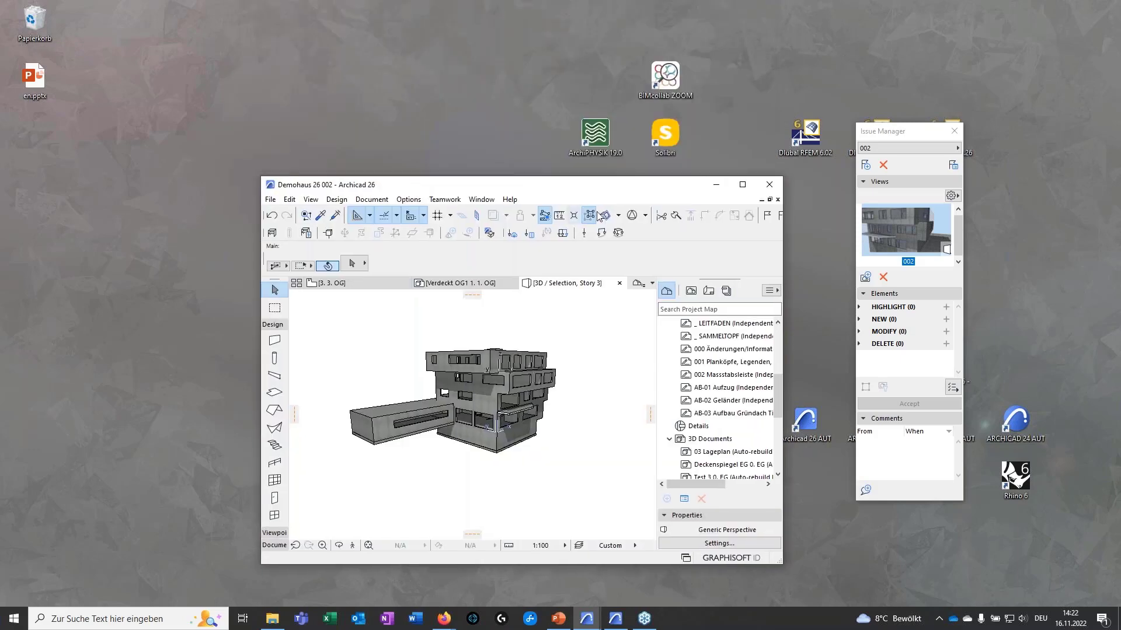
click(749, 183)
Step: Display the Demohaus building as a structural analytical model and view it from the outside
scroll(522, 278, down, 2)
shift+middle_drag(454, 342, 496, 409)
scroll(496, 411, up, 3)
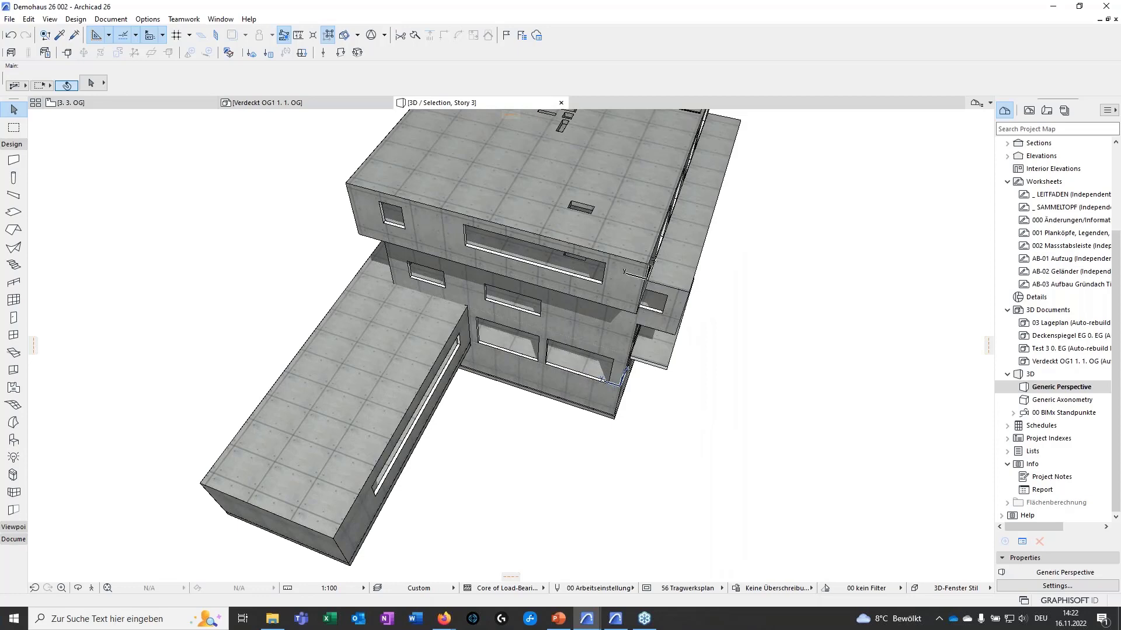
shift+middle_drag(345, 265, 180, 331)
middle_drag(386, 394, 457, 395)
shift+middle_drag(411, 368, 421, 291)
shift+middle_drag(433, 474, 475, 545)
scroll(500, 370, up, 8)
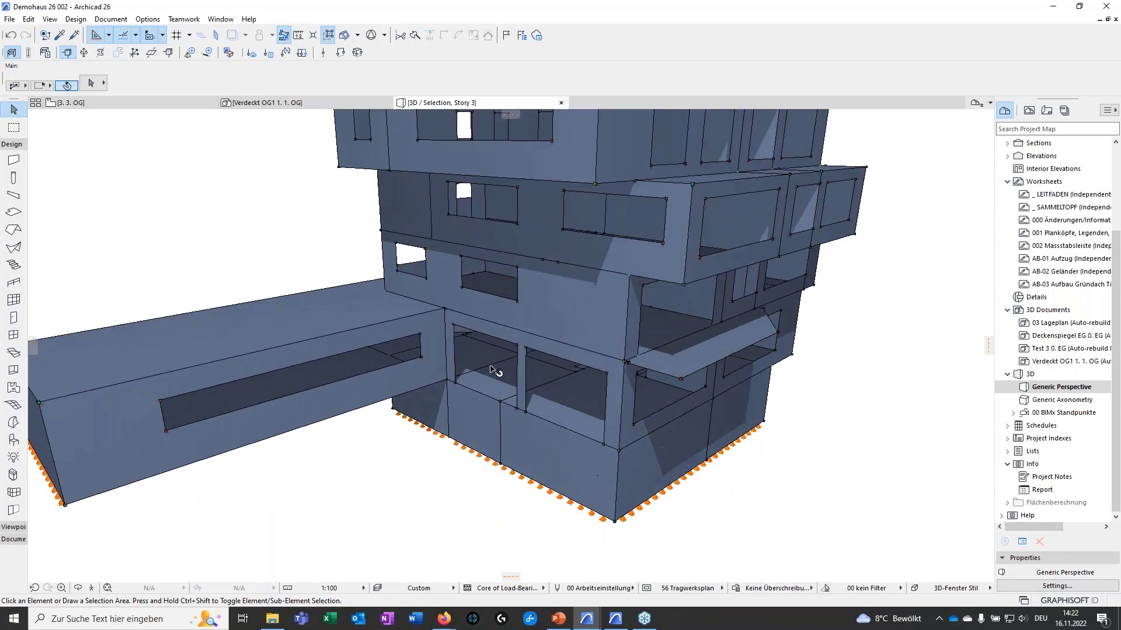
Step: Examine the line supports along the base walls and the nodes around the projecting slab's corner
shift+middle_drag(819, 342, 565, 403)
scroll(565, 402, up, 3)
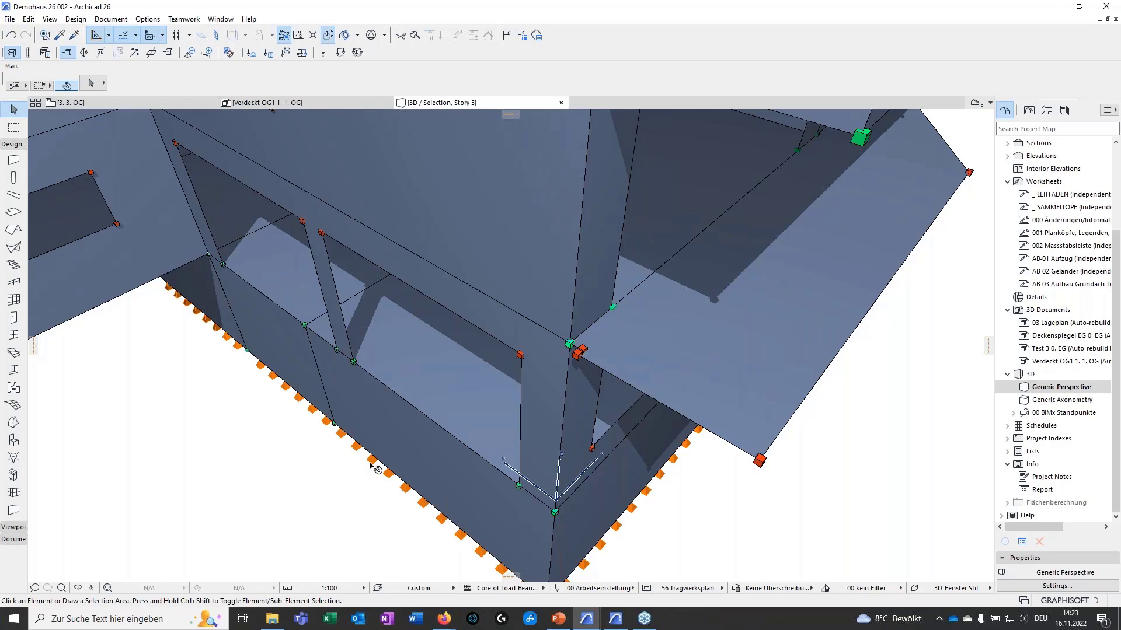
scroll(385, 399, down, 3)
scroll(374, 403, down, 3)
middle_drag(374, 403, 585, 426)
scroll(584, 426, up, 5)
scroll(586, 426, up, 6)
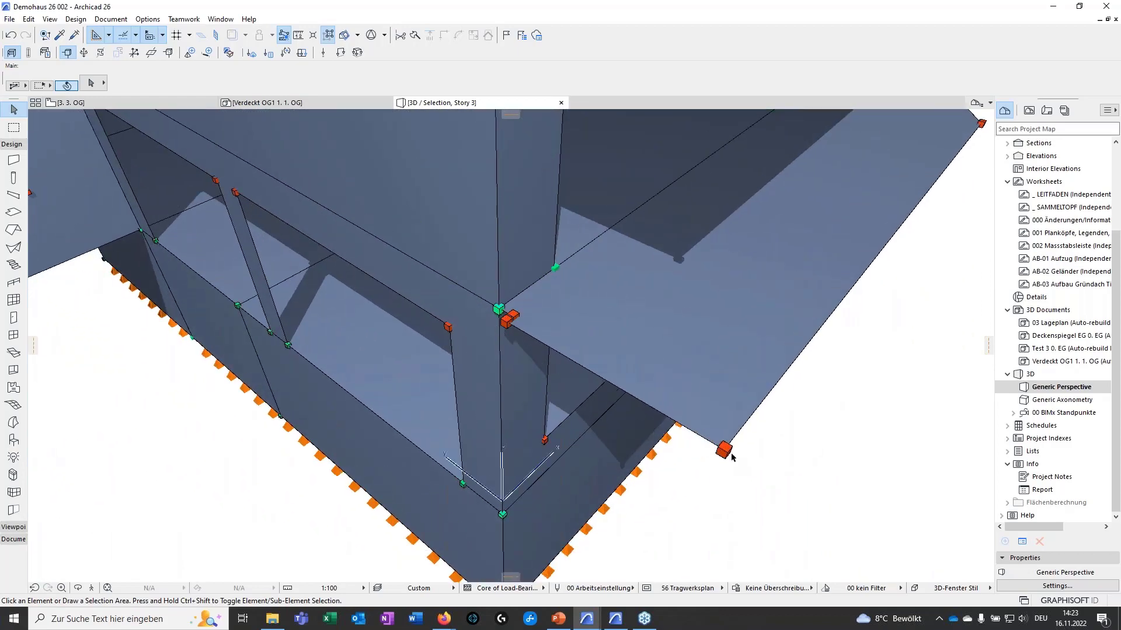
Step: Inspect the nodes where walls and slabs meet and around the façade openings across the building's storeys
drag(525, 331, 680, 309)
scroll(601, 295, up, 5)
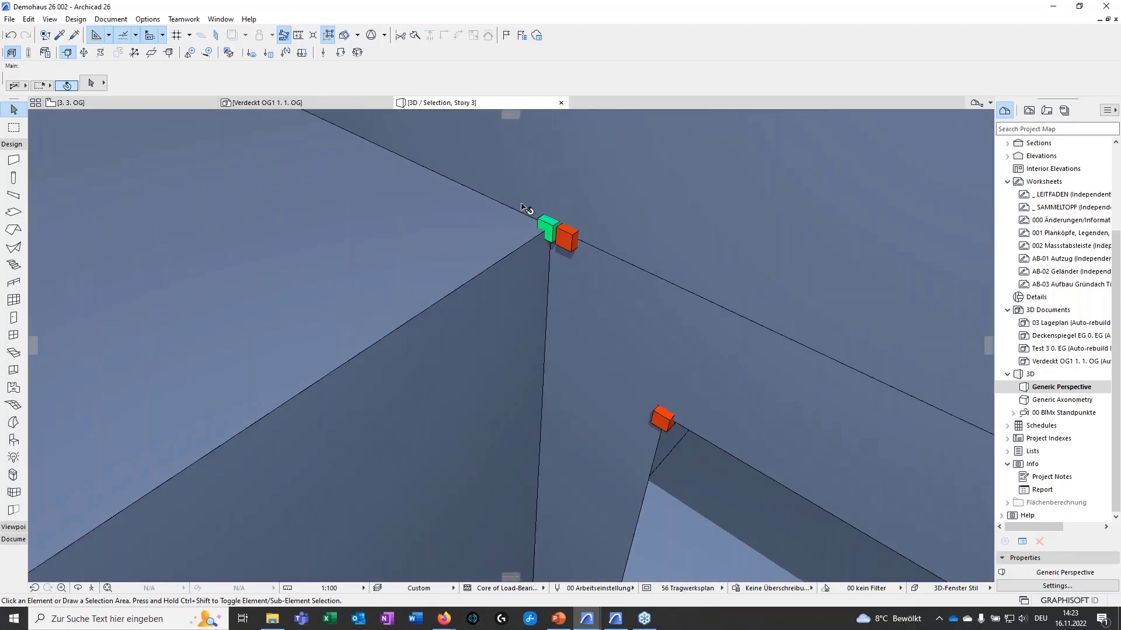
scroll(554, 365, down, 5)
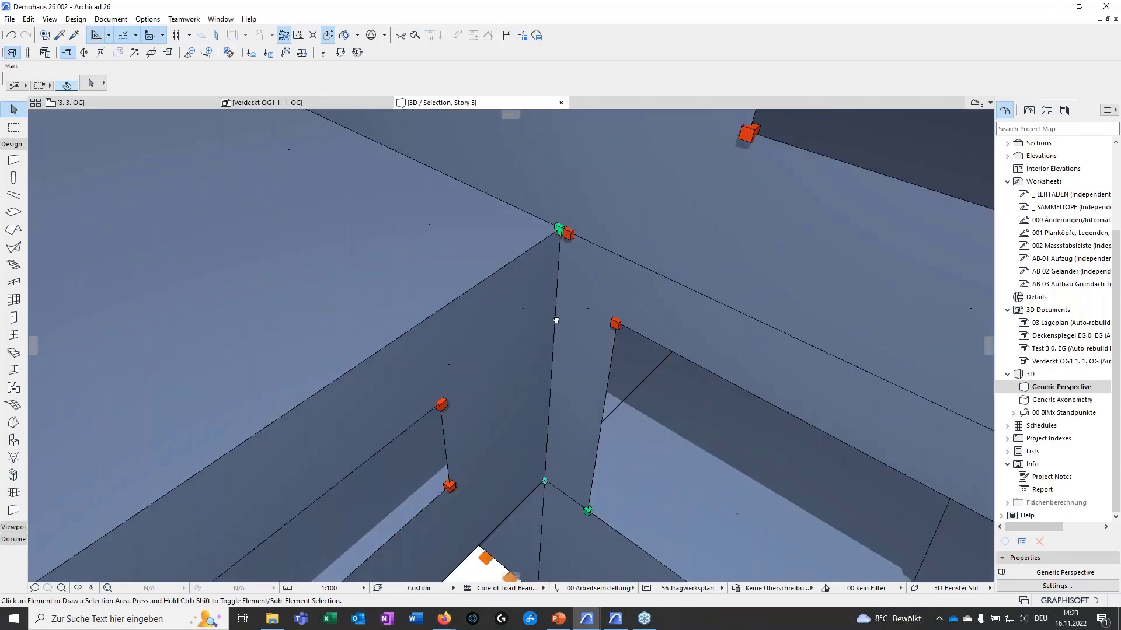
scroll(546, 360, down, 6)
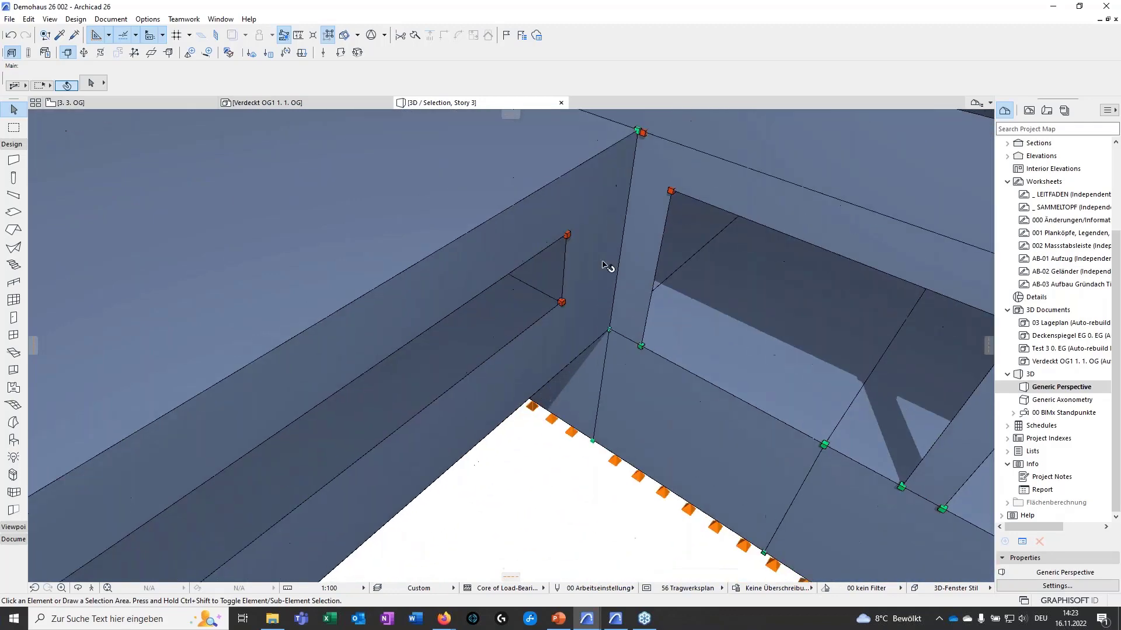
drag(620, 352, 541, 313)
middle_drag(541, 312, 513, 383)
drag(536, 392, 611, 429)
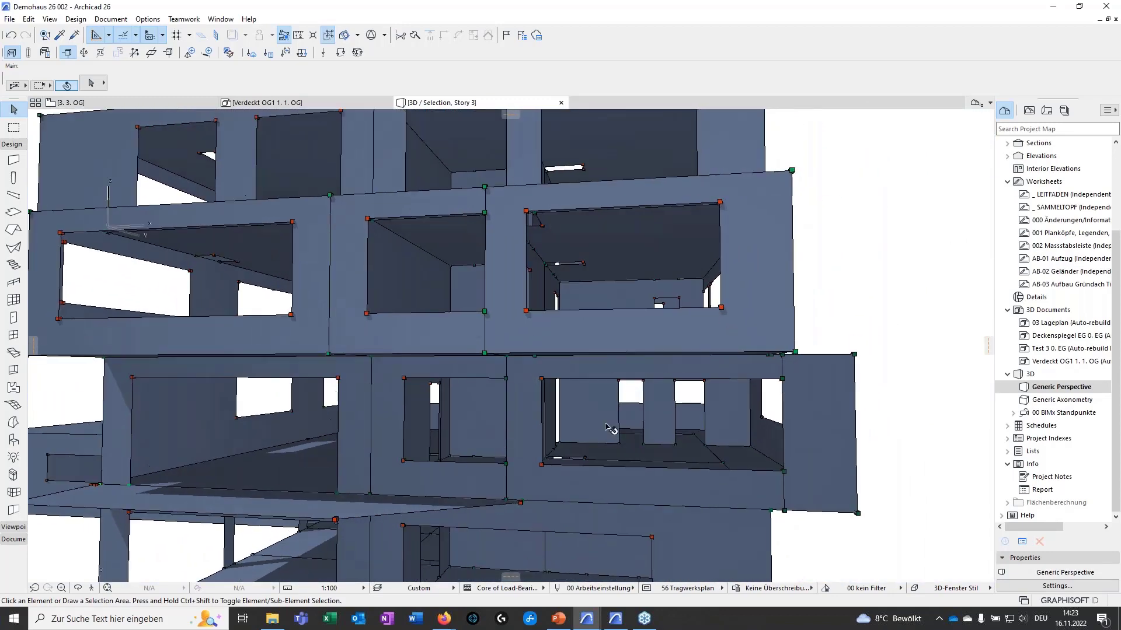
shift+middle_drag(660, 413, 761, 413)
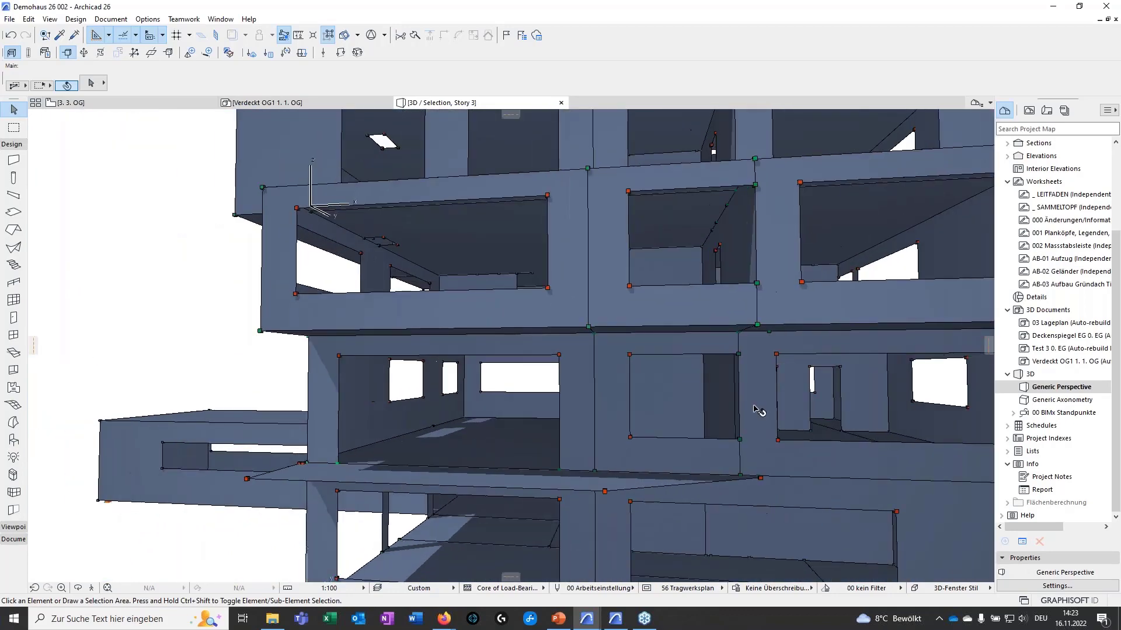
Step: Examine the analytical model of the Demohaus building from several sides, including the base line supports and the cantilevered wing
shift+middle_drag(465, 396, 578, 426)
shift+middle_drag(408, 336, 522, 334)
middle_drag(419, 421, 459, 169)
scroll(512, 448, down, 3)
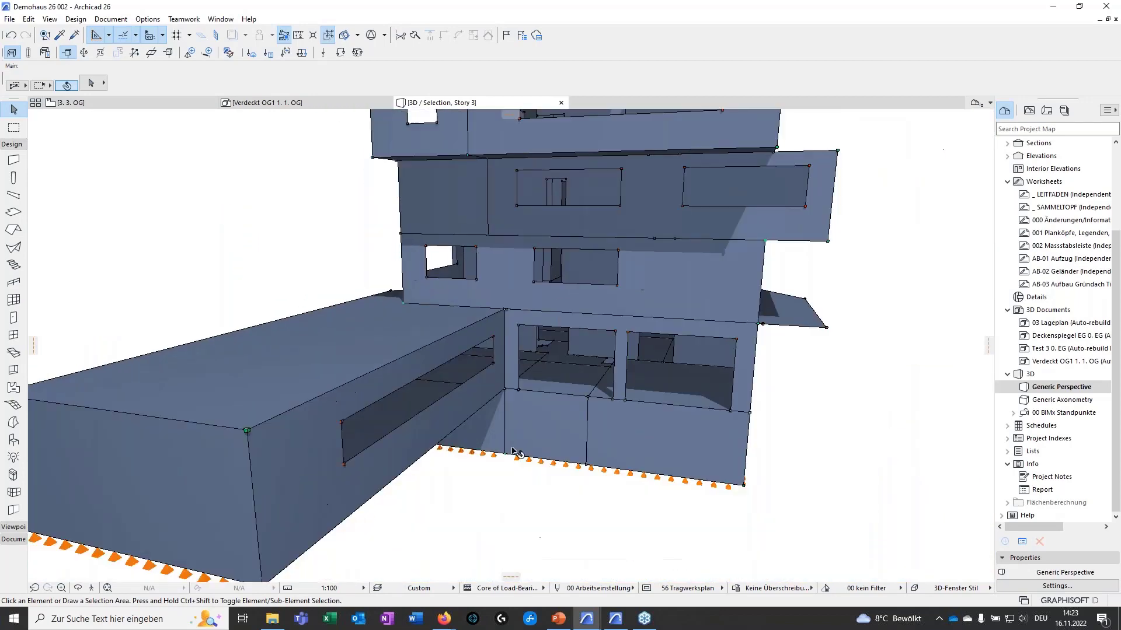
shift+middle_drag(676, 503, 501, 441)
shift+middle_drag(687, 480, 420, 400)
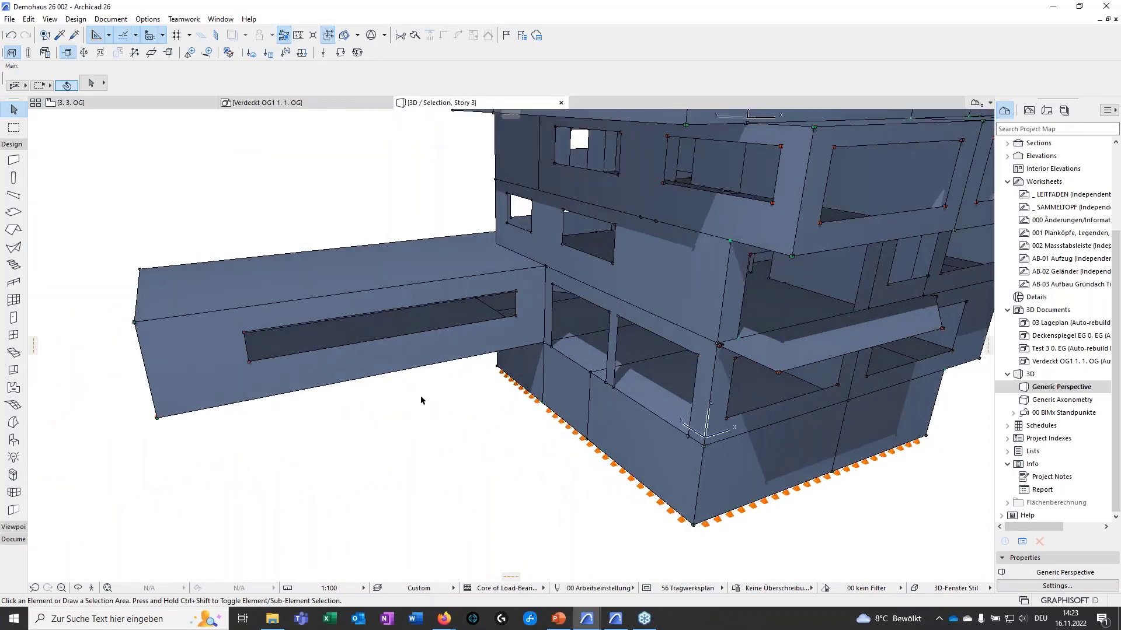
scroll(453, 393, down, 2)
middle_drag(451, 392, 514, 434)
scroll(410, 436, down, 5)
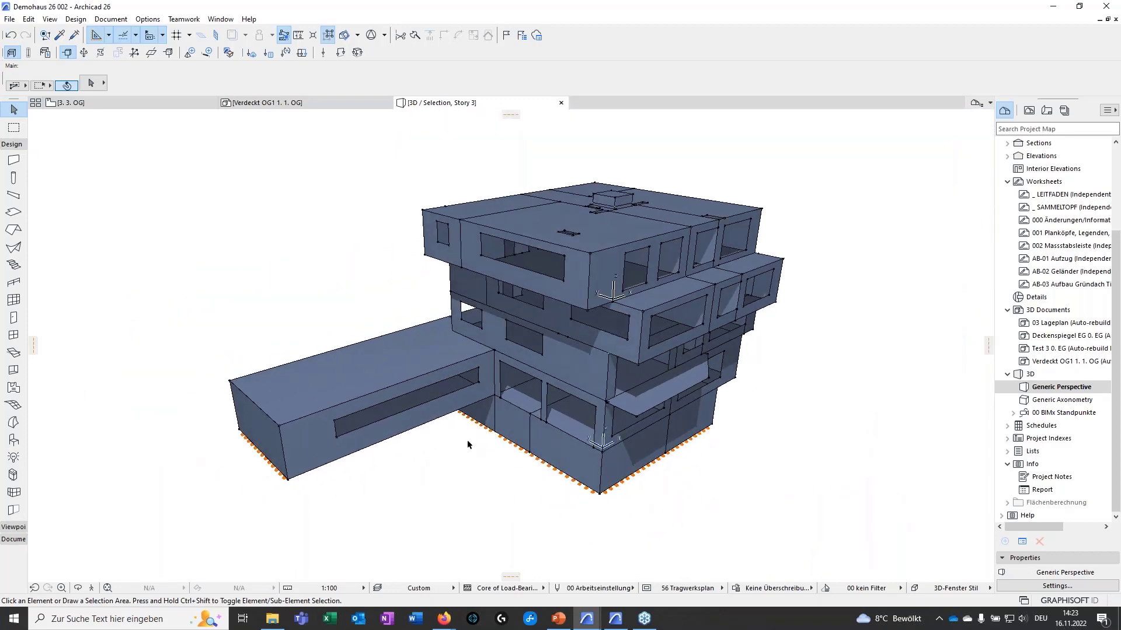
Step: Review the Structural Analytical Format (*.xlsx) save options for the entire project and the Dlubal RFEM translator settings, leaving without saving
click(9, 18)
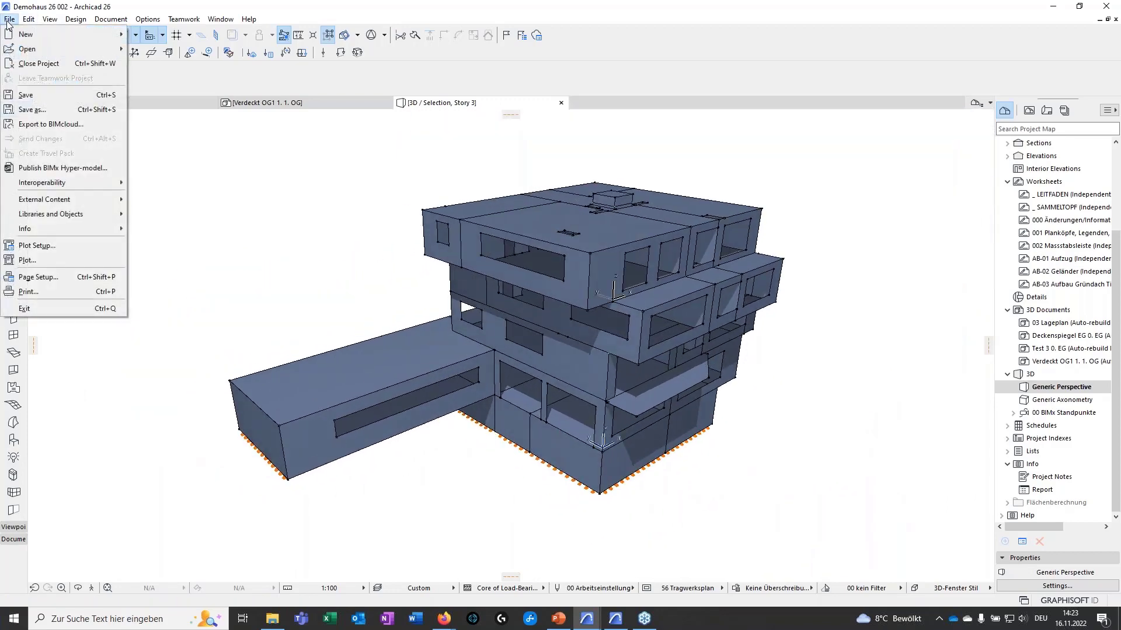
click(47, 110)
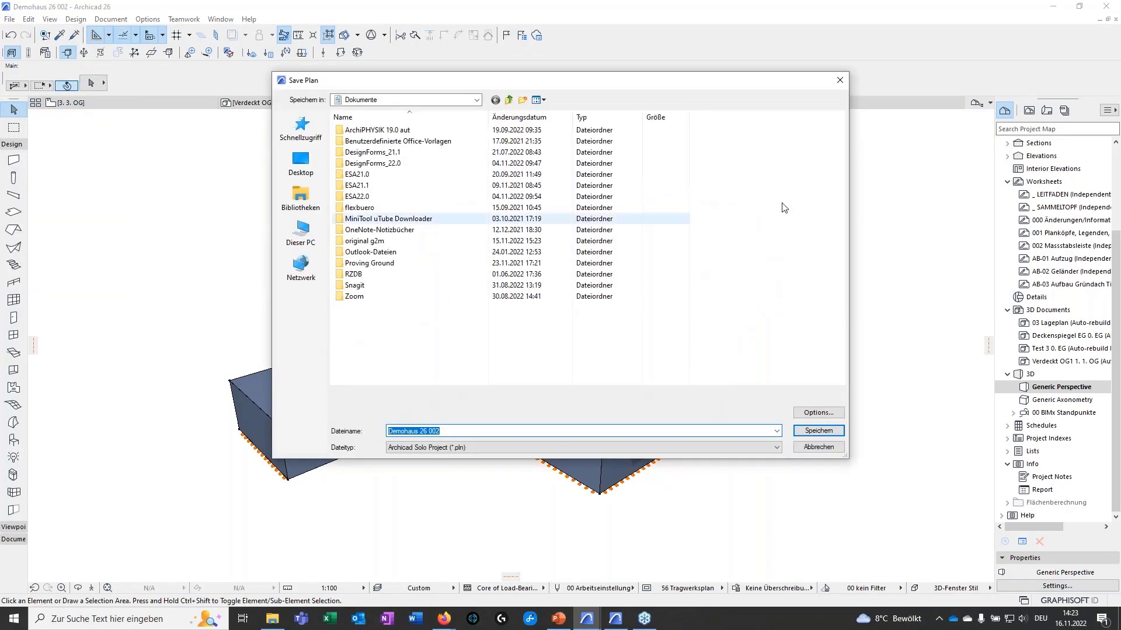
click(542, 450)
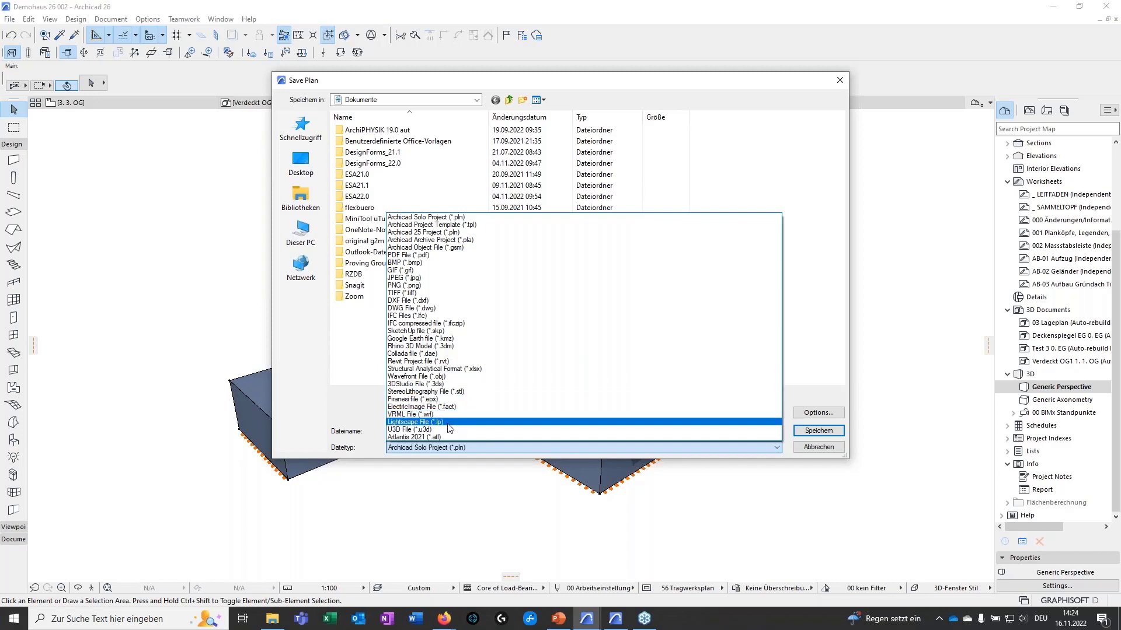
click(410, 370)
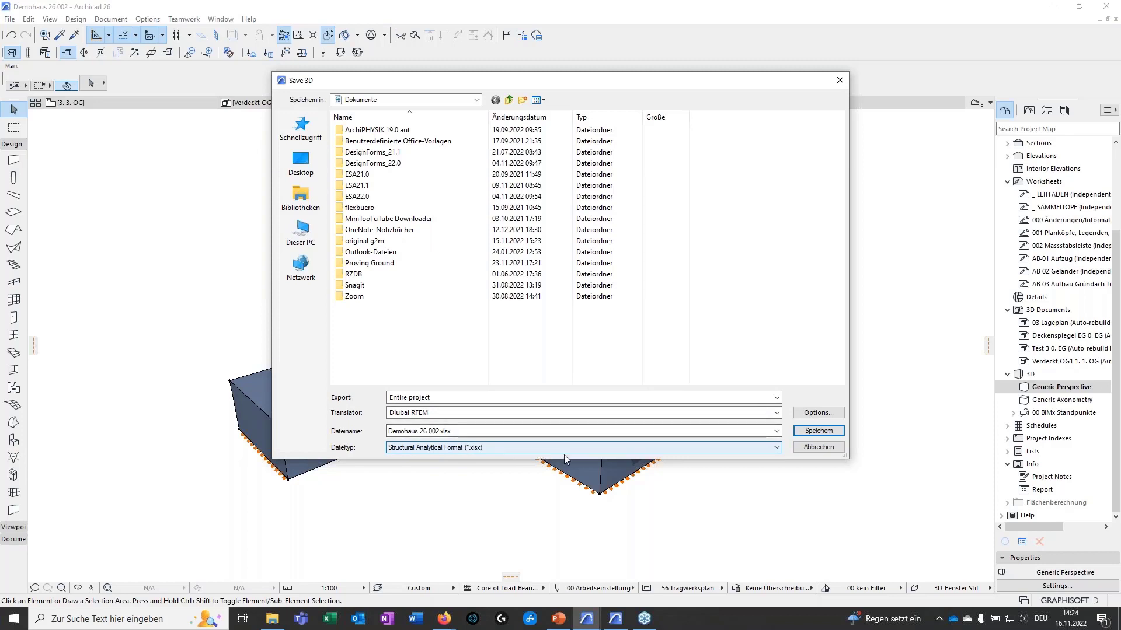
click(806, 414)
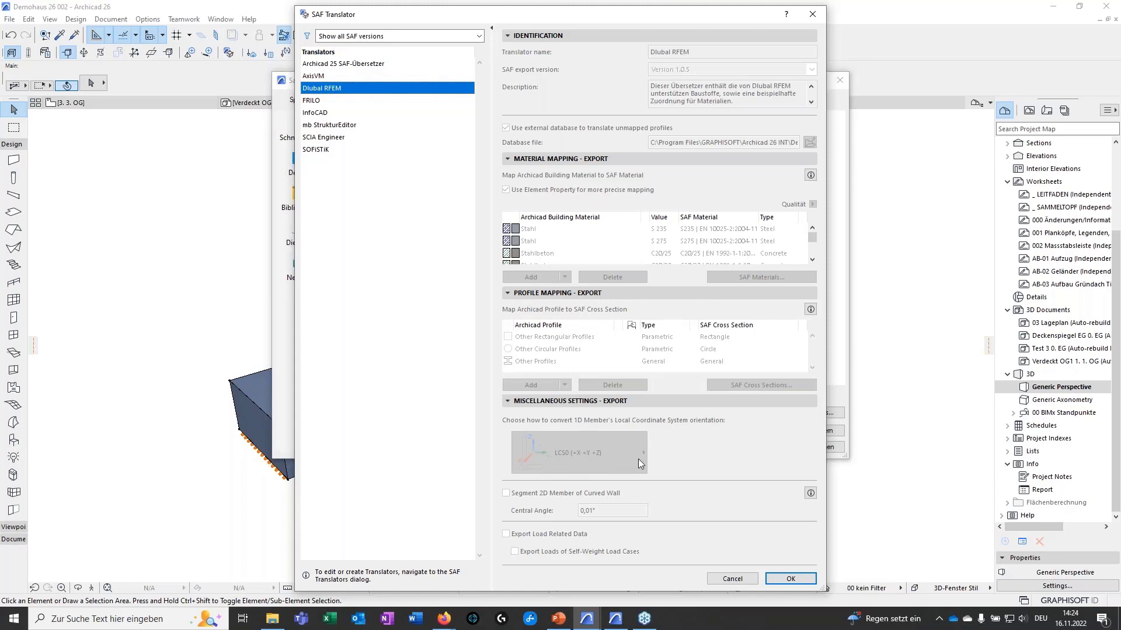
click(790, 578)
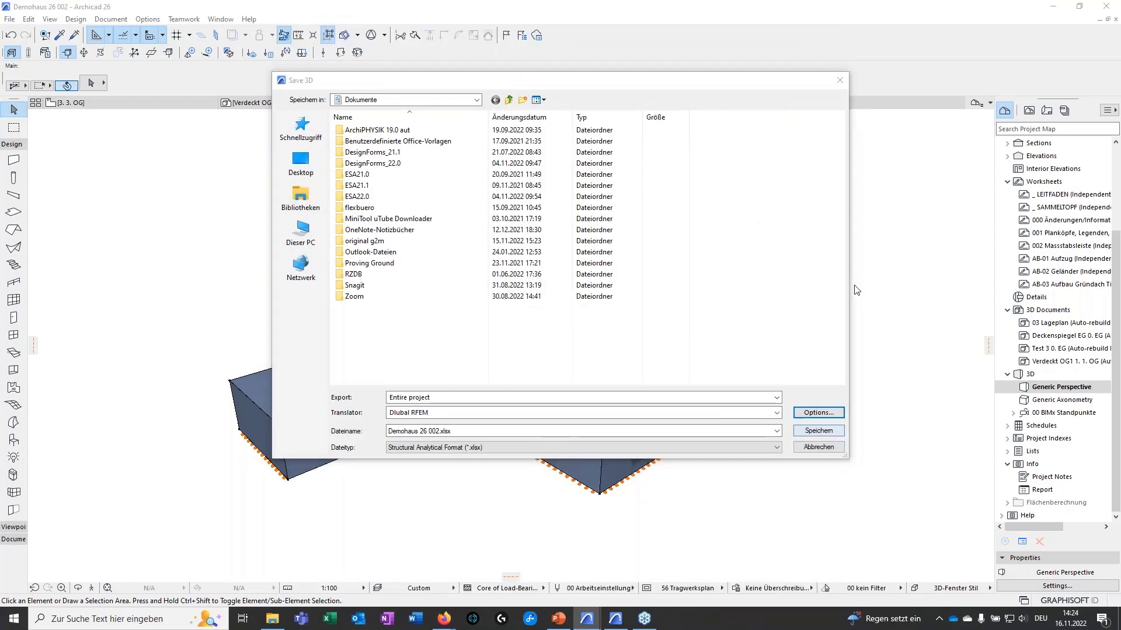
click(839, 81)
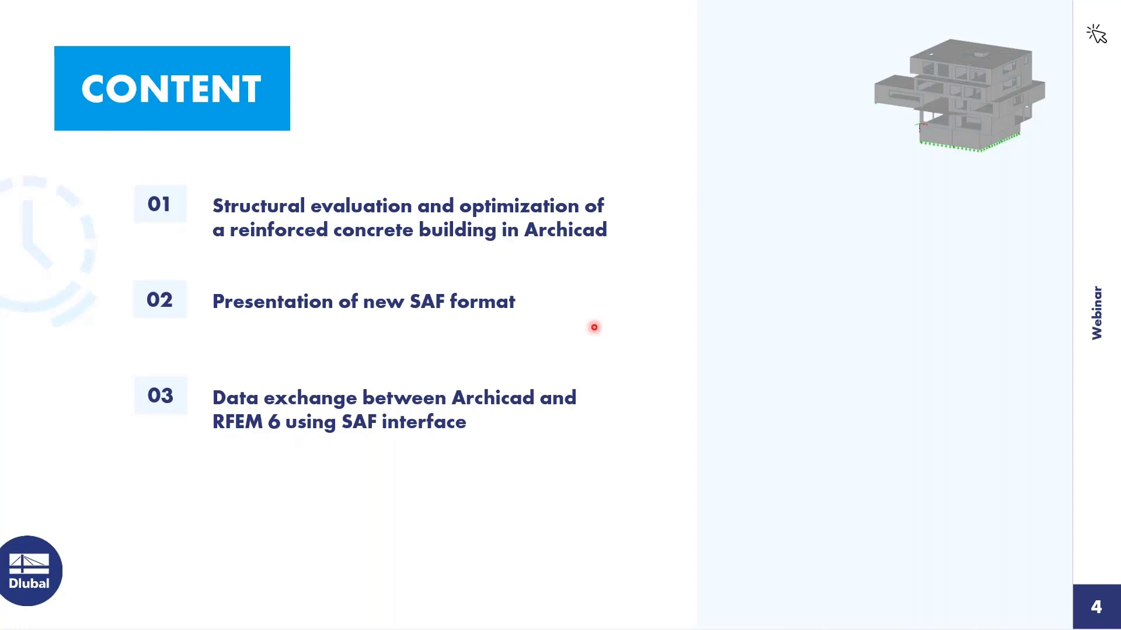
key(Right)
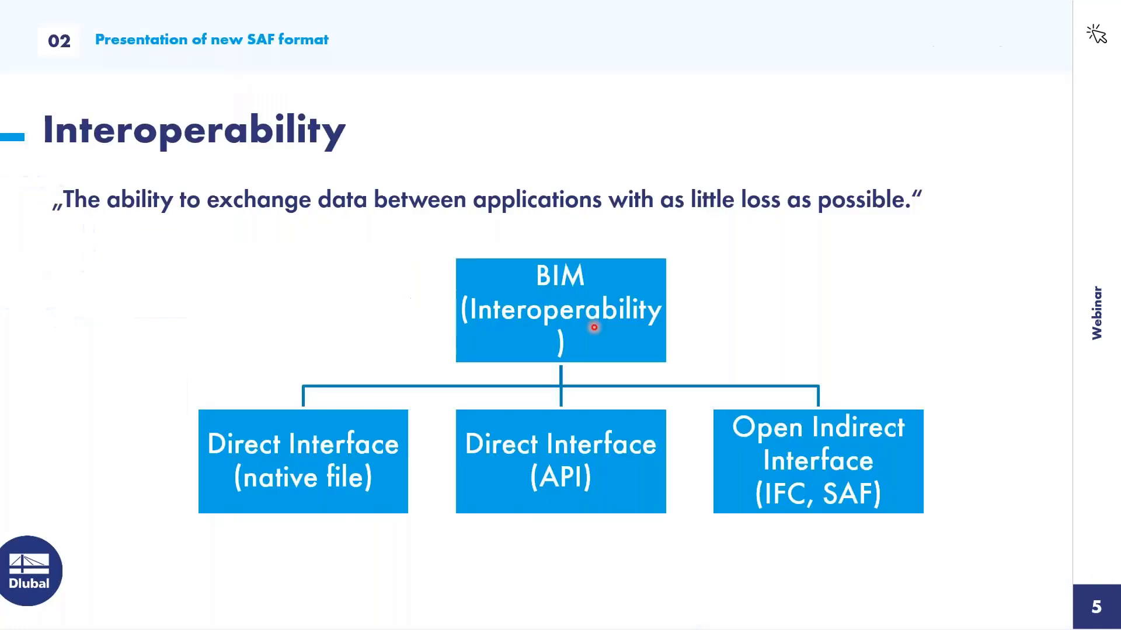
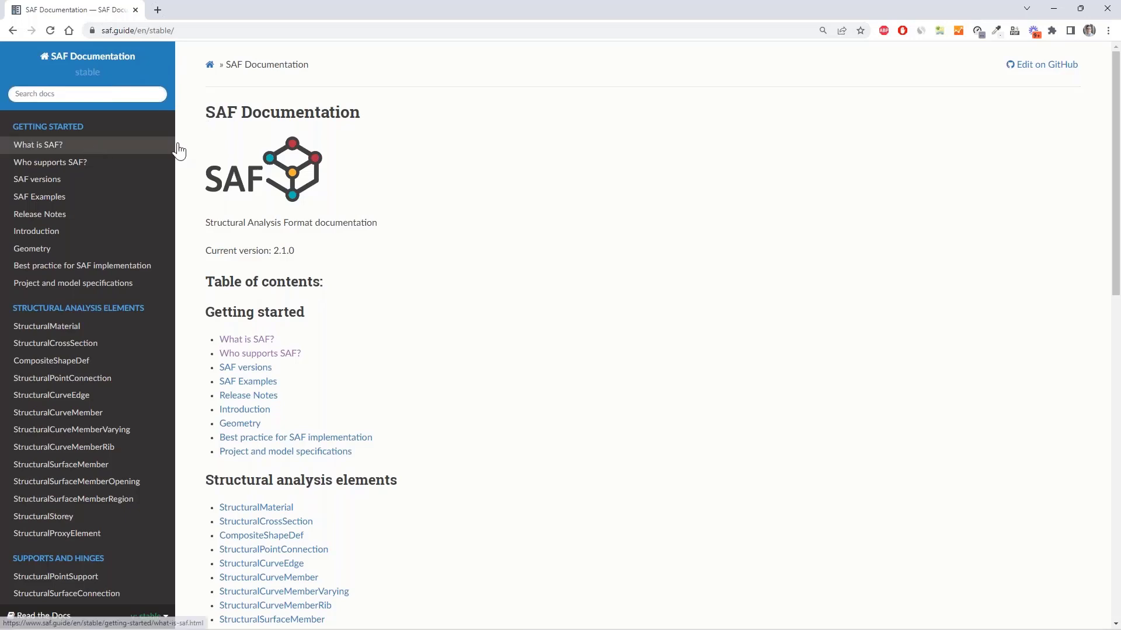
Step: Review the SAF guide's "Who supports SAF?" page, covering the implementation, structural analysis elements, and supports and hinges tables
scroll(282, 198, down, 4)
scroll(242, 132, up, 4)
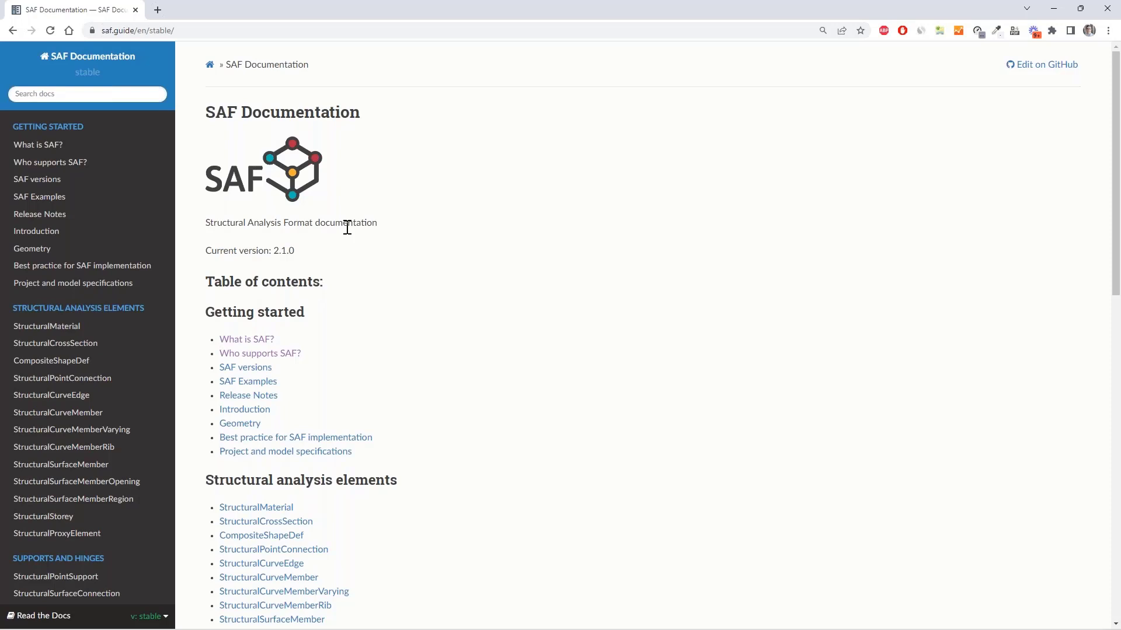
click(91, 164)
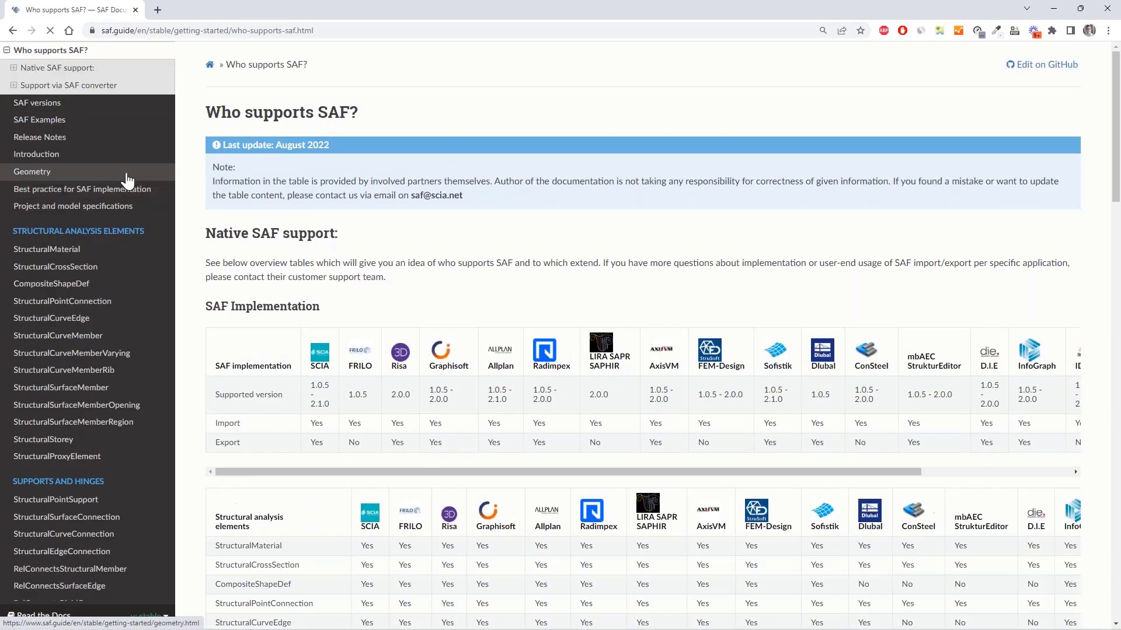
scroll(338, 225, down, 2)
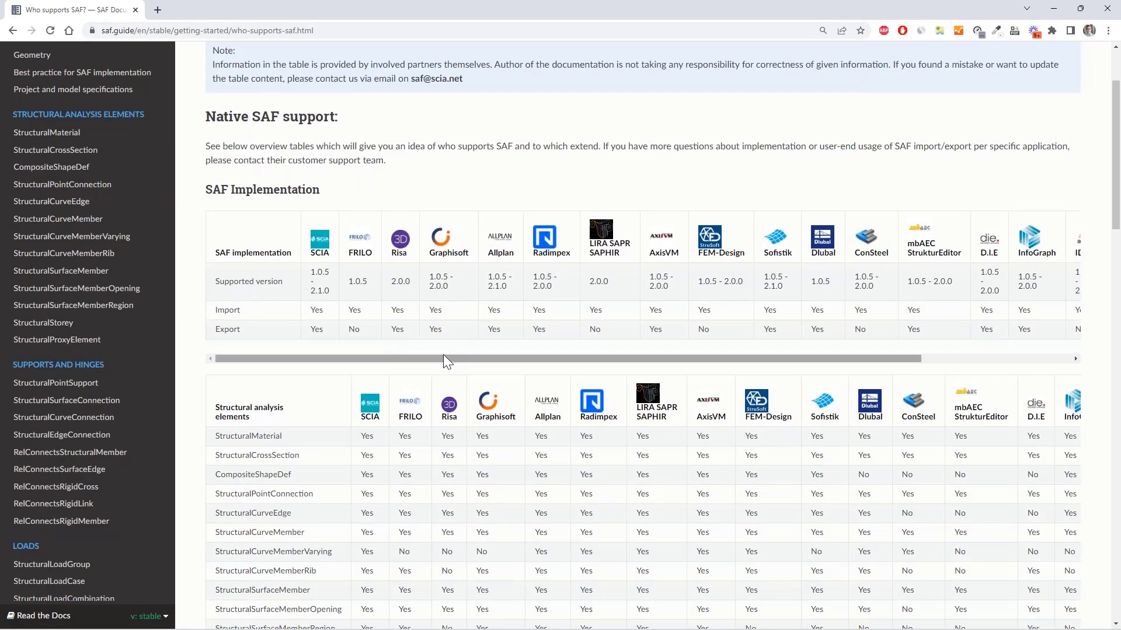
scroll(403, 314, down, 2)
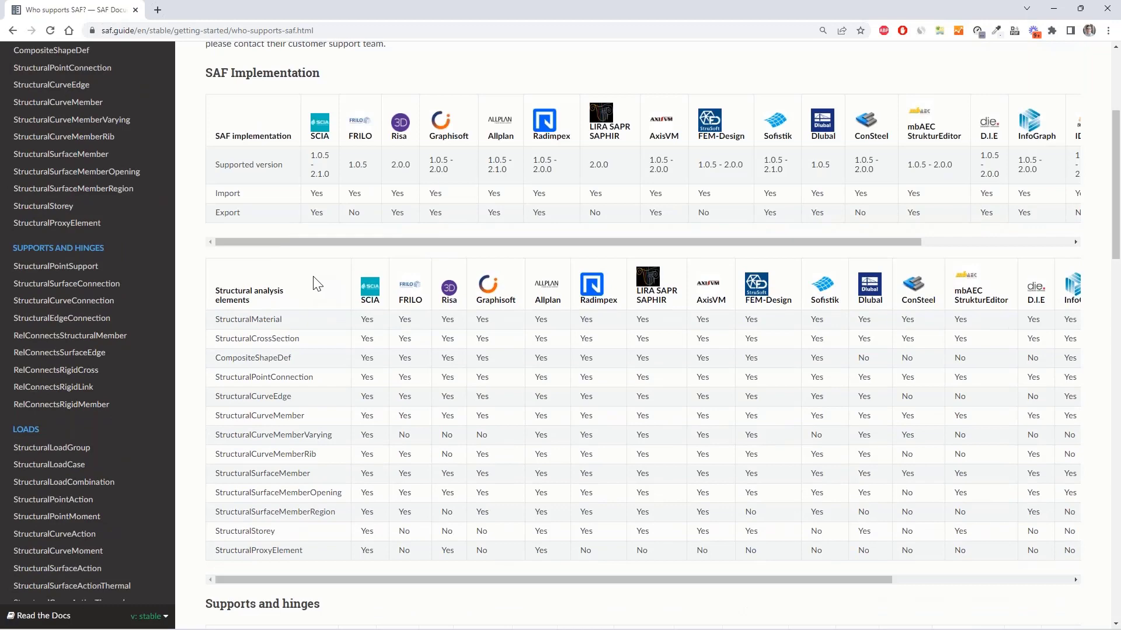
scroll(315, 284, down, 4)
scroll(316, 284, down, 3)
scroll(63, 192, up, 4)
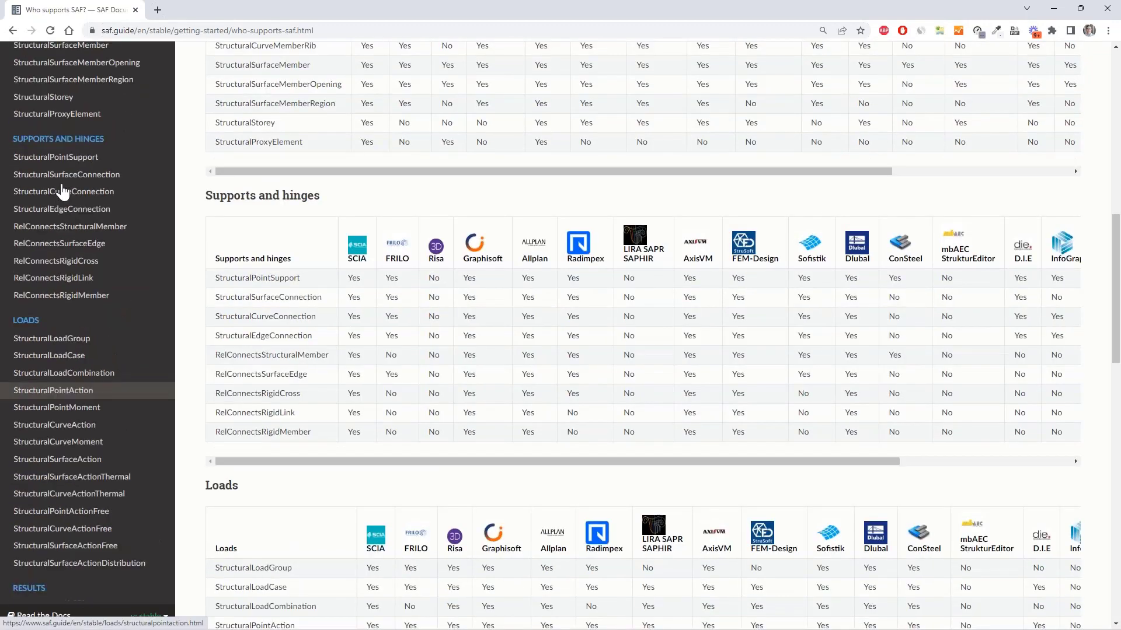
scroll(63, 192, up, 8)
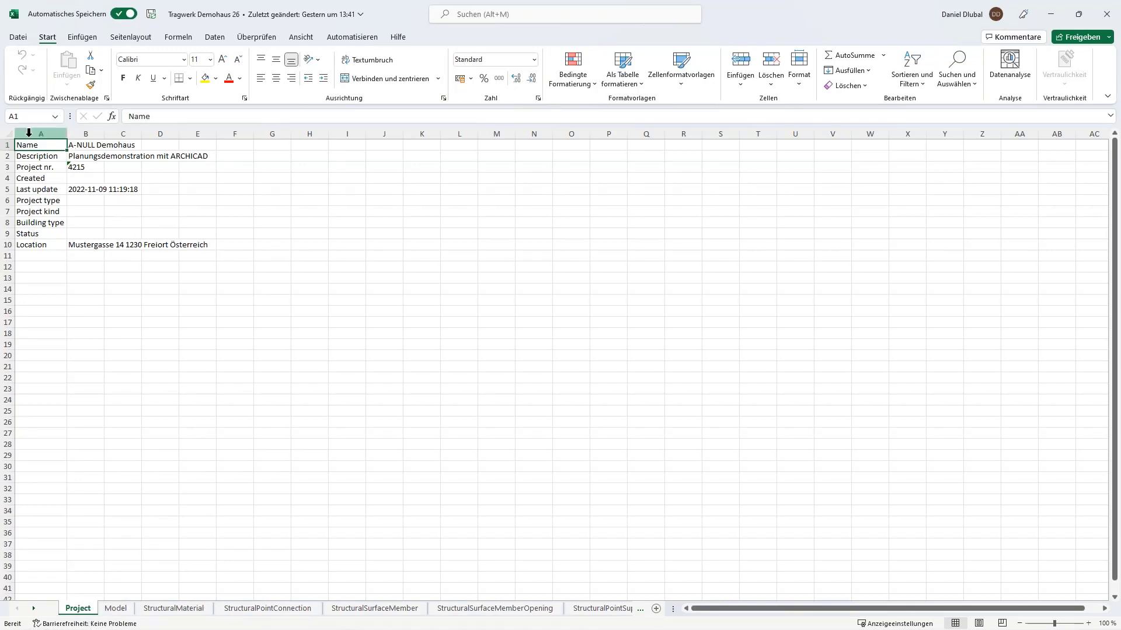
Step: Inspect the Model, StructuralMaterial and StructuralPointConnection sheets of the Tragwerk Demohaus 26 workbook in Excel, including the Id column of the nodes
click(120, 609)
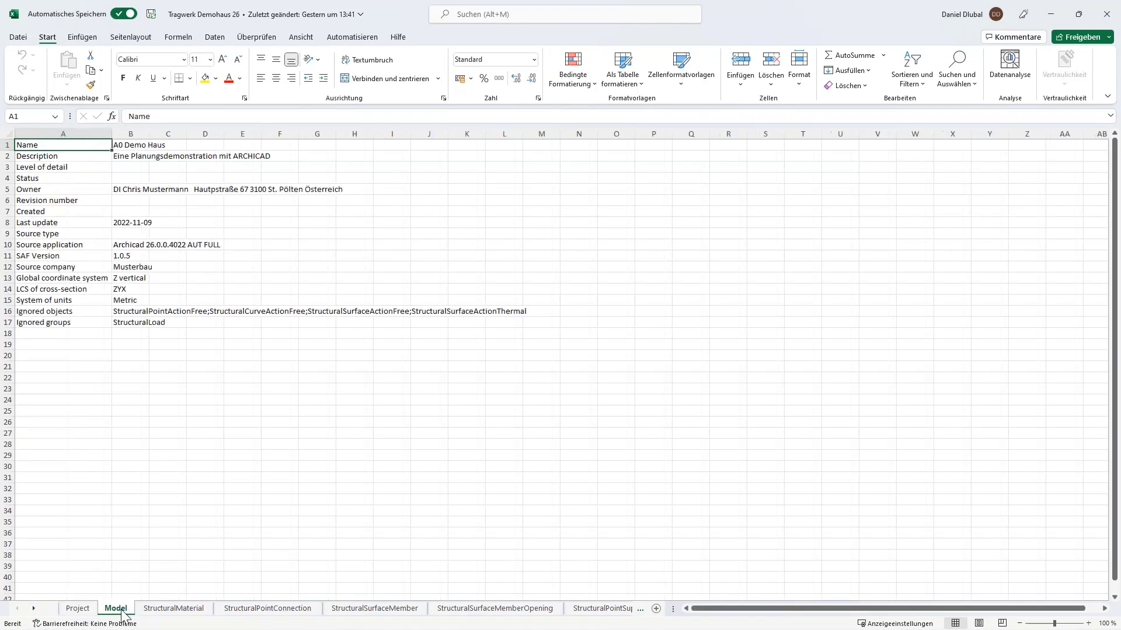
click(187, 610)
click(44, 157)
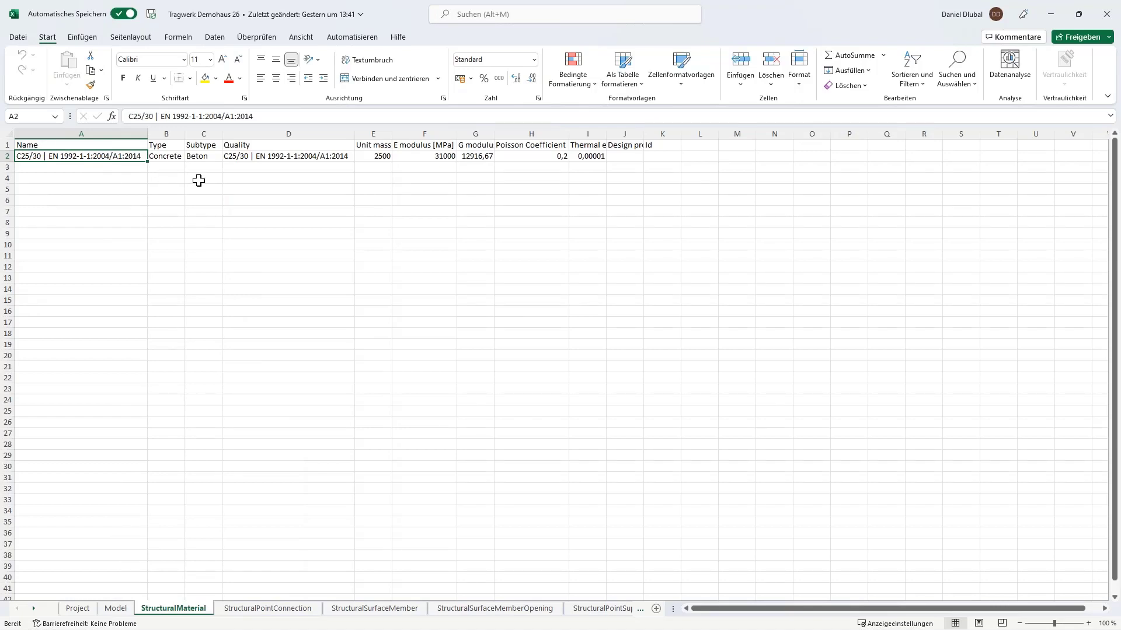
click(267, 609)
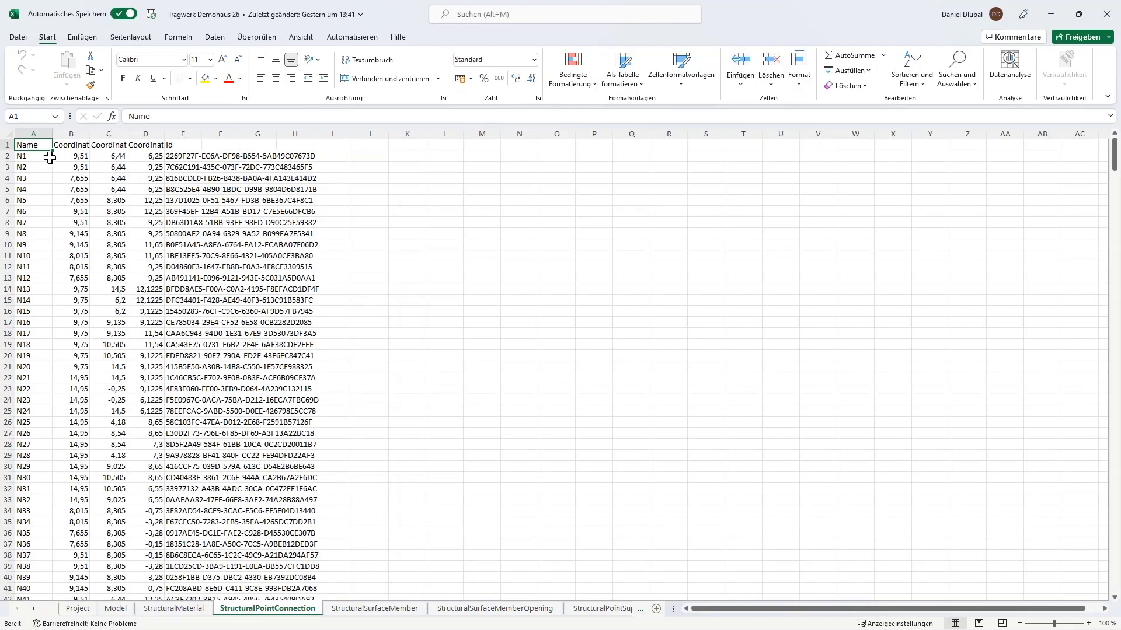
click(183, 145)
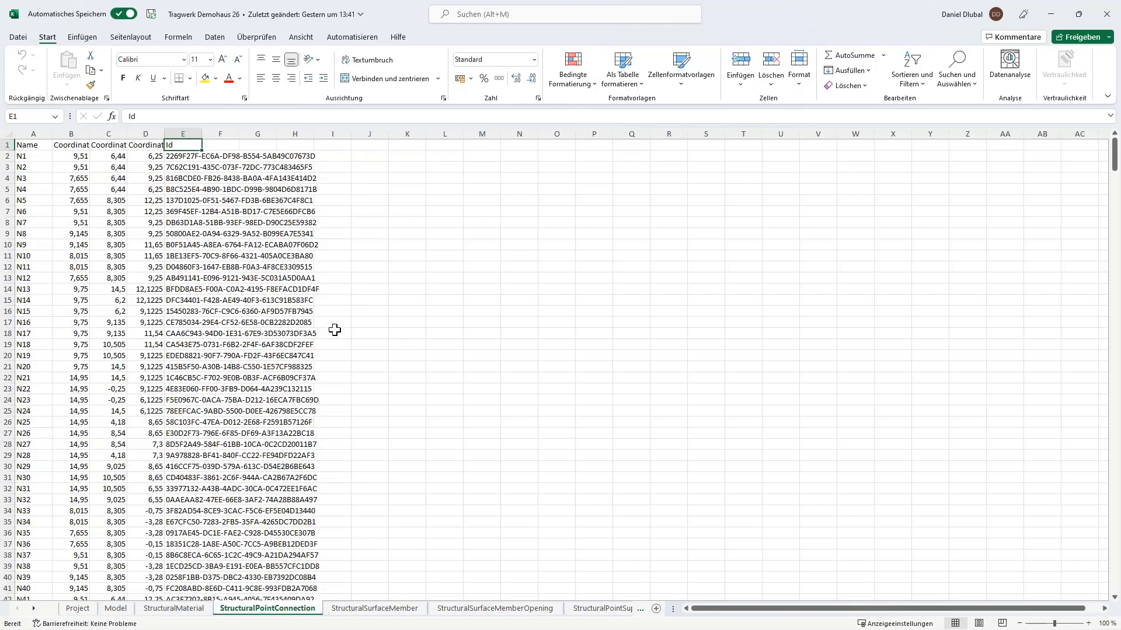
Step: Look through the surface member, surface member opening and point support sheets of the SAF workbook
click(382, 610)
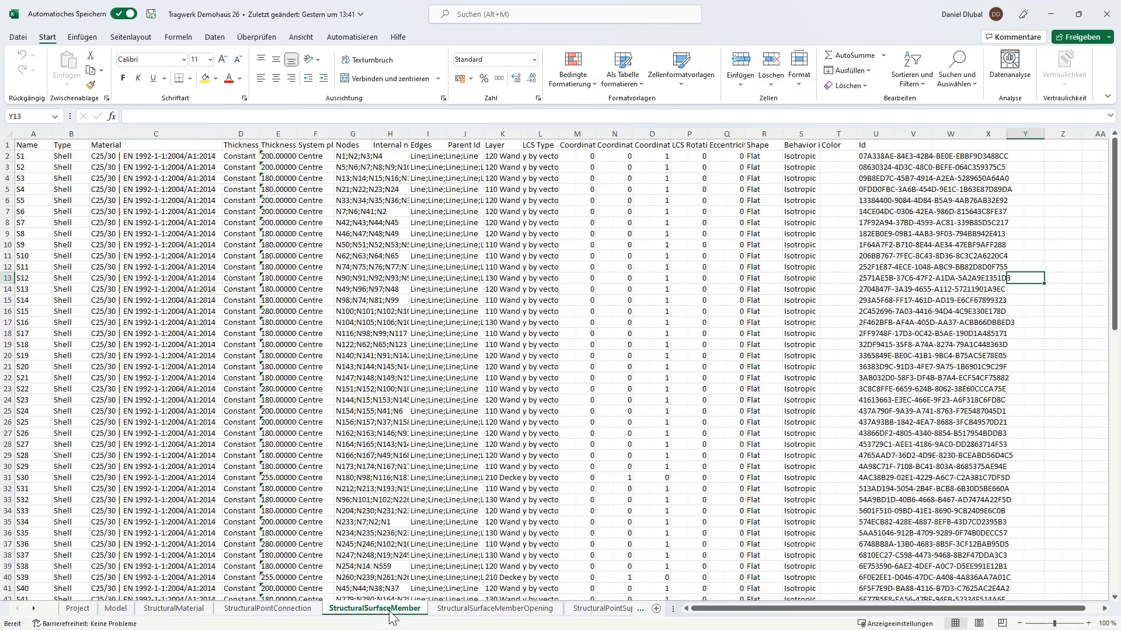
click(489, 608)
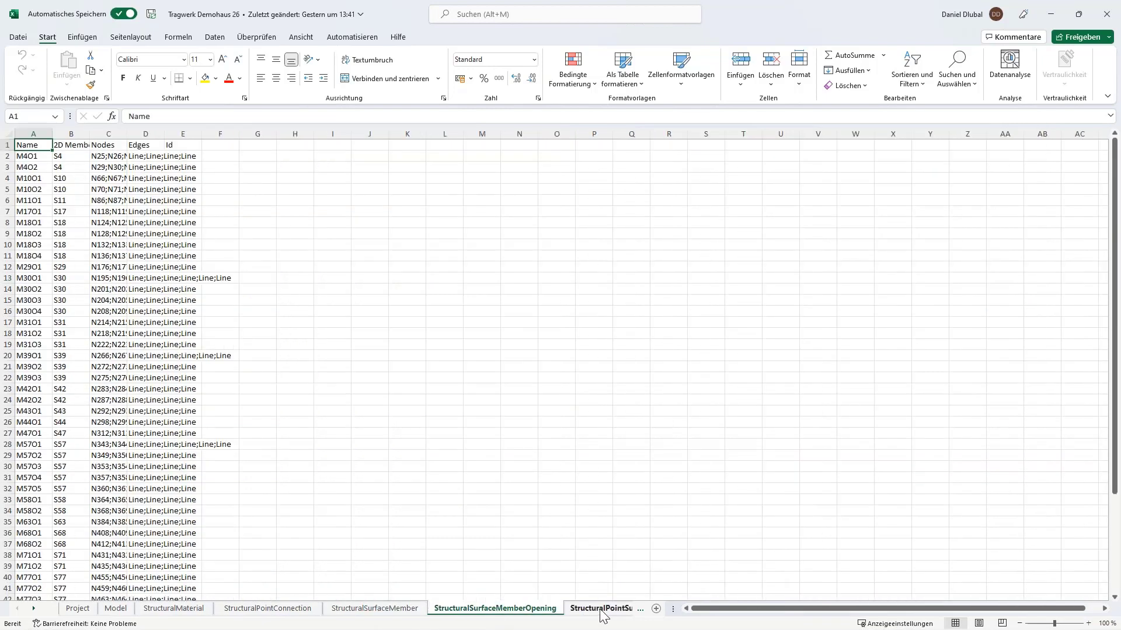
click(602, 609)
Step: Switch to Dlubal RFEM, dismiss the SAF import dialog and close the Tragwerk Demohaus 26 workbook in Excel
mouse_move(628, 627)
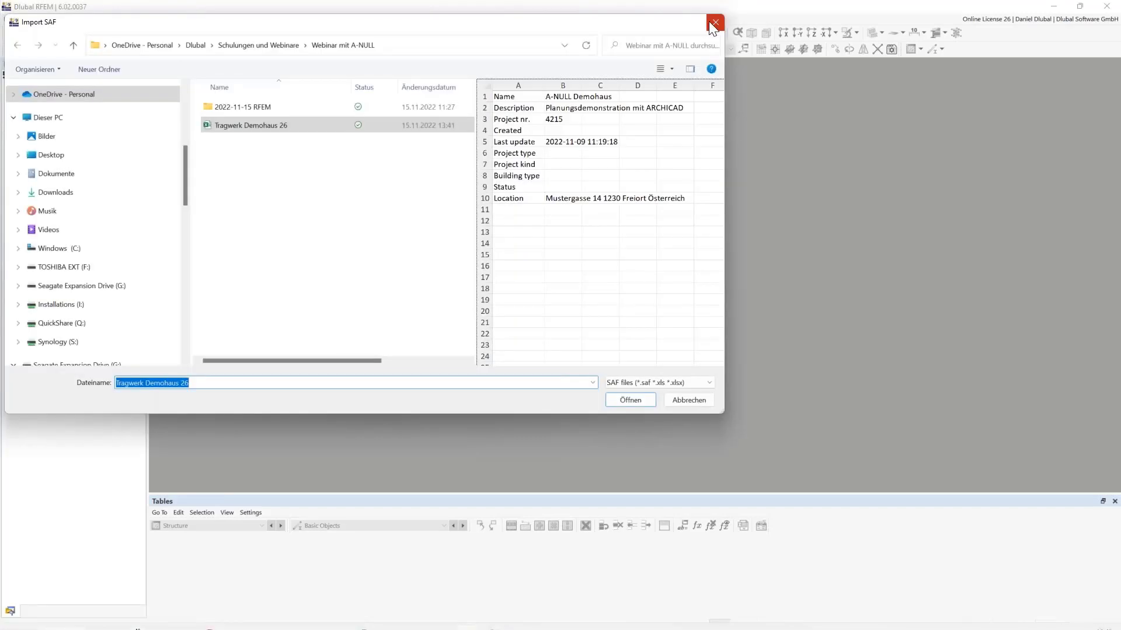
click(710, 21)
mouse_move(436, 623)
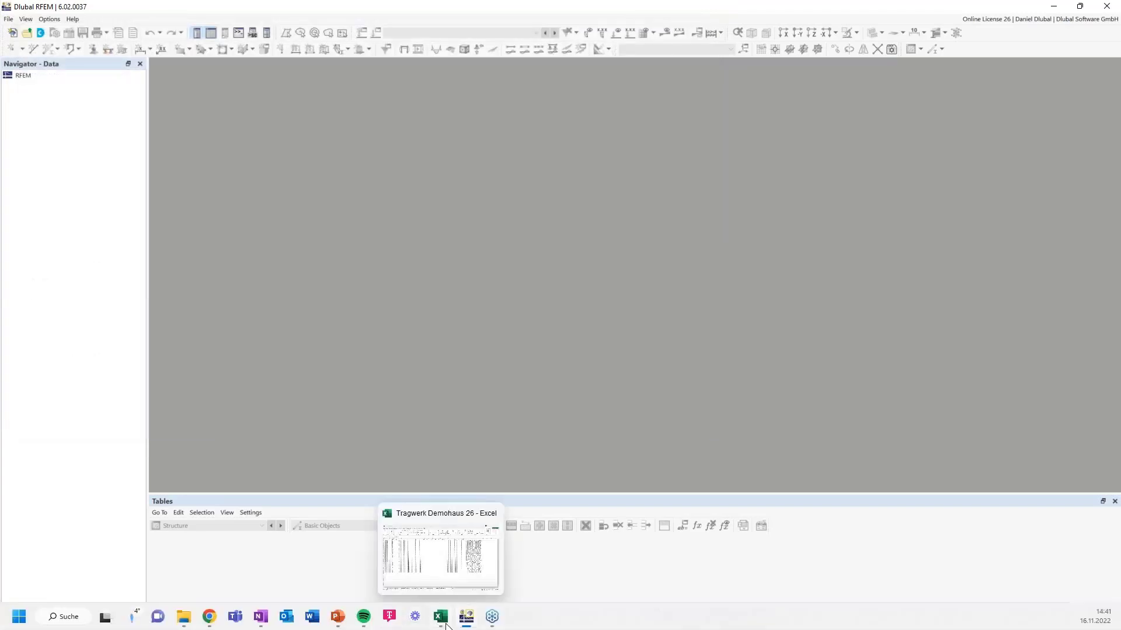
mouse_move(496, 519)
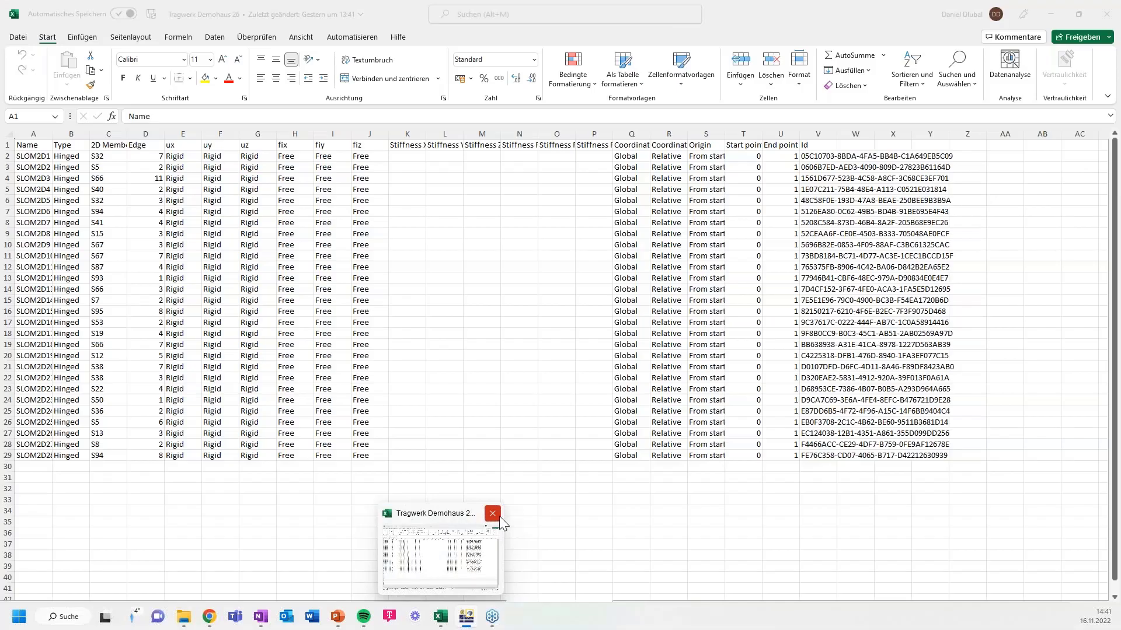
Step: Import the Tragwerk Demohaus 26 SAF file into RFEM, accepting the Default material conversion table
click(8, 20)
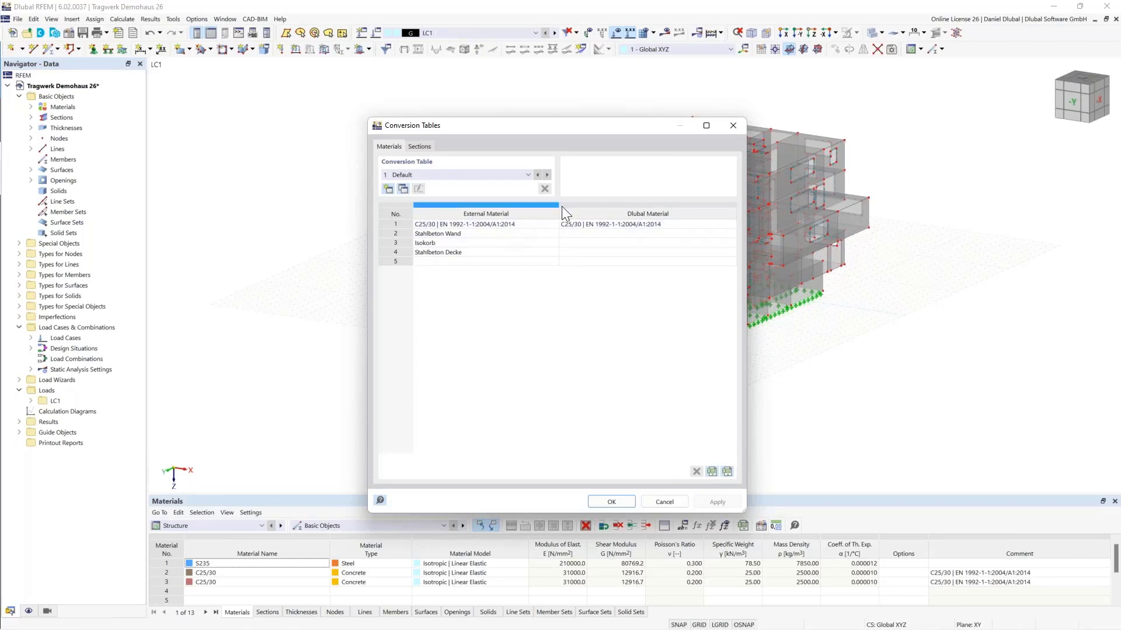
click(611, 503)
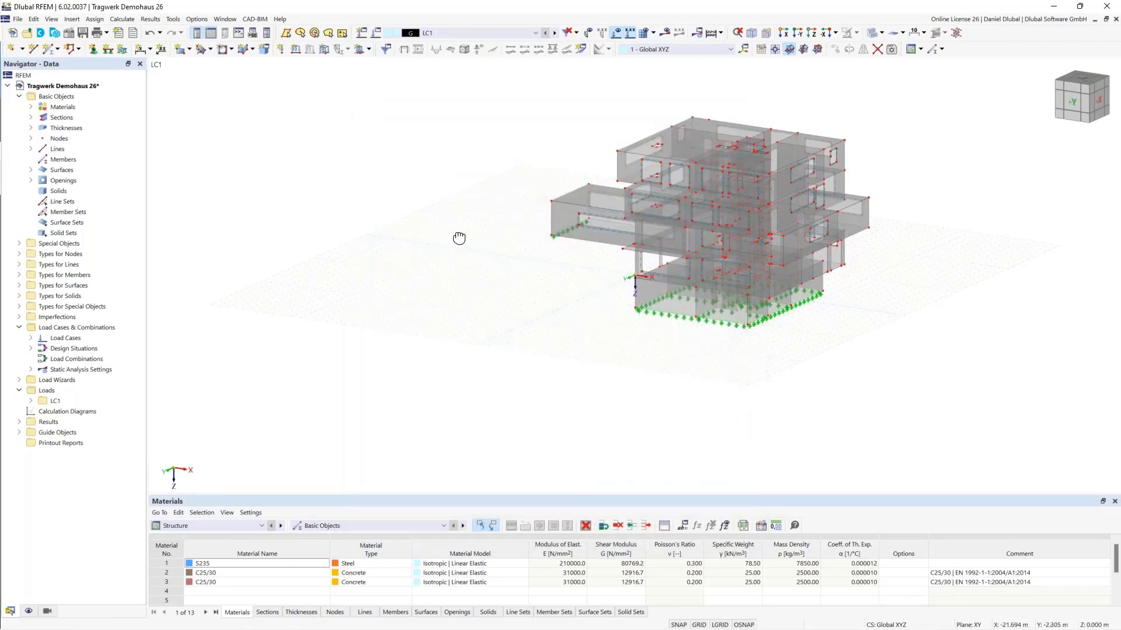
ctrl+middle_drag(458, 240, 442, 261)
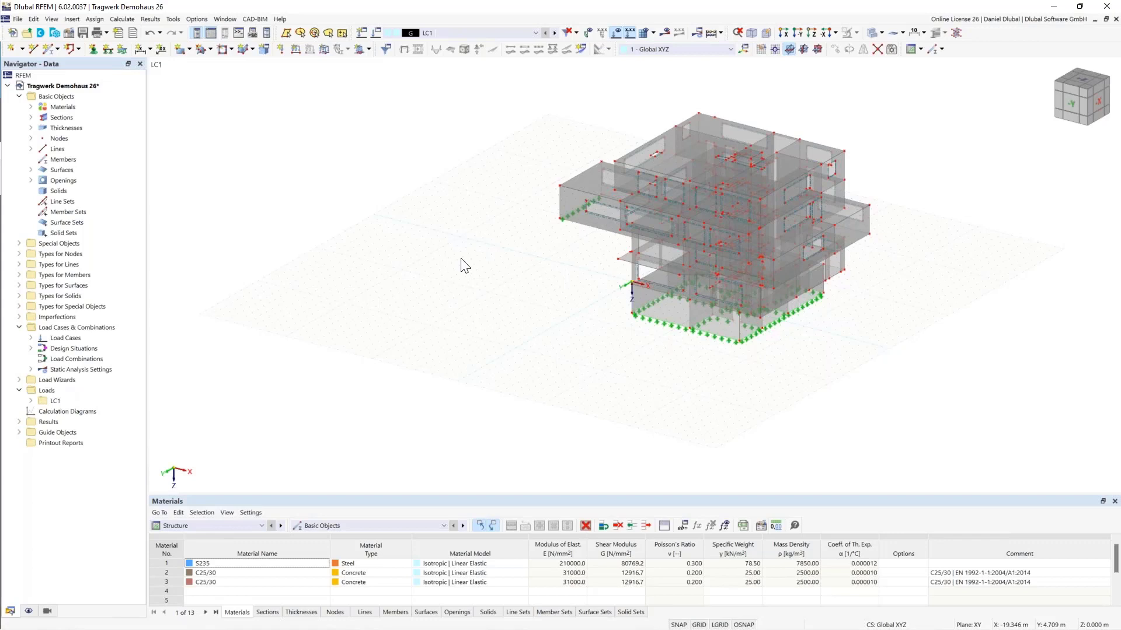
Step: Move the projecting slab's offset corner node onto the neighbouring node beside the wall corner
scroll(465, 266, up, 2)
ctrl+middle_drag(465, 266, 432, 257)
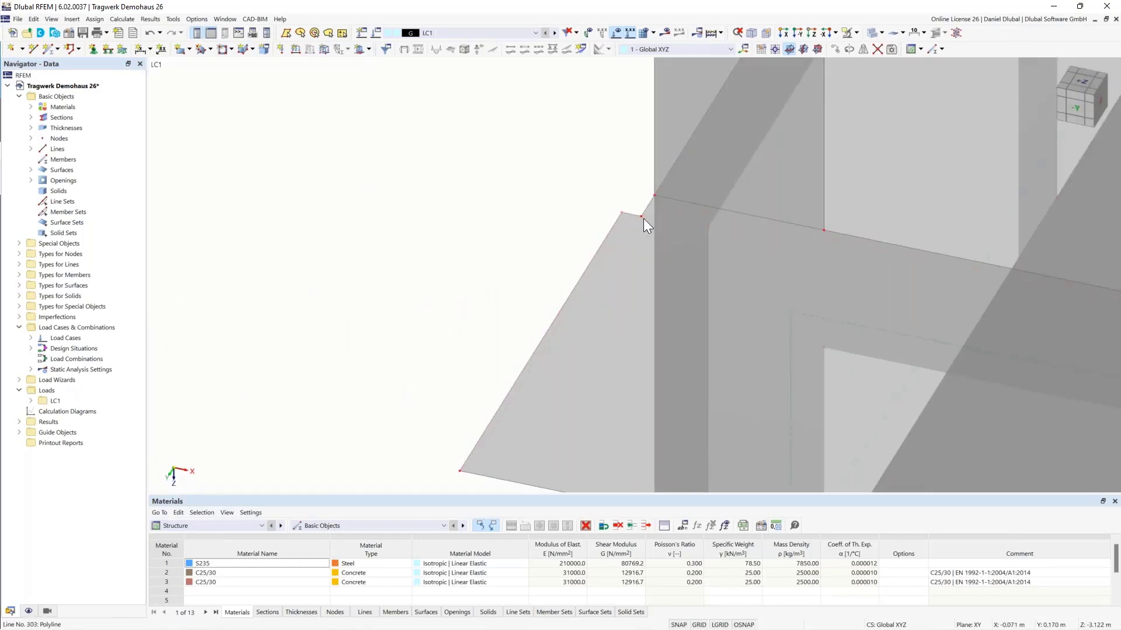
click(643, 219)
drag(643, 219, 644, 220)
drag(623, 213, 640, 217)
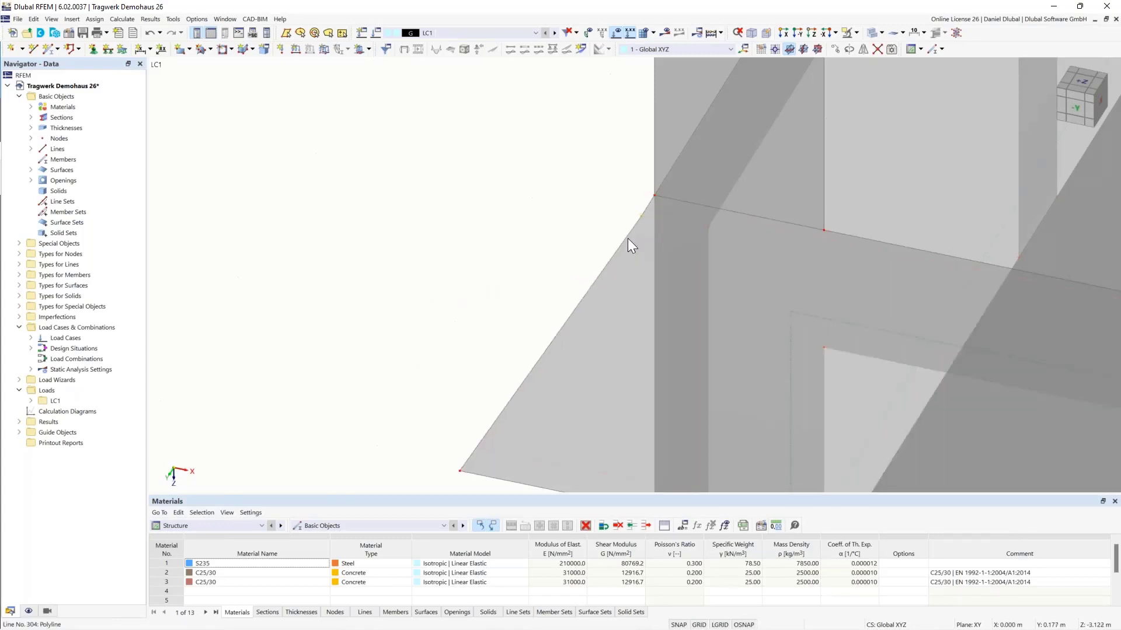
Step: Open the properties of the projecting slab's outer corner node to edit its X coordinate
middle_drag(468, 465, 468, 458)
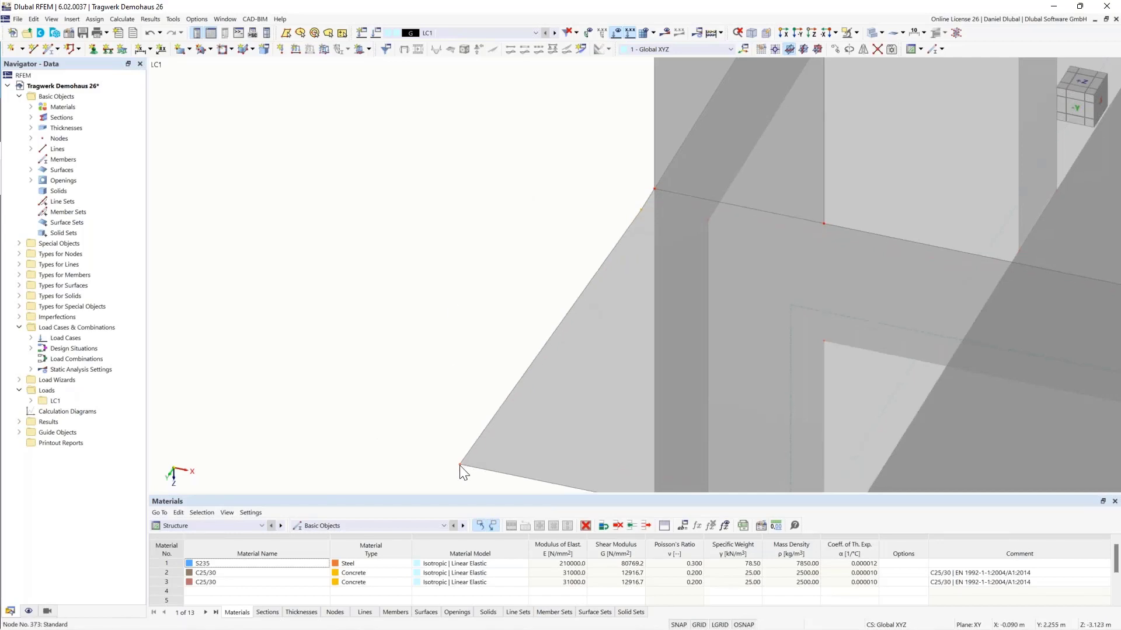
double_click(460, 465)
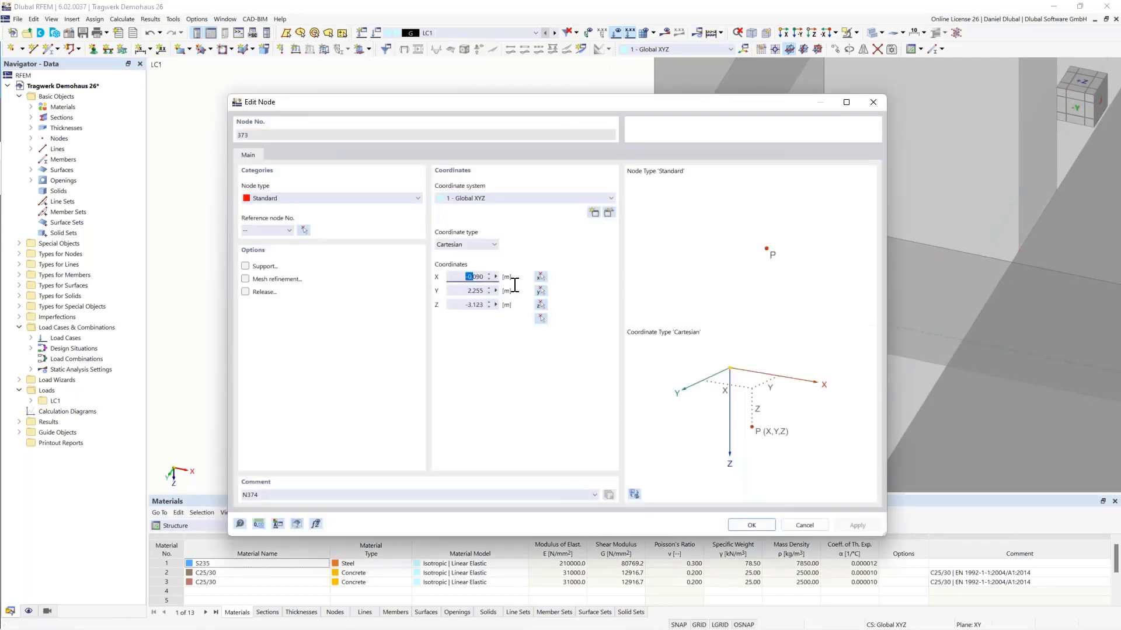
Step: Check the whole model for identical nodes with a 0.0005 m tolerance, and repeat the check with a different tolerance
text(0.0005)
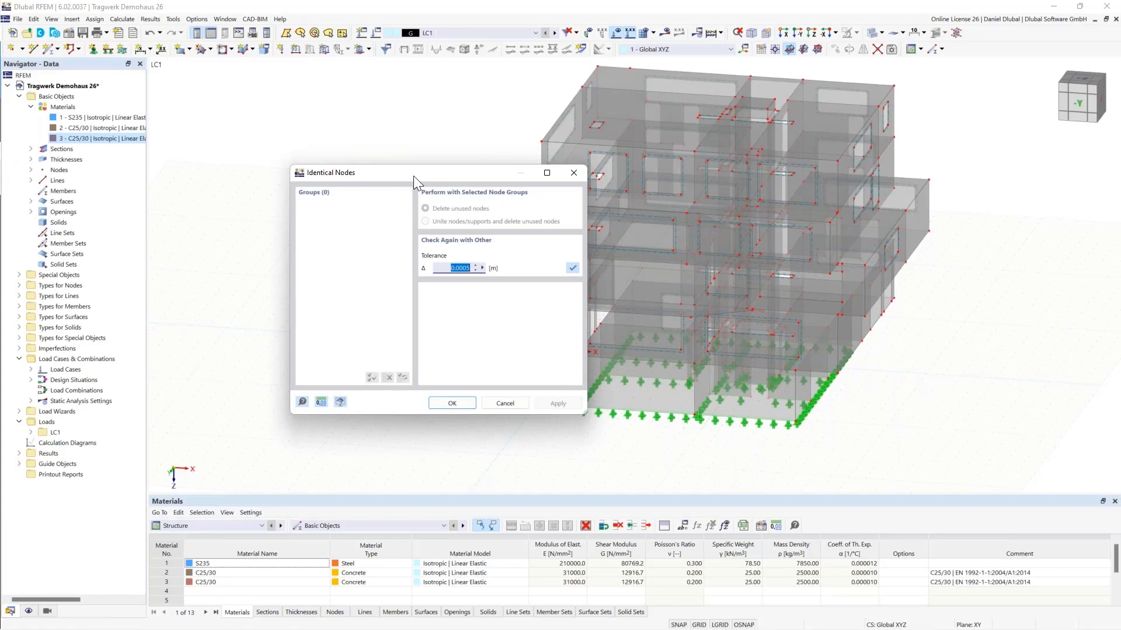
click(413, 176)
drag(425, 178, 387, 174)
click(535, 265)
drag(423, 265, 427, 264)
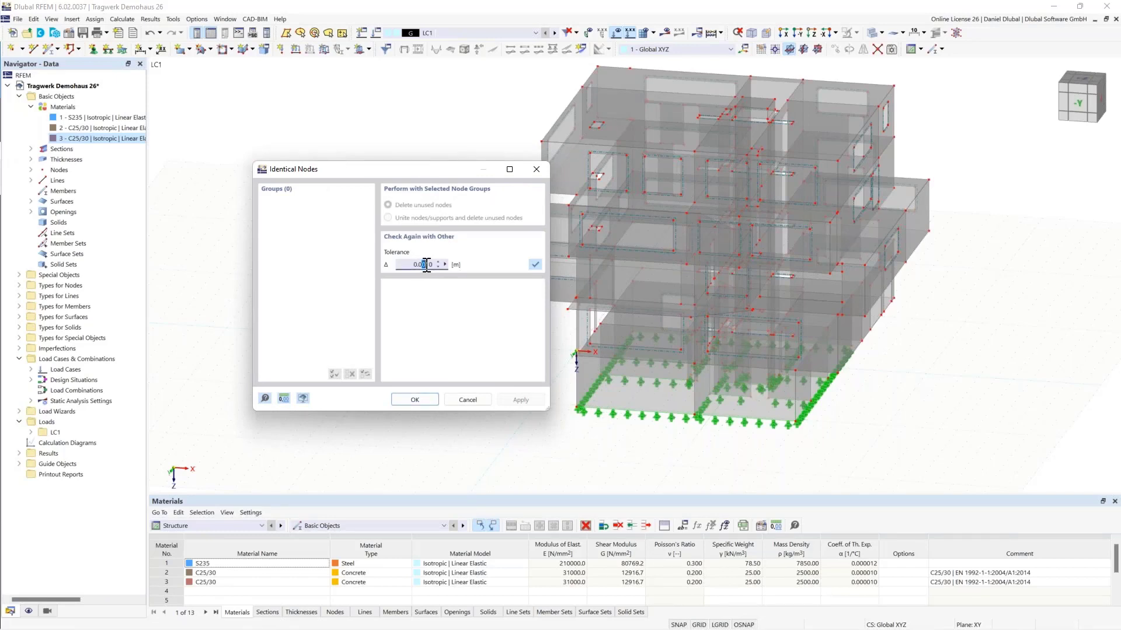
click(414, 399)
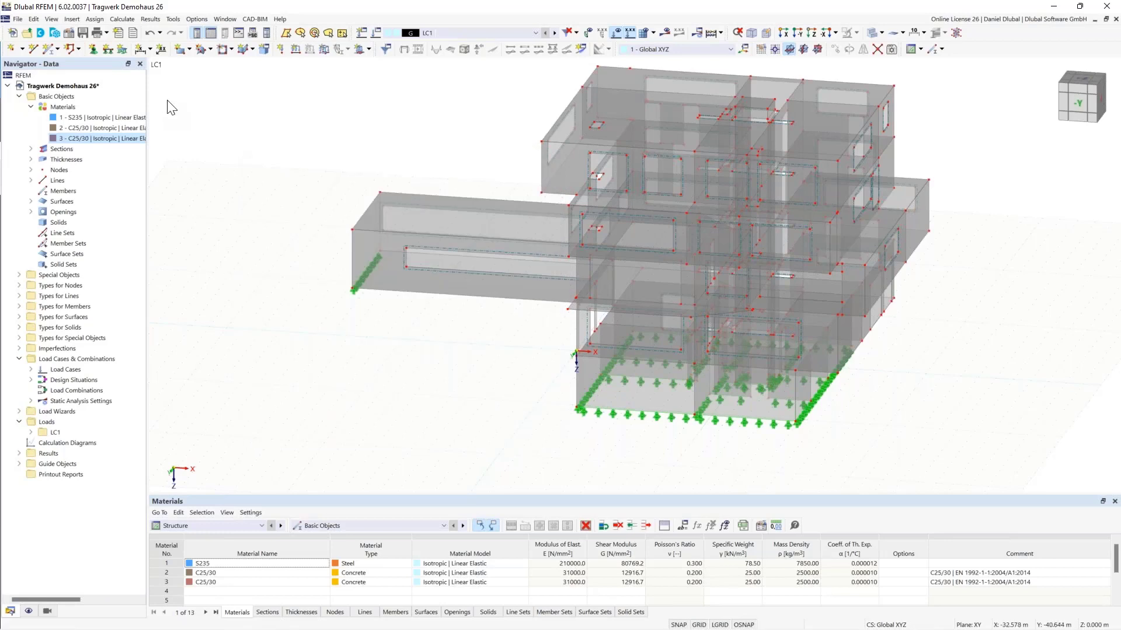
Step: Run the model check for overlapping lines
click(173, 18)
mouse_move(228, 153)
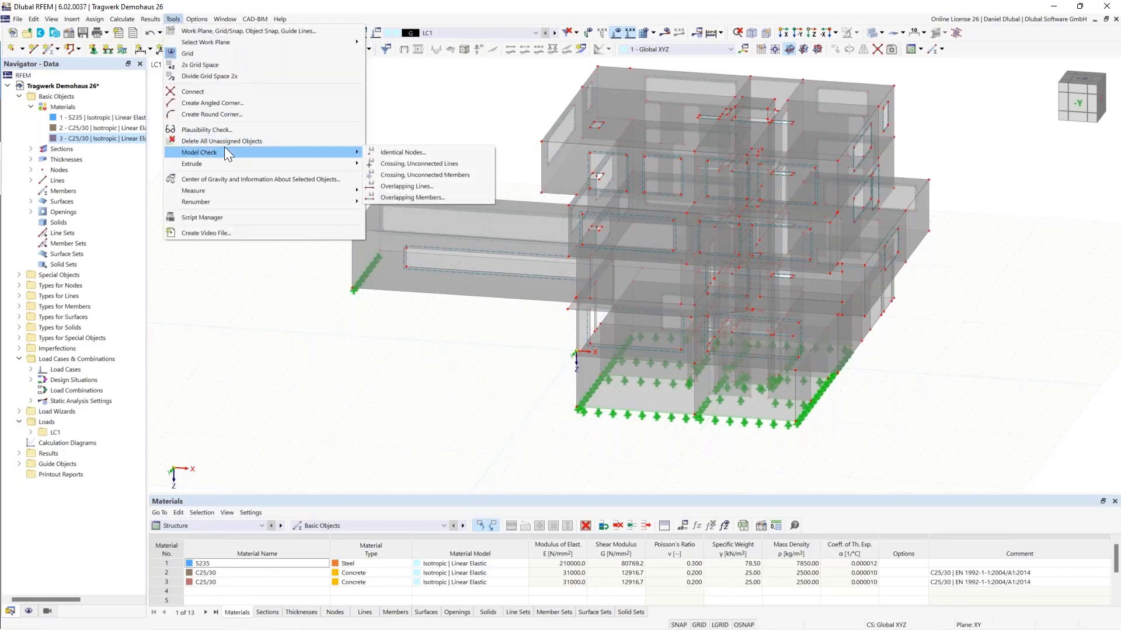
click(448, 188)
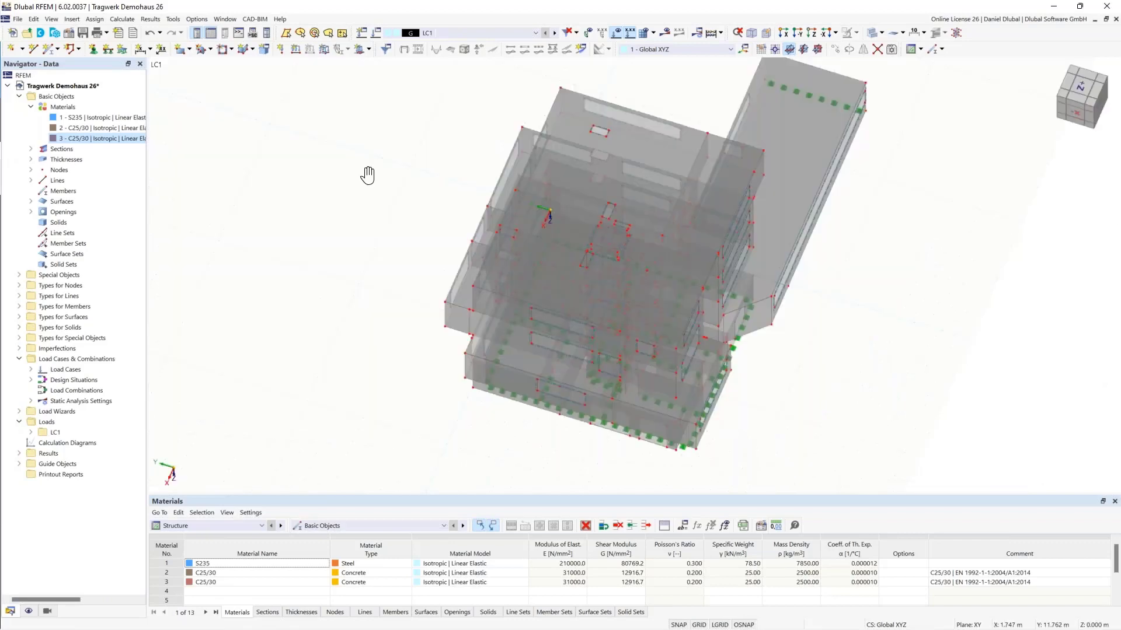
Step: View the building from above and isolate the central shaft walls with their related objects in visibility mode
ctrl+middle_drag(367, 175, 480, 120)
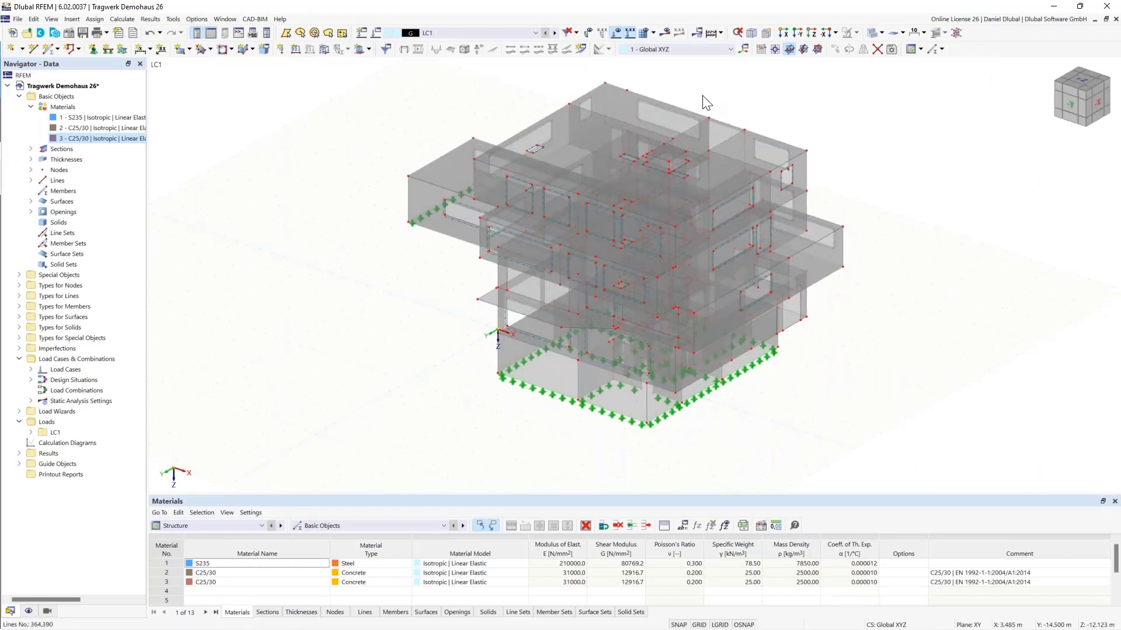
click(813, 32)
scroll(850, 303, up, 3)
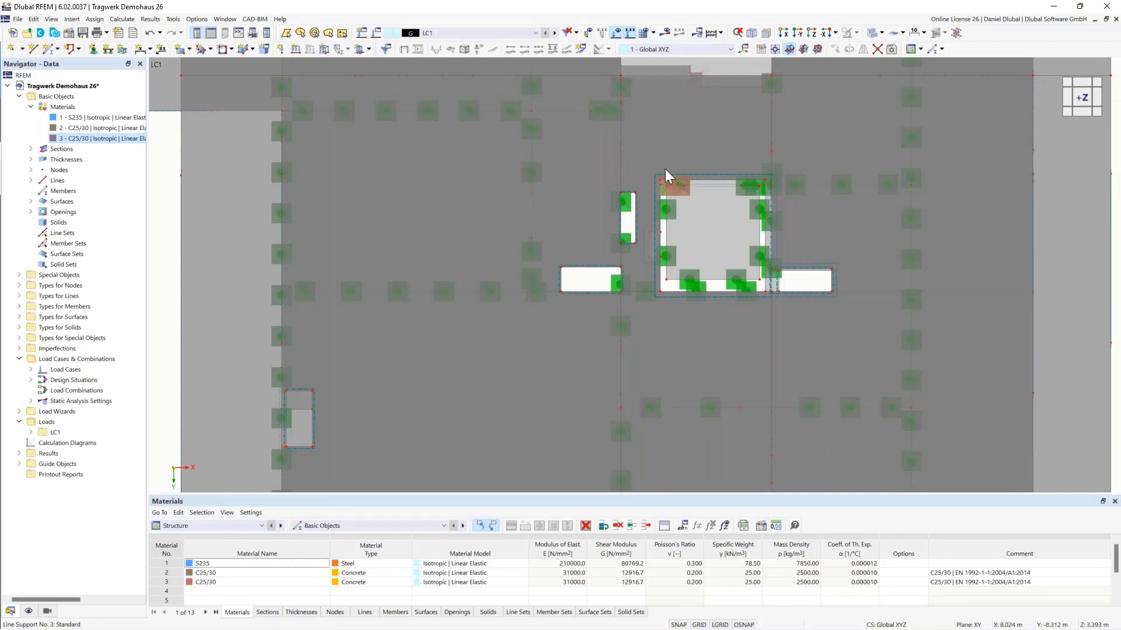
middle_drag(578, 140, 542, 124)
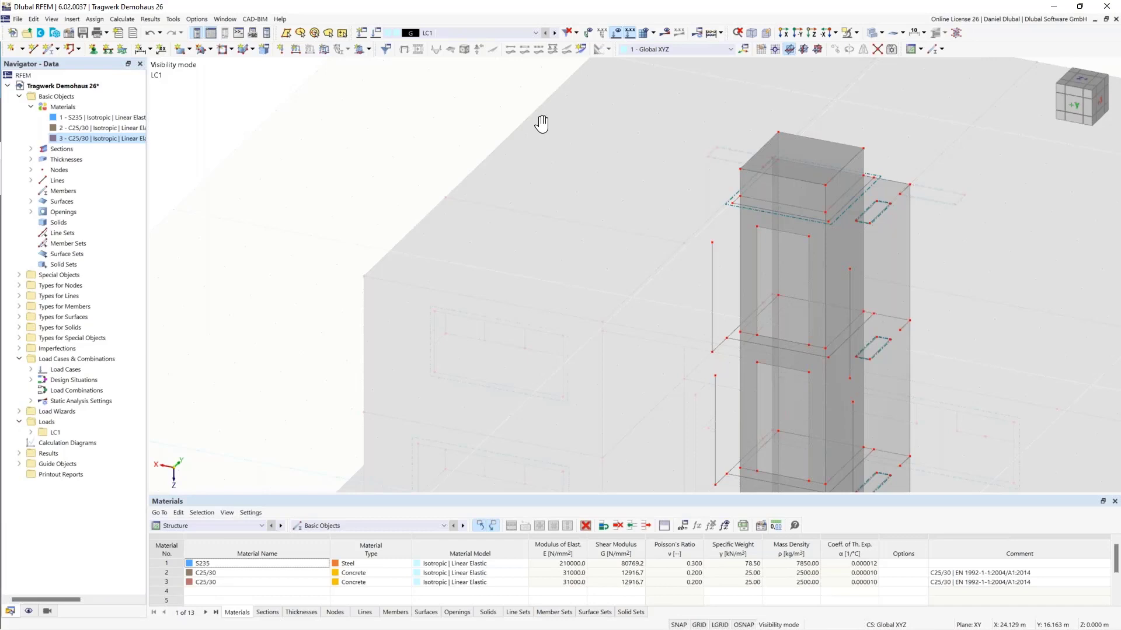
middle_drag(541, 124, 495, 98)
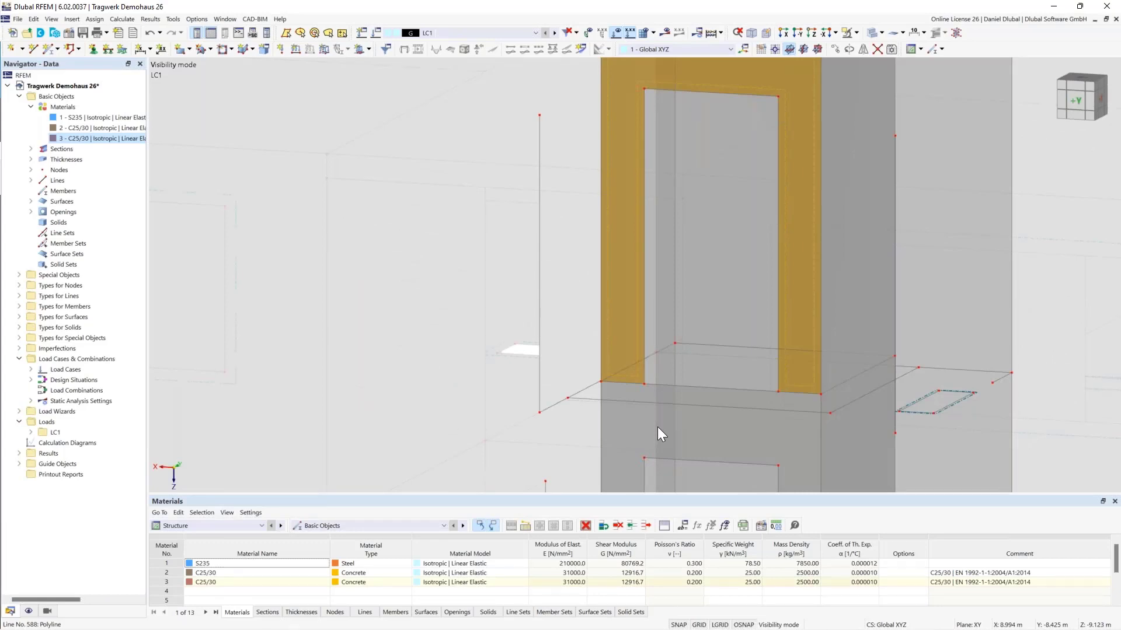
Step: Inspect the overlapping lines above the shaft's door opening, highlight line 409 in the selection list and dismiss the list
scroll(665, 429, up, 2)
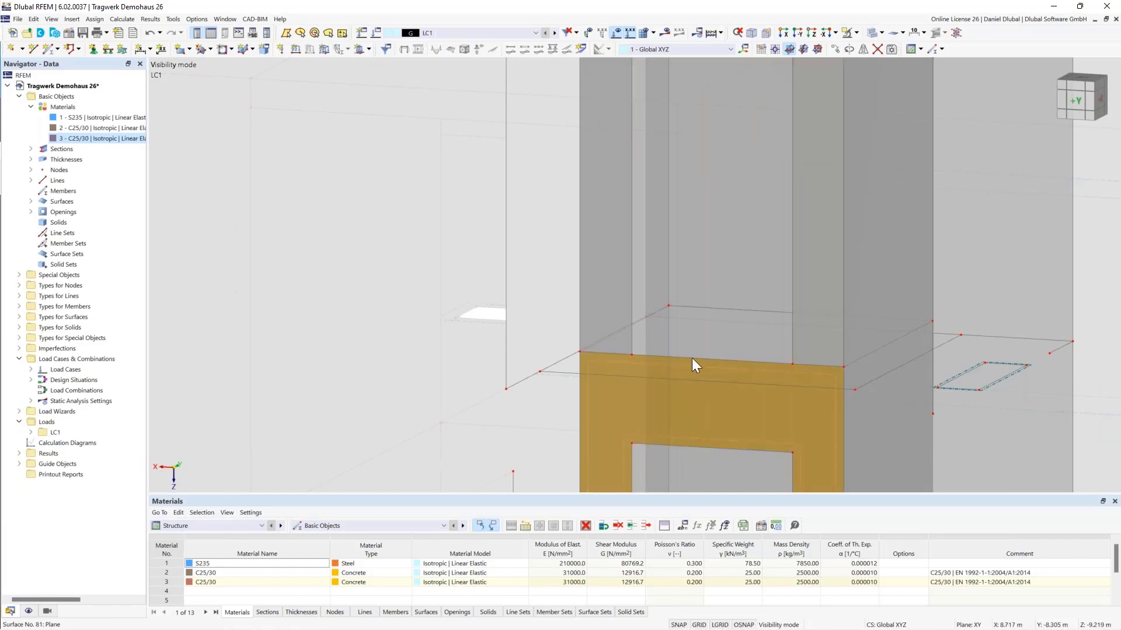
click(724, 363)
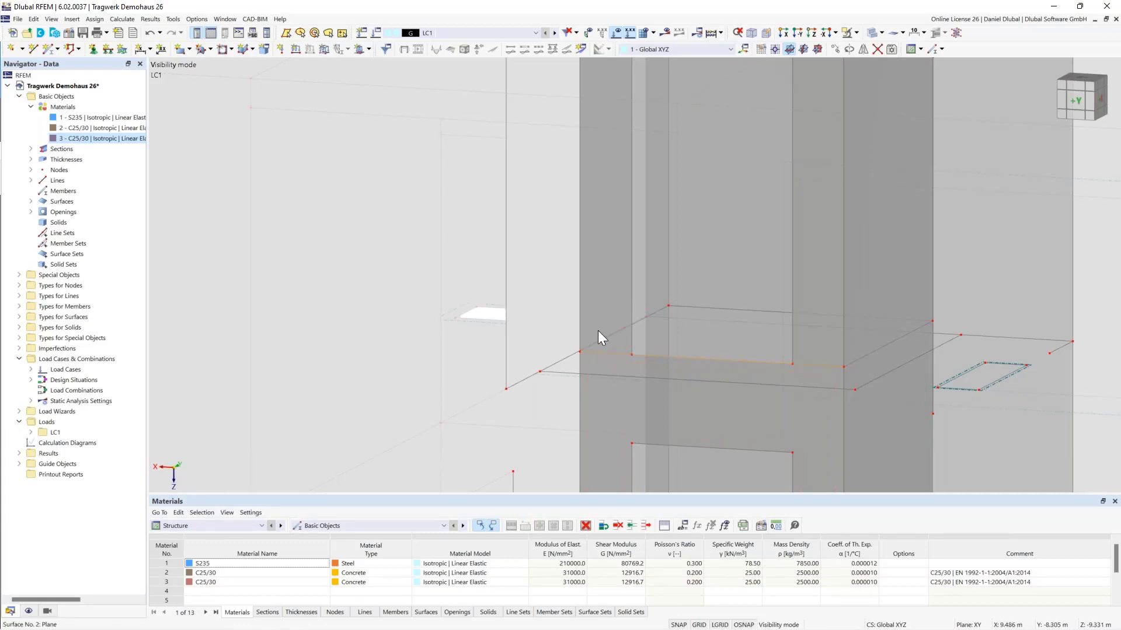
middle_drag(583, 360, 586, 368)
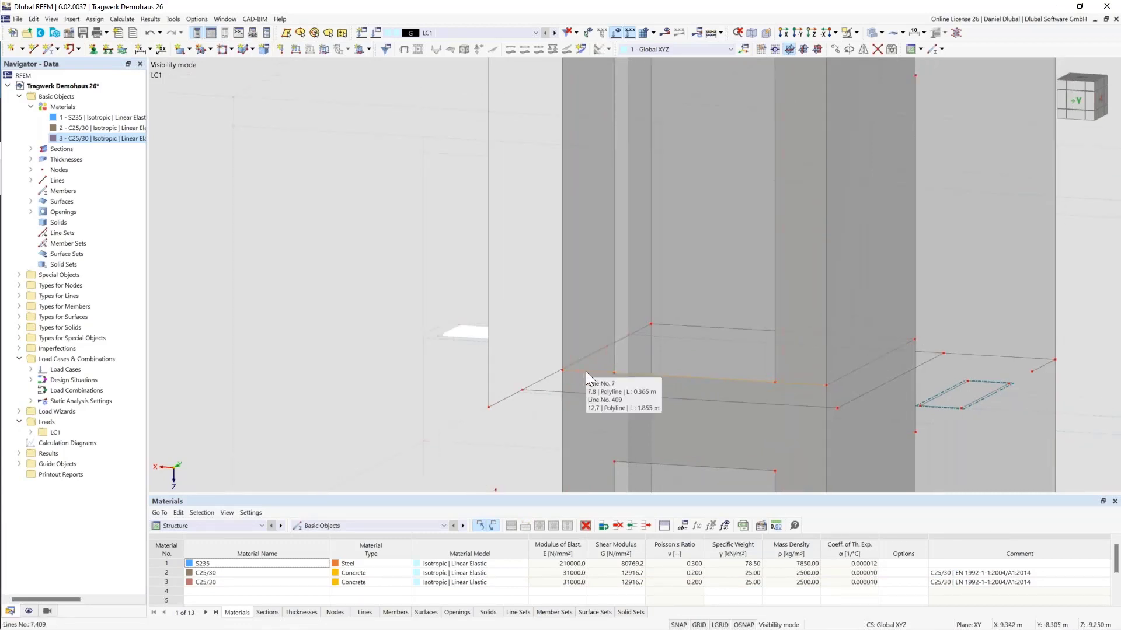
click(586, 372)
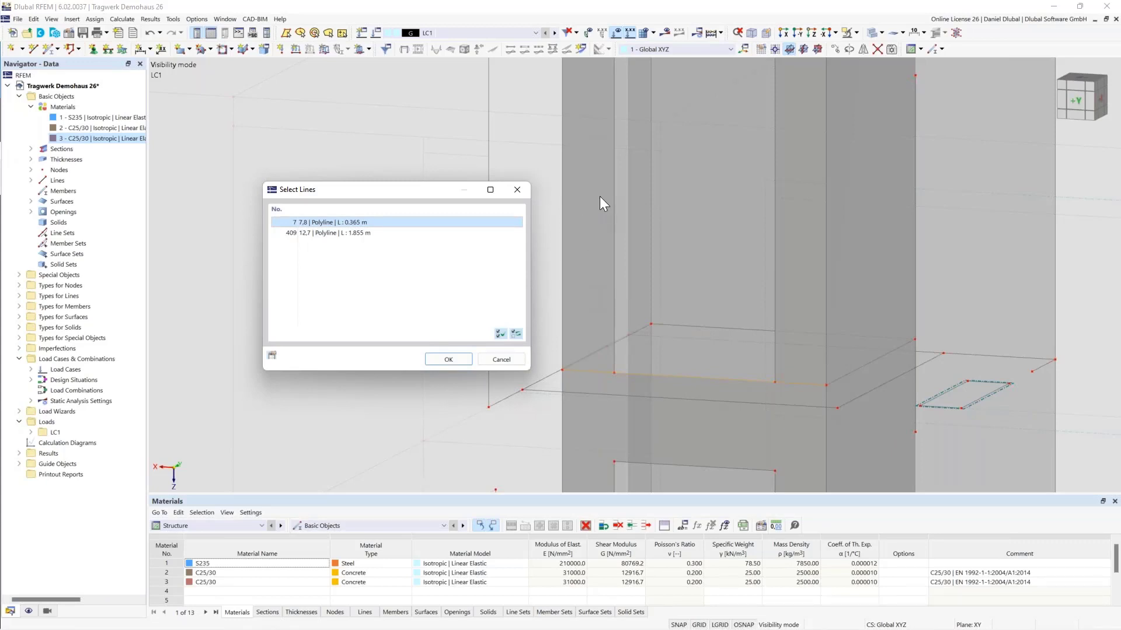
click(344, 233)
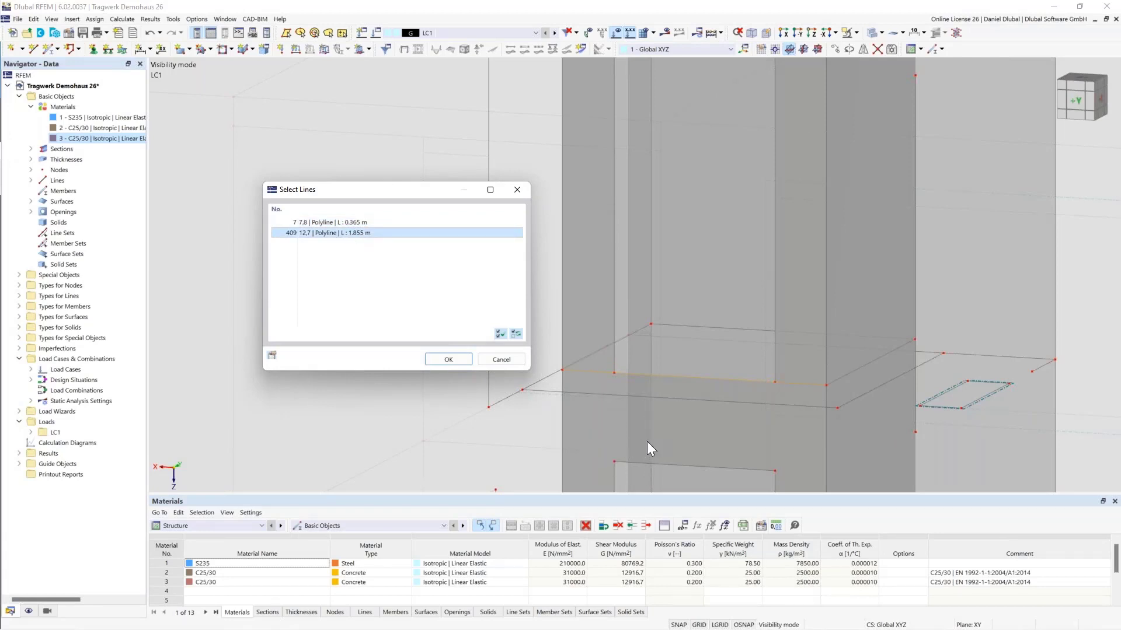
click(517, 190)
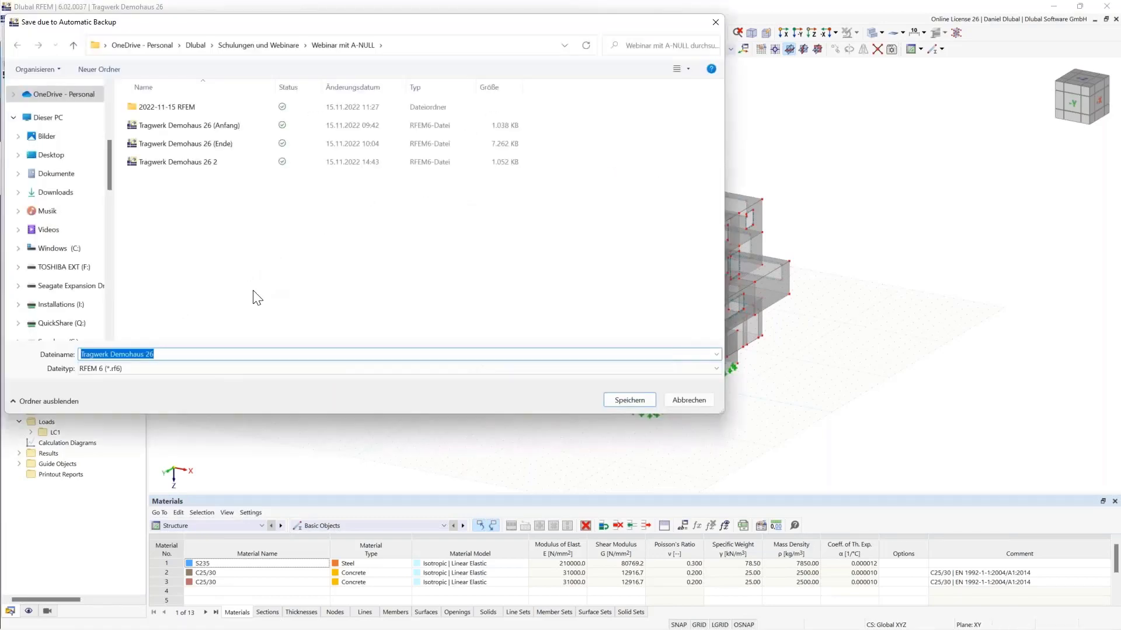
Step: Save the model as Tragwerk Demohaus 26 3 in the Webinar mit A-NULL folder
text(3)
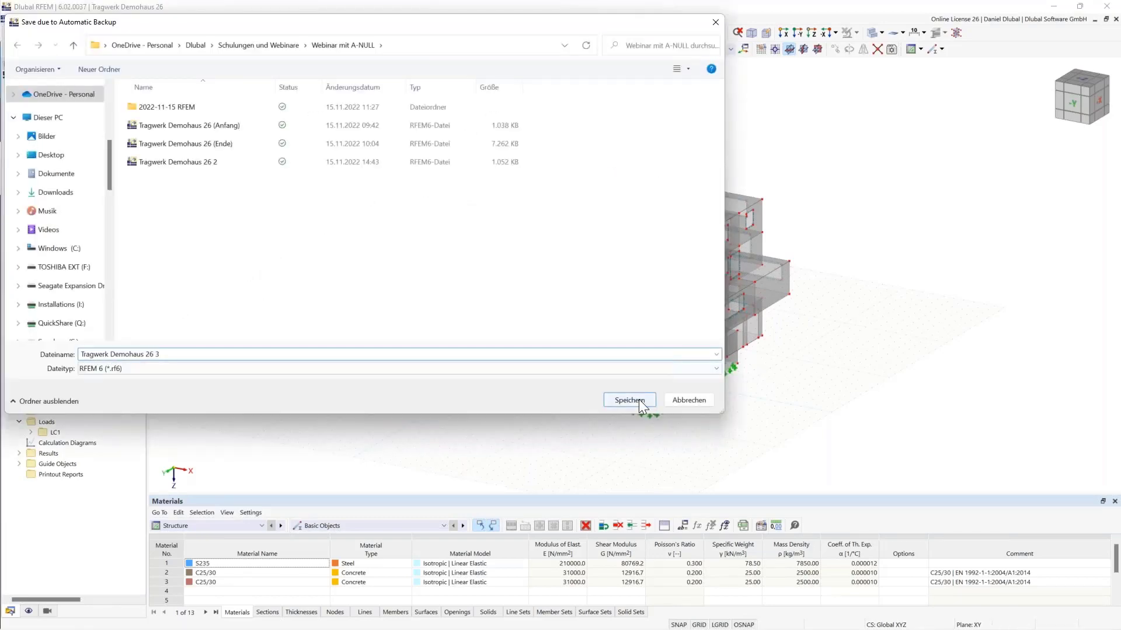
click(638, 400)
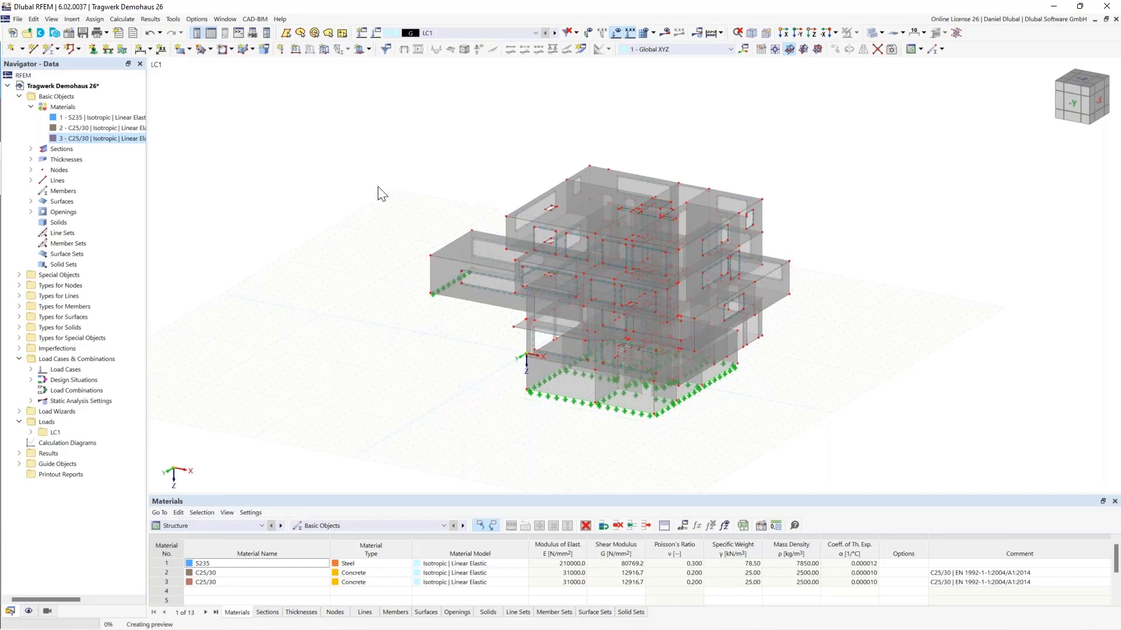
Step: Generate the FE mesh and display its quality without the OK criterion, examining the flagged elements beside the projecting wing's long opening
click(644, 33)
click(594, 369)
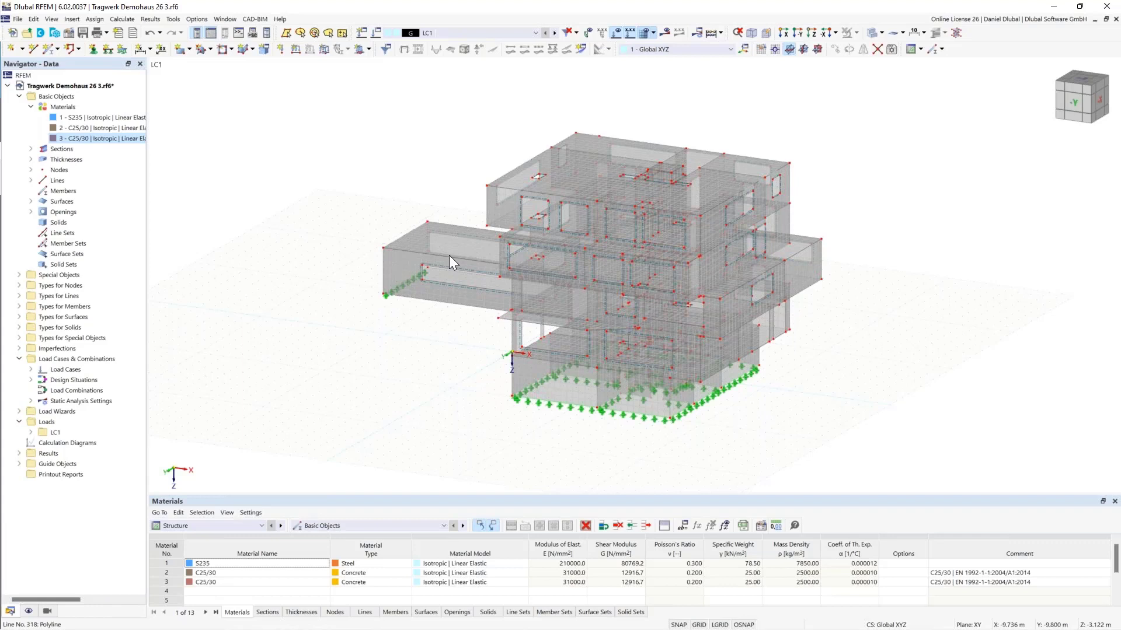
click(28, 611)
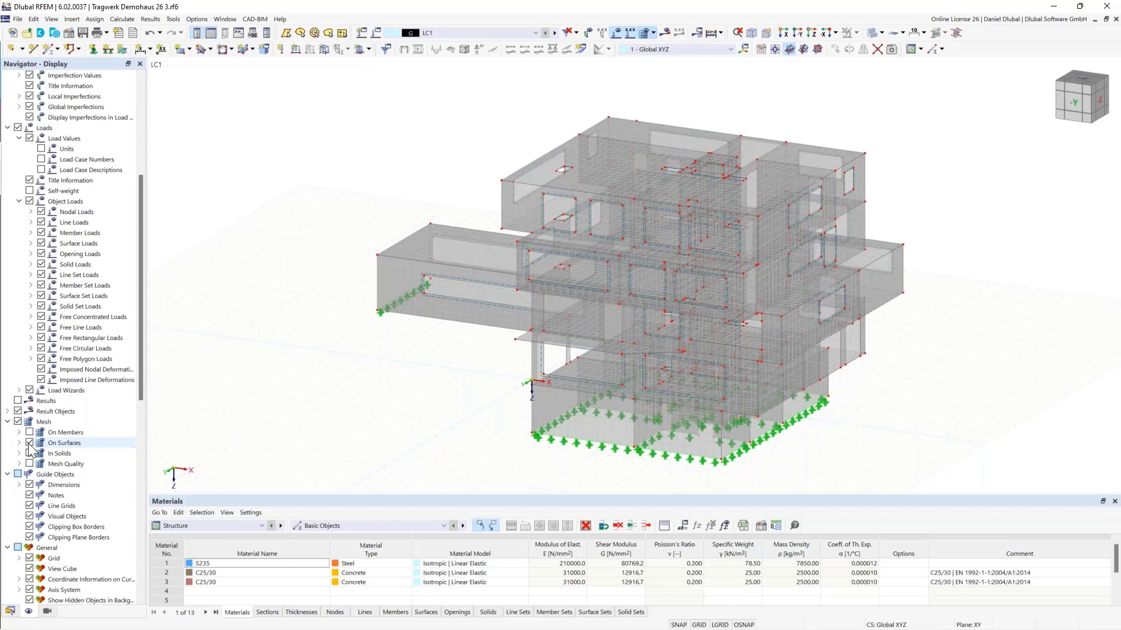
click(29, 464)
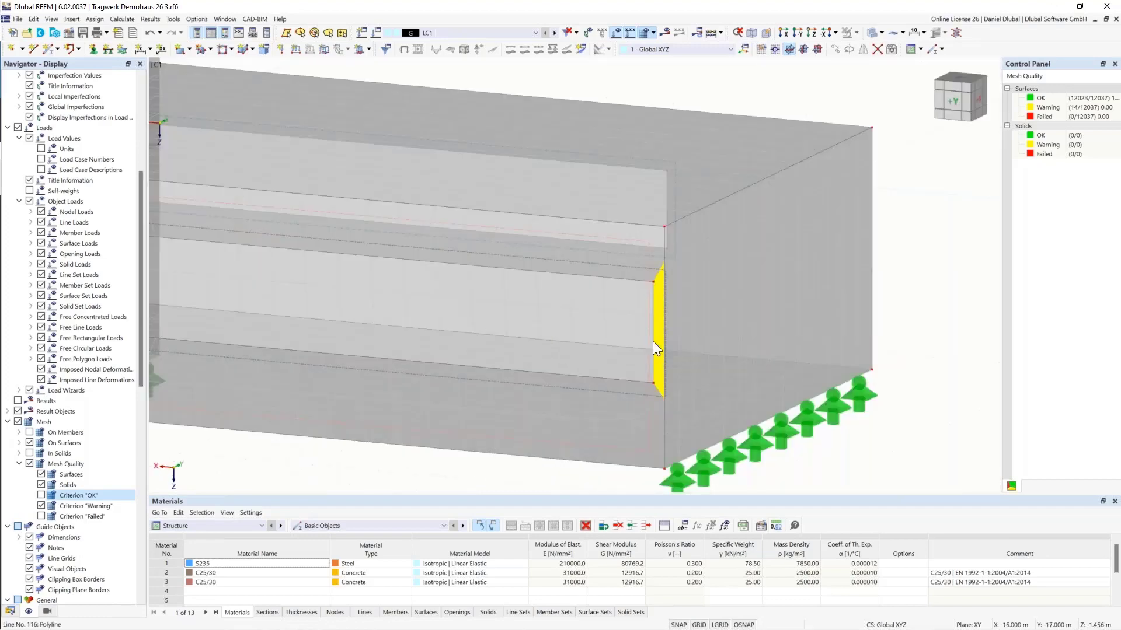
scroll(656, 323, up, 2)
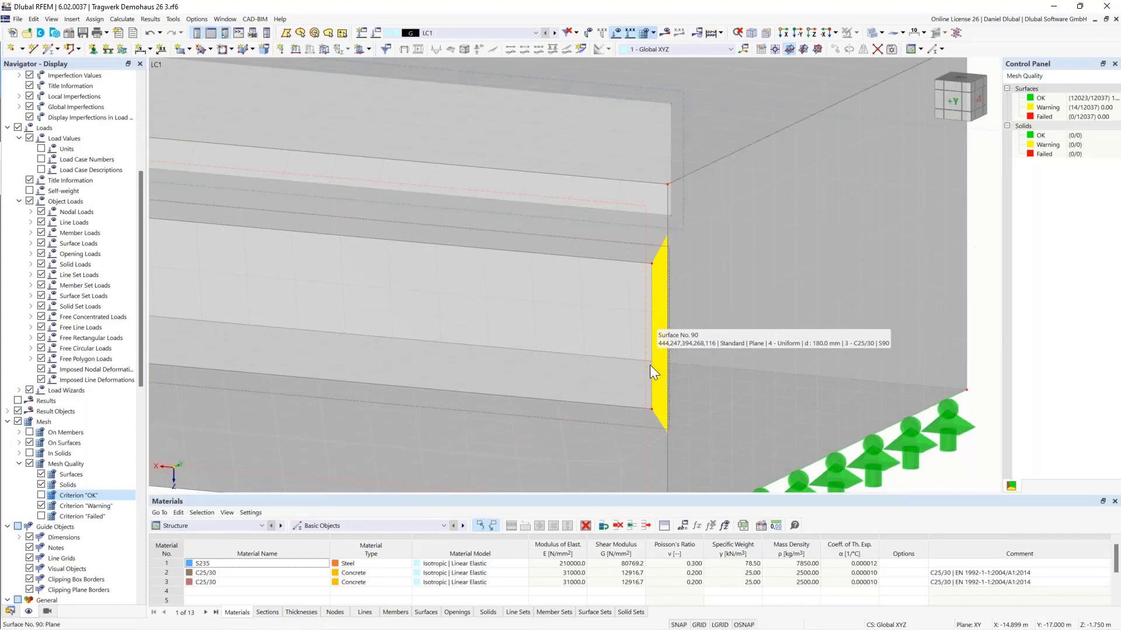
scroll(611, 373, down, 3)
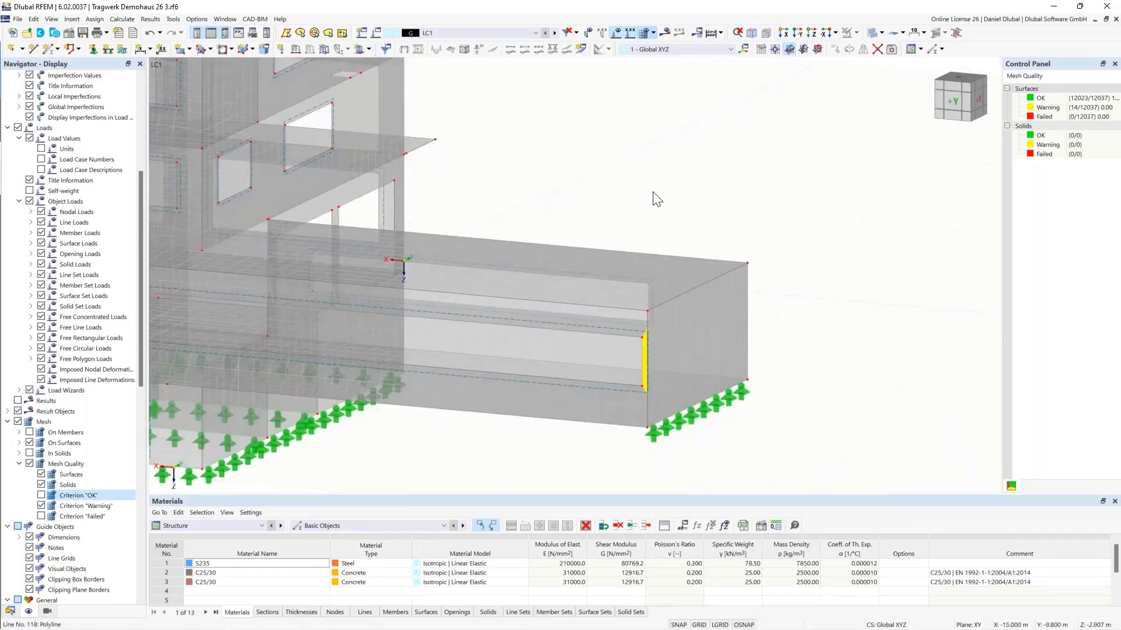
scroll(653, 198, down, 2)
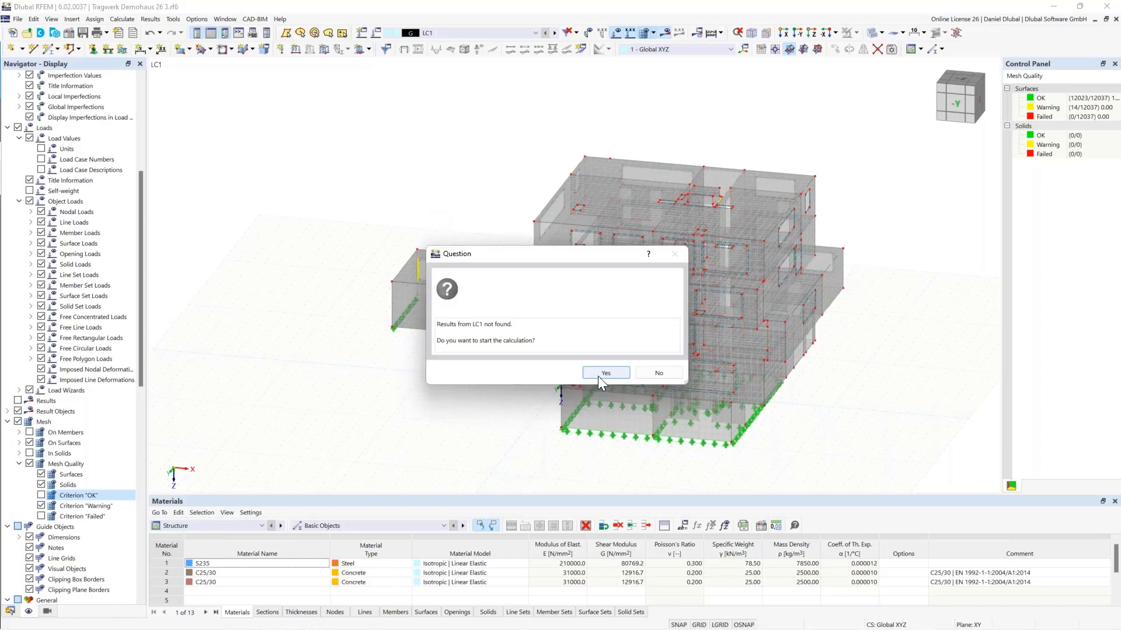
Step: Calculate load case LC1 and view the resulting global deformations
click(599, 374)
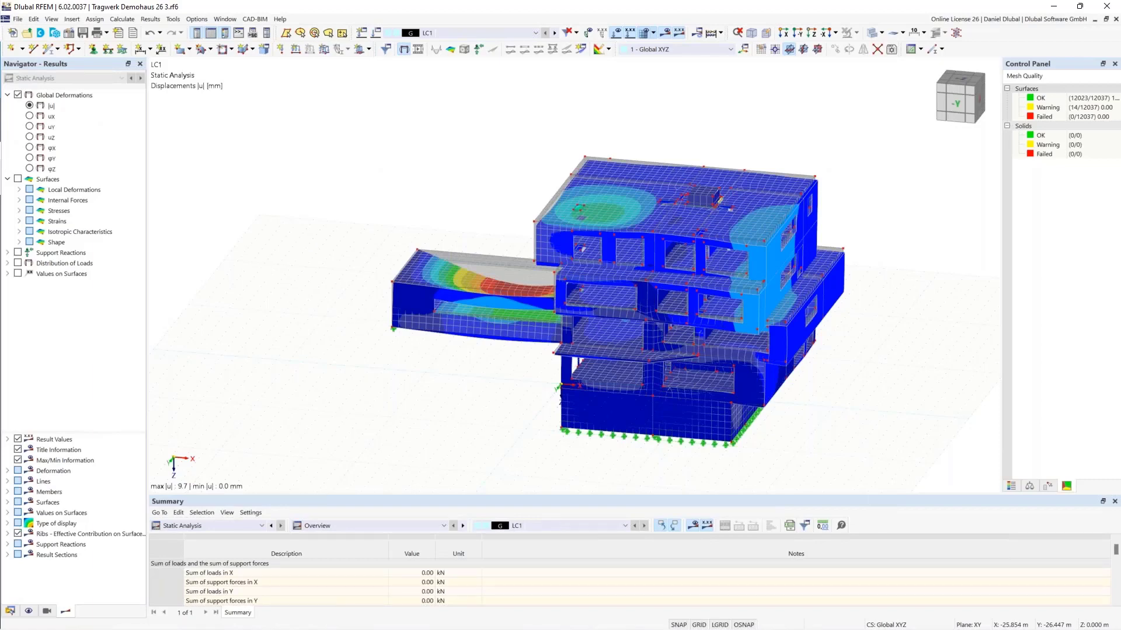
ctrl+middle_drag(471, 227, 481, 227)
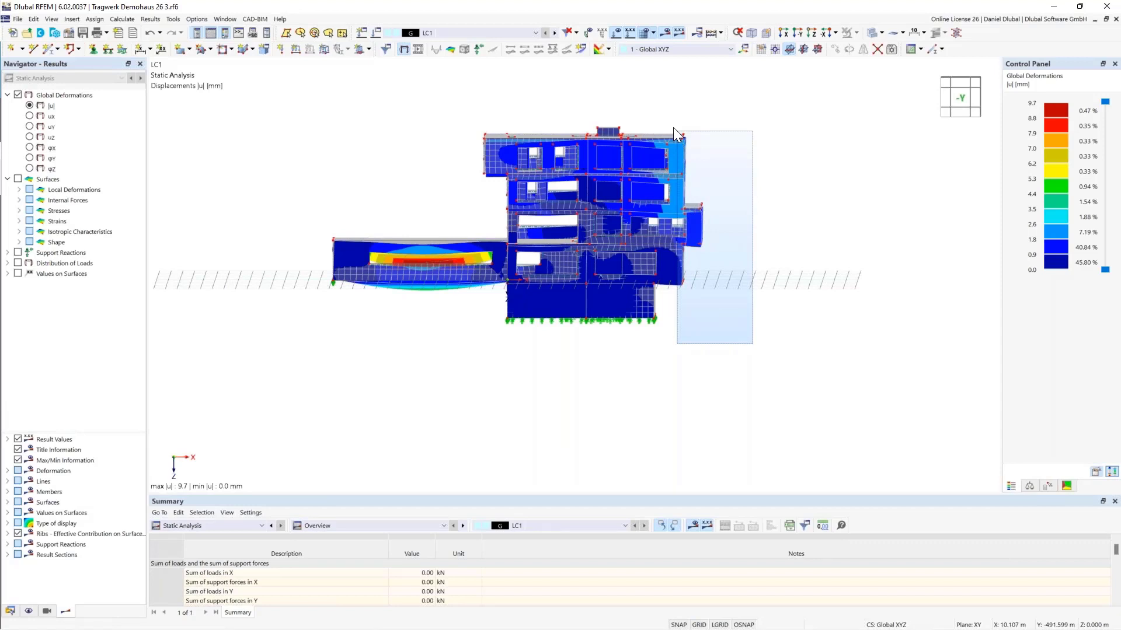
Step: Isolate the upper storeys without the basement and projecting wing to view their deformations, and show the full model again
drag(674, 128, 673, 127)
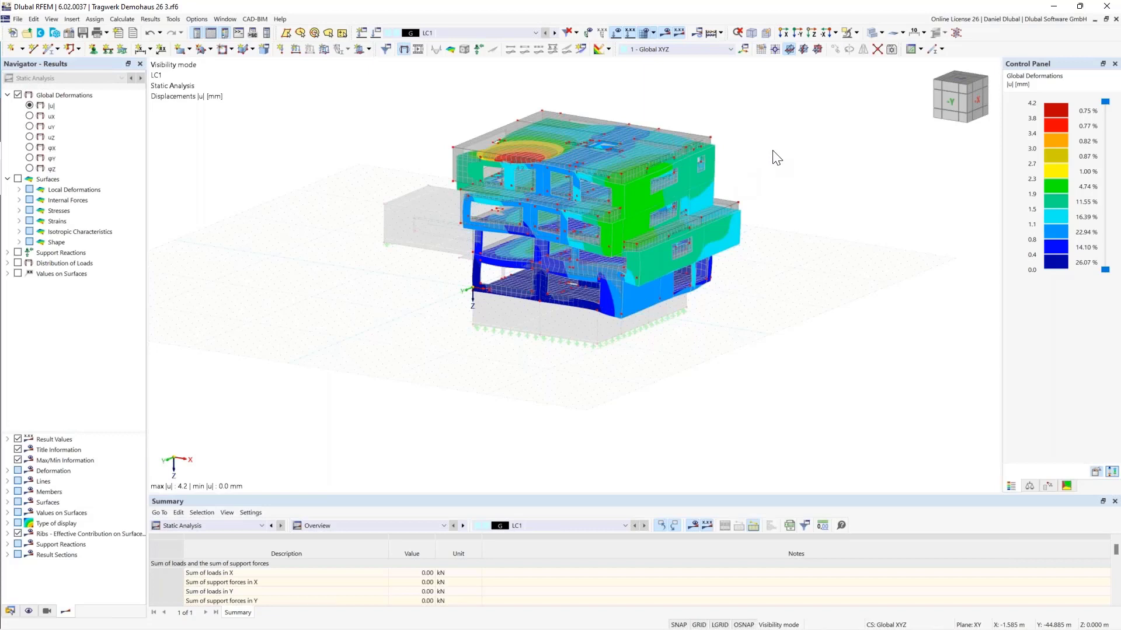
scroll(760, 170, down, 1)
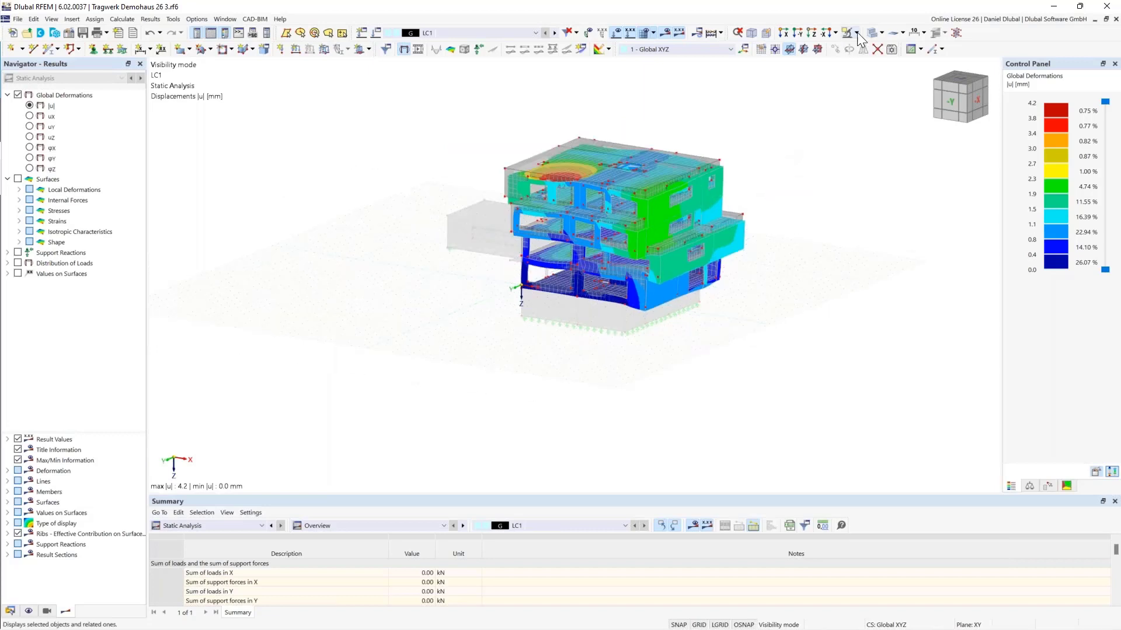
click(857, 33)
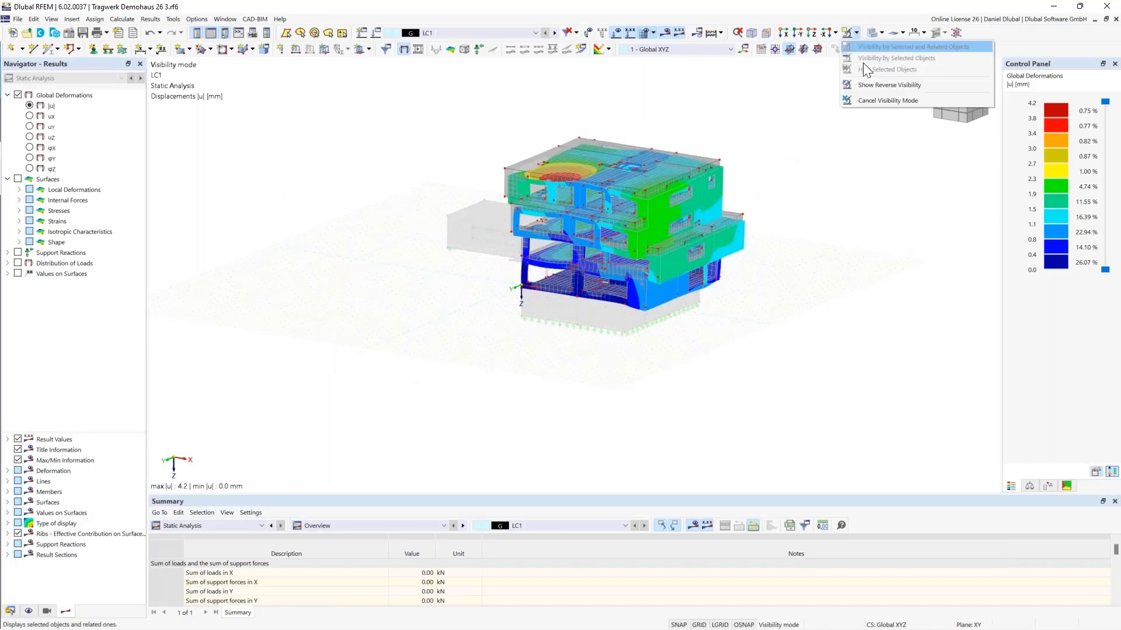
click(873, 100)
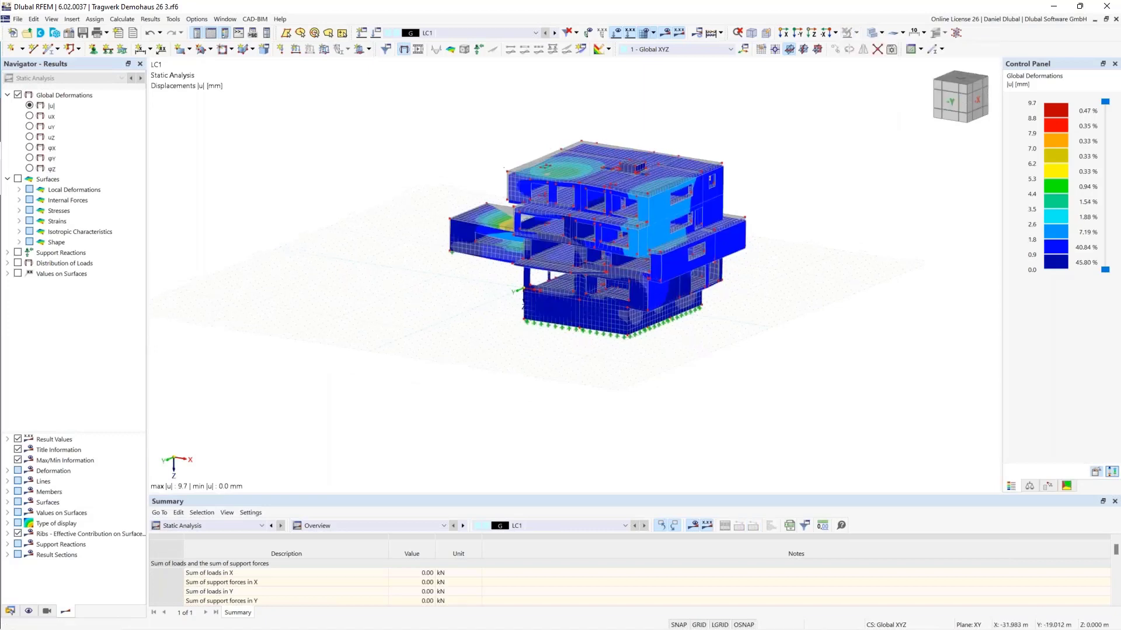
middle_drag(327, 212, 391, 227)
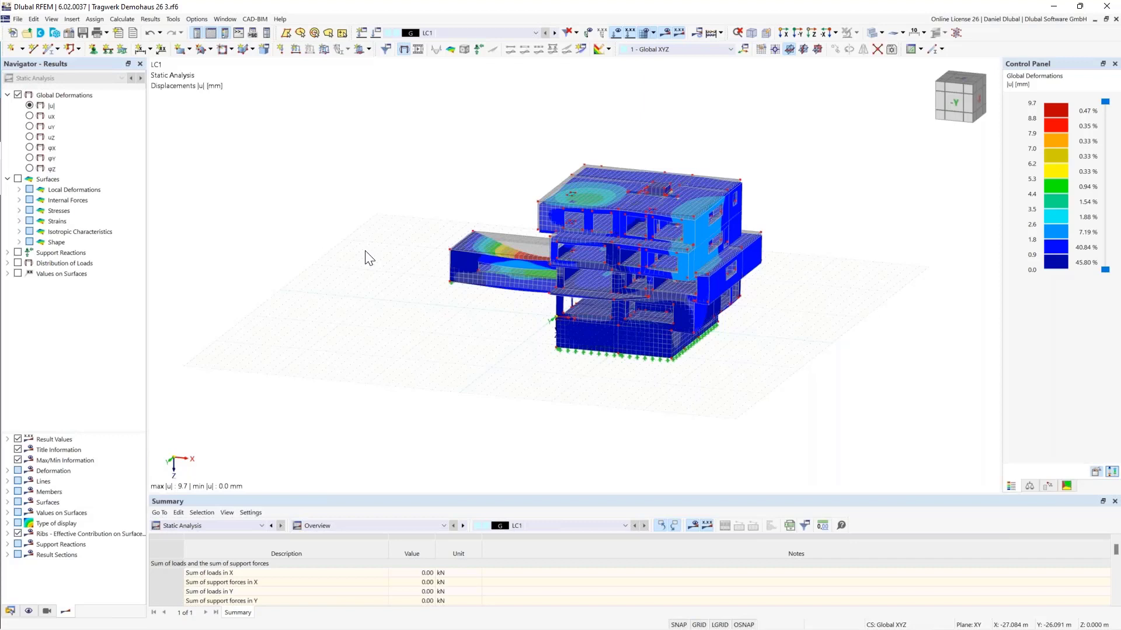
ctrl+middle_drag(365, 251, 369, 236)
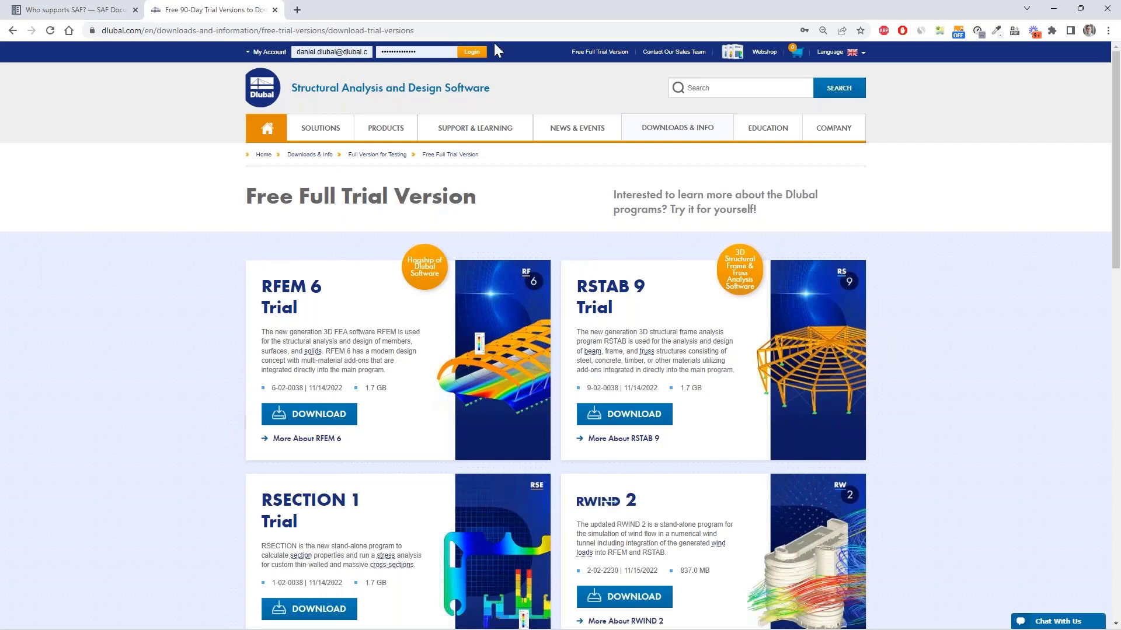
Step: Switch to the Dlubal website in the browser and log in to the account with the saved credentials
click(473, 52)
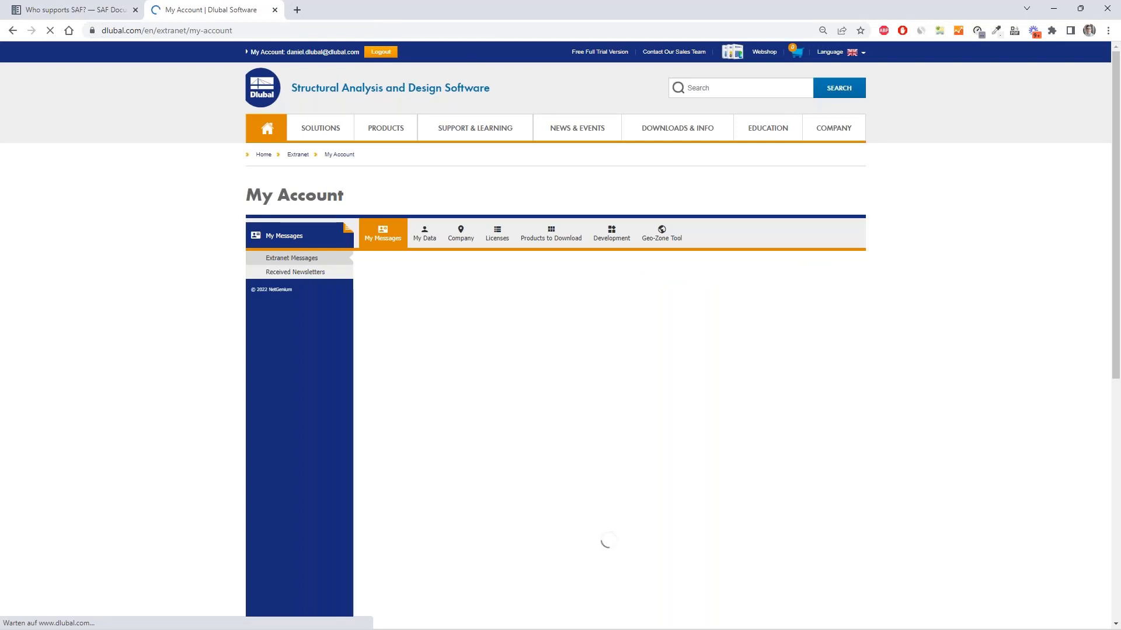
mouse_move(377, 128)
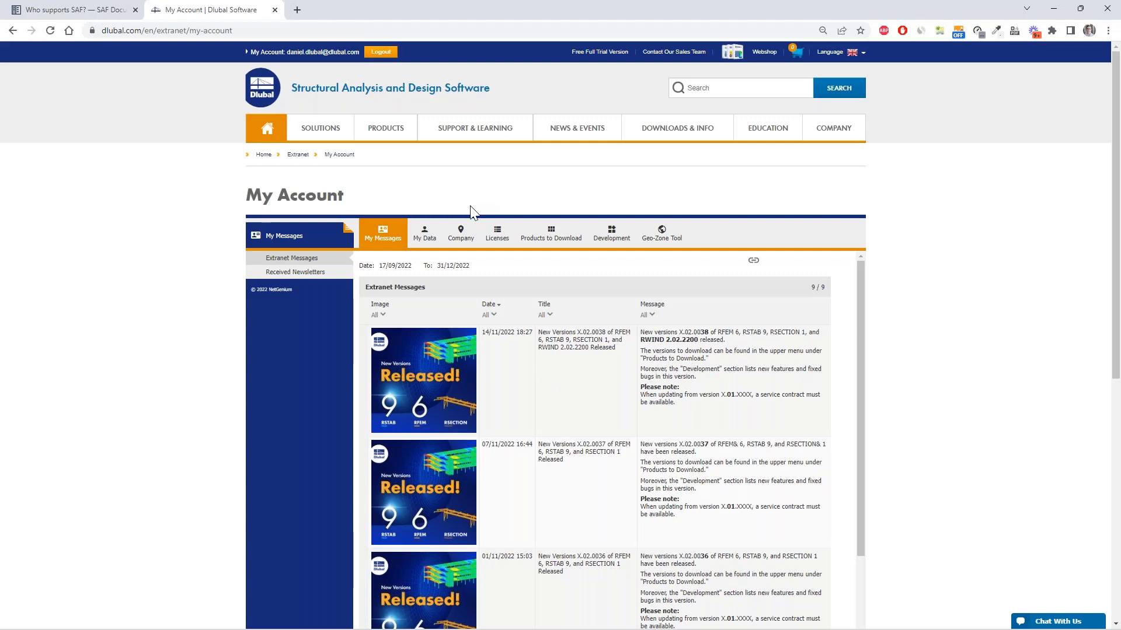
Step: Show the unfiltered list of implemented RFEM 6 features and view the entries for cold-formed steel design, the Grasshopper interface and the WebServices calculation diagram
click(612, 234)
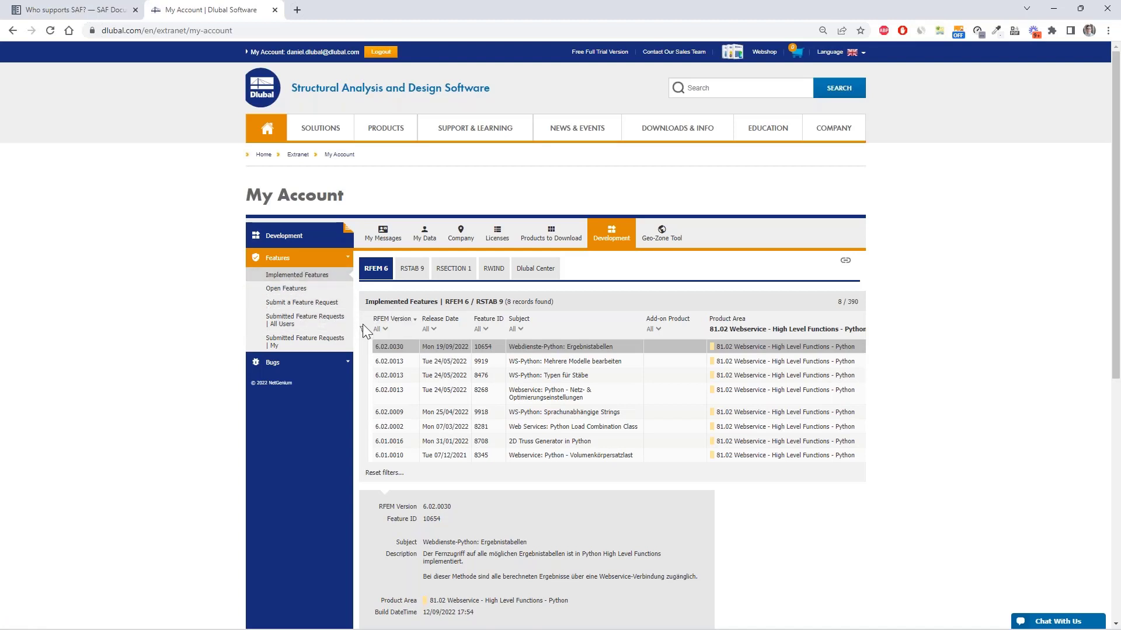
click(384, 473)
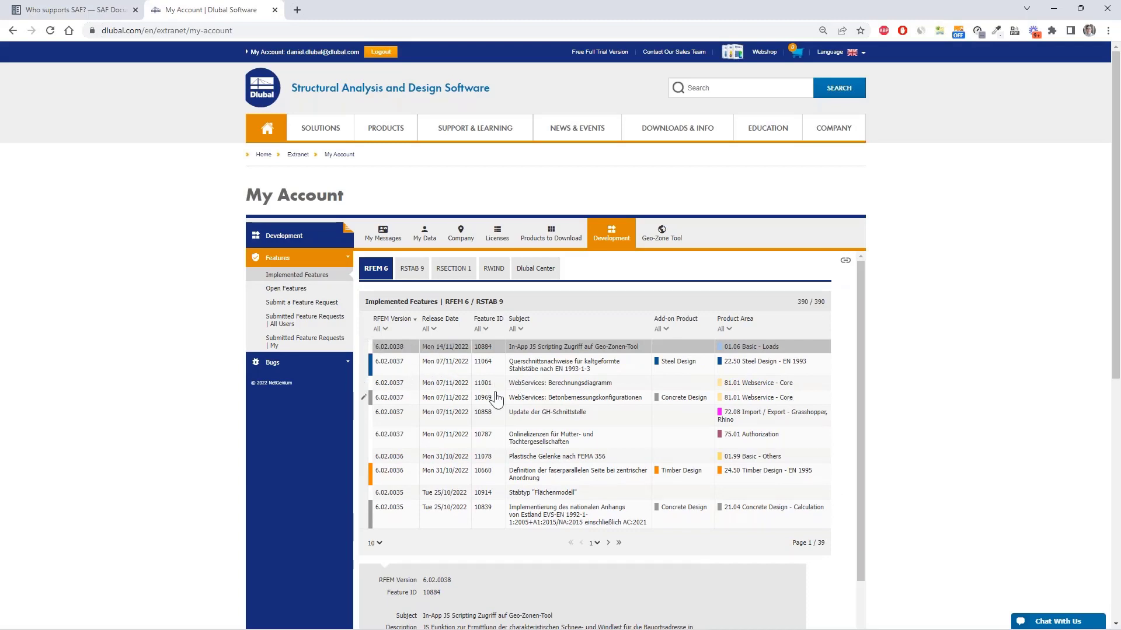
click(630, 372)
scroll(512, 326, down, 2)
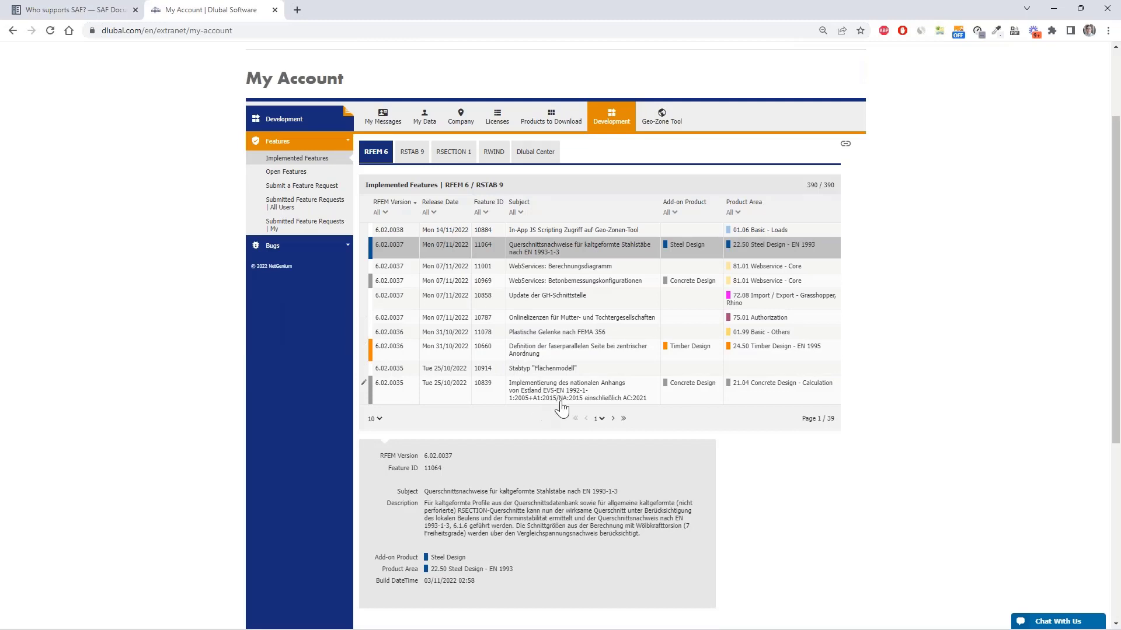
click(498, 306)
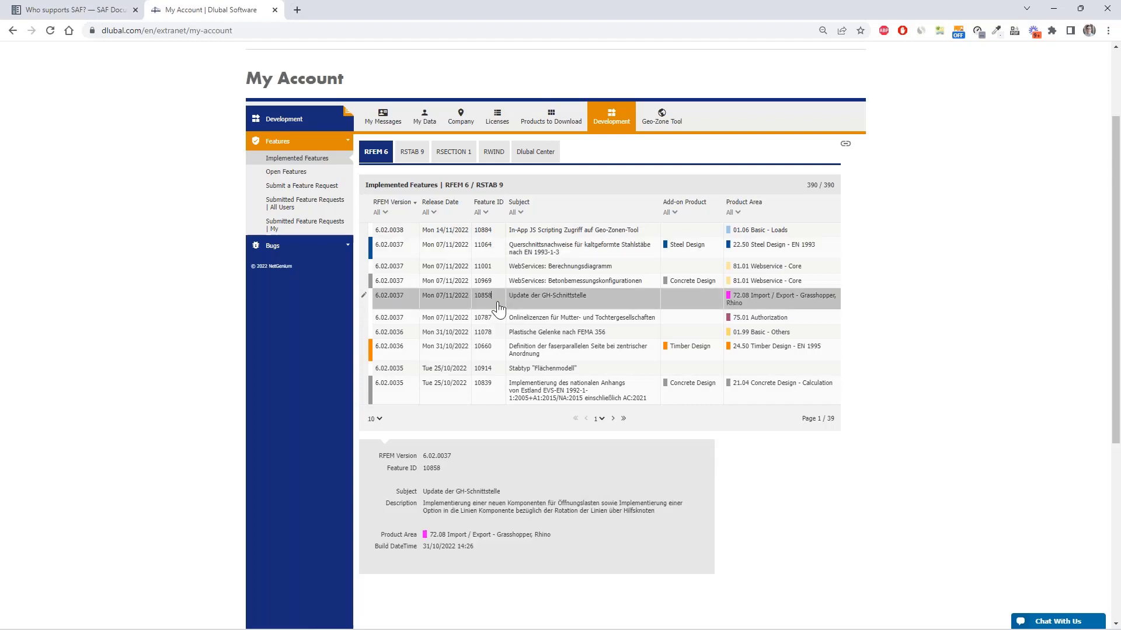
click(498, 255)
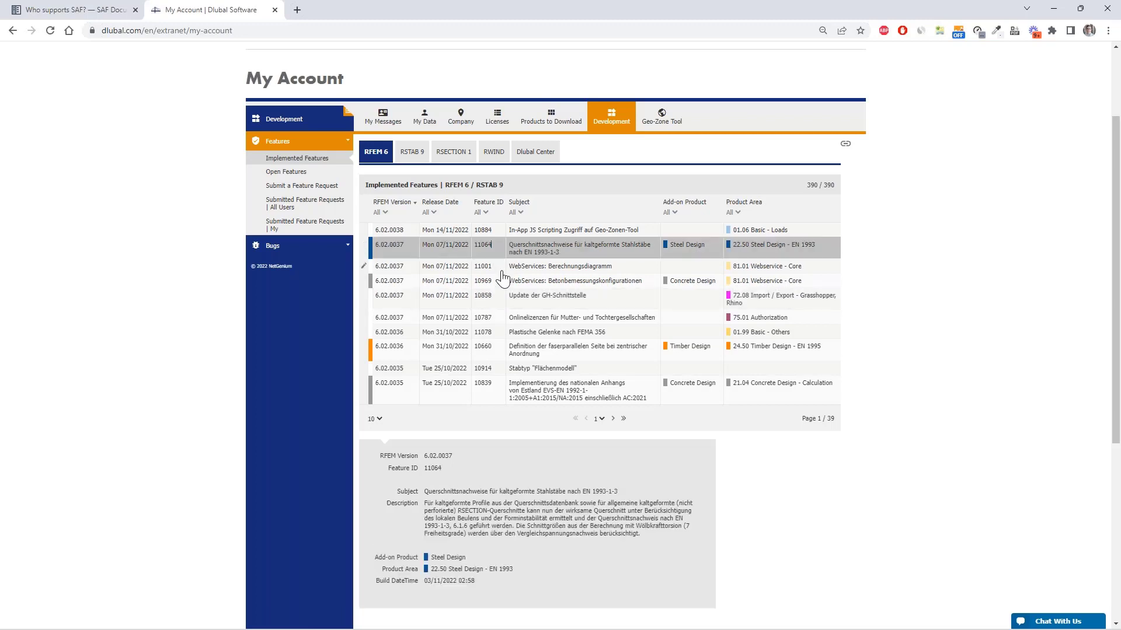
click(499, 269)
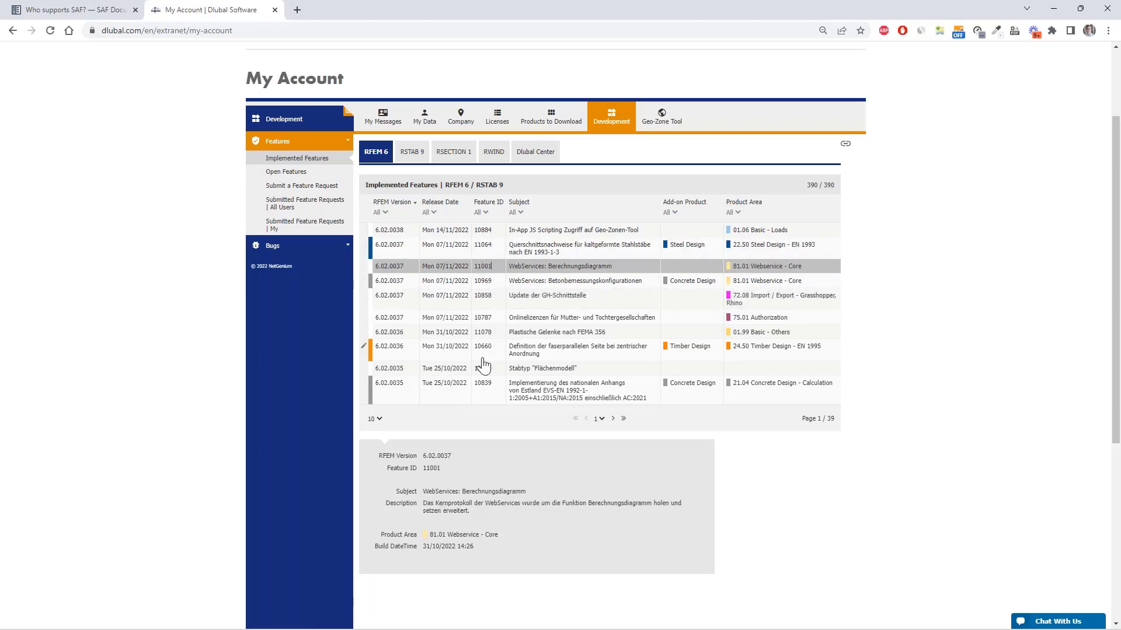
scroll(482, 365, up, 2)
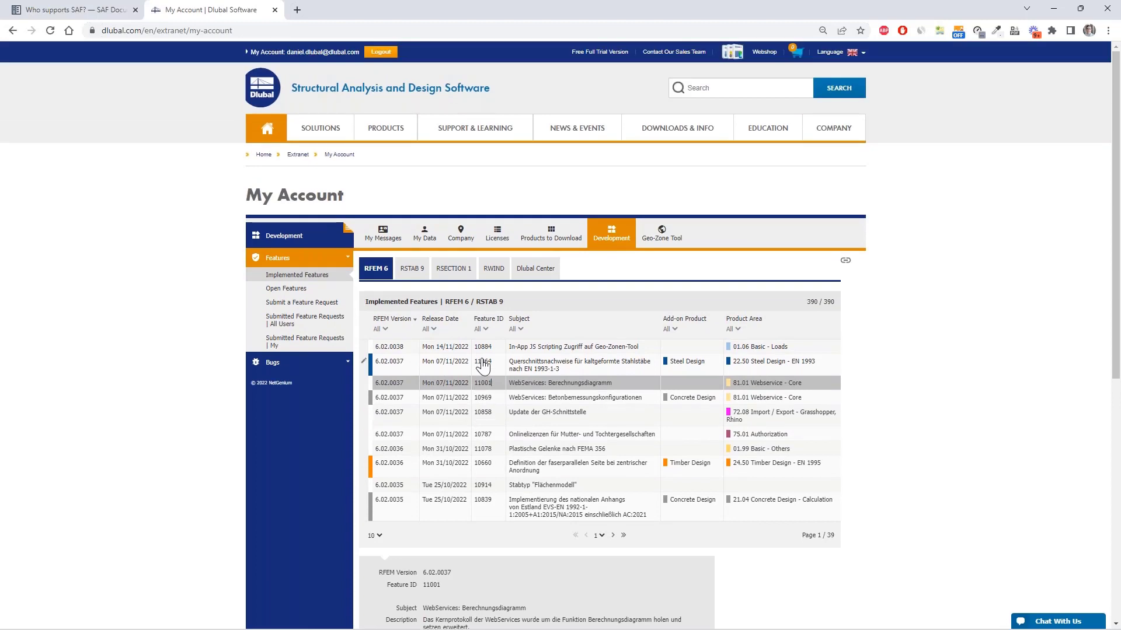